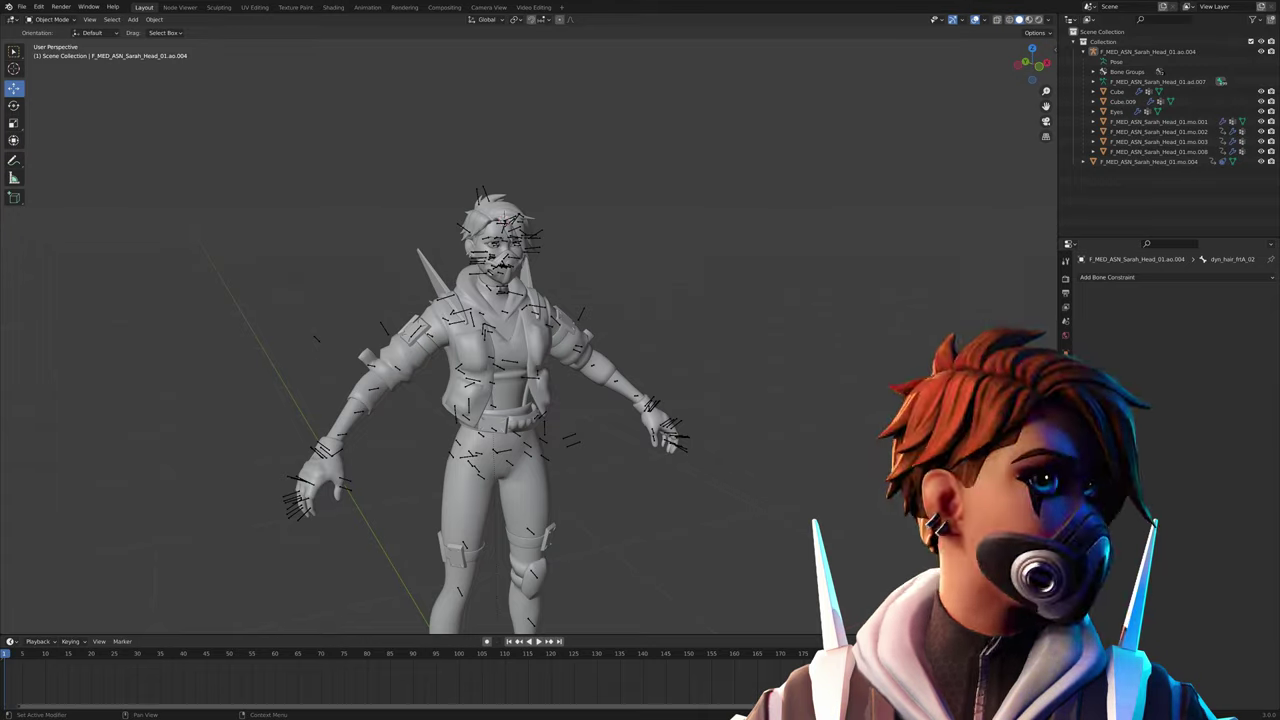
Select the character's armature and switch it to Pose Mode
middle_click_drag(770, 280, 747, 315)
scroll(755, 258, "up", 6)
scroll(774, 300, "up", 2)
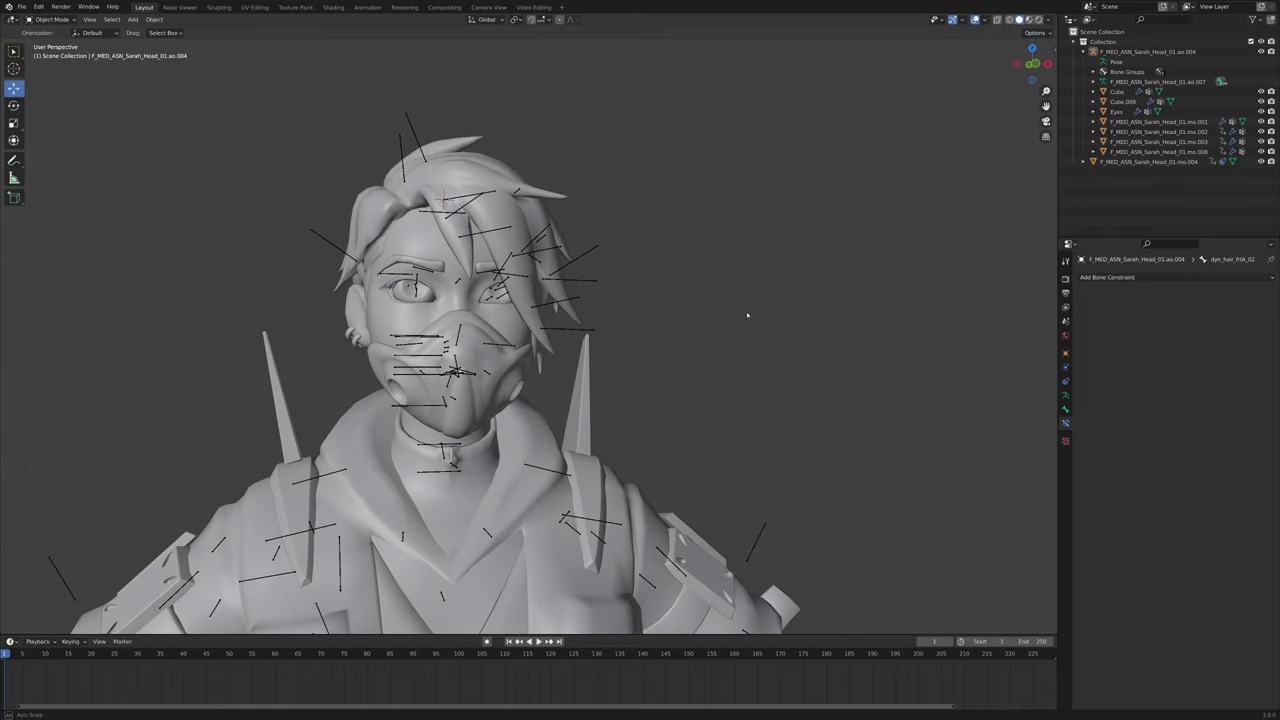
scroll(703, 317, "up", 2)
middle_click_drag(703, 317, 697, 263)
left_click(486, 260)
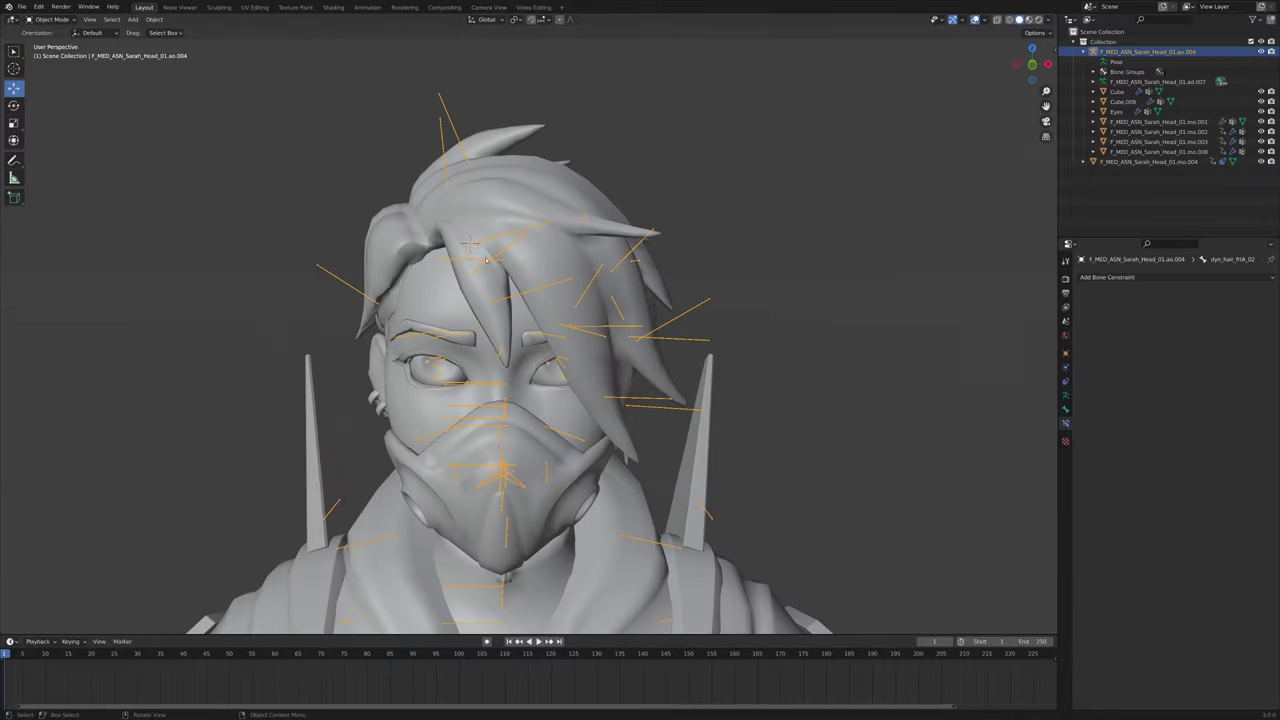
left_click(44, 20)
left_click(50, 52)
scroll(357, 286, "down", 3)
middle_click_drag(357, 286, 414, 303)
scroll(438, 306, "up", 5)
middle_click_drag(745, 226, 751, 227)
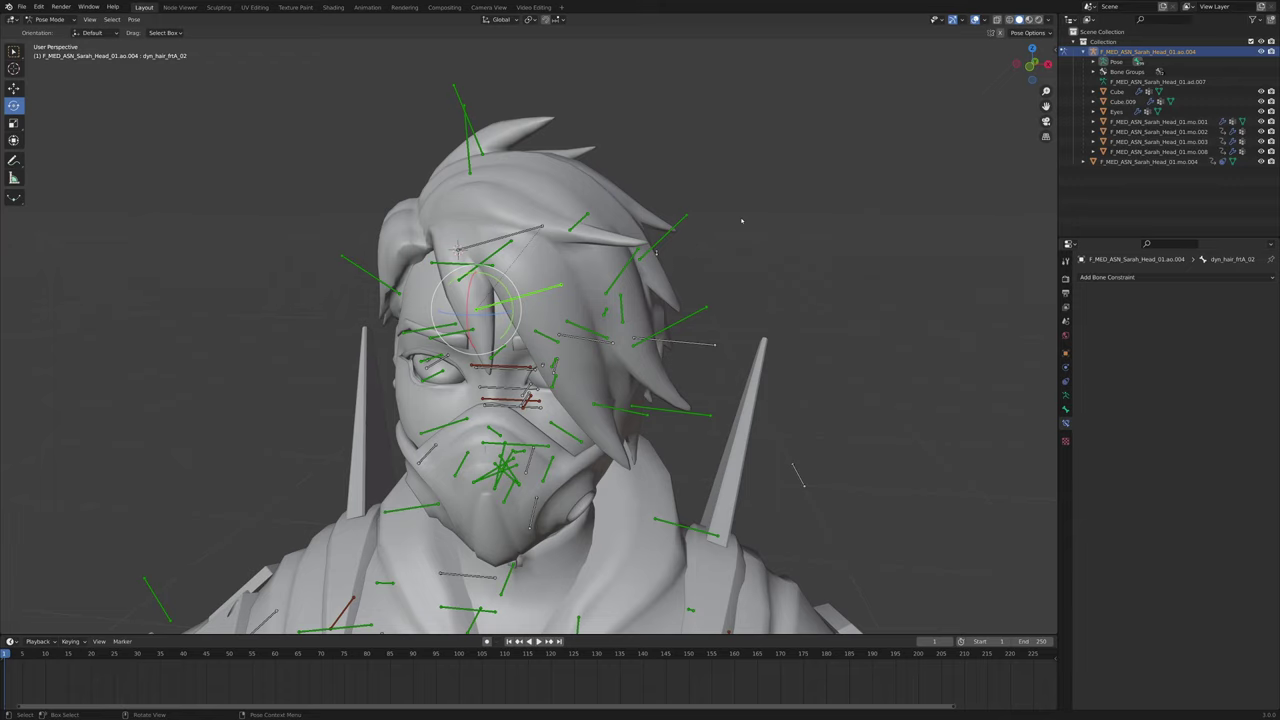
Circle-select the bones around the character's hair and test-move them to check which hair they control
middle_click_drag(692, 242, 726, 318)
scroll(732, 235, "down", 3)
scroll(771, 303, "up", 2)
scroll(512, 264, "up", 3)
mouse_move(512, 264)
middle_mouse_down()
mouse_move(505, 250)
mouse_move(400, 250)
mouse_move(505, 258)
middle_mouse_up()
key("c")
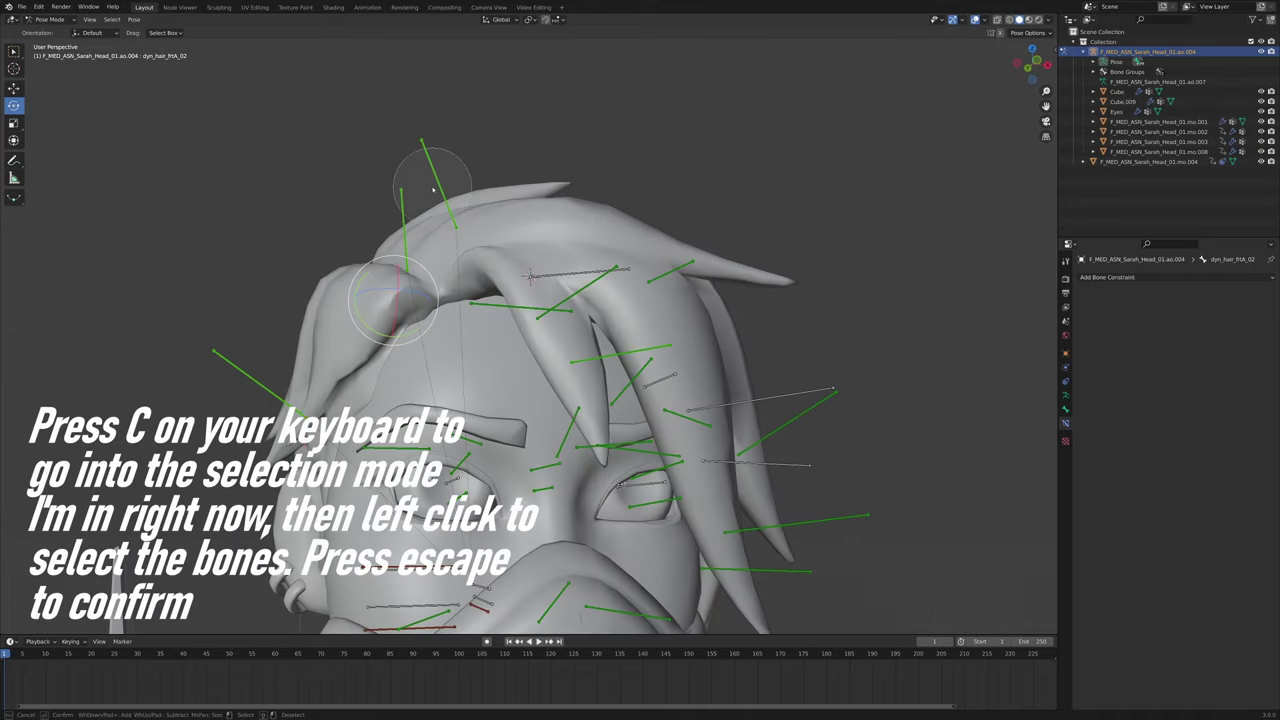
scroll(424, 295, "down", 2)
mouse_move(424, 295)
middle_mouse_down()
mouse_move(547, 247)
mouse_move(514, 229)
mouse_move(455, 322)
middle_mouse_up()
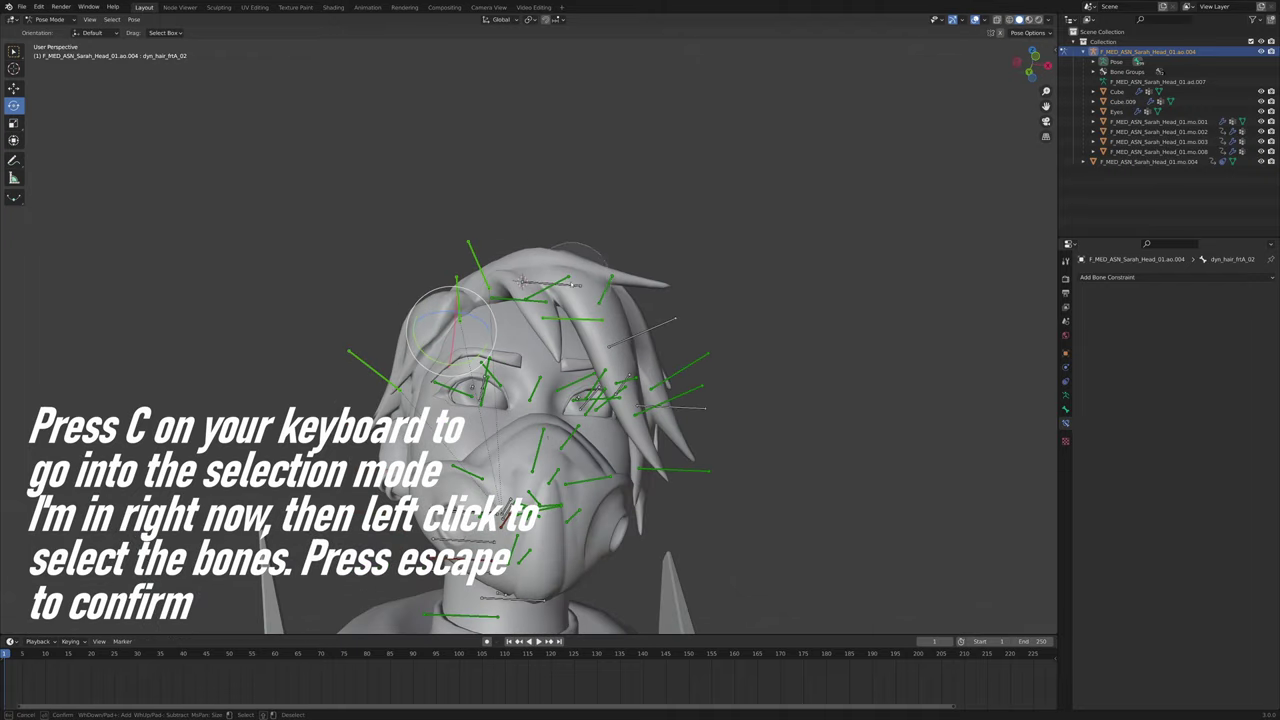
key("Escape")
middle_click_drag(708, 305, 630, 340)
key("g")
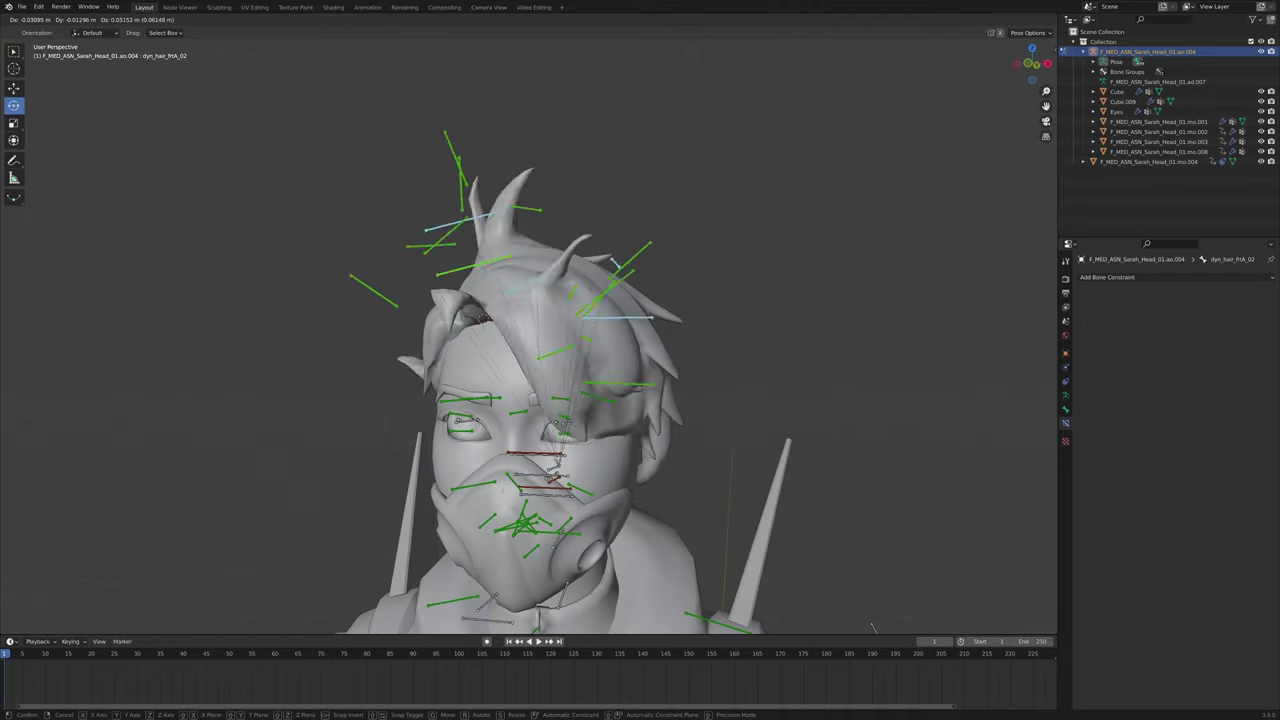
right_click(690, 398)
Hide the face and body bones, keeping only the hair bones displayed
scroll(709, 360, "down", 1)
middle_click_drag(716, 362, 537, 287)
key("h")
scroll(669, 363, "up", 3)
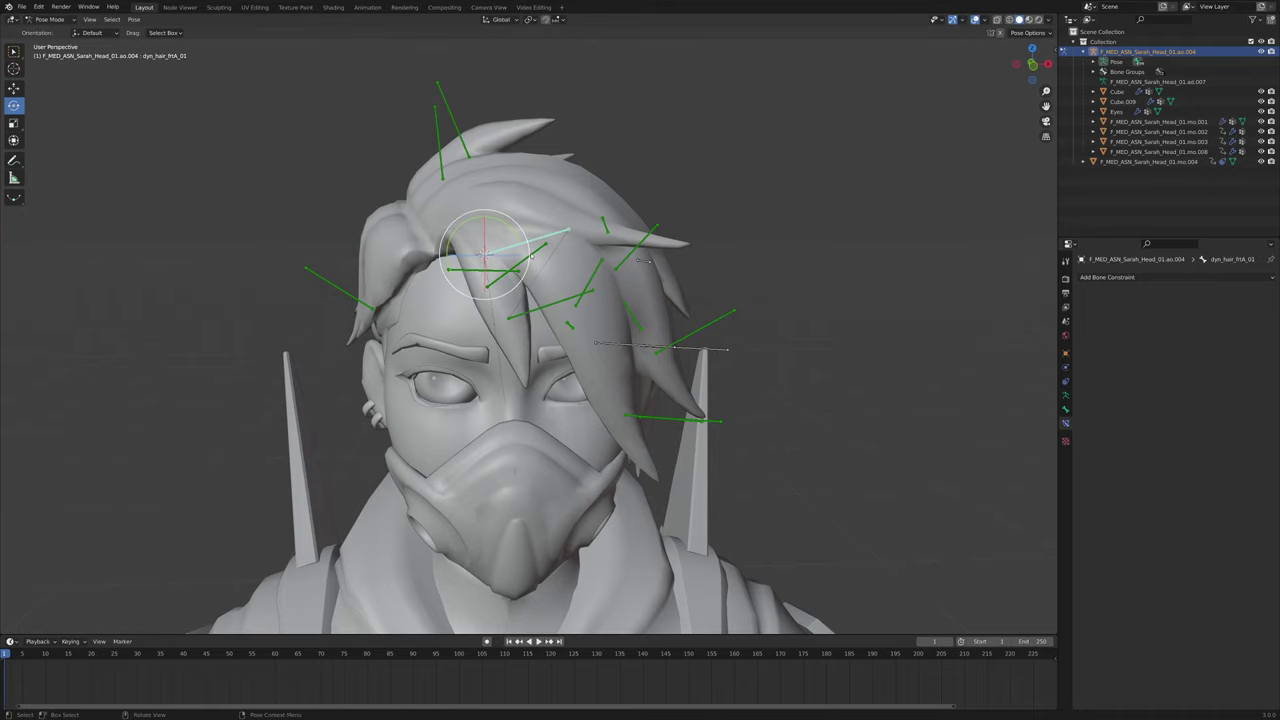
Test-move the bones at the front of the hair and hide the ones that are not needed
key("g")
middle_click_drag(632, 273, 425, 312)
right_click(650, 259)
scroll(610, 276, "up", 1)
key("h")
scroll(583, 292, "down", 6)
scroll(515, 298, "up", 3)
Test-move the dyn_hair_04 bone at the back of the head and hide it
left_click(702, 352)
key("g")
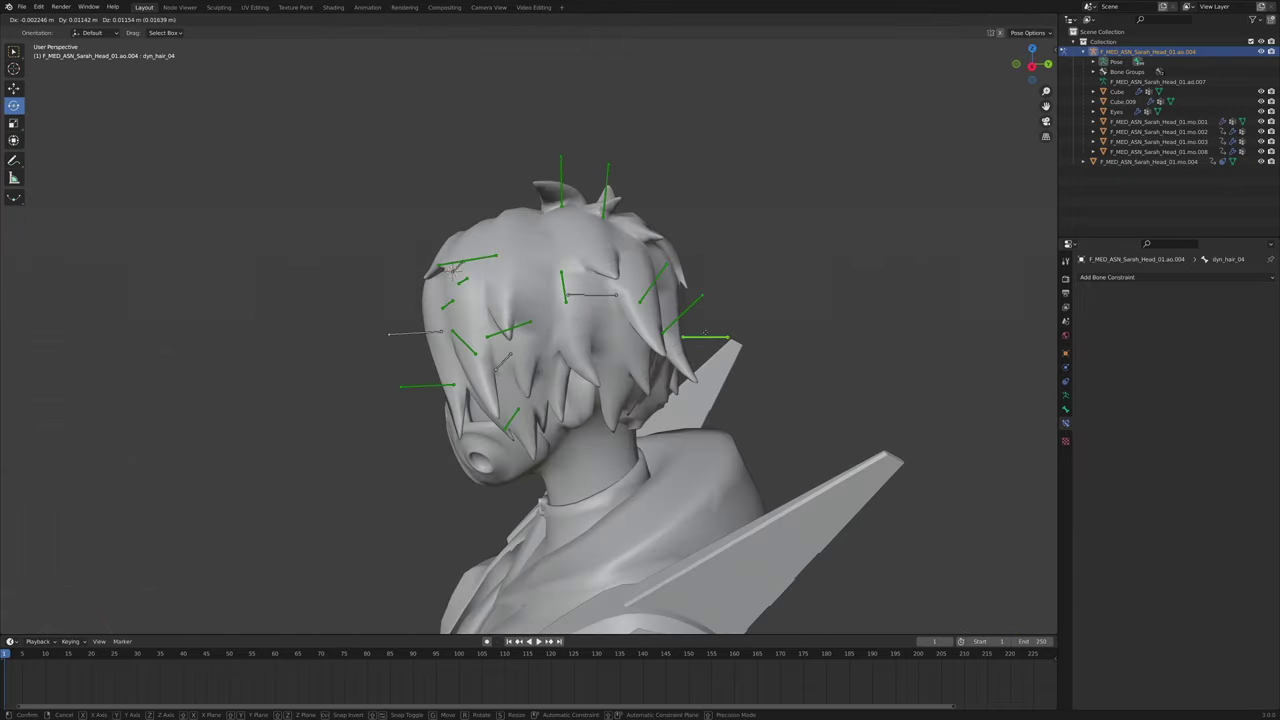
right_click(752, 334)
middle_click_drag(752, 334, 658, 334)
key("h")
Test-move the dyn_hair_tipD bone, hide the unneeded bones at the back of the head, and return to Object Mode
left_click(614, 318)
left_click(633, 296)
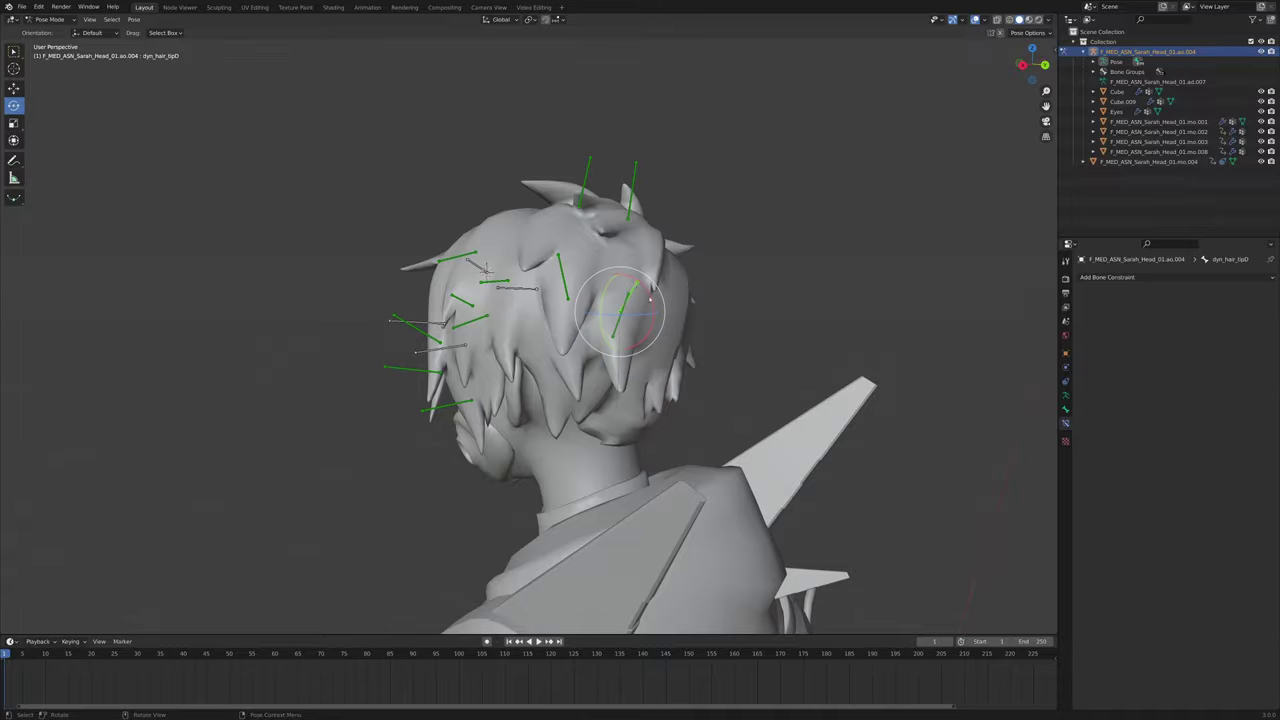
key("g")
right_click(738, 305)
middle_click_drag(738, 305, 531, 226)
scroll(505, 304, "down", 2)
left_click(550, 248)
middle_click_drag(671, 246, 572, 276)
key("h")
scroll(634, 272, "up", 2)
scroll(572, 276, "down", 2)
left_click(50, 19)
left_click(49, 32)
scroll(414, 237, "down", 7)
mouse_move(414, 237)
middle_mouse_down()
mouse_move(431, 271)
mouse_move(406, 261)
middle_mouse_up()
middle_click_drag(406, 261, 320, 156, "shift")
left_click(133, 19)
mouse_move(160, 31)
left_click(240, 31)
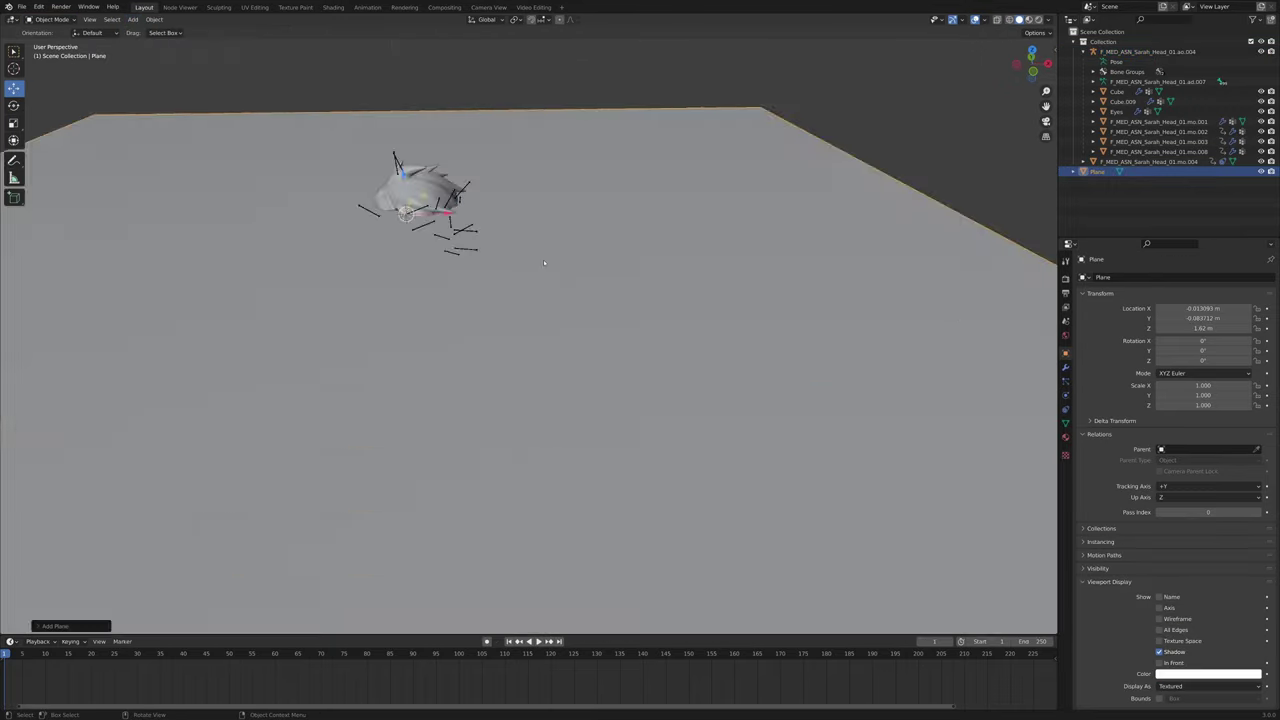
scroll(544, 263, "down", 2)
key("Tab")
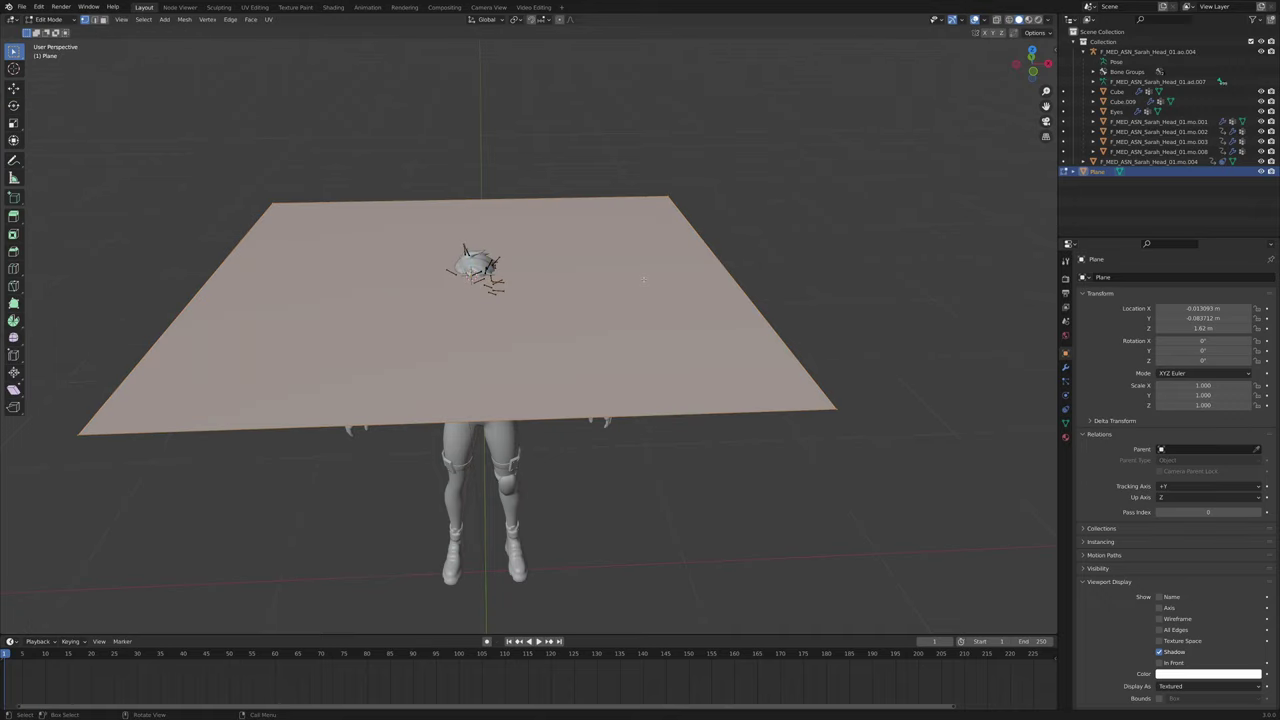
key("Tab")
key("Delete")
Snap the 3D cursor to the world origin
scroll(654, 329, "up", 2)
mouse_move(586, 349)
middle_mouse_down("shift")
mouse_move(586, 418)
mouse_move(577, 314)
mouse_move(597, 329)
middle_mouse_up("shift")
key("shift+a")
key("shift+s")
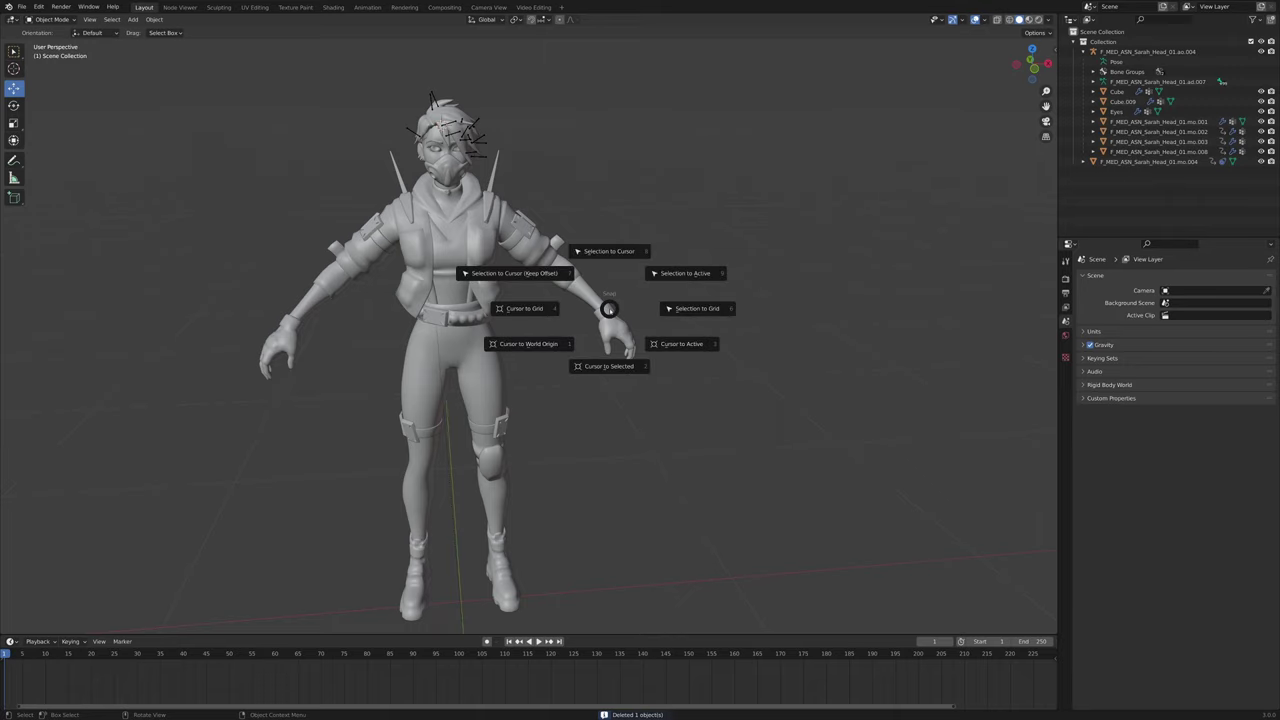
left_click(528, 344)
Add a plane mesh at the world origin beneath the character
middle_click_drag(399, 321, 414, 282, "shift")
left_click(134, 20)
mouse_move(150, 31)
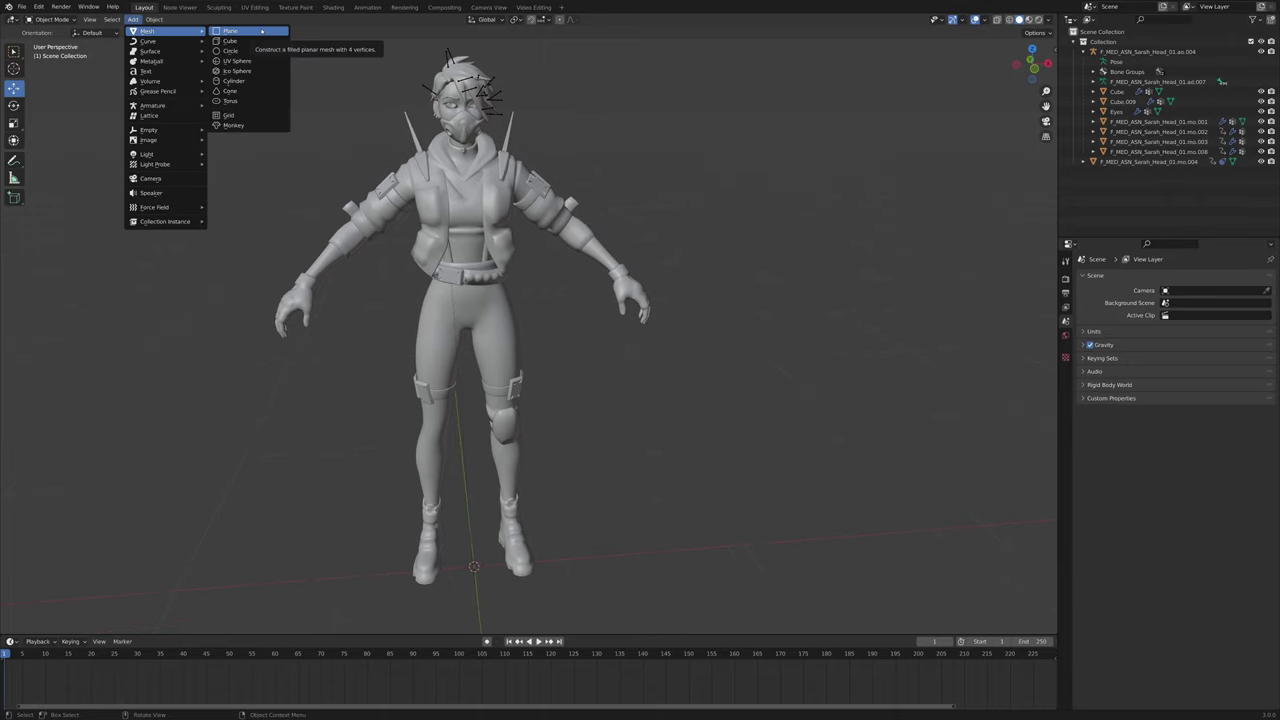
left_click(232, 31)
middle_click_drag(600, 330, 674, 350)
Merge all of the plane's vertices into a single vertex in Edit Mode and return to Object Mode
key("Tab")
scroll(674, 350, "up", 2)
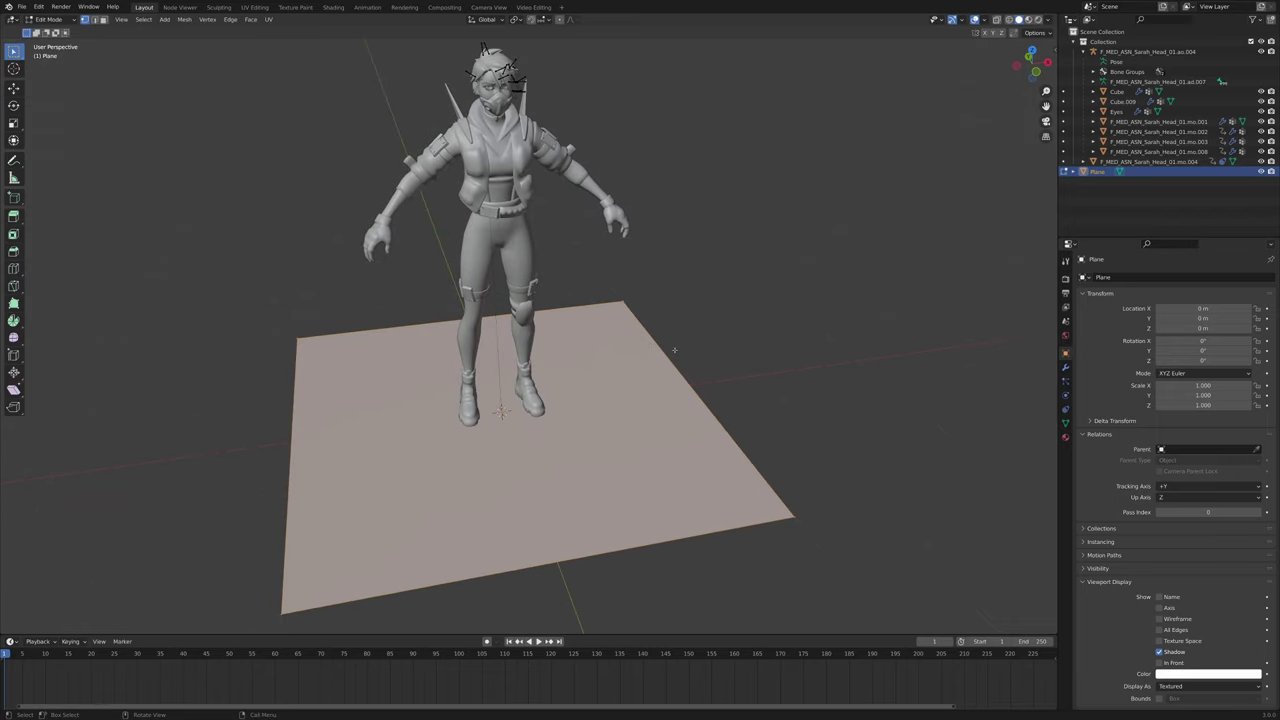
key("m")
middle_click_drag(684, 343, 627, 340)
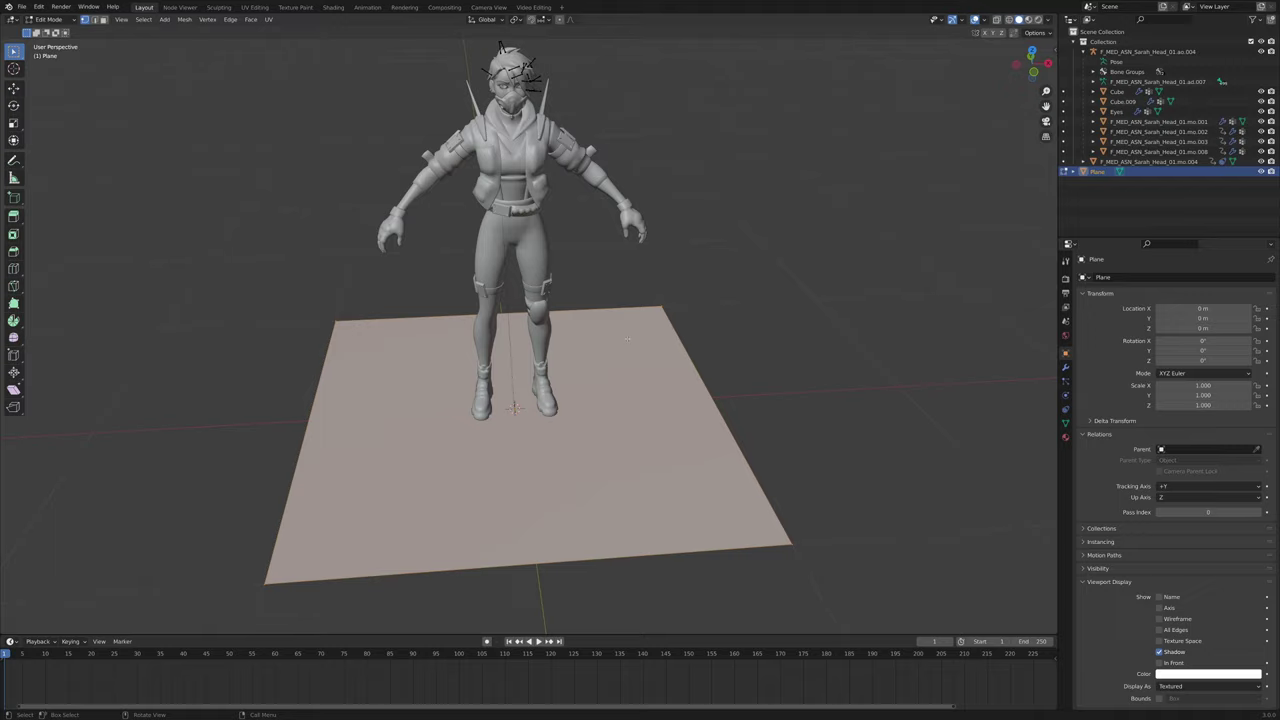
key("m")
key("Escape")
key("m")
left_click(621, 320)
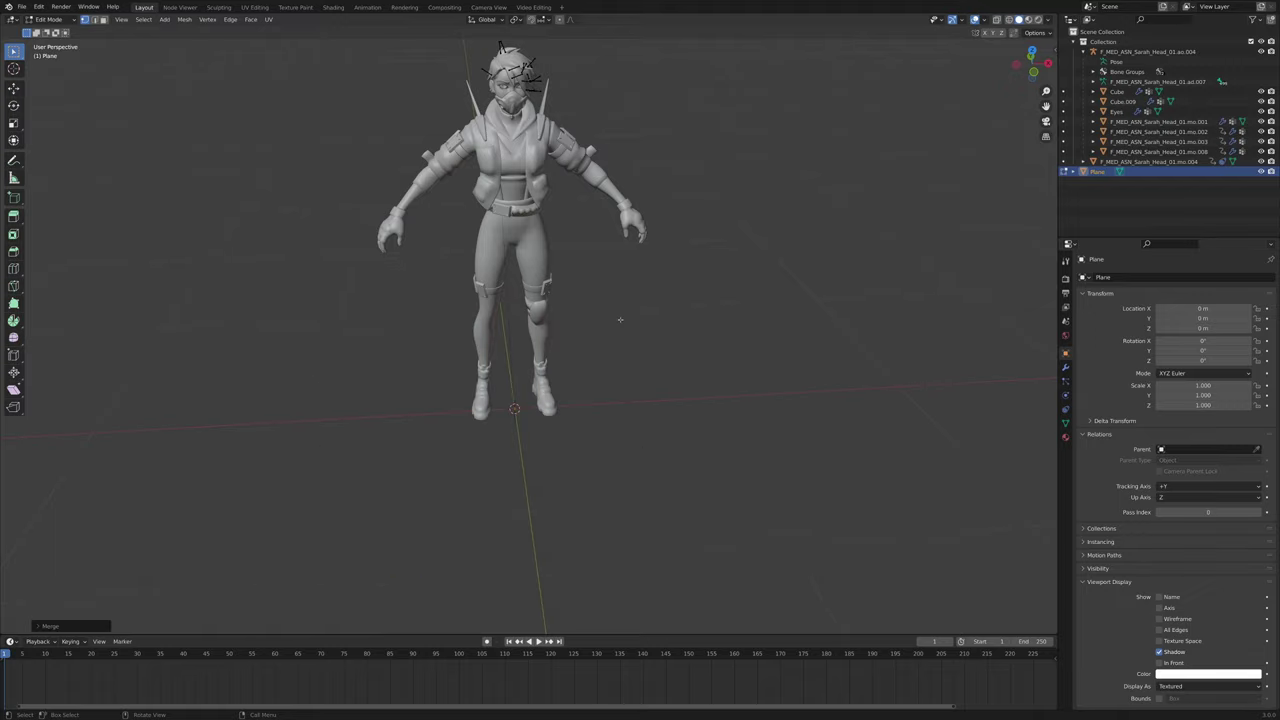
key("Tab")
Enable the In Front viewport display option for the single-vertex Plane object
middle_click_drag(582, 373, 628, 300, "ctrl")
middle_click_drag(628, 300, 656, 276, "shift")
middle_click_drag(656, 276, 658, 304, "shift")
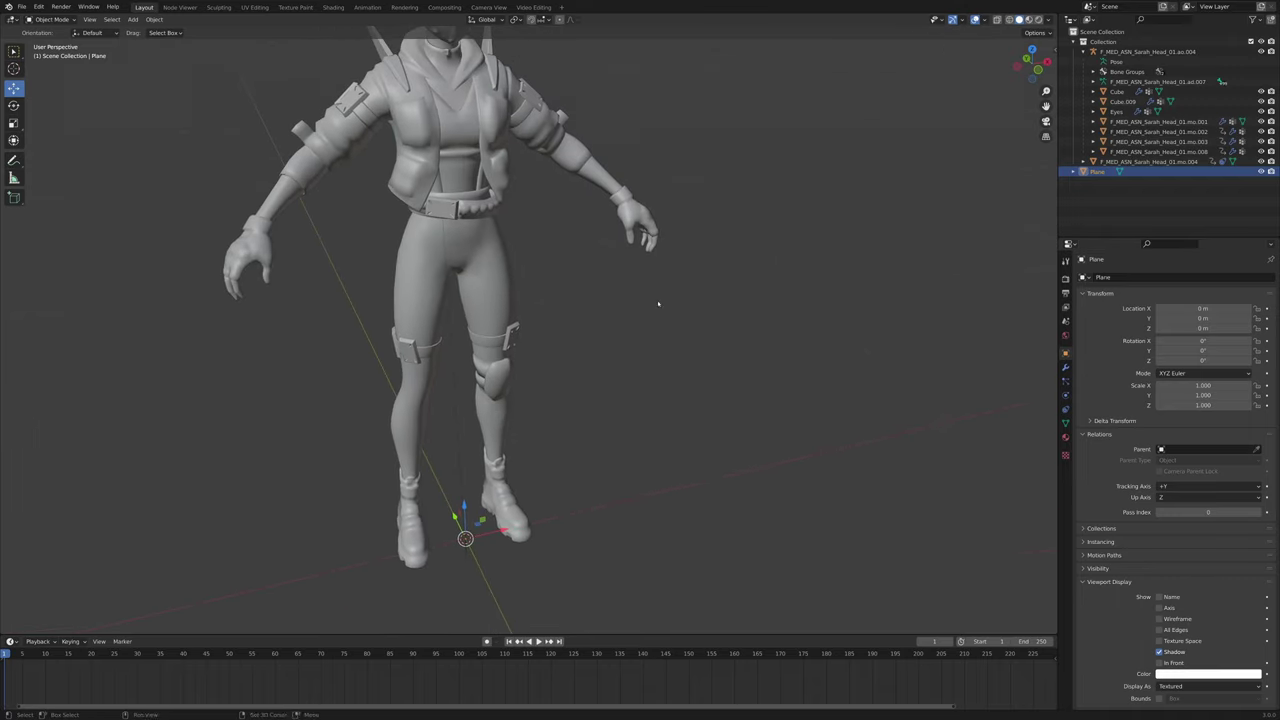
scroll(1162, 541, "down", 1)
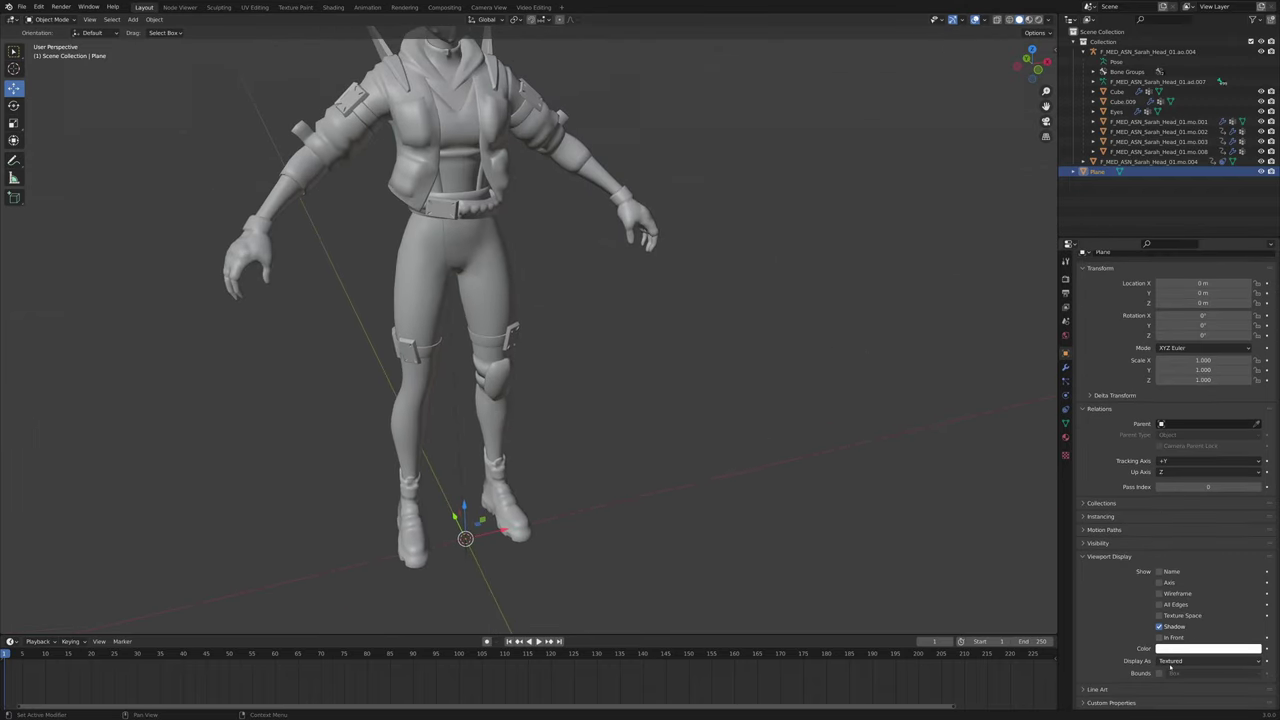
left_click(1098, 543)
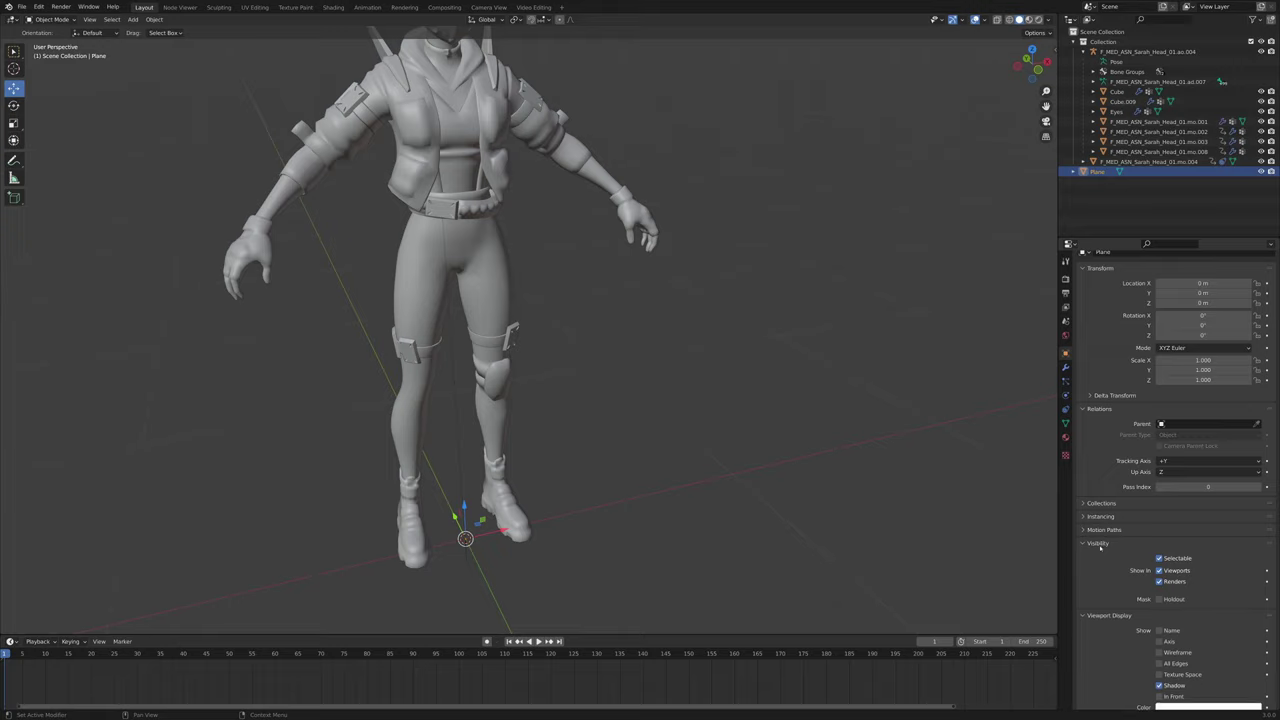
left_click(1099, 544)
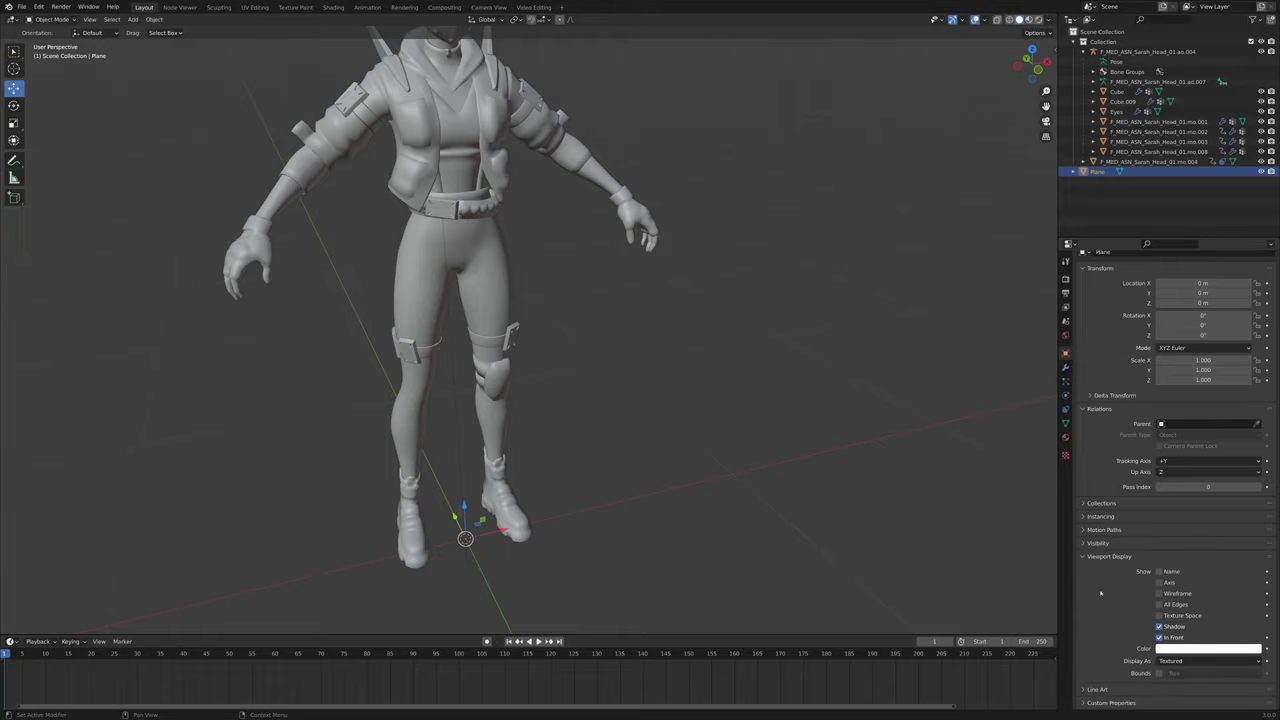
Move the single-vertex Plane object up along Z to about 0.276 m
middle_click_drag(671, 574, 650, 470, "shift")
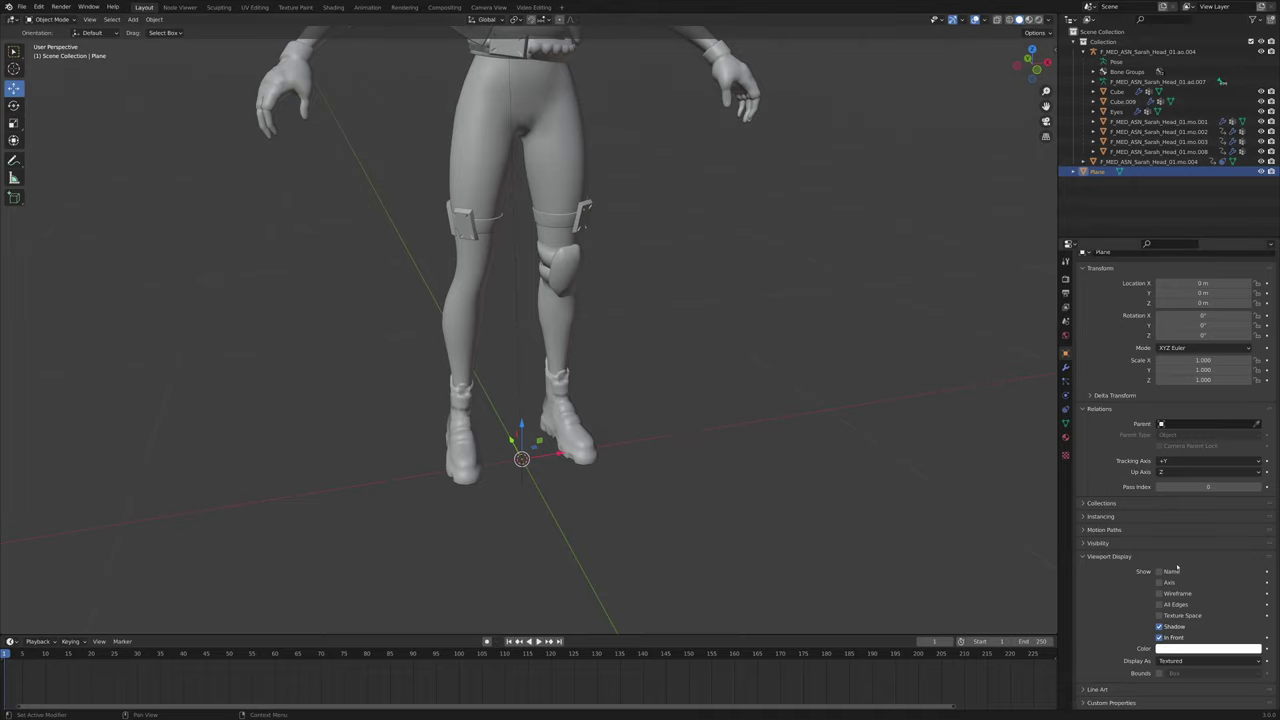
scroll(530, 507, "up", 3)
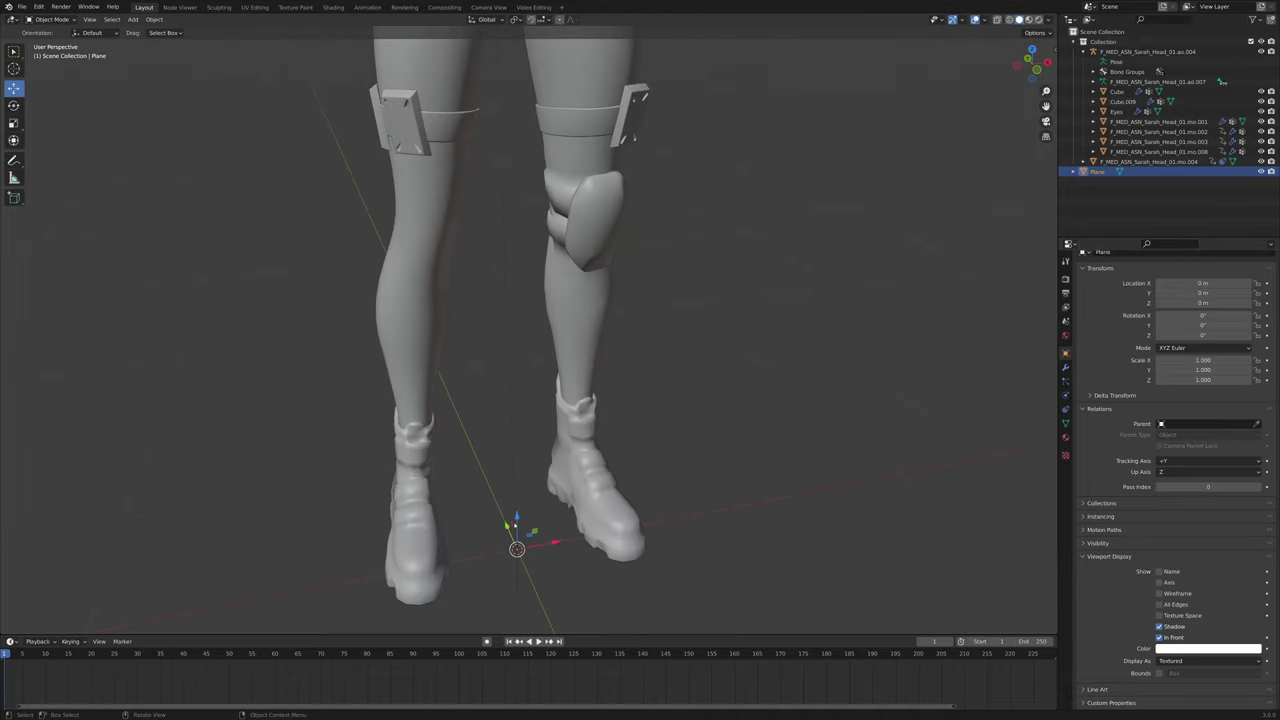
left_click_drag(515, 525, 514, 390)
scroll(534, 450, "up", 2)
left_click(548, 403)
left_click(524, 473)
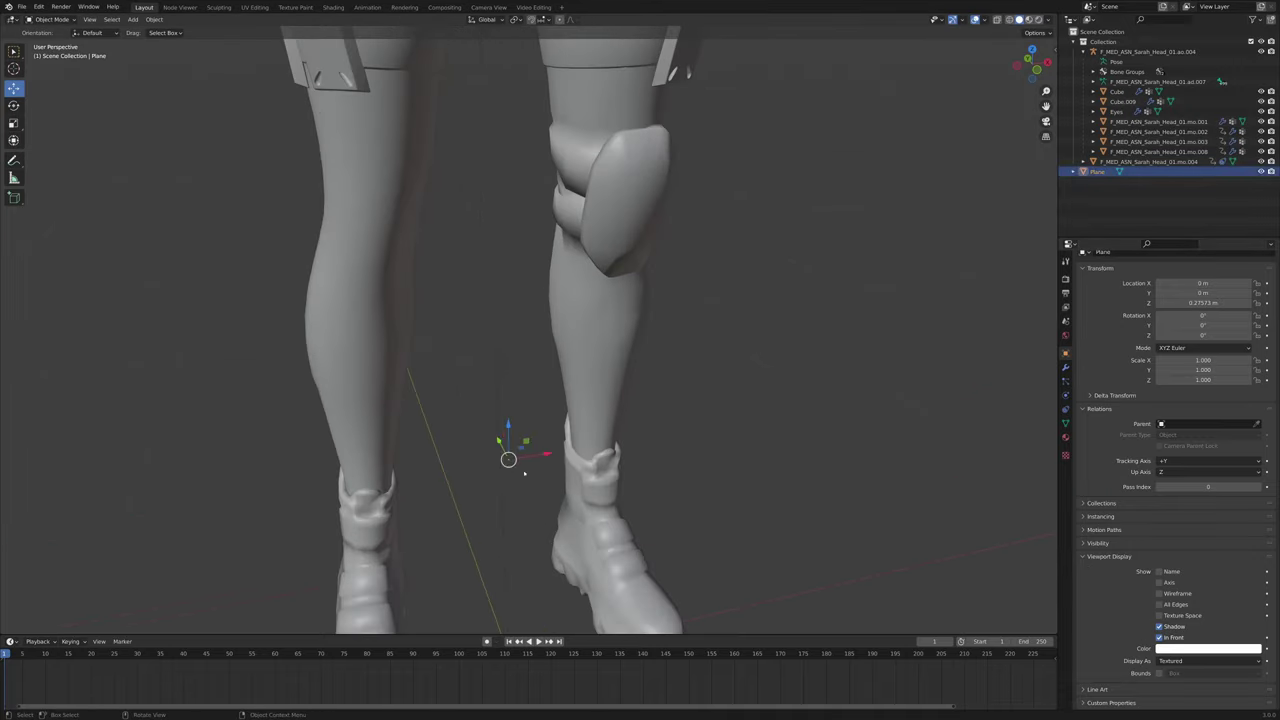
Select the character's armature at the hair and put it back in Pose Mode
scroll(523, 473, "down", 8)
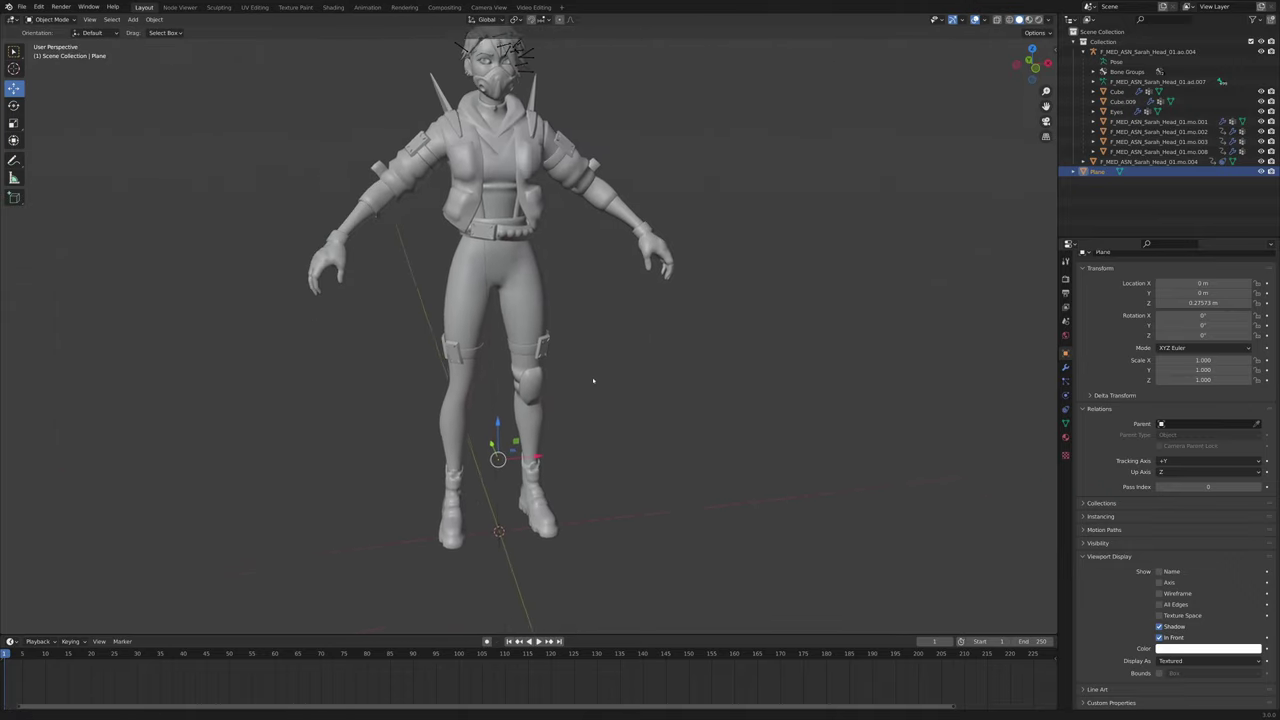
middle_click_drag(593, 380, 589, 393)
middle_click_drag(494, 233, 800, 405, "shift")
scroll(512, 432, "up", 5)
middle_click_drag(800, 405, 527, 495)
scroll(653, 418, "up", 2)
scroll(653, 418, "up", 2)
left_click(520, 300)
left_click(518, 282)
scroll(500, 330, "up", 4)
mouse_move(490, 342)
middle_mouse_down()
mouse_move(468, 350)
mouse_move(486, 322)
middle_mouse_up()
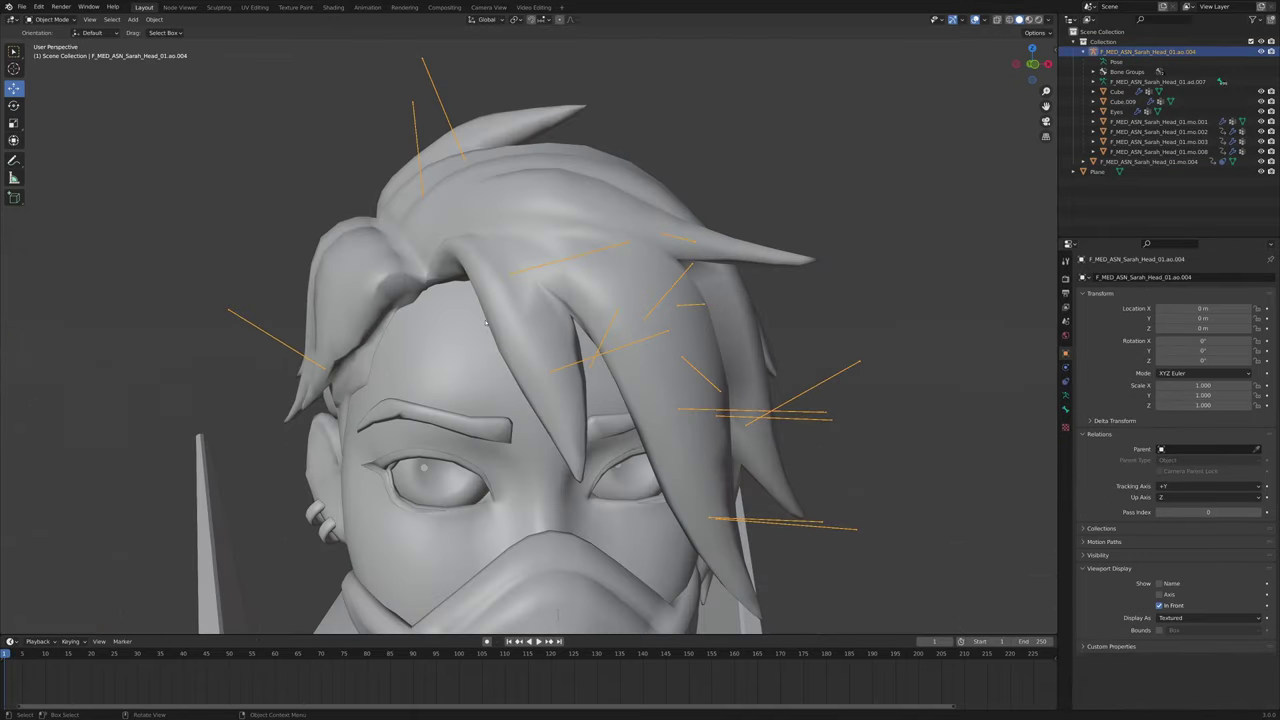
scroll(508, 308, "up", 4)
scroll(560, 306, "down", 14)
scroll(560, 320, "up", 6)
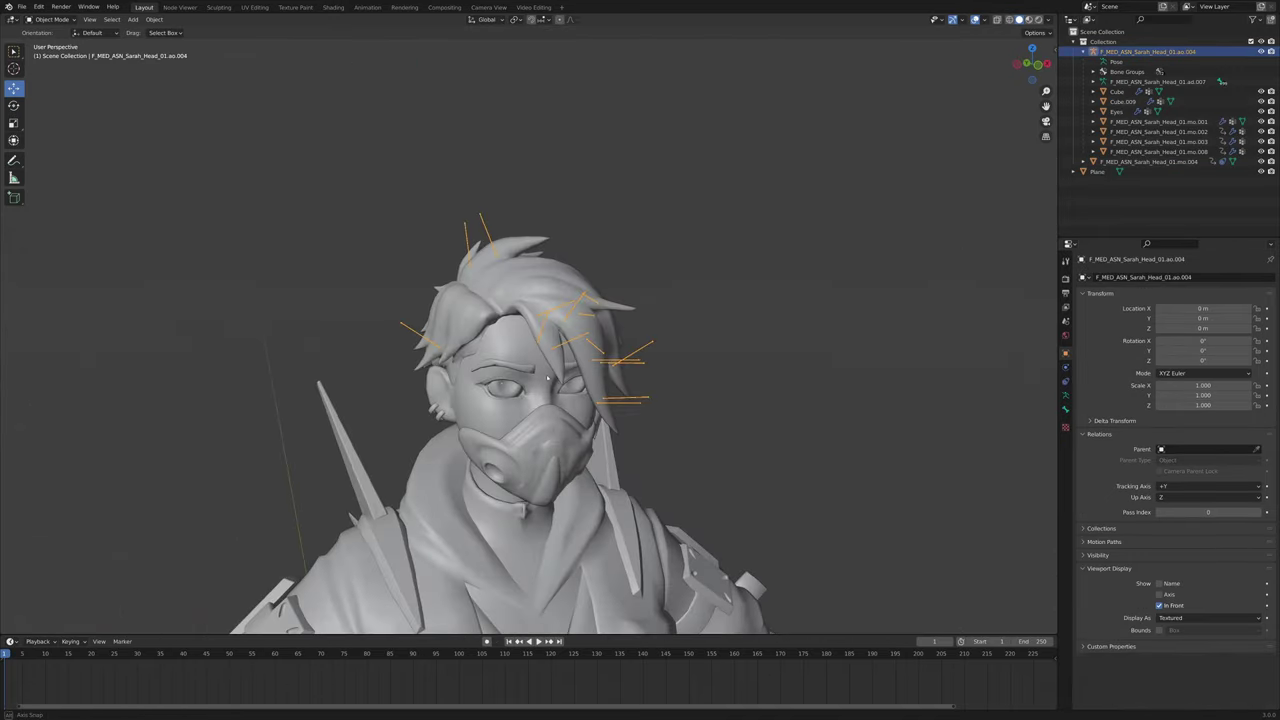
middle_click_drag(566, 334, 556, 344)
scroll(556, 344, "up", 4)
key("Tab")
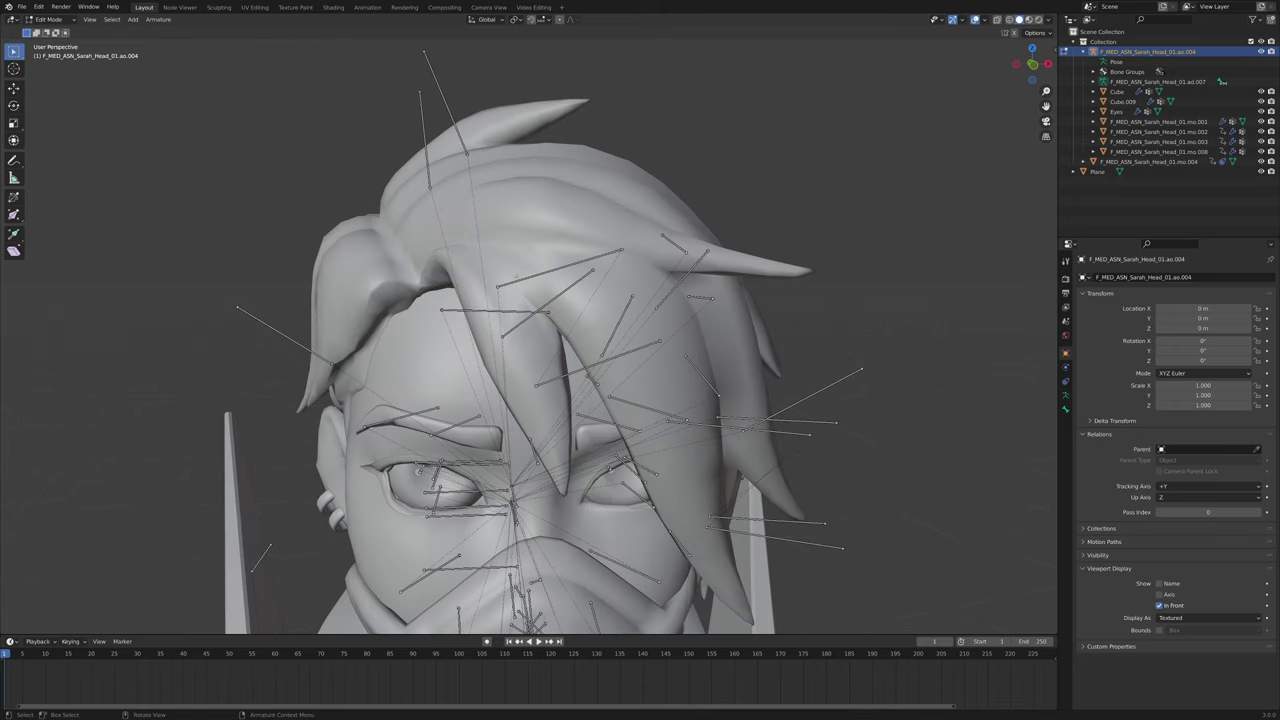
left_click(49, 19)
left_click(55, 53)
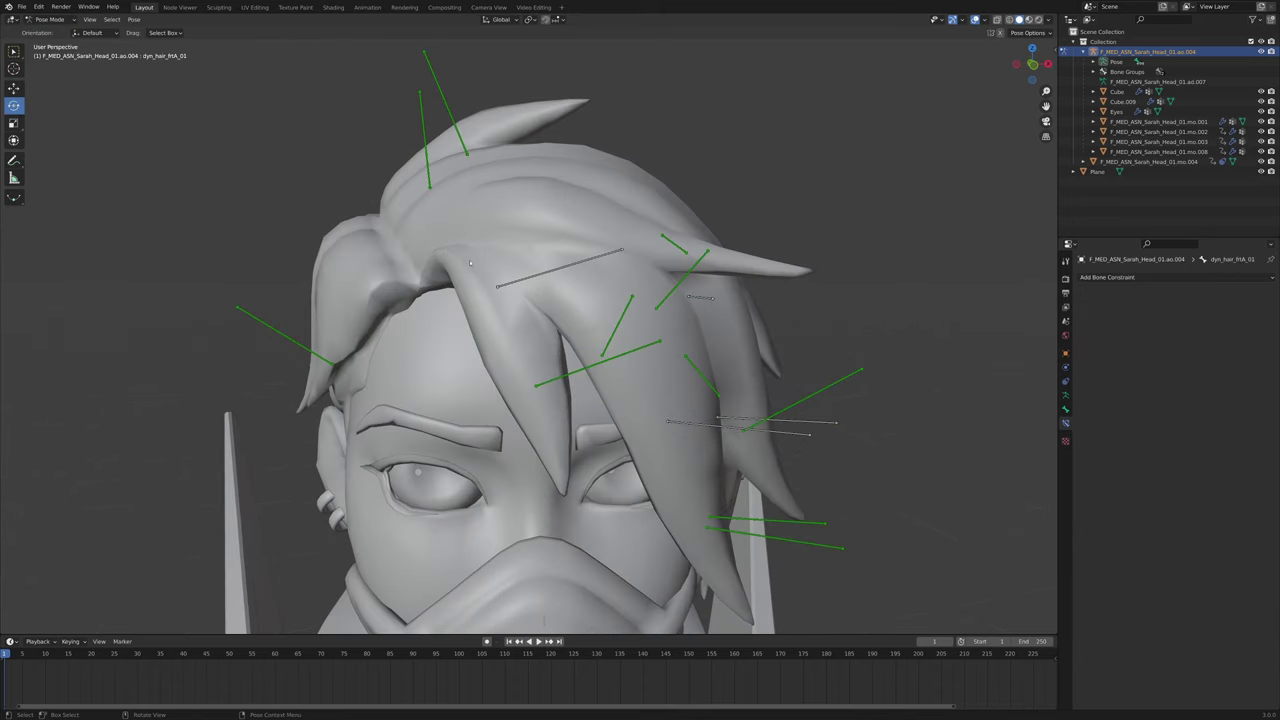
Select the front hair bone dyn_hair_frtA_01 and snap the 3D cursor to it
scroll(540, 300, "down", 2)
middle_click_drag(540, 300, 565, 295)
left_click(517, 280)
scroll(540, 294, "up", 4)
scroll(540, 295, "down", 5)
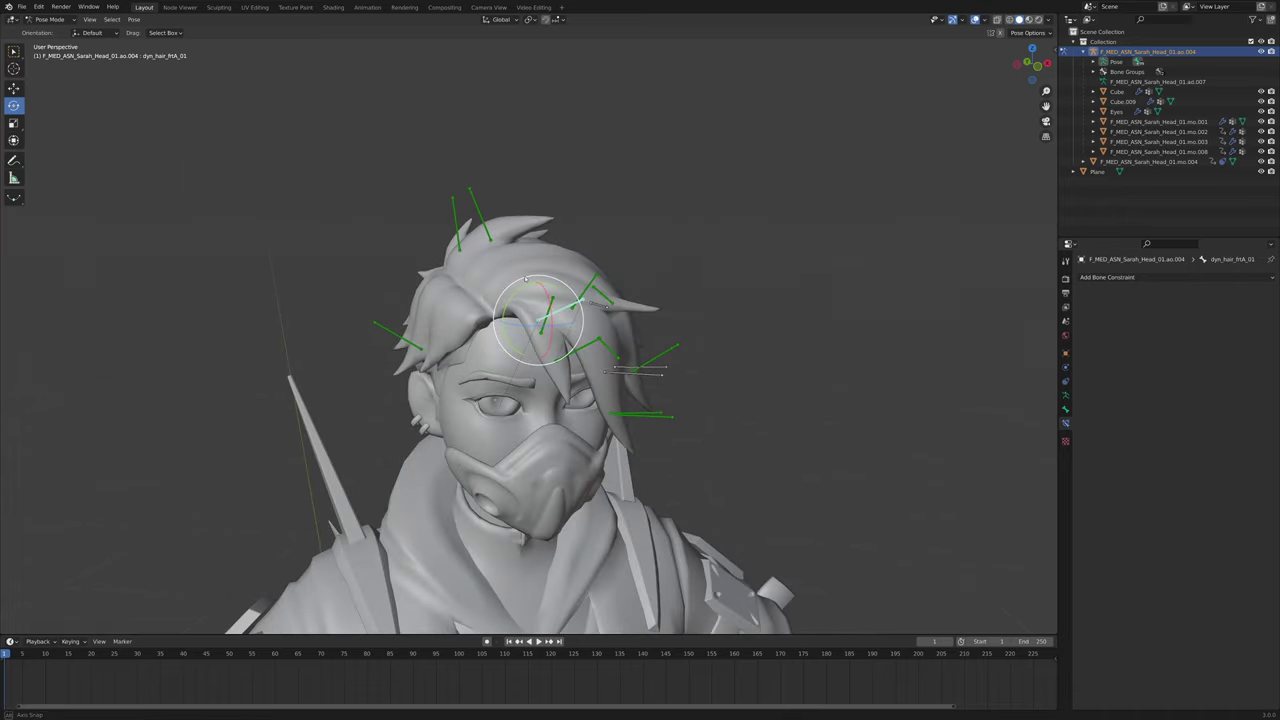
scroll(560, 296, "up", 5)
key("g")
right_click(584, 298)
middle_click_drag(514, 280, 545, 285)
right_click(545, 285, "shift")
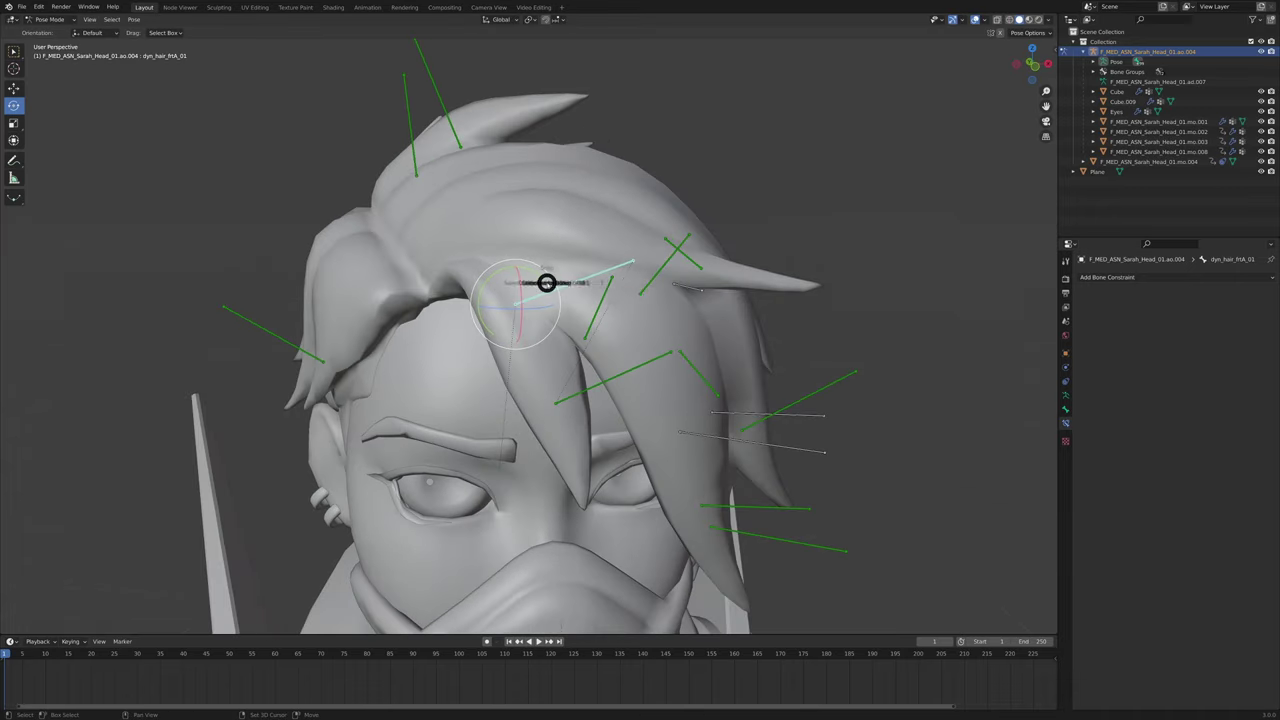
key("shift+s")
left_click(541, 341)
scroll(541, 341, "down", 5)
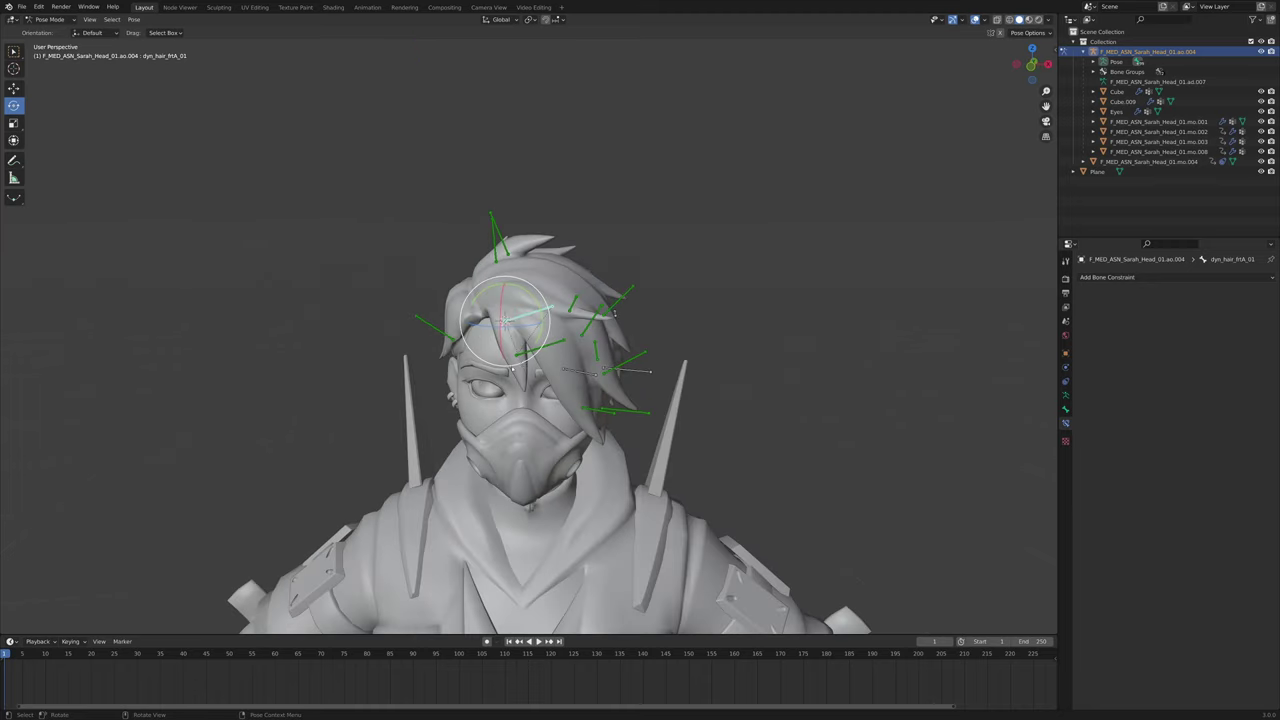
scroll(520, 320, "up", 5)
Switch the armature from Pose Mode to Object Mode and select the single-vertex Plane object
left_click(50, 19)
left_click(56, 31)
scroll(585, 380, "down", 3)
scroll(585, 380, "up", 5)
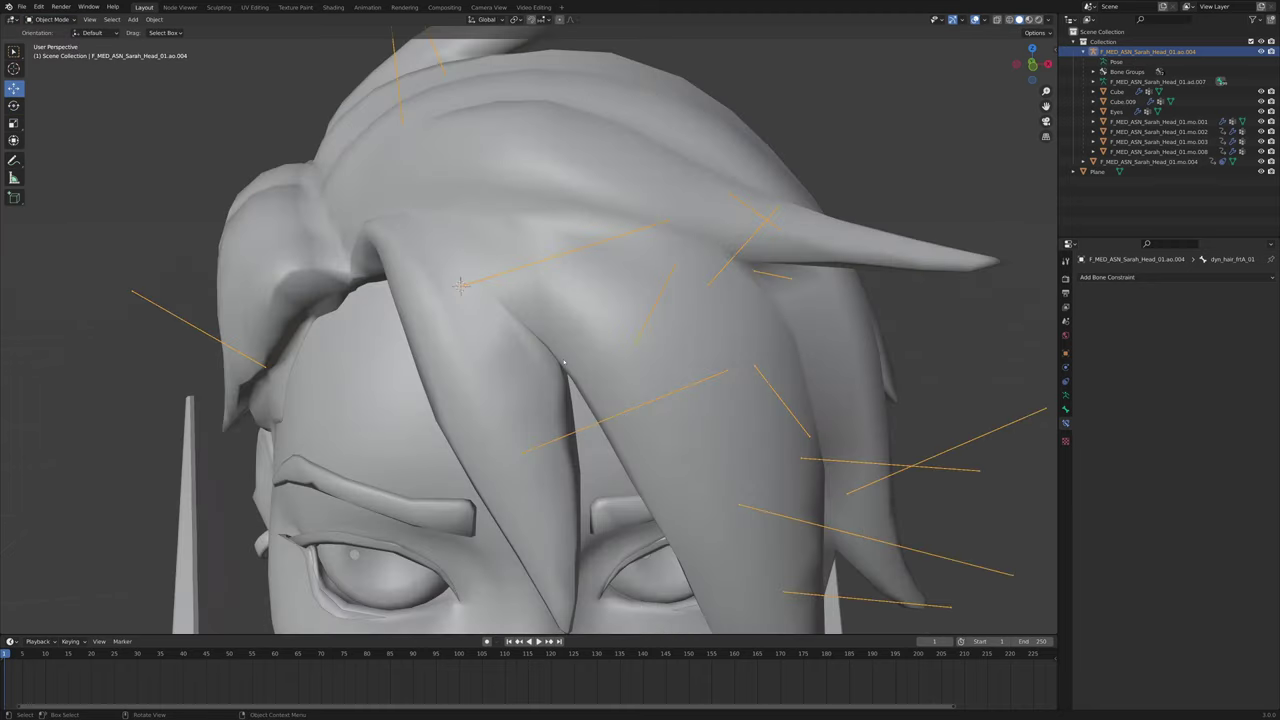
scroll(585, 380, "down", 12)
middle_click_drag(566, 366, 558, 192)
left_click(1097, 171)
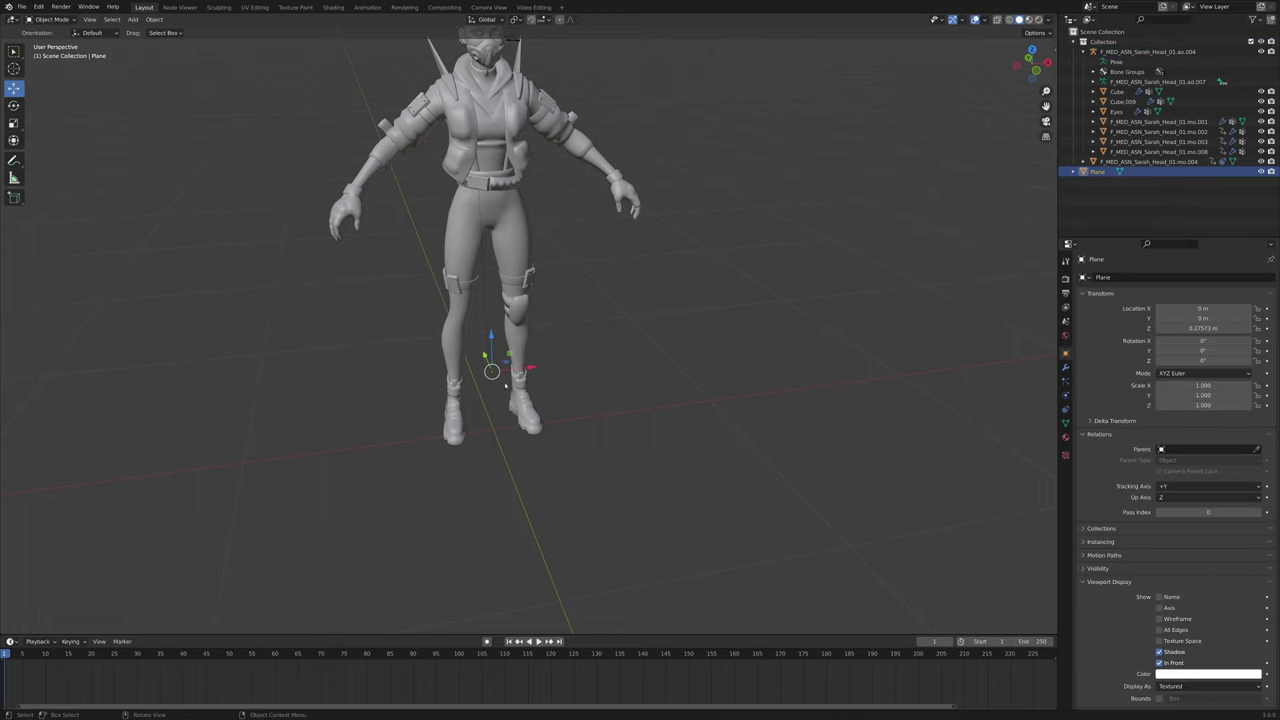
Rename the Plane object as Hairphysics
scroll(545, 361, "up", 4)
key("Tab")
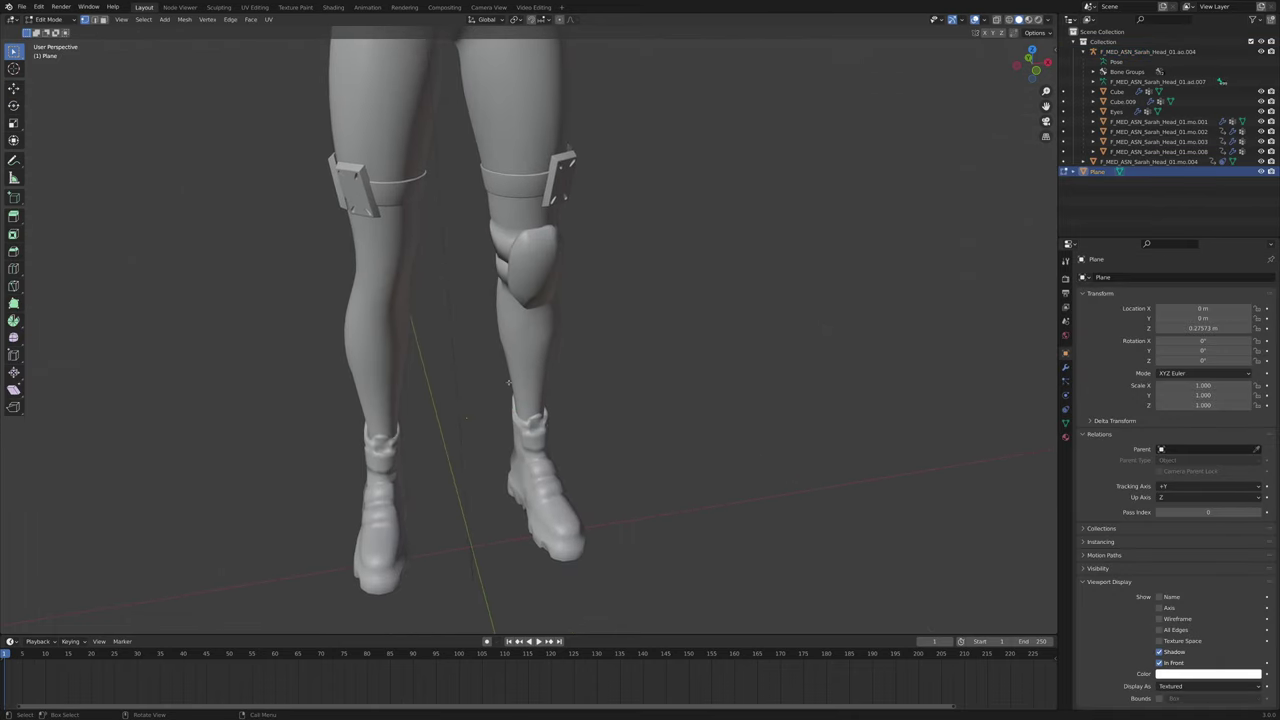
key("Tab")
scroll(481, 416, "down", 7)
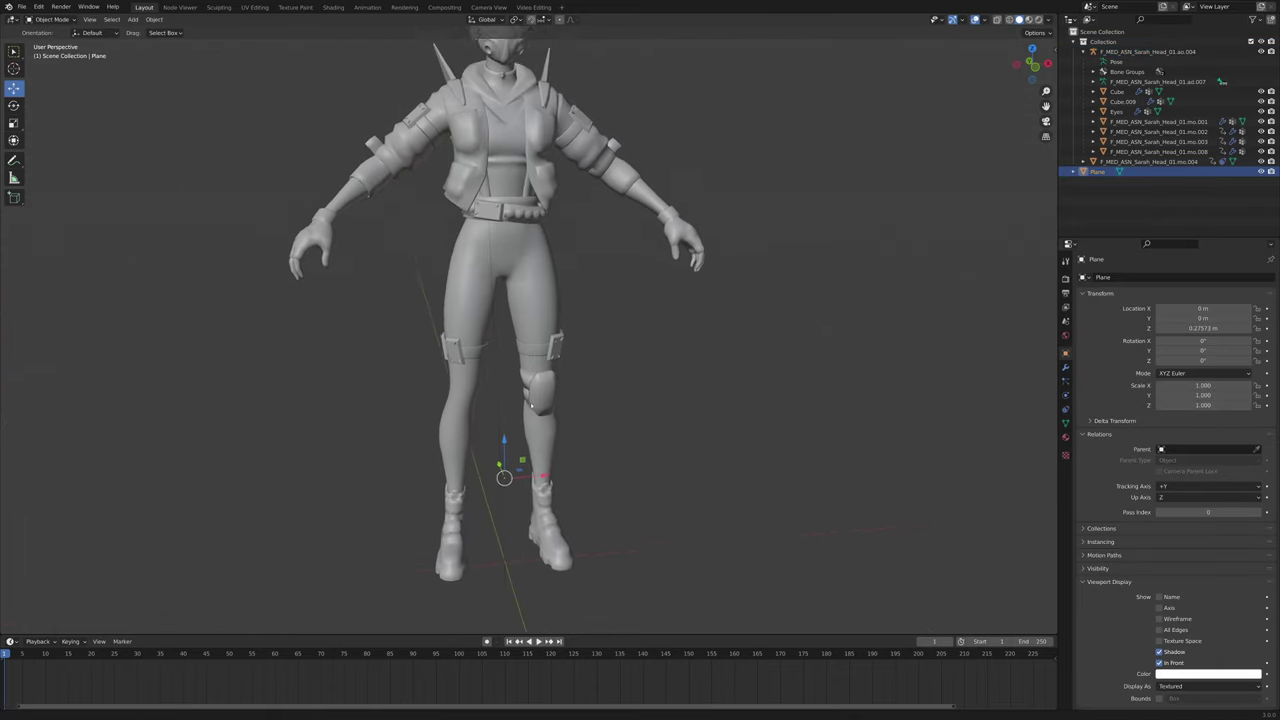
double_click(1098, 172)
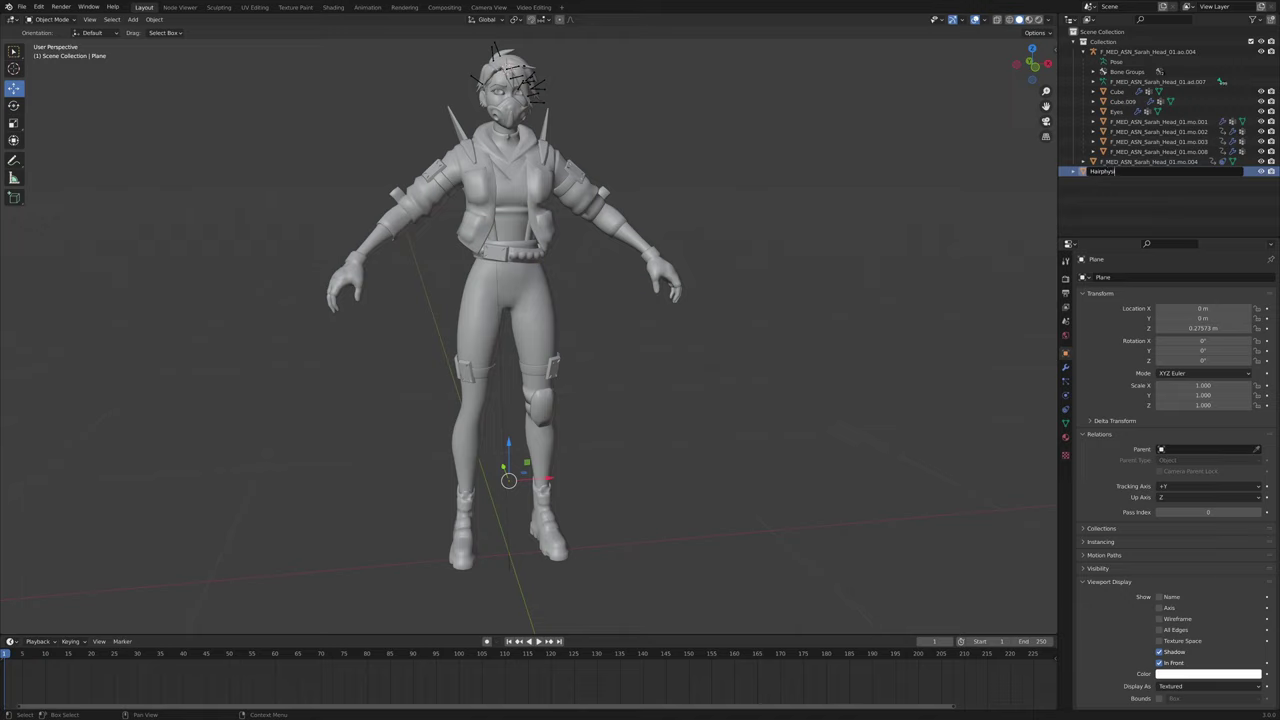
key("Return")
Snap the Hairphysics object to the 3D cursor at the front hair bone
scroll(746, 426, "up", 2)
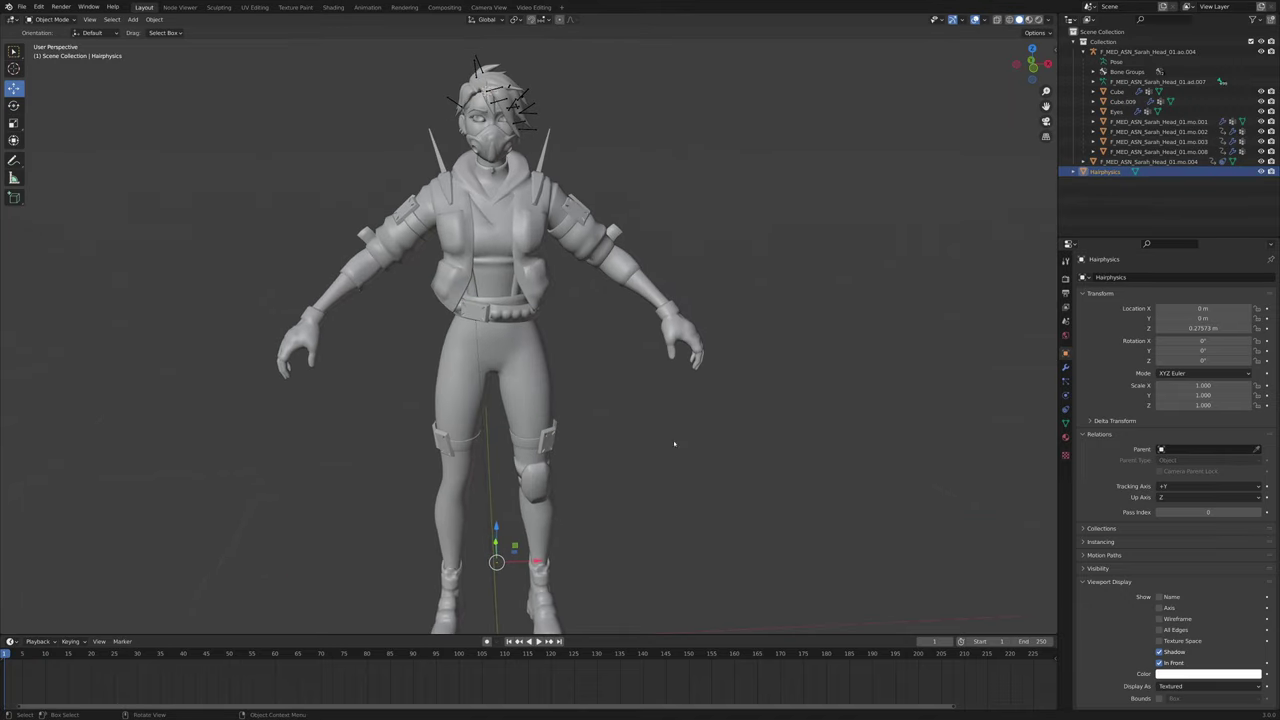
middle_click_drag(557, 486, 797, 431)
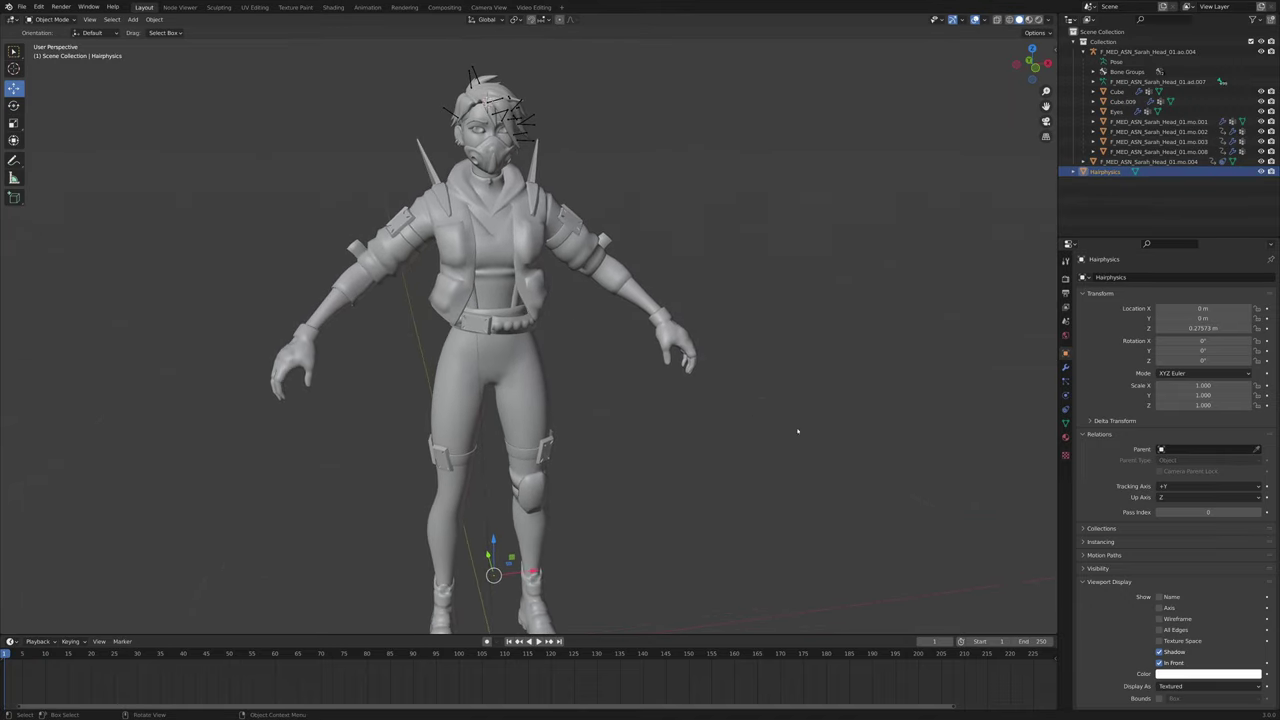
key("shift+s")
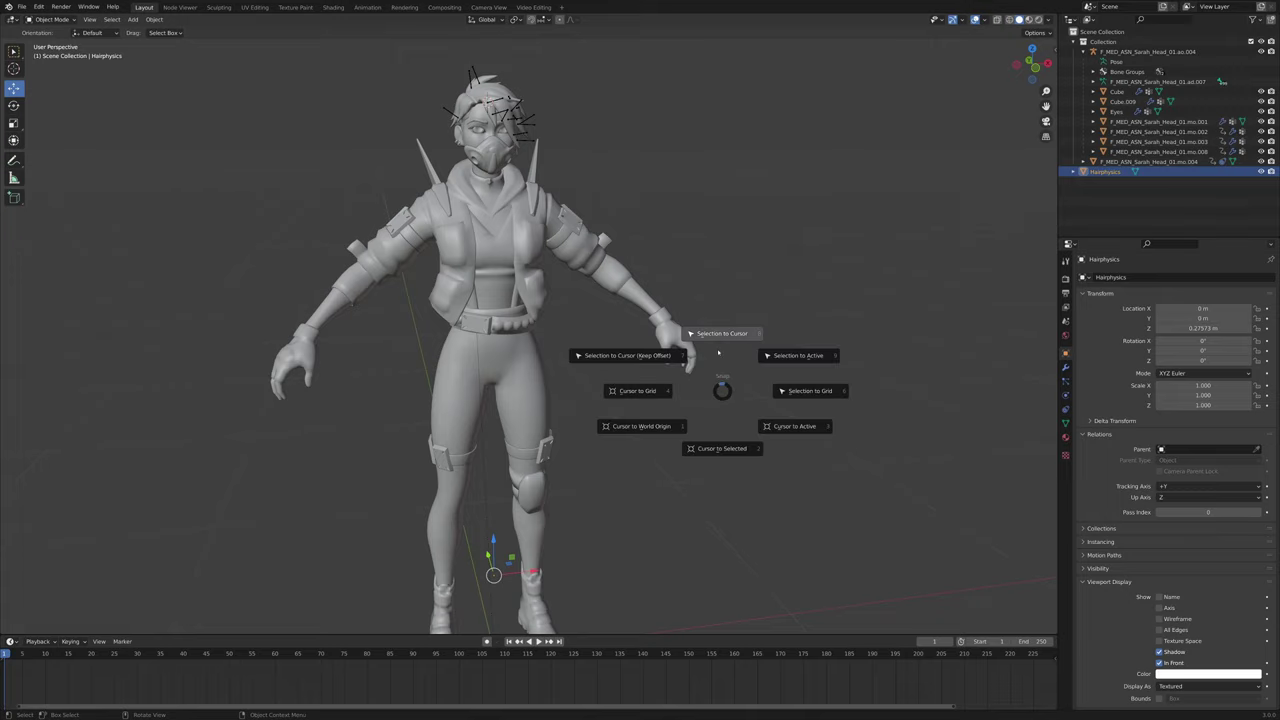
left_click(720, 336)
key("KP_Decimal")
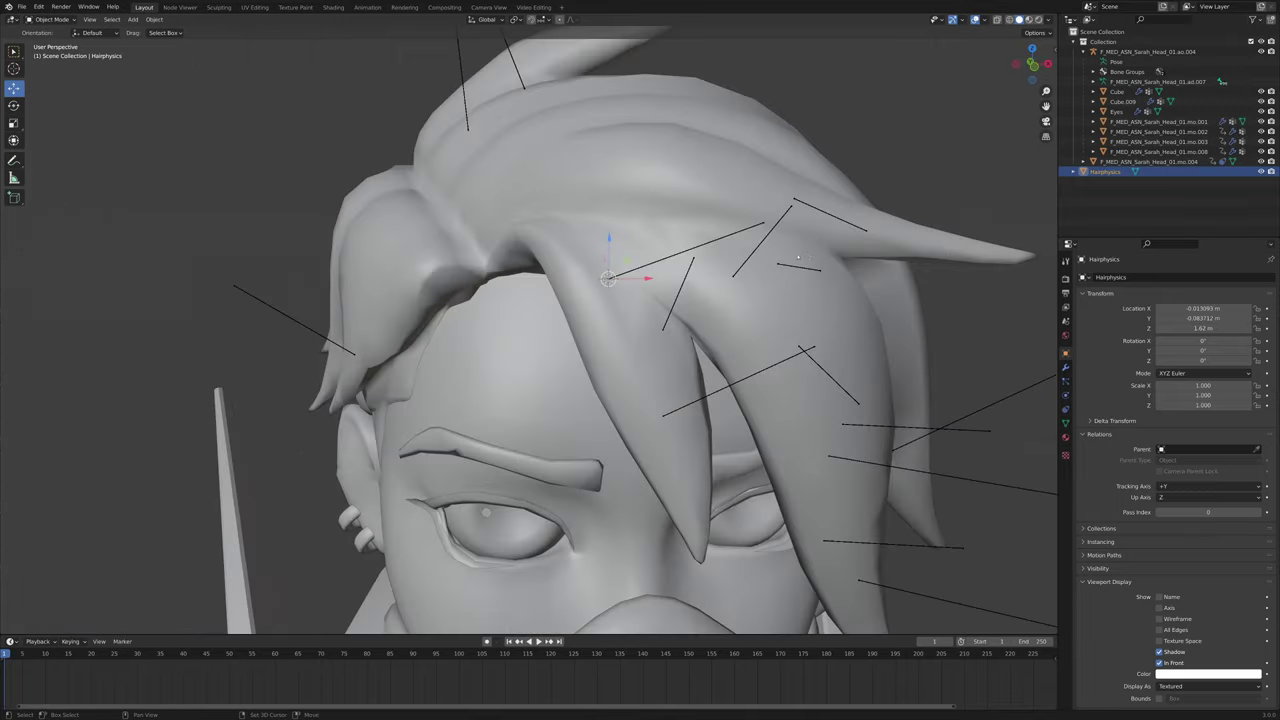
middle_click_drag(798, 257, 583, 261, "shift")
scroll(583, 261, "up", 3)
scroll(525, 363, "down", 1)
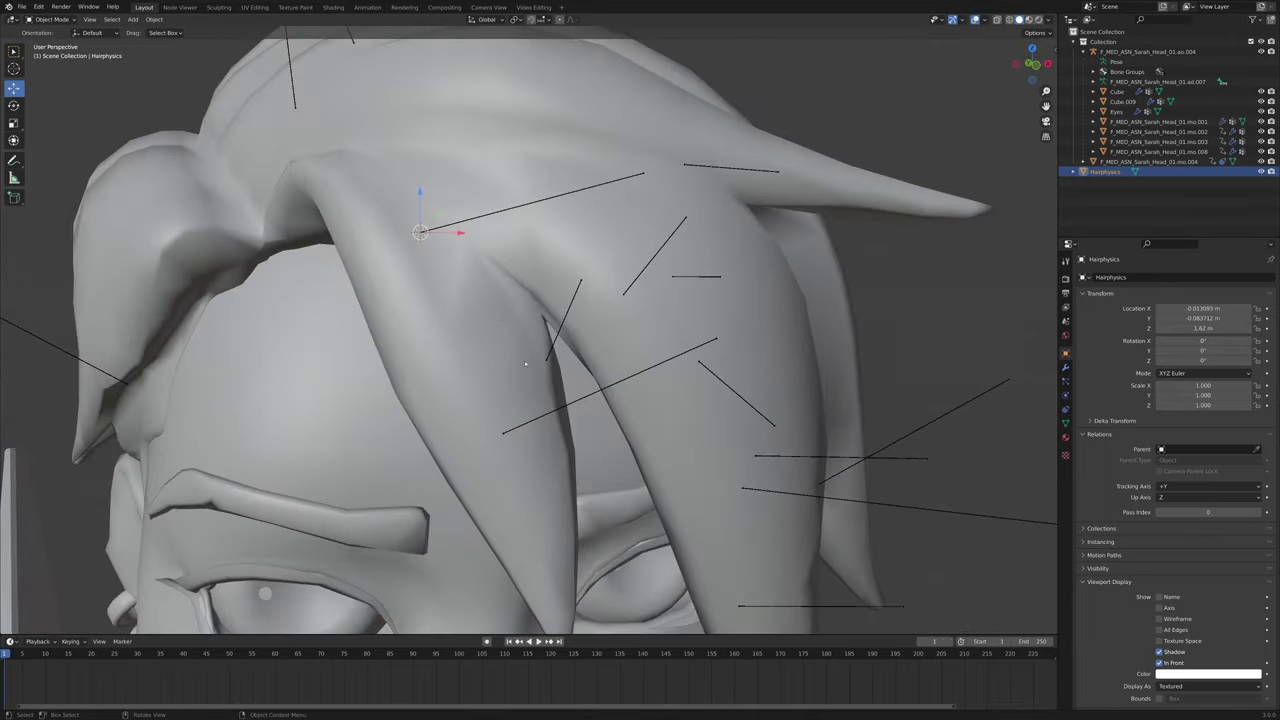
Select the armature, put it in Pose Mode and pick the second front hair bone, dyn_hair_frtA_02
left_click(573, 405)
left_click(57, 20)
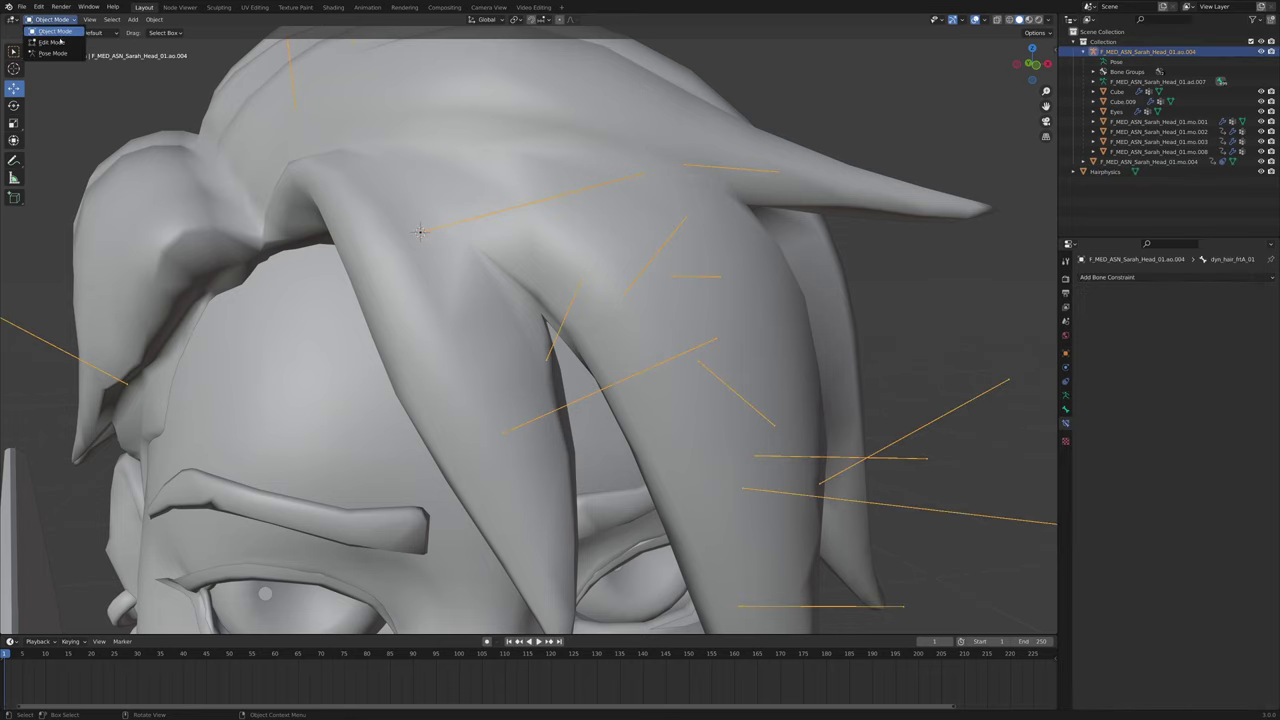
left_click(50, 51)
key("alt+a")
middle_click_drag(610, 440, 542, 419)
left_click(542, 418)
scroll(542, 418, "down", 5)
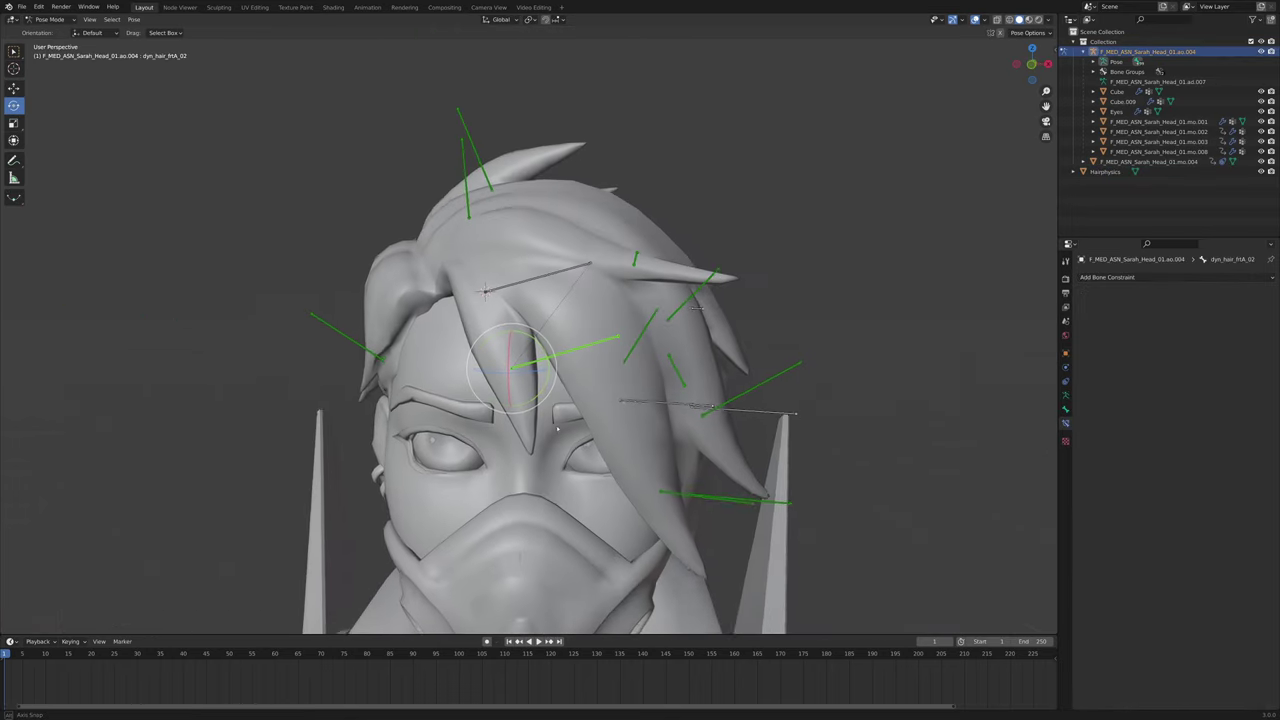
Snap the 3D cursor to the bone dyn_hair_frtA_02 and return the armature to Object Mode
scroll(540, 374, "up", 6)
middle_click_drag(540, 374, 494, 338)
scroll(578, 361, "down", 5)
key("g")
right_click(548, 322)
scroll(565, 345, "up", 1)
scroll(494, 338, "up", 2)
middle_click_drag(470, 340, 547, 439)
key("shift+s")
left_click(521, 386)
key("ctrl+Tab")
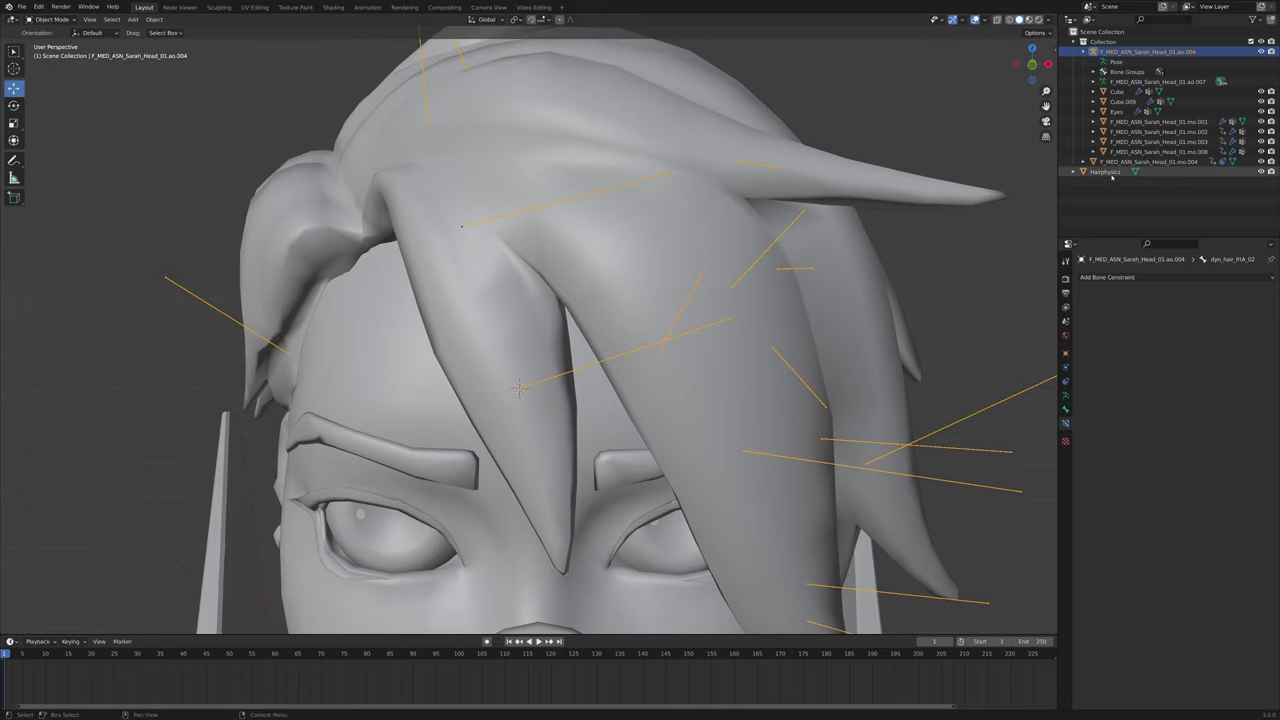
Extrude a new vertex from the Hairphysics mesh in Edit Mode and snap it to the 3D cursor
left_click(1105, 171)
key("Tab")
scroll(515, 259, "up", 2)
key("g")
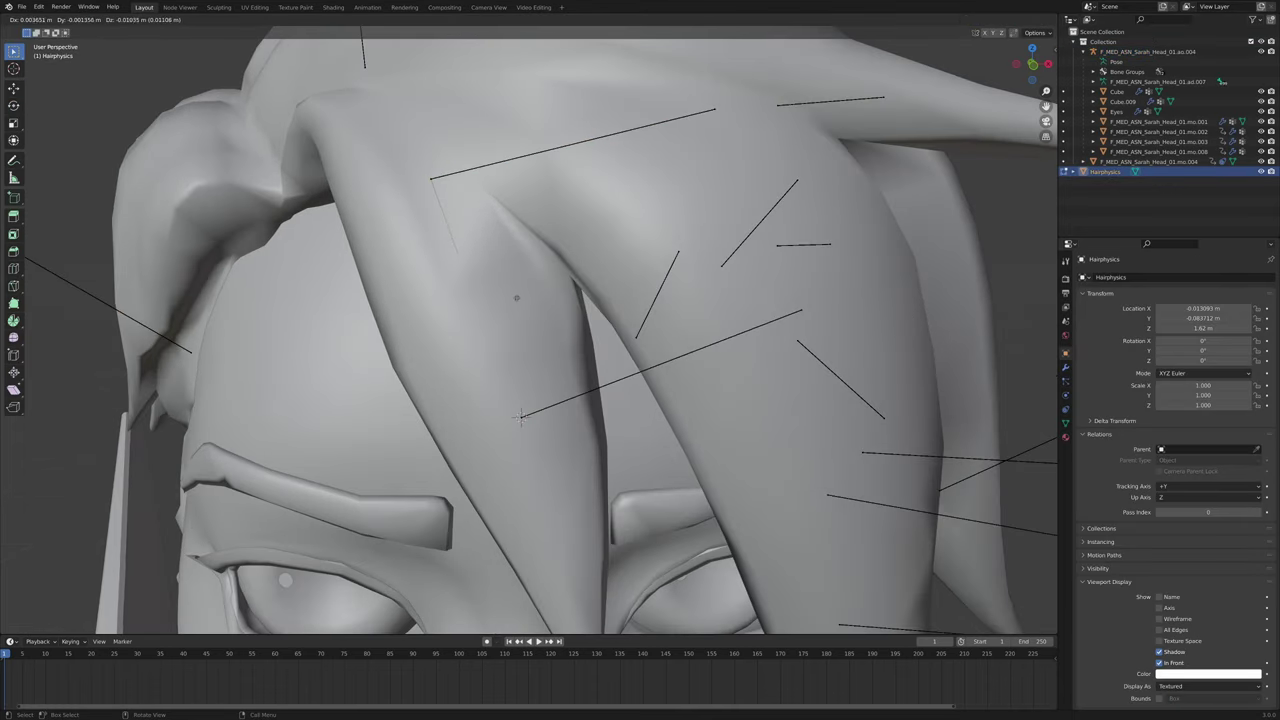
left_click(519, 303)
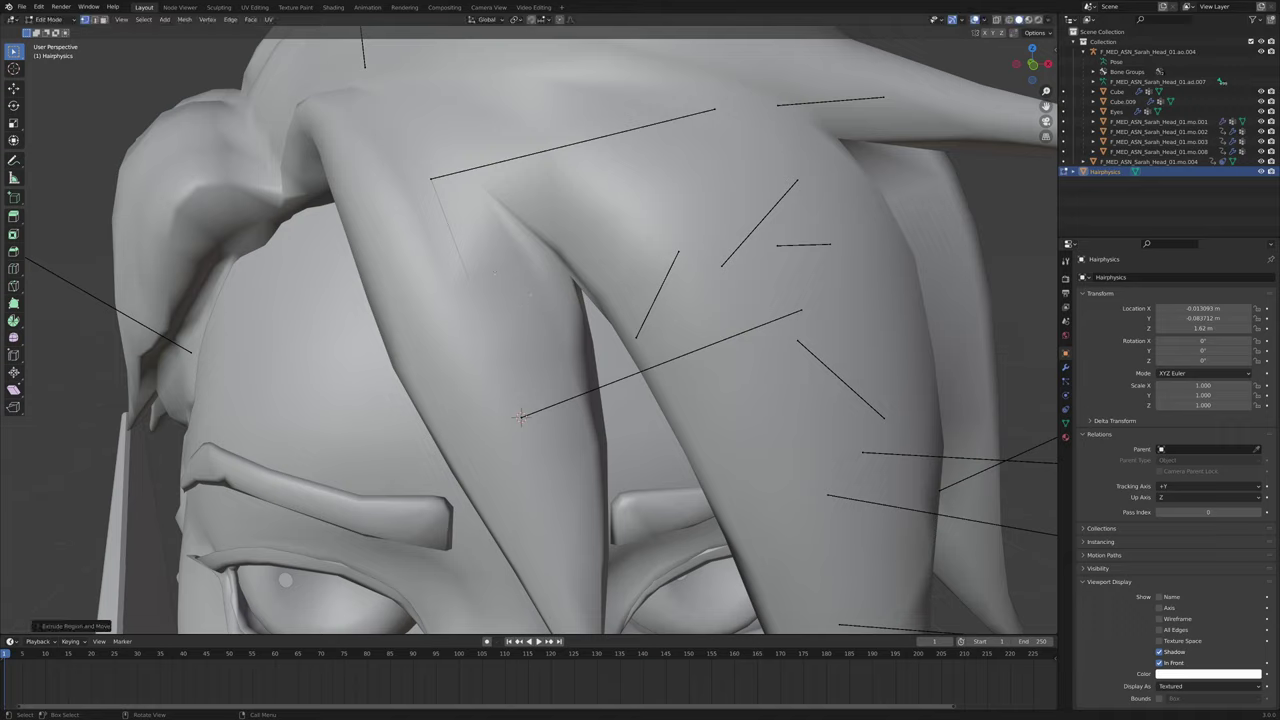
key("shift+s")
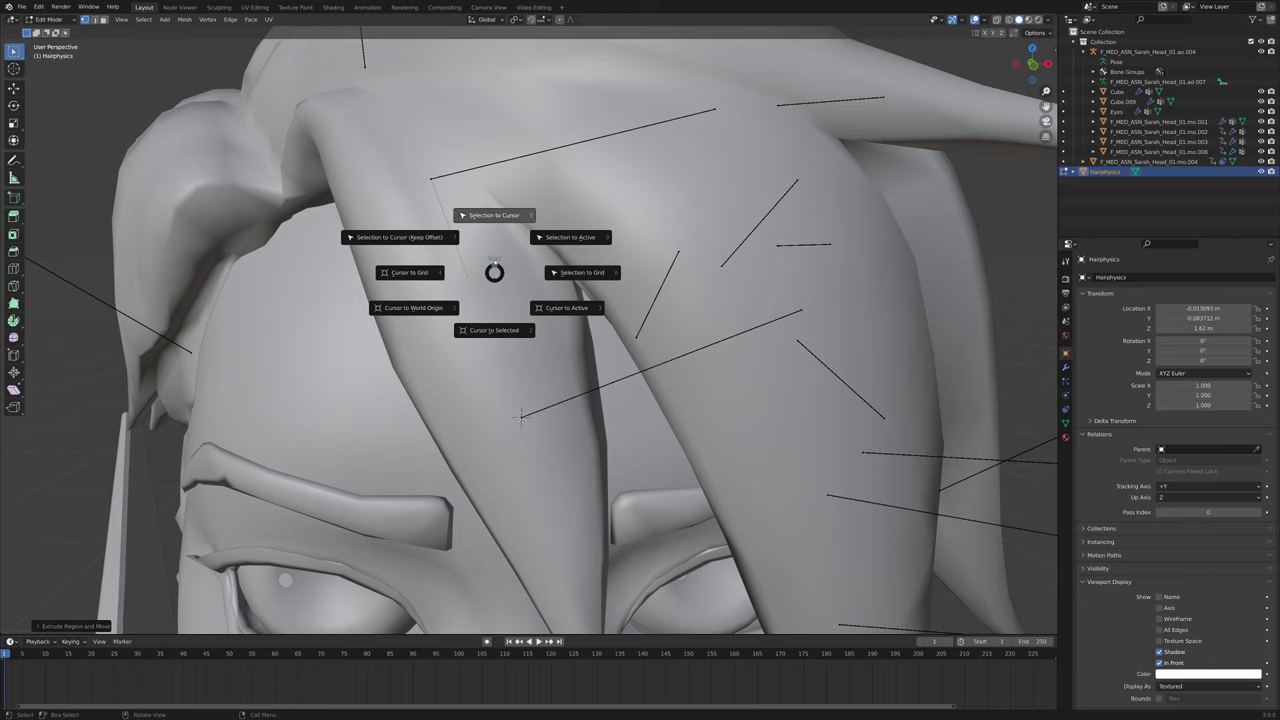
left_click(494, 231)
middle_click_drag(494, 231, 472, 262)
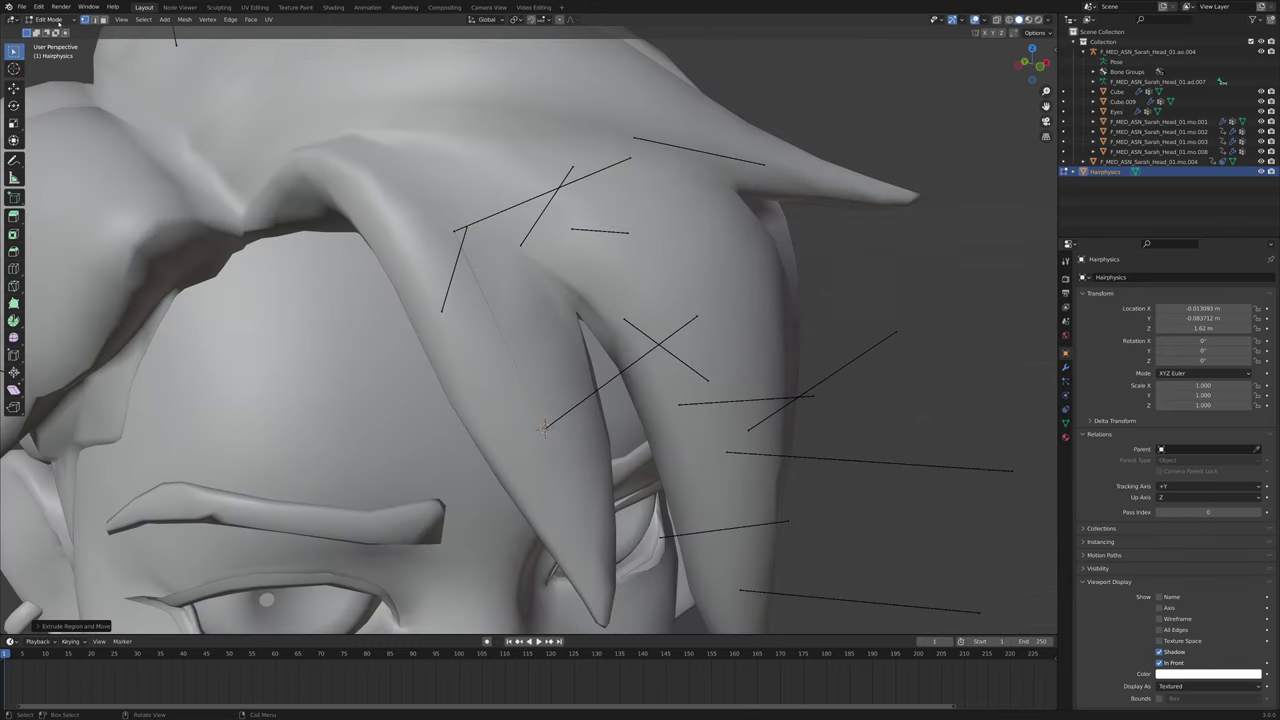
Return Hairphysics to Object Mode and add a Plain Axes empty at the 3D cursor
left_click(54, 20)
left_click(50, 31)
middle_click_drag(370, 62, 278, 56)
left_click(133, 19)
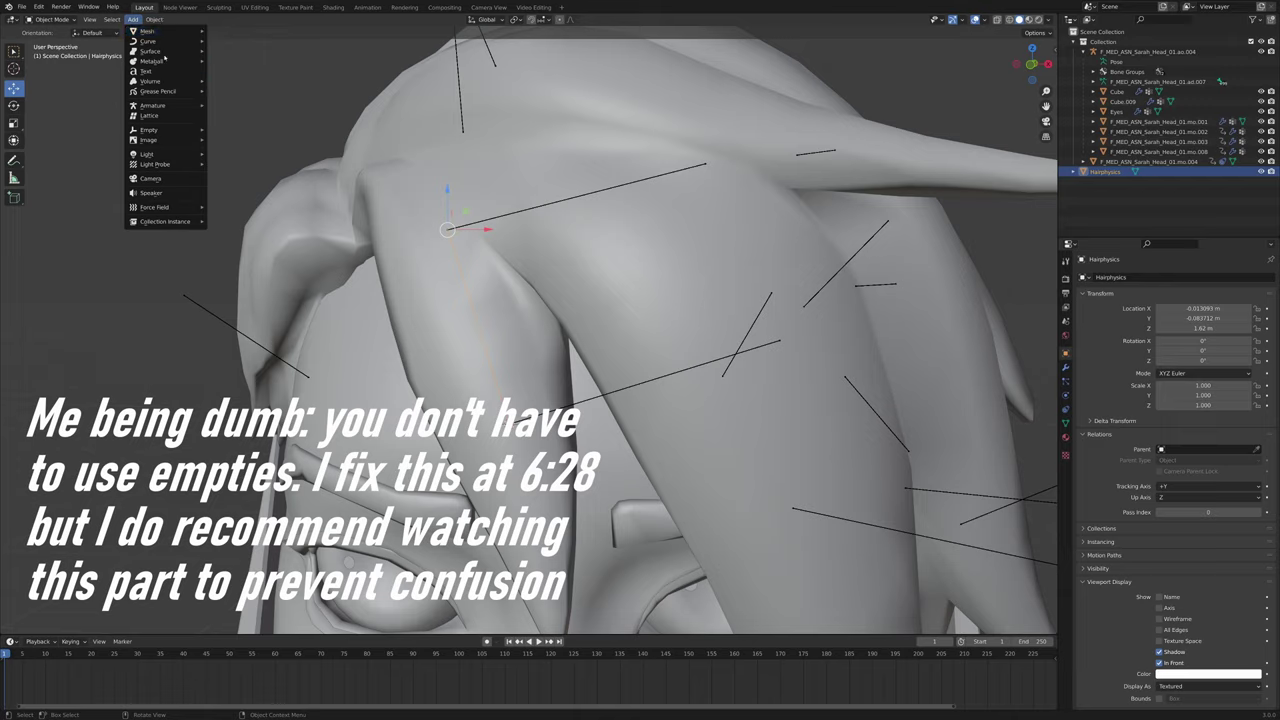
key("shift+a")
mouse_move(402, 268)
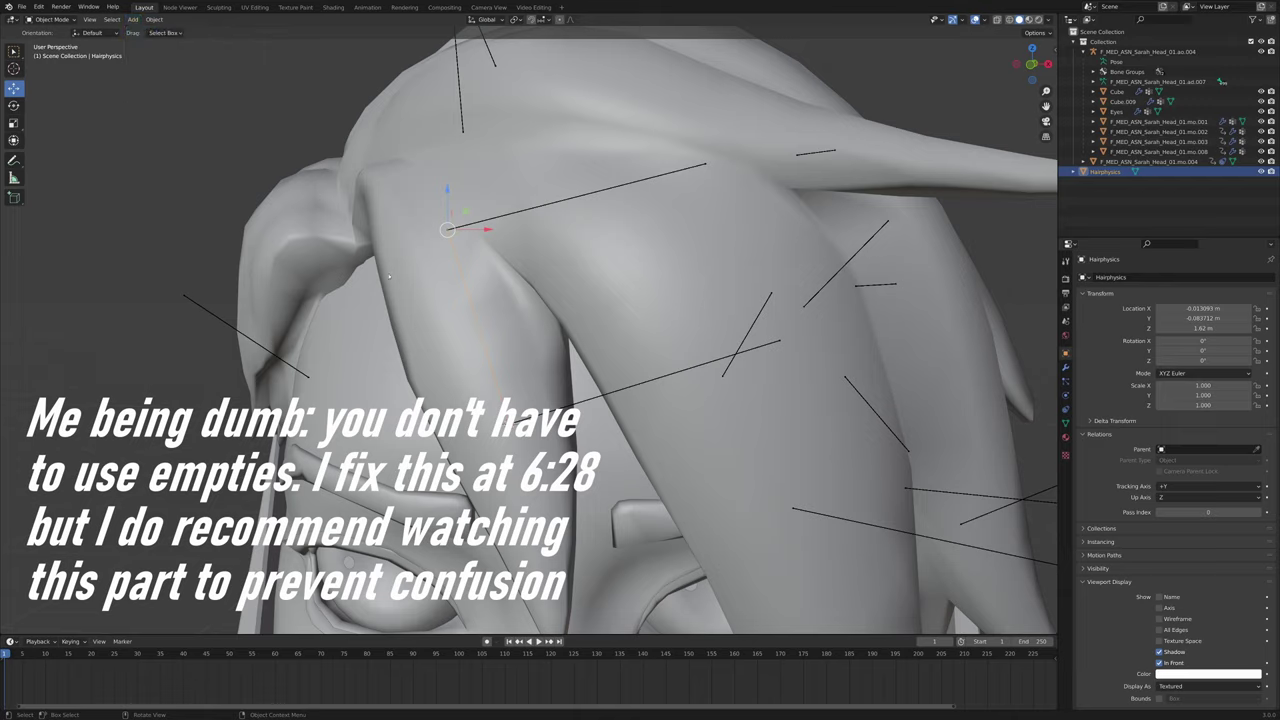
key("shift+a")
mouse_move(400, 283)
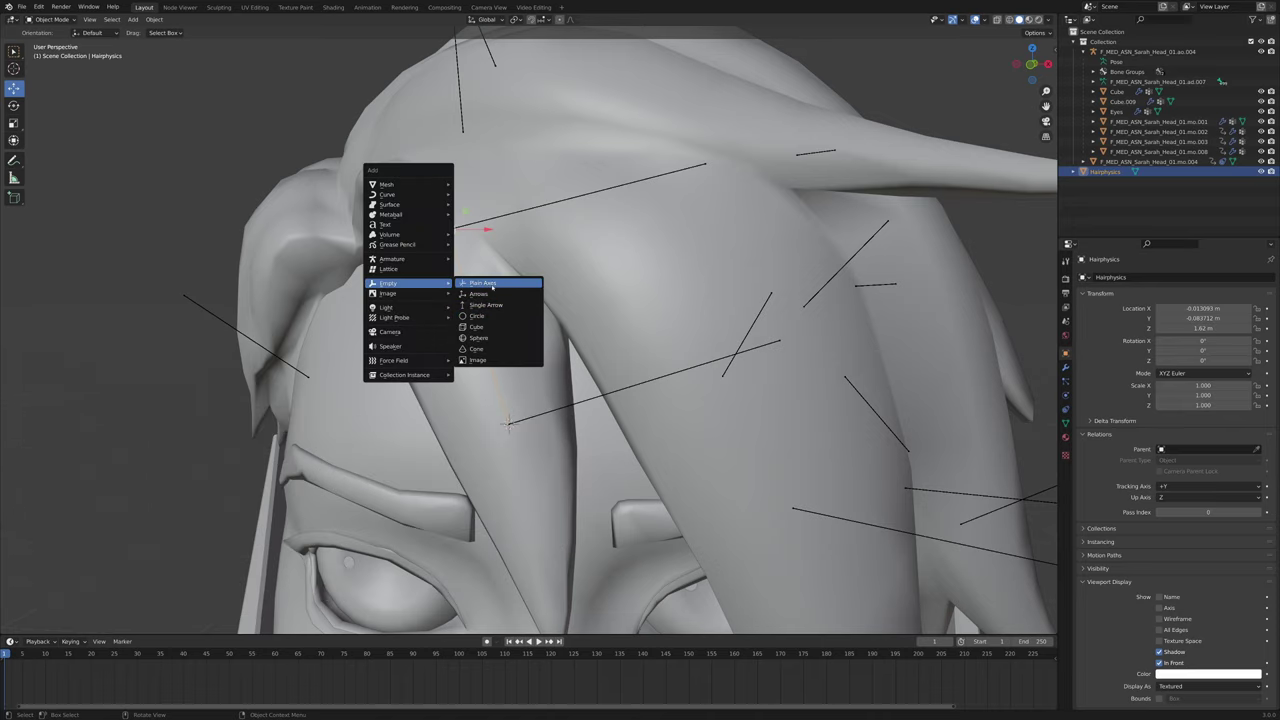
left_click(492, 287)
Reduce the empty's display size to about 0.03
scroll(731, 297, "down", 10)
scroll(731, 297, "up", 7)
middle_click_drag(731, 297, 771, 303)
scroll(703, 297, "down", 8)
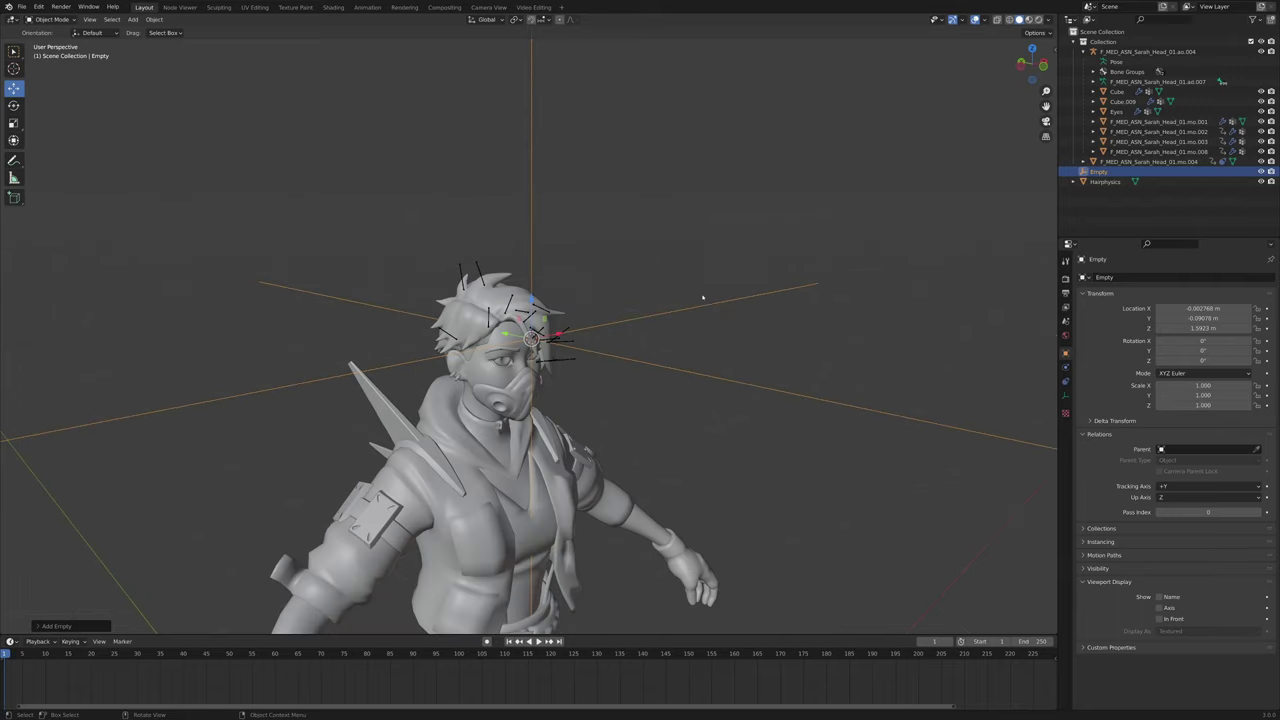
scroll(682, 293, "up", 2)
scroll(682, 293, "up", 4)
middle_click_drag(682, 293, 646, 291)
right_click(646, 272)
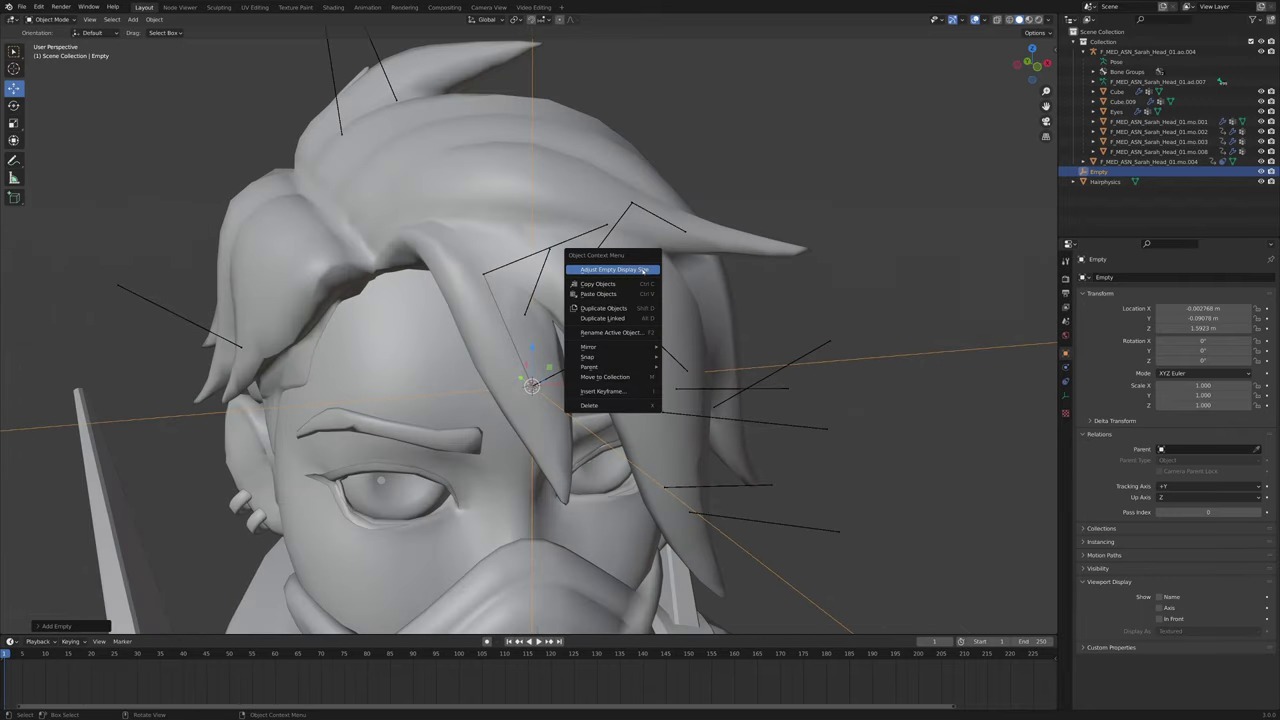
left_click(643, 272)
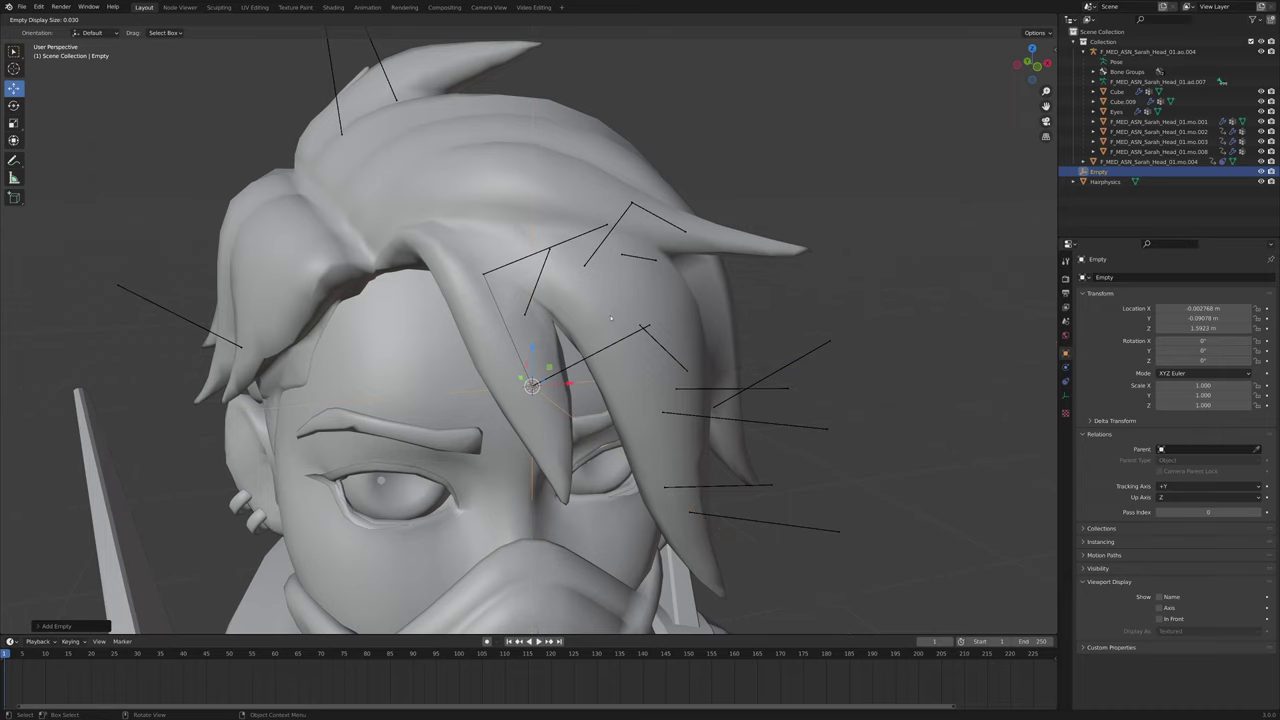
left_click(611, 318)
Enable the In Front viewport display option for the empty
middle_click_drag(743, 386, 880, 420)
left_click(1159, 619)
scroll(520, 350, "up", 3)
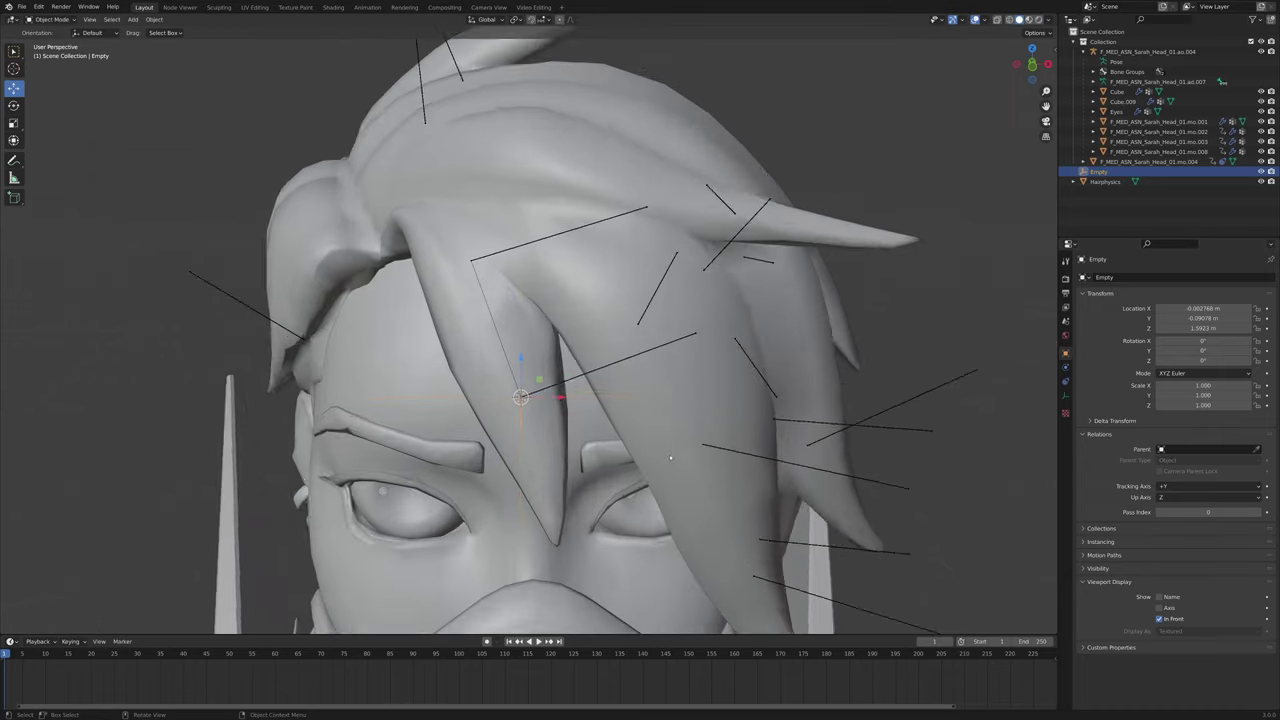
Select the Hairphysics object and snap the 3D cursor to its origin at the first front hair bone
middle_click_drag(520, 360, 517, 313)
scroll(510, 320, "down", 2)
scroll(541, 325, "up", 1)
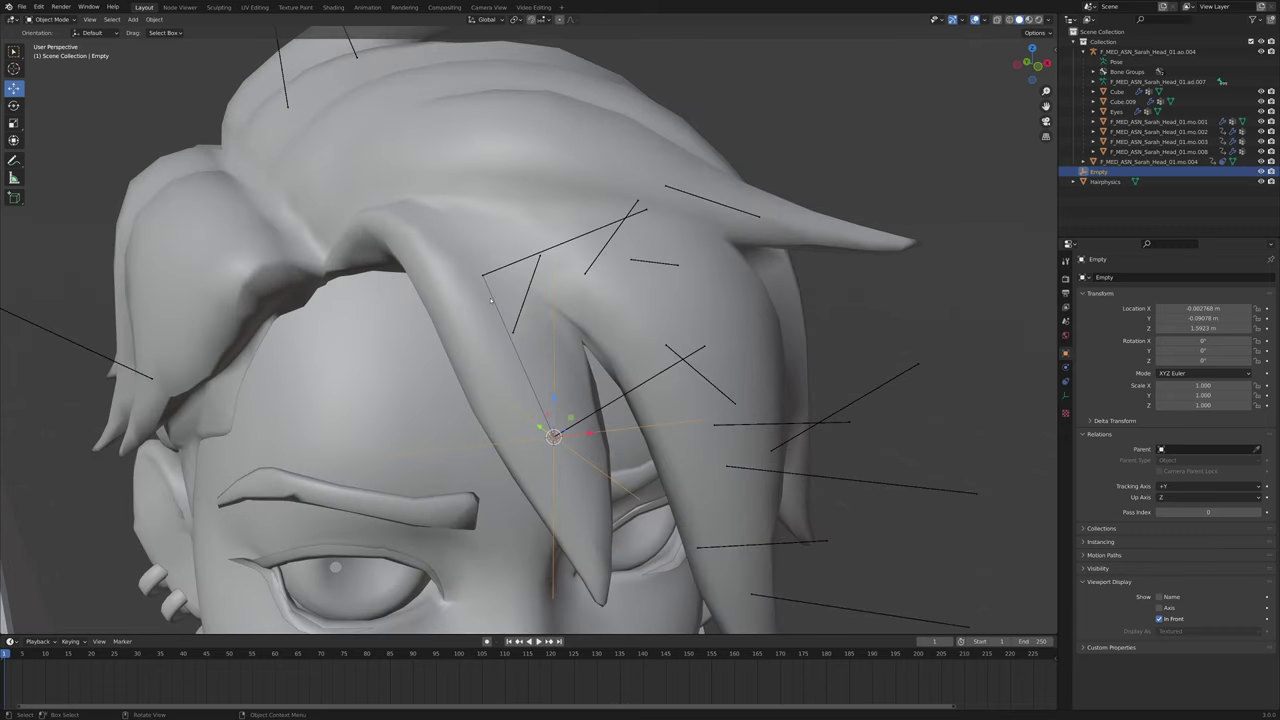
left_click(517, 313)
key("Tab")
scroll(517, 313, "up", 2)
key("Tab")
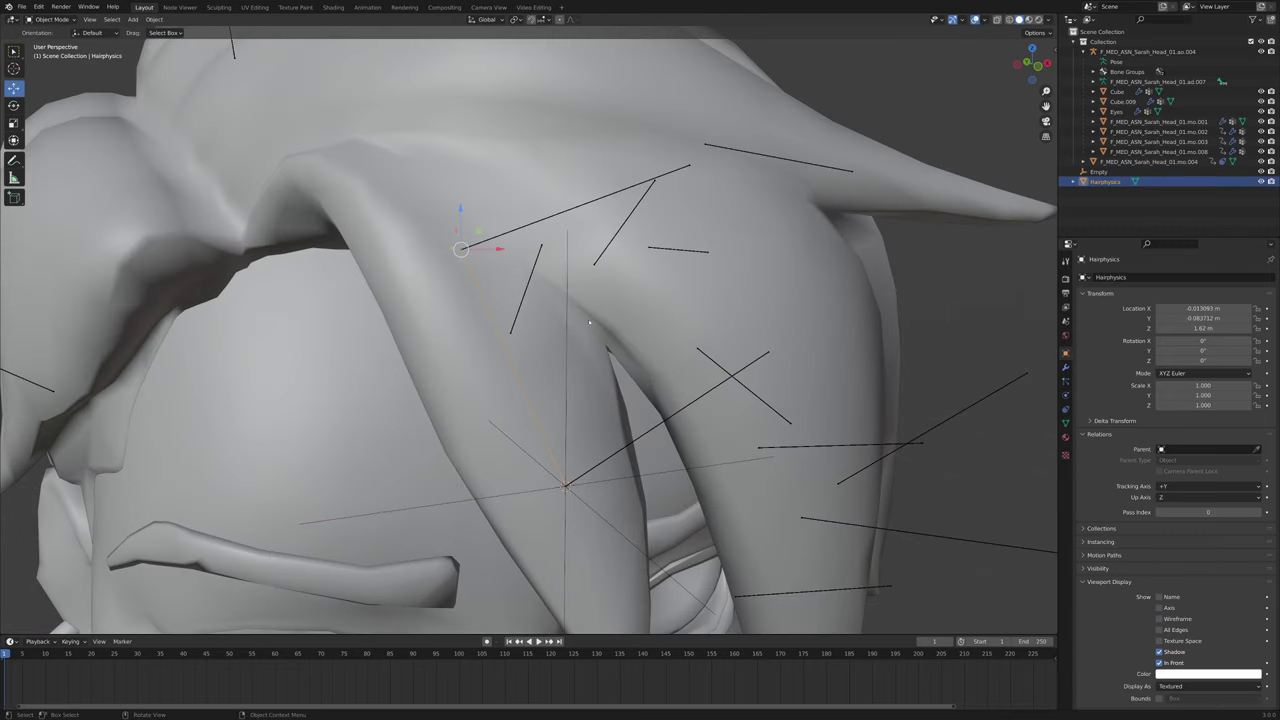
left_click(504, 233)
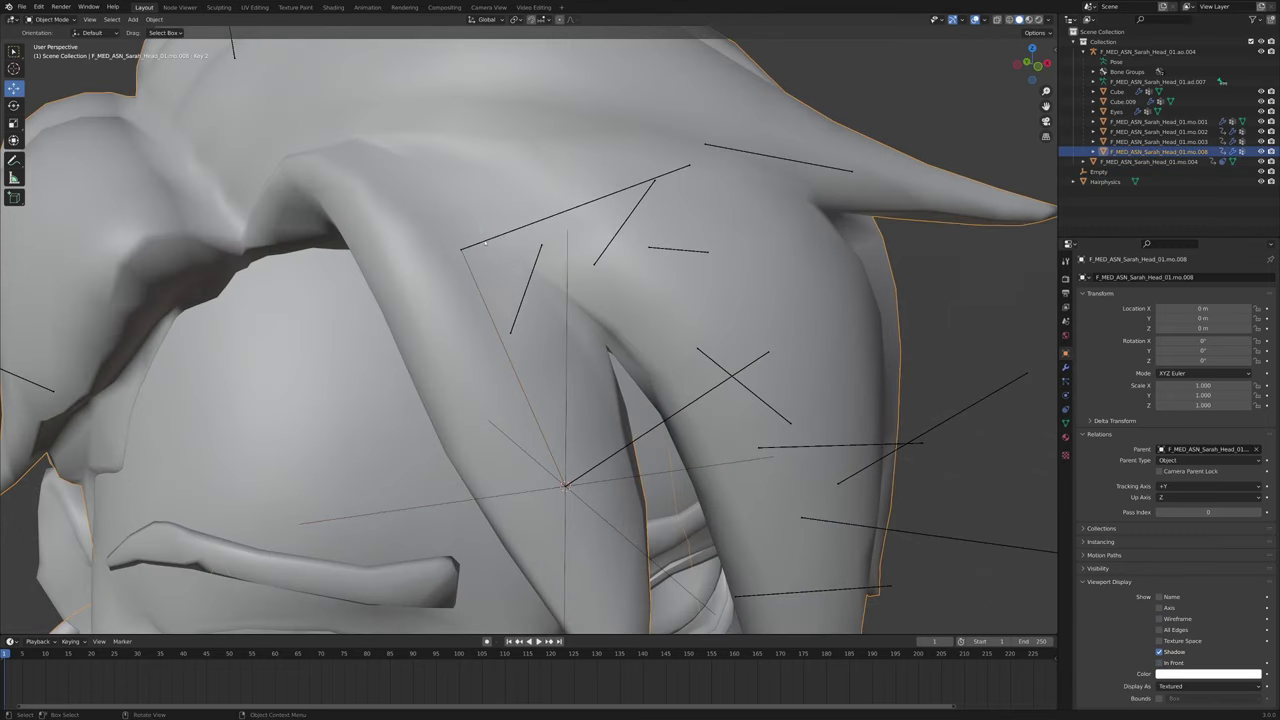
left_click(463, 250)
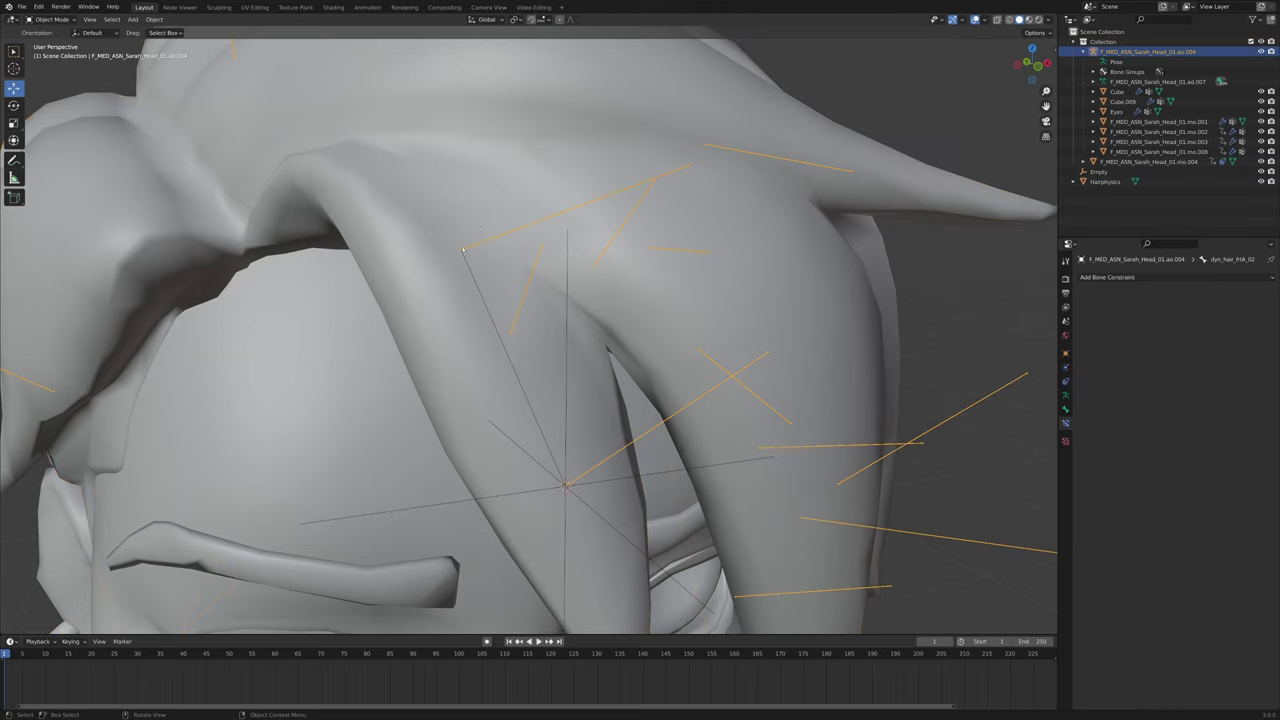
left_click(461, 247)
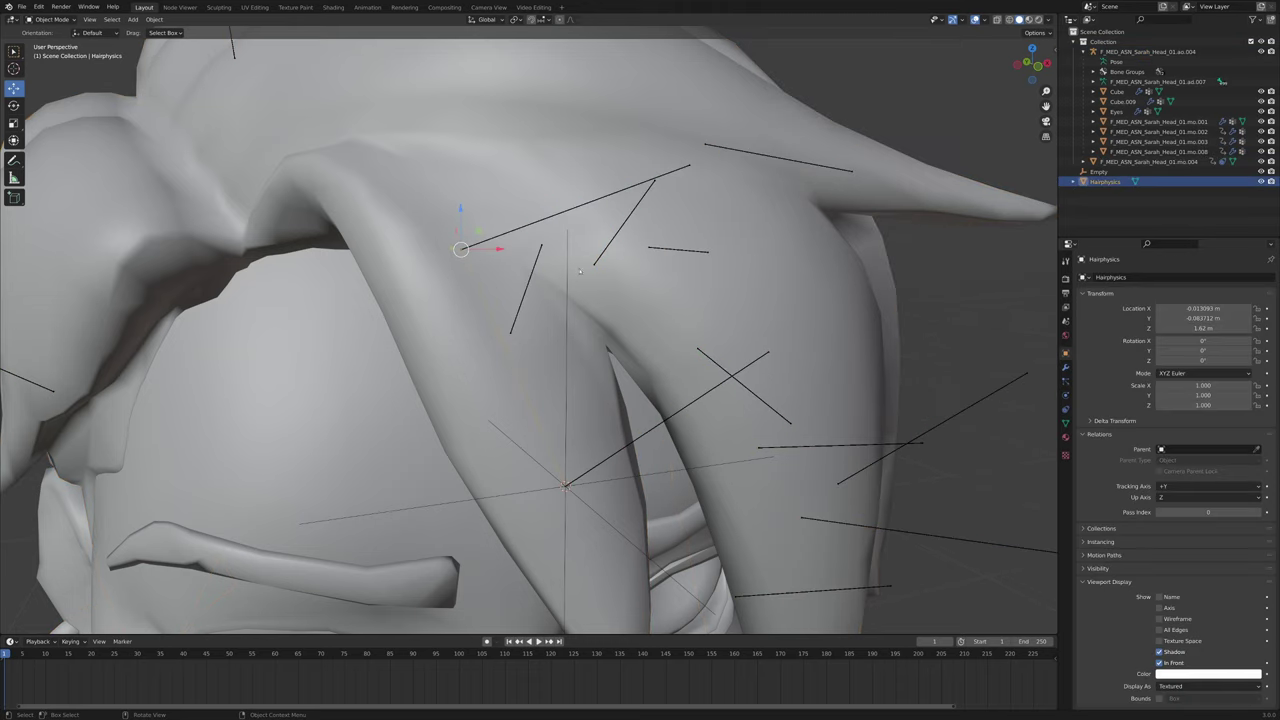
key("shift+s")
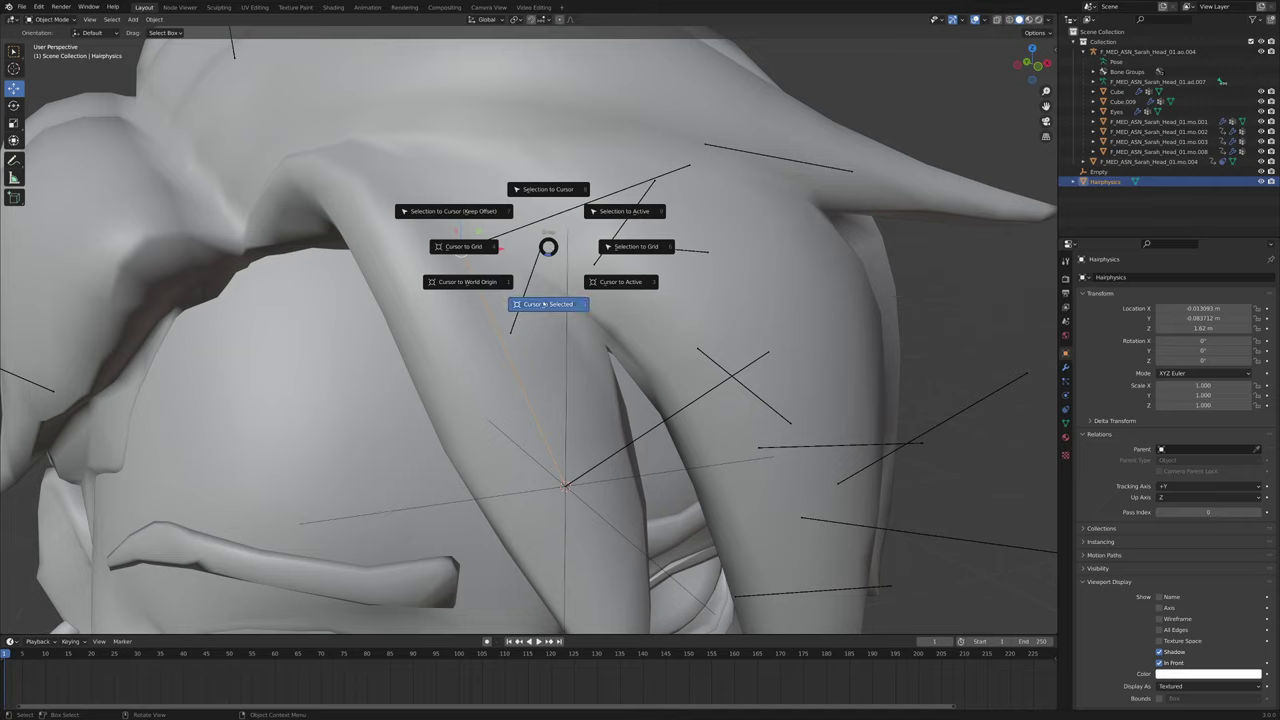
left_click(545, 302)
Duplicate the empty in place and snap the copy to the 3D cursor
left_click(572, 398)
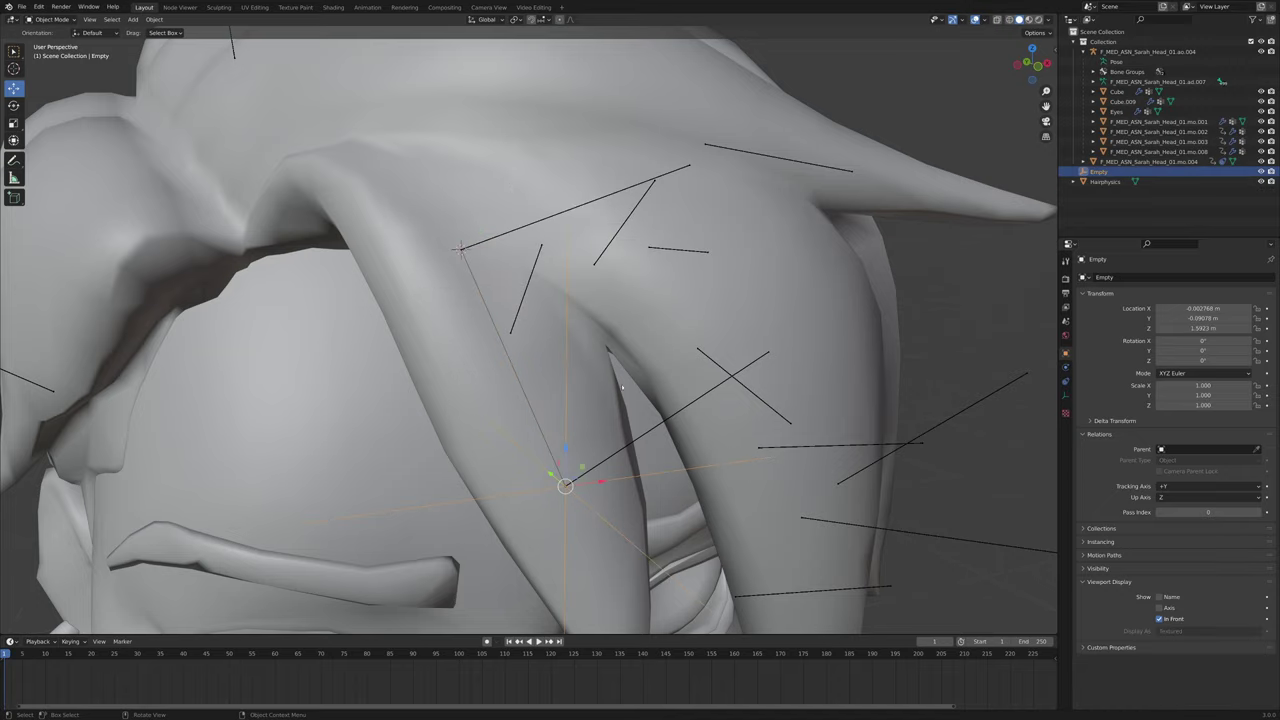
key("shift+d")
right_click(626, 386)
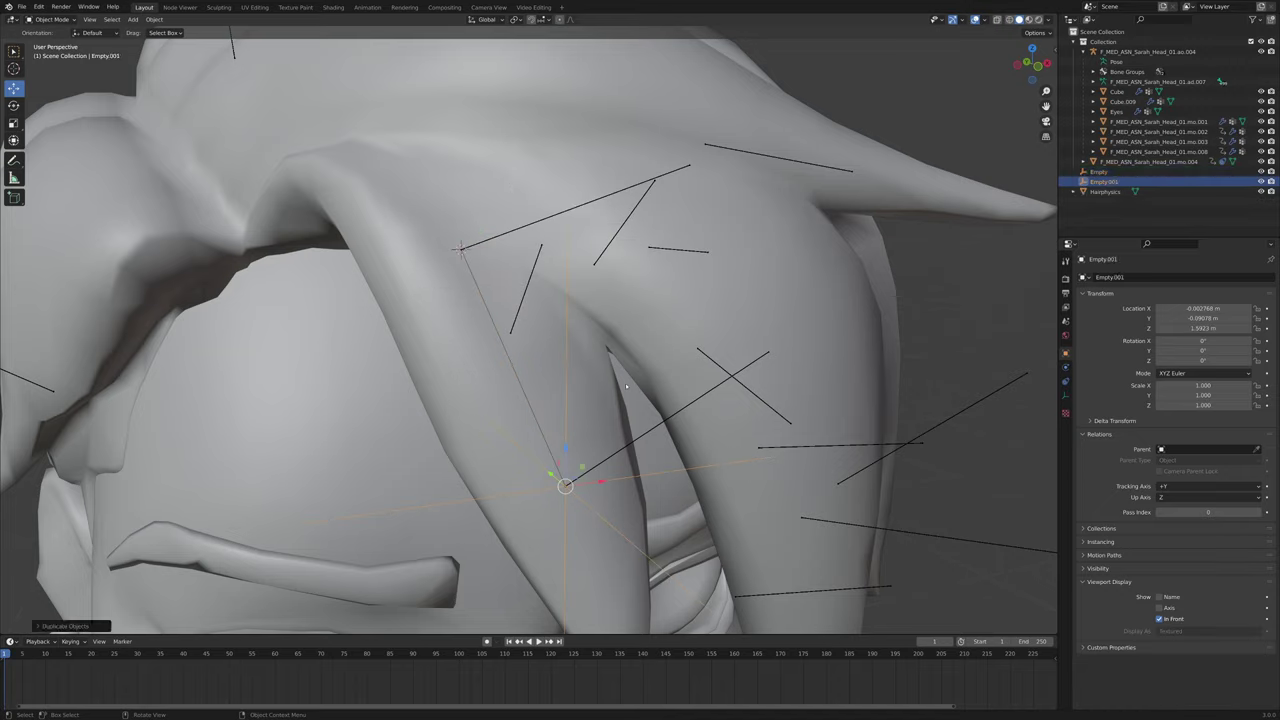
key("shift+s")
left_click(626, 330)
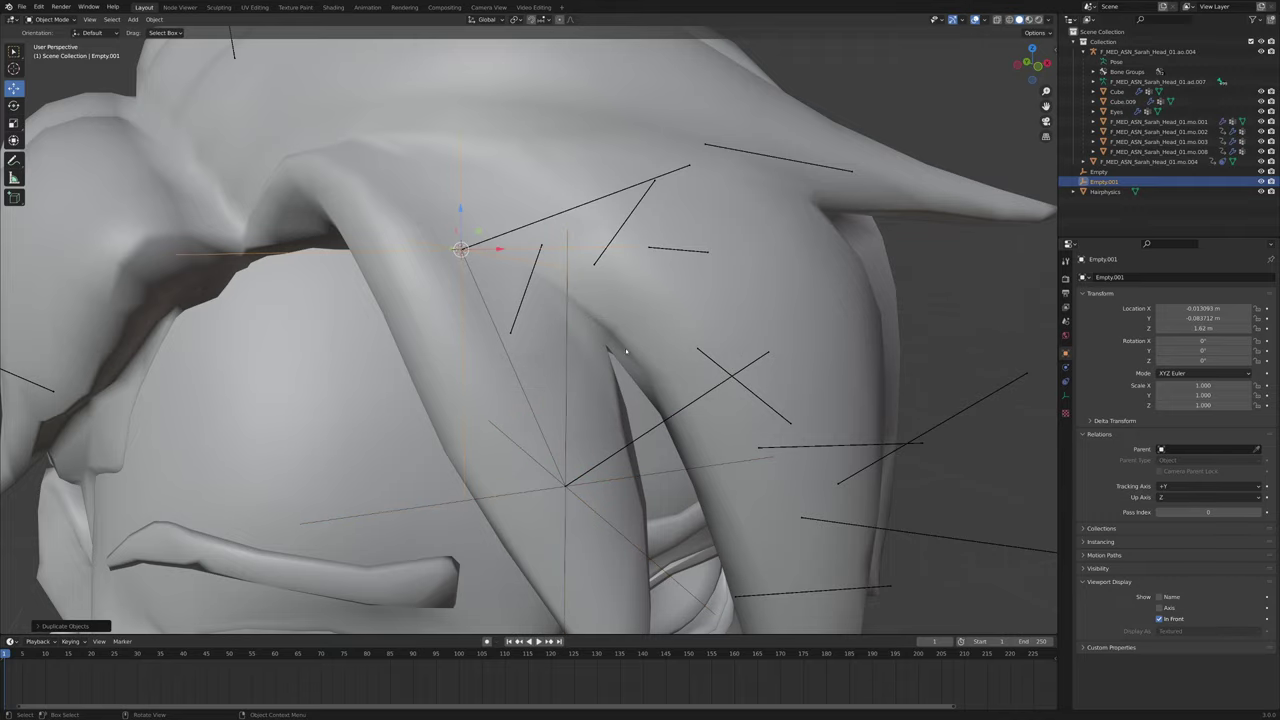
Select the character's armature, switch it to Pose Mode and select the upper front hair bone dyn_hair_frtA_01
scroll(628, 351, "down", 5)
middle_click_drag(628, 351, 475, 219)
scroll(450, 280, "up", 5)
scroll(482, 254, "up", 2)
scroll(482, 255, "down", 4)
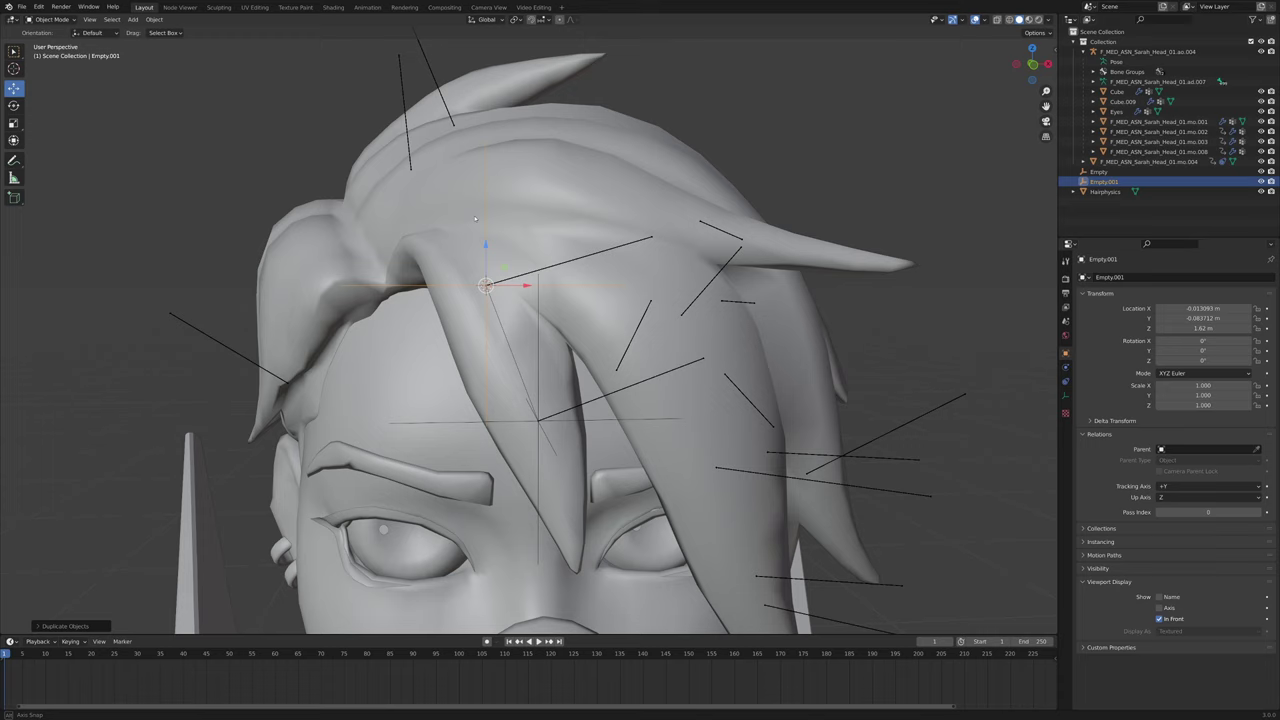
left_click(527, 274)
left_click(64, 20)
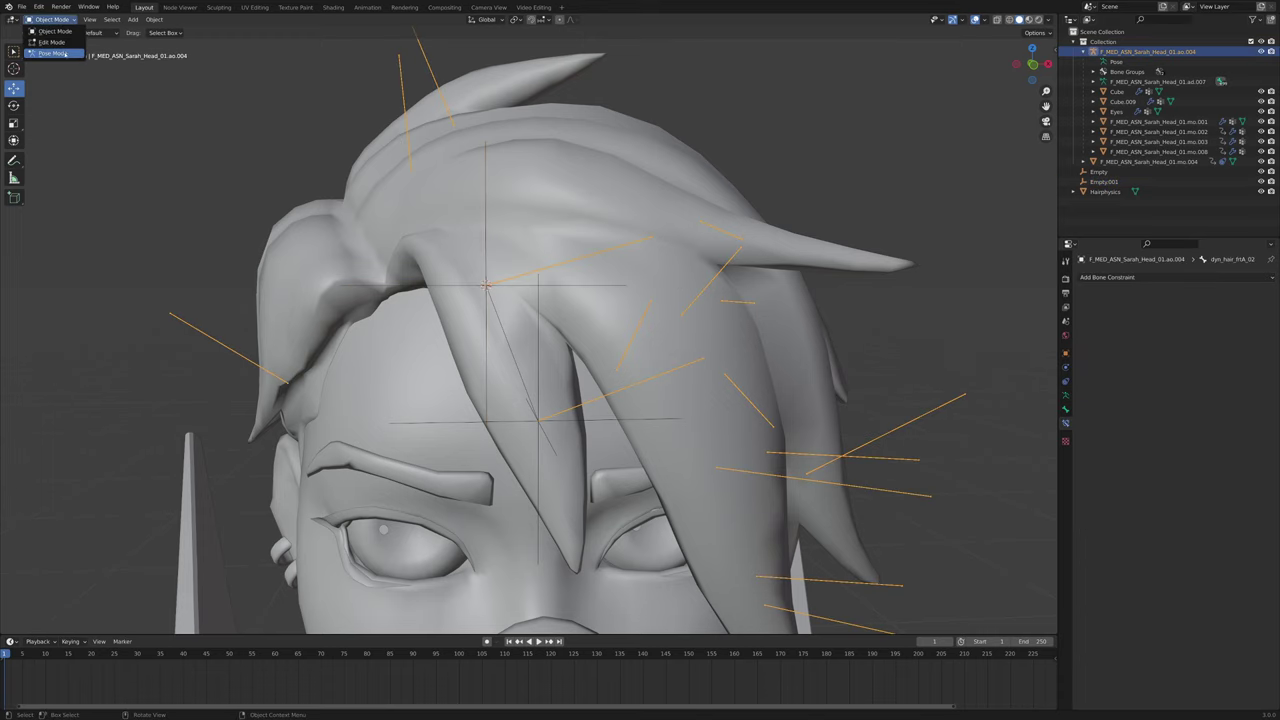
left_click(51, 53)
scroll(536, 218, "up", 5)
scroll(536, 218, "down", 4)
left_click(516, 266)
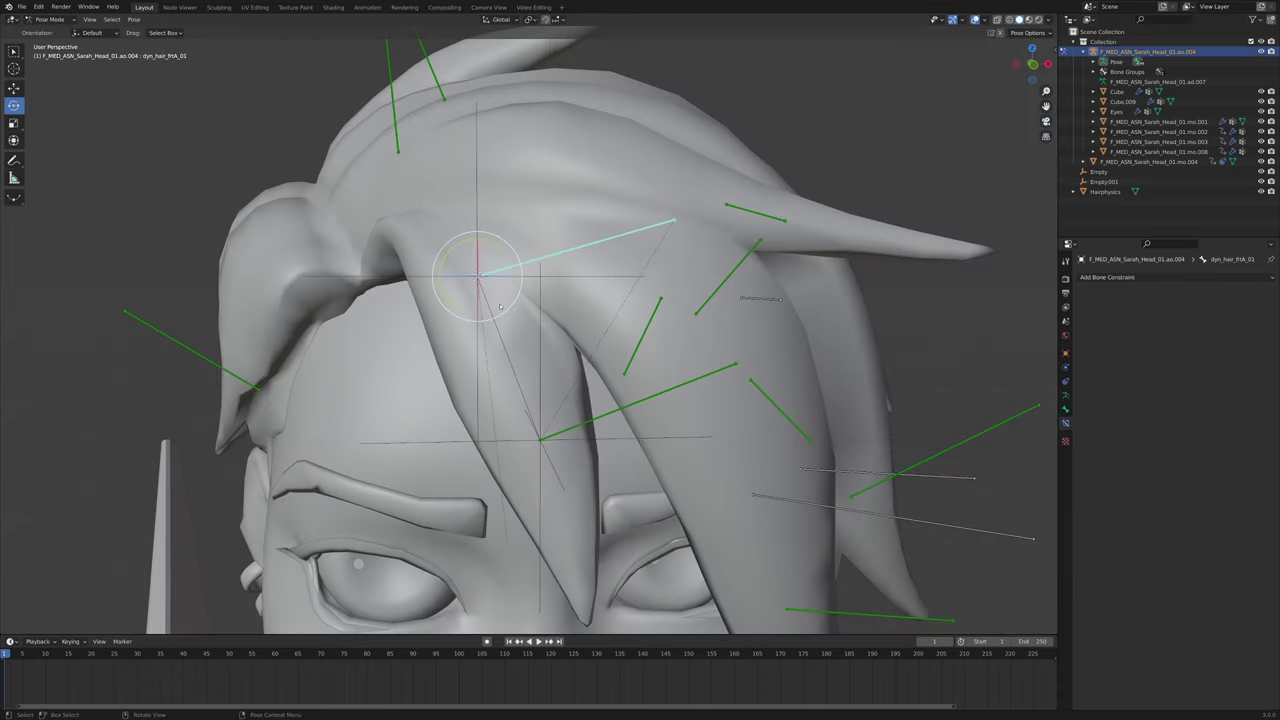
Add a Copy Location constraint to the upper front hair bone, with Empty.001 as its target
scroll(560, 280, "up", 2)
scroll(600, 292, "down", 4)
scroll(549, 296, "up", 2)
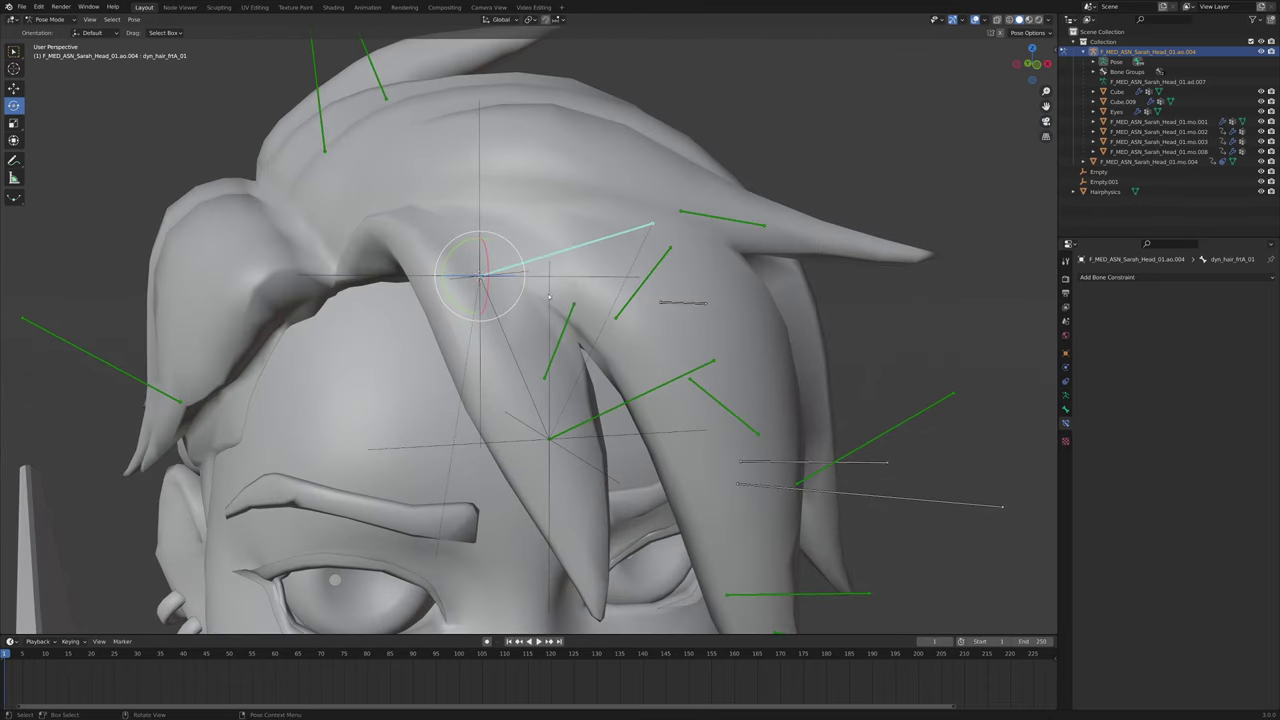
middle_click_drag(841, 368, 786, 338, "shift")
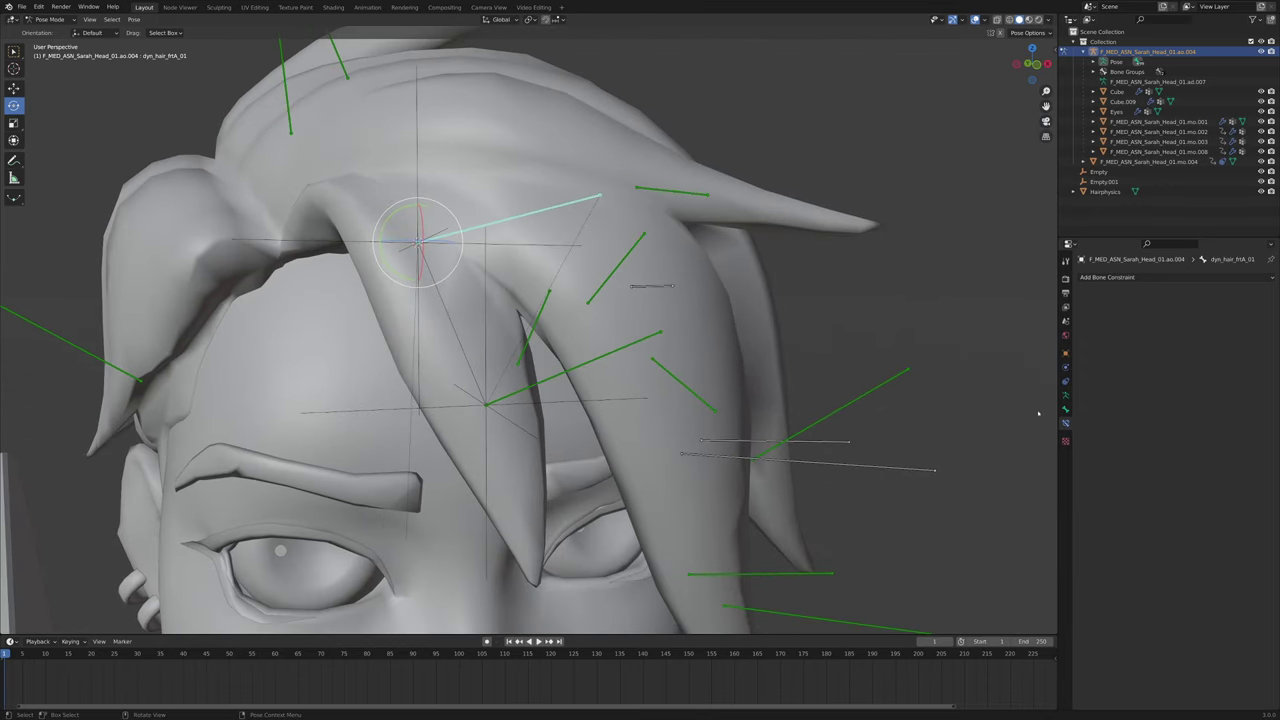
left_click(1108, 278)
left_click(1094, 305)
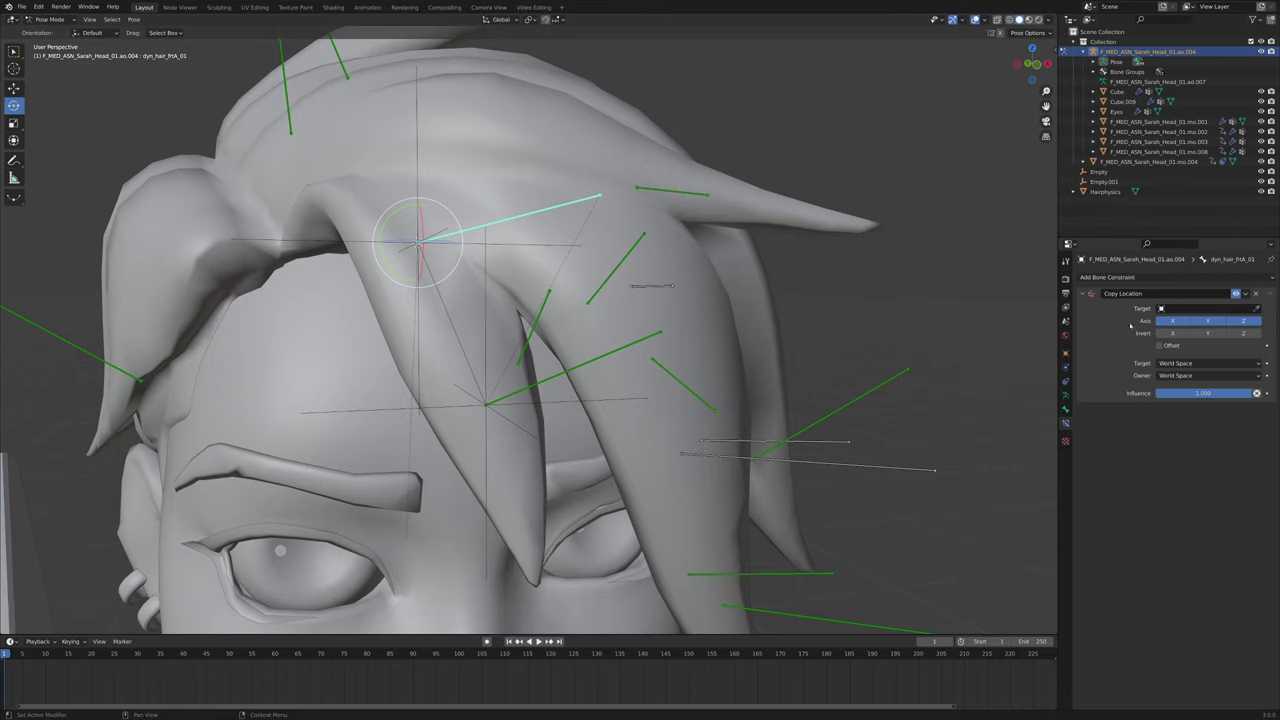
left_click(1205, 308)
key("Down")
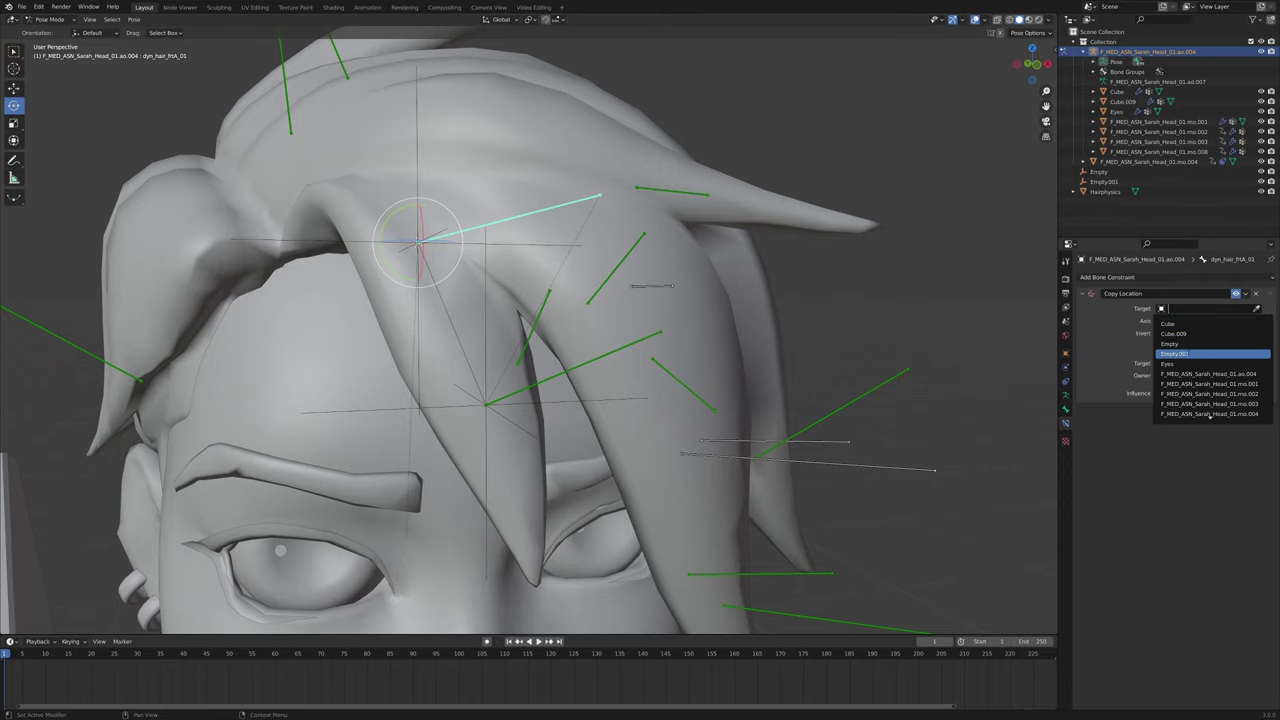
key("Escape")
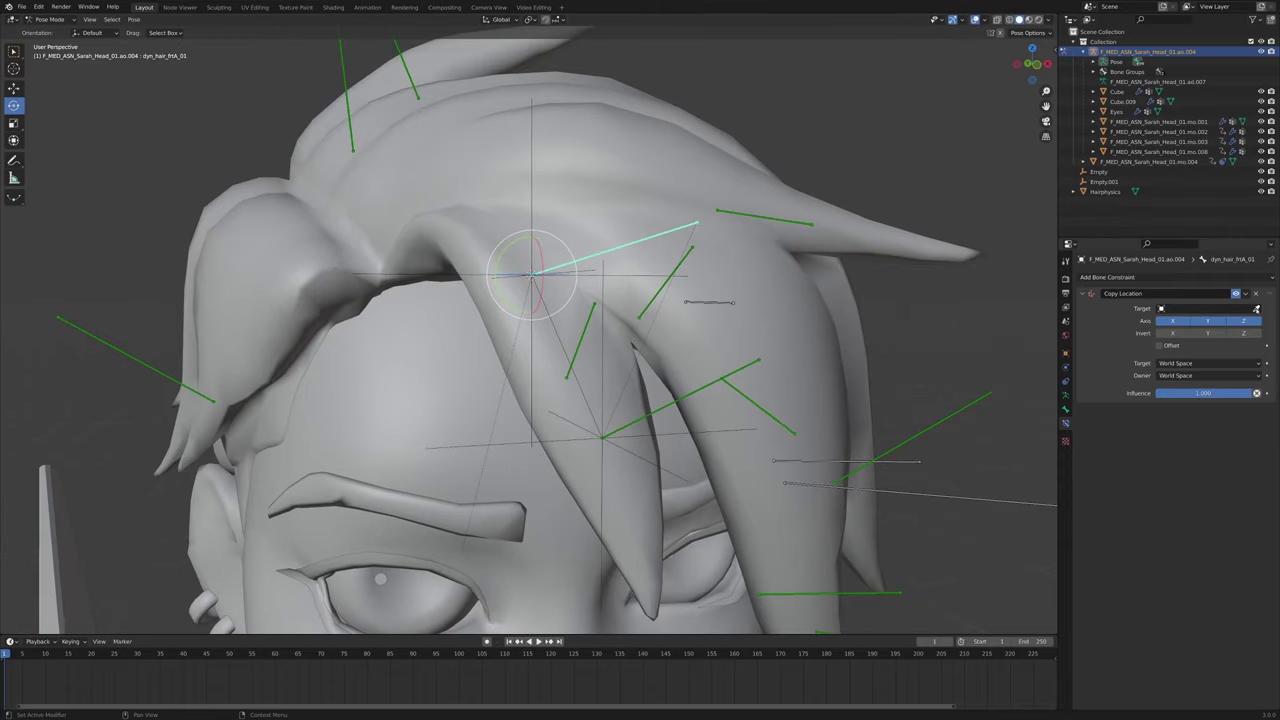
left_click(1257, 309)
left_click(527, 168)
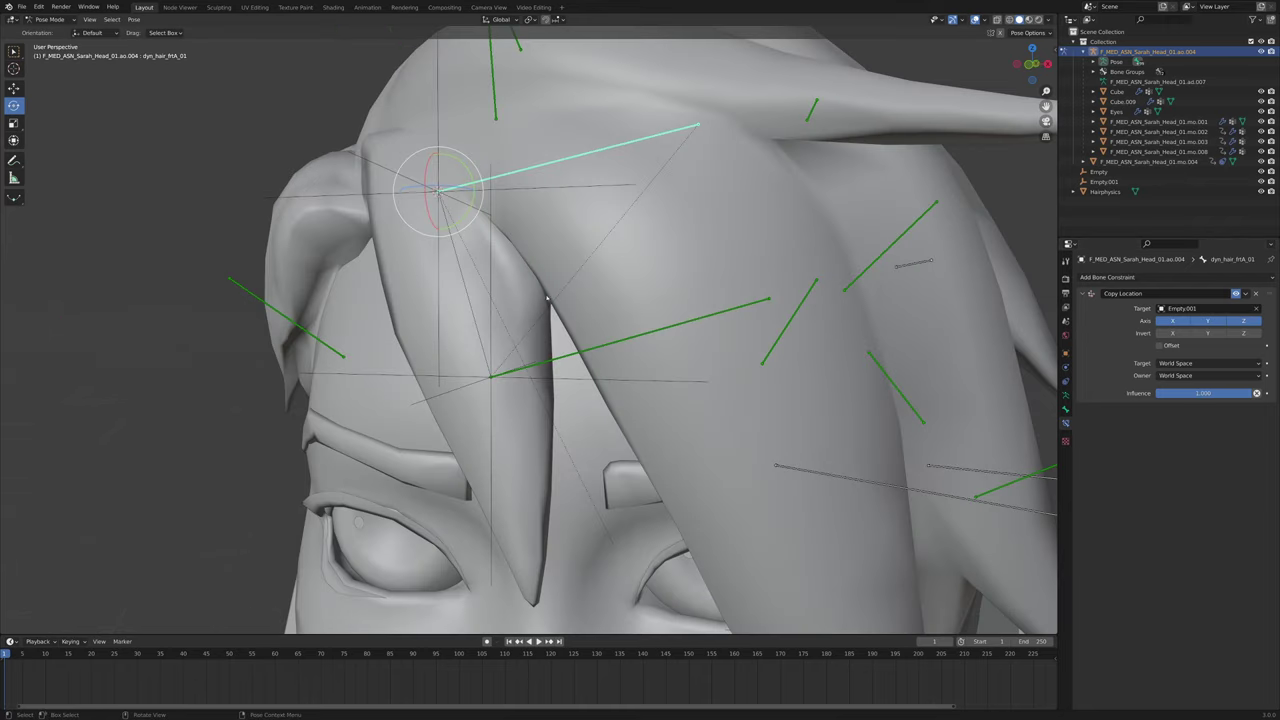
Return to Object Mode and test-move Empty.001 to check the constrained hair bone, cancelling the move
middle_click_drag(547, 298, 466, 246)
left_click(50, 19)
left_click(49, 30)
left_click(430, 142)
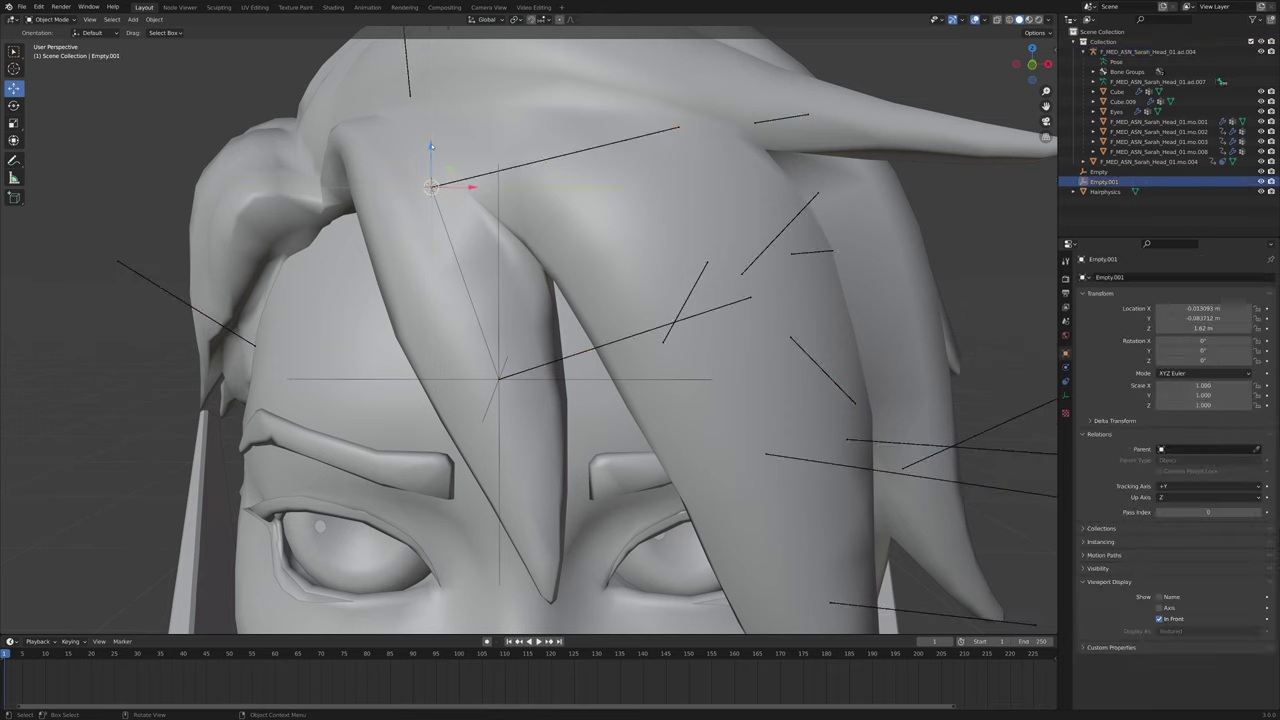
key("g")
key("Escape")
Put the armature back in Pose Mode and add a Copy Location constraint to the lower front hair bone dyn_hair_frtA_02
left_click(531, 369)
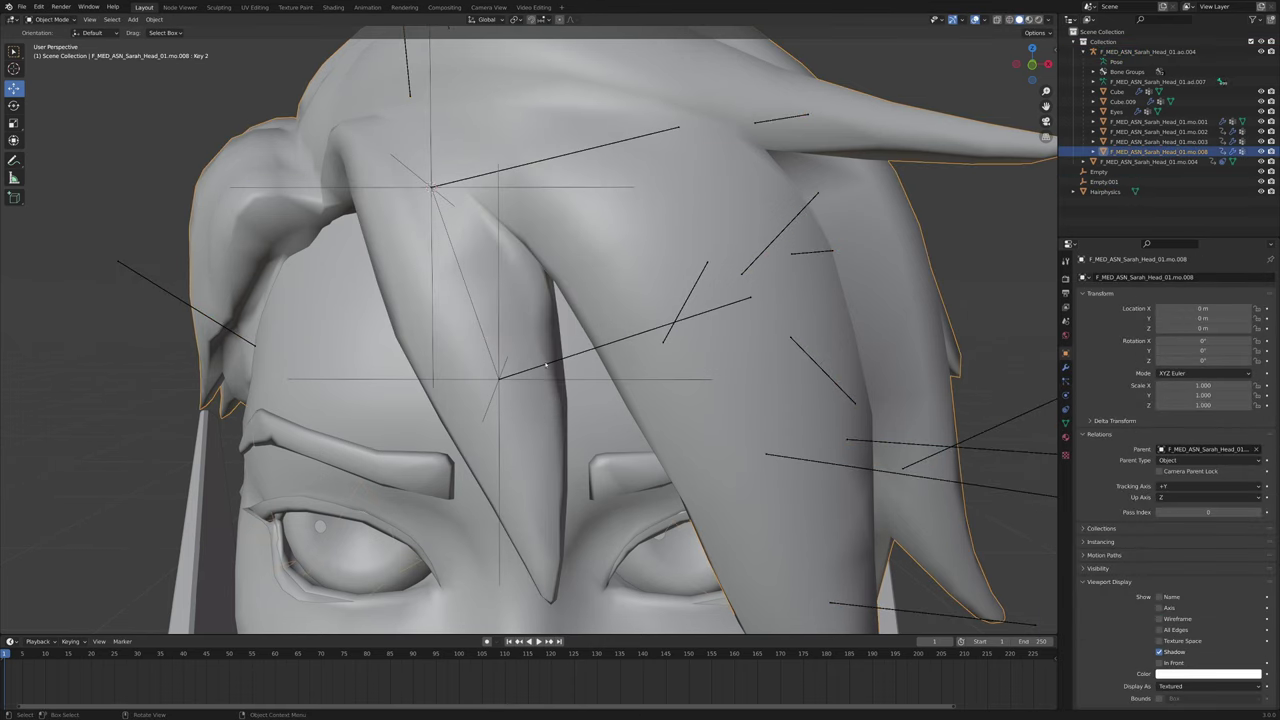
left_click(546, 365)
left_click(50, 19)
left_click(50, 53)
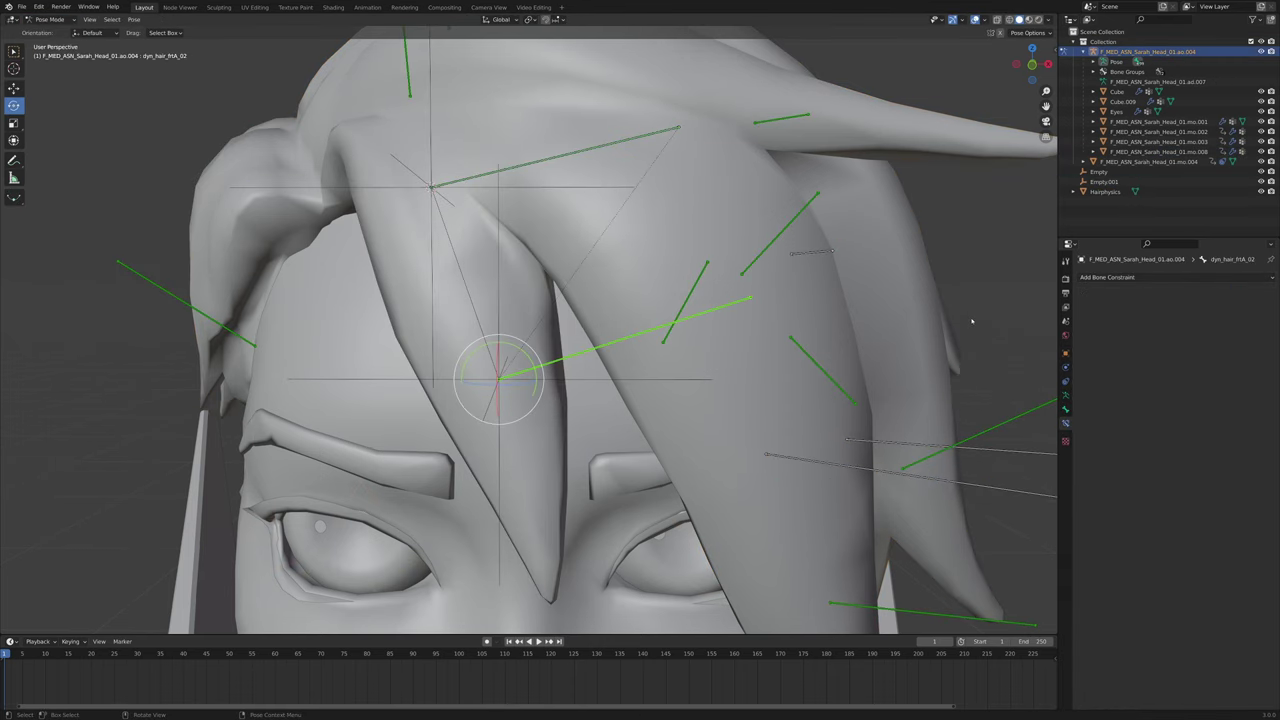
left_click(1102, 284)
left_click(1097, 307)
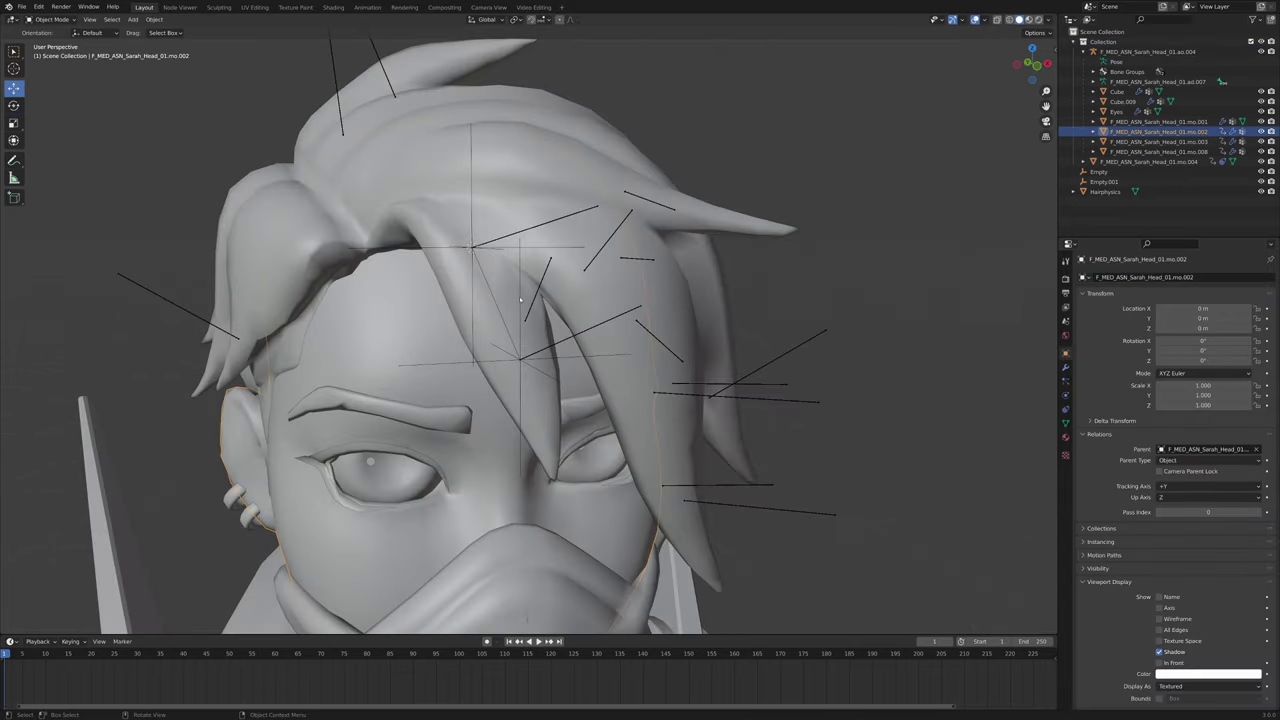
Inspect both empties and the Hairphysics chain, and test-move Empty.001 at the first bone, cancelling the move
left_click(531, 357)
key("KP_Decimal")
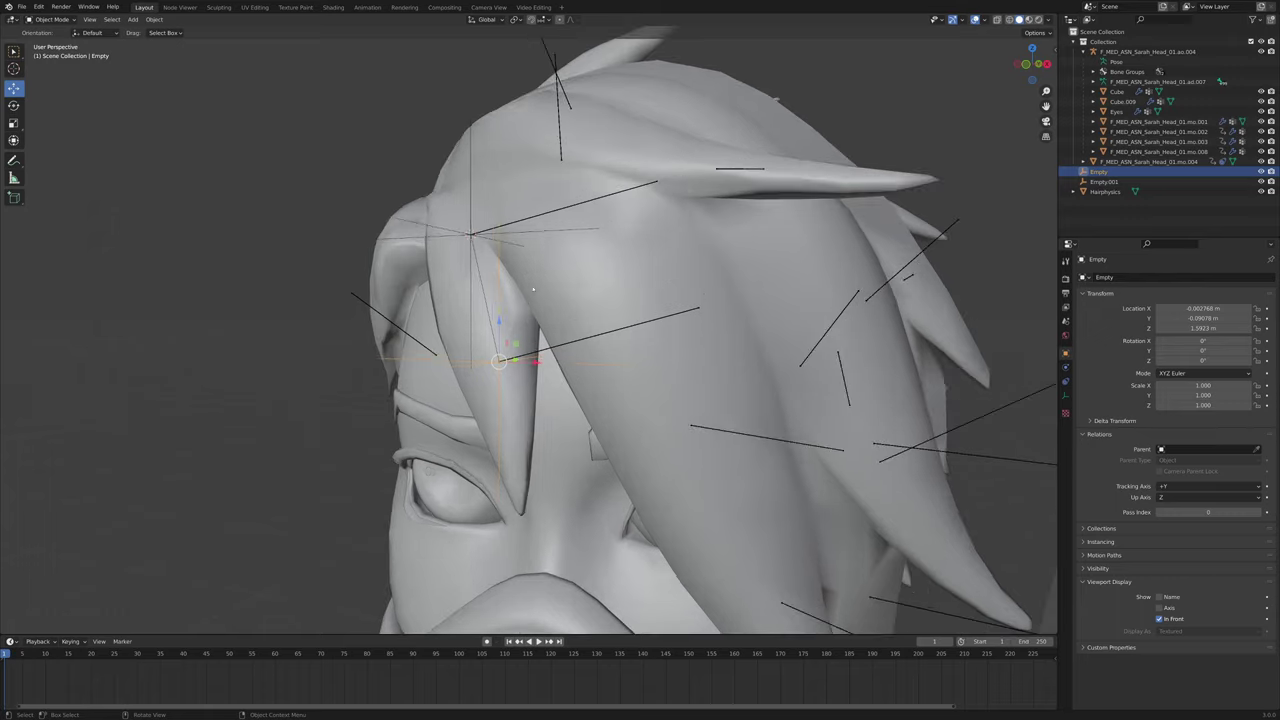
middle_click_drag(533, 290, 483, 297)
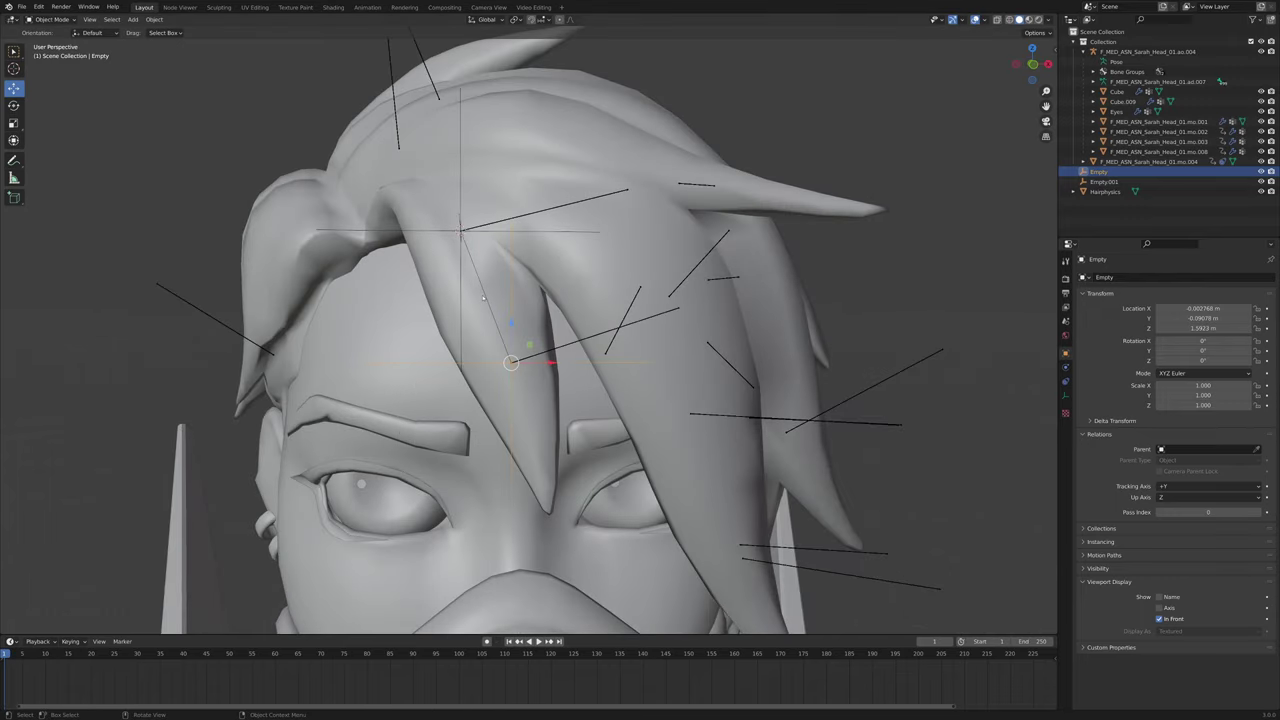
left_click(483, 297)
key("KP_Decimal")
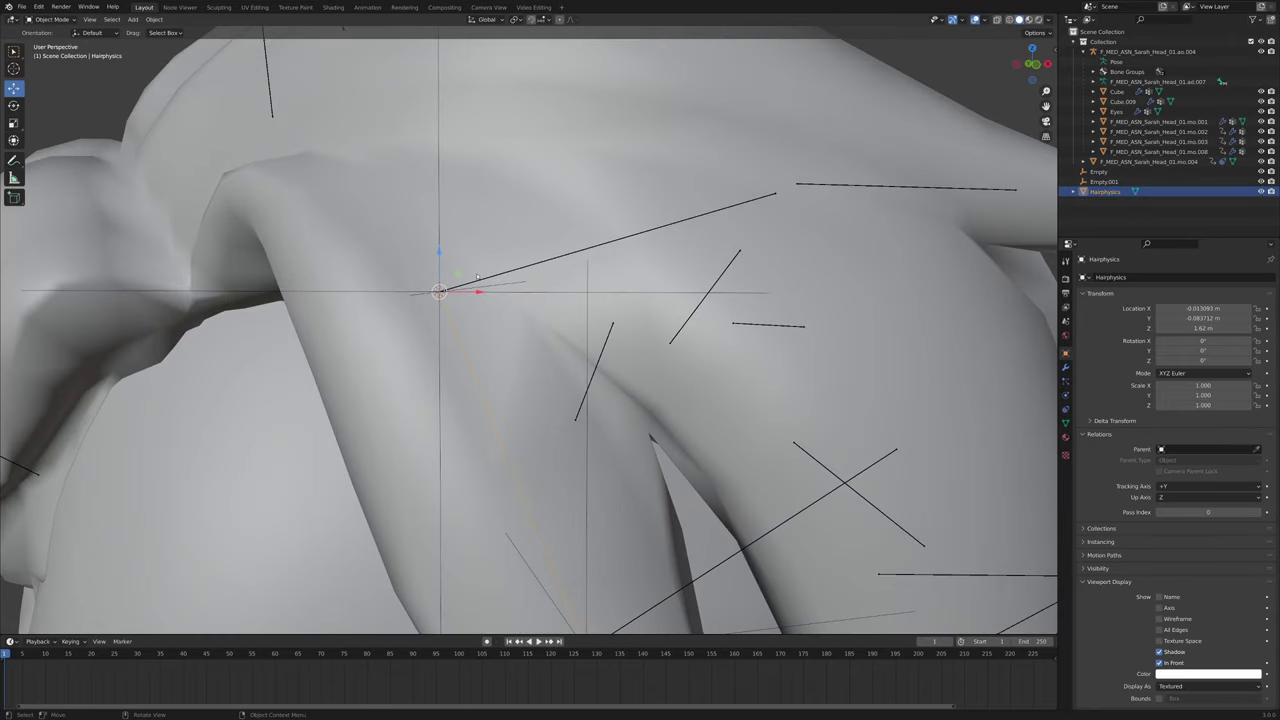
scroll(477, 276, "down", 4)
key("Tab")
middle_click_drag(477, 276, 478, 247)
scroll(523, 317, "up", 4)
key("Tab")
scroll(523, 317, "down", 4)
scroll(478, 247, "up", 2)
left_click(478, 247)
key("g")
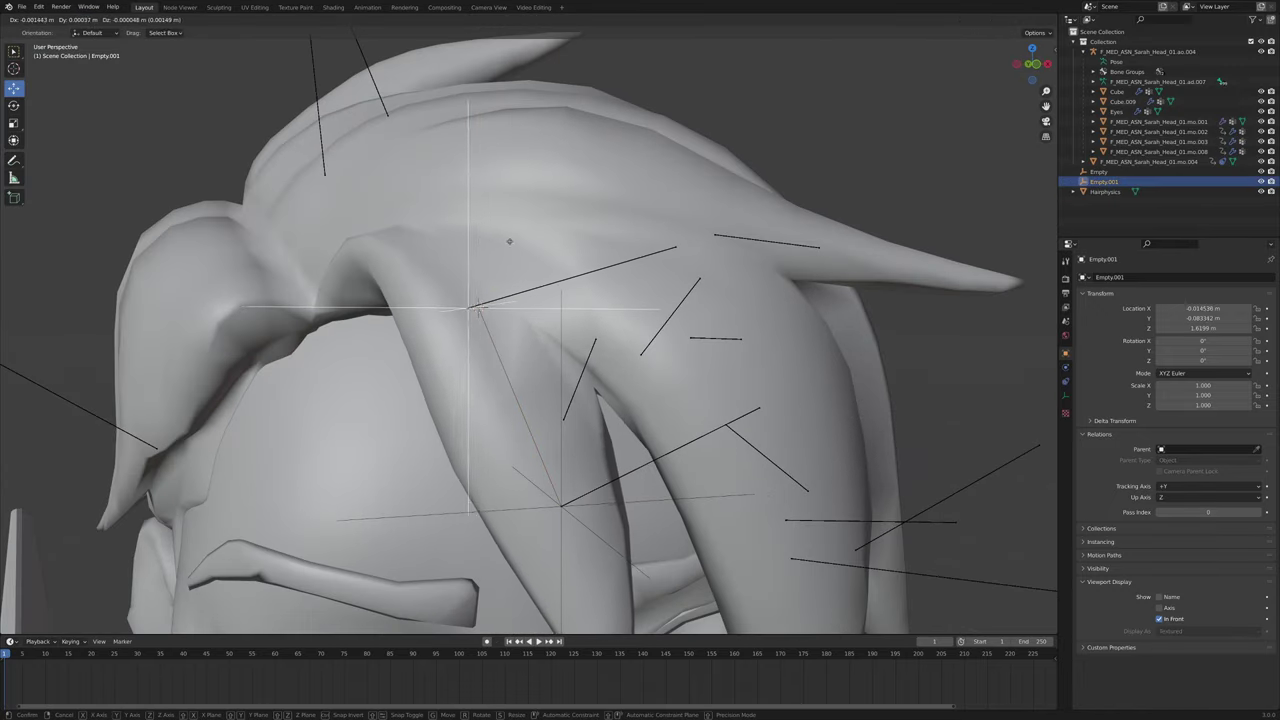
right_click(509, 241)
Select the Hairphysics object and open its mesh data properties
scroll(631, 420, "up", 2)
left_click(631, 420)
left_click(712, 324)
scroll(712, 324, "down", 5)
middle_click_drag(712, 324, 701, 353)
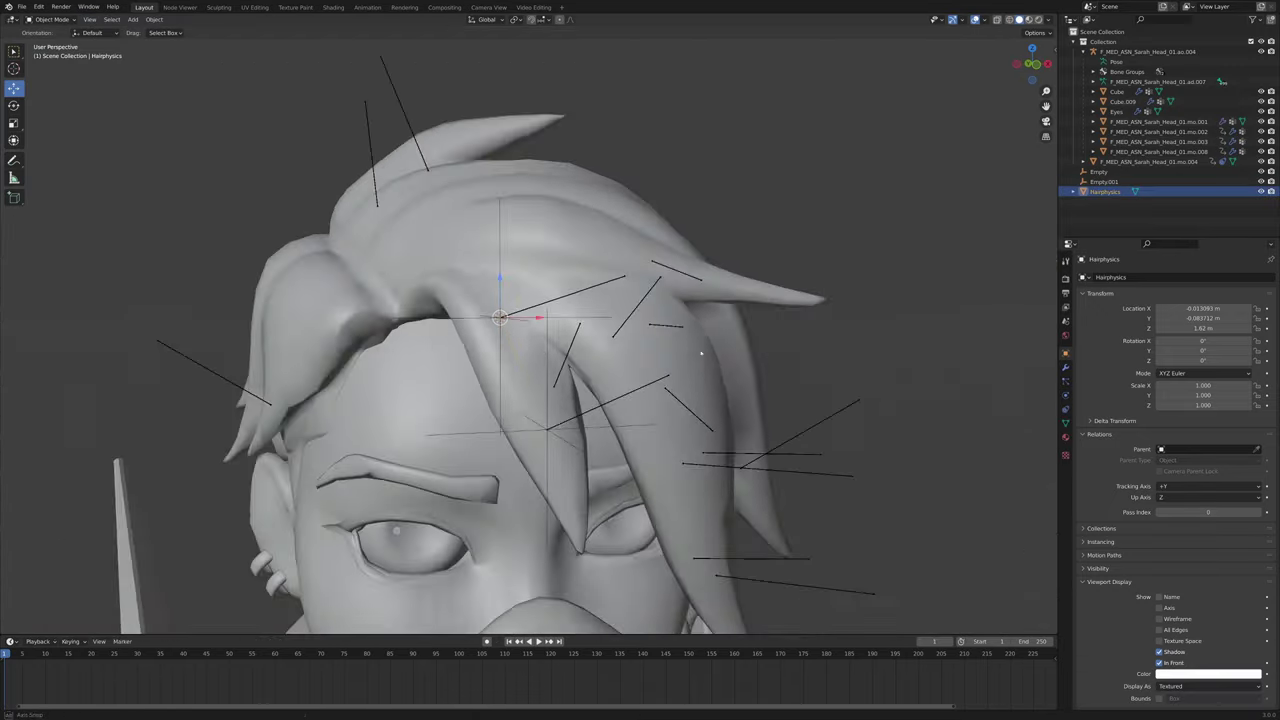
scroll(701, 353, "up", 4)
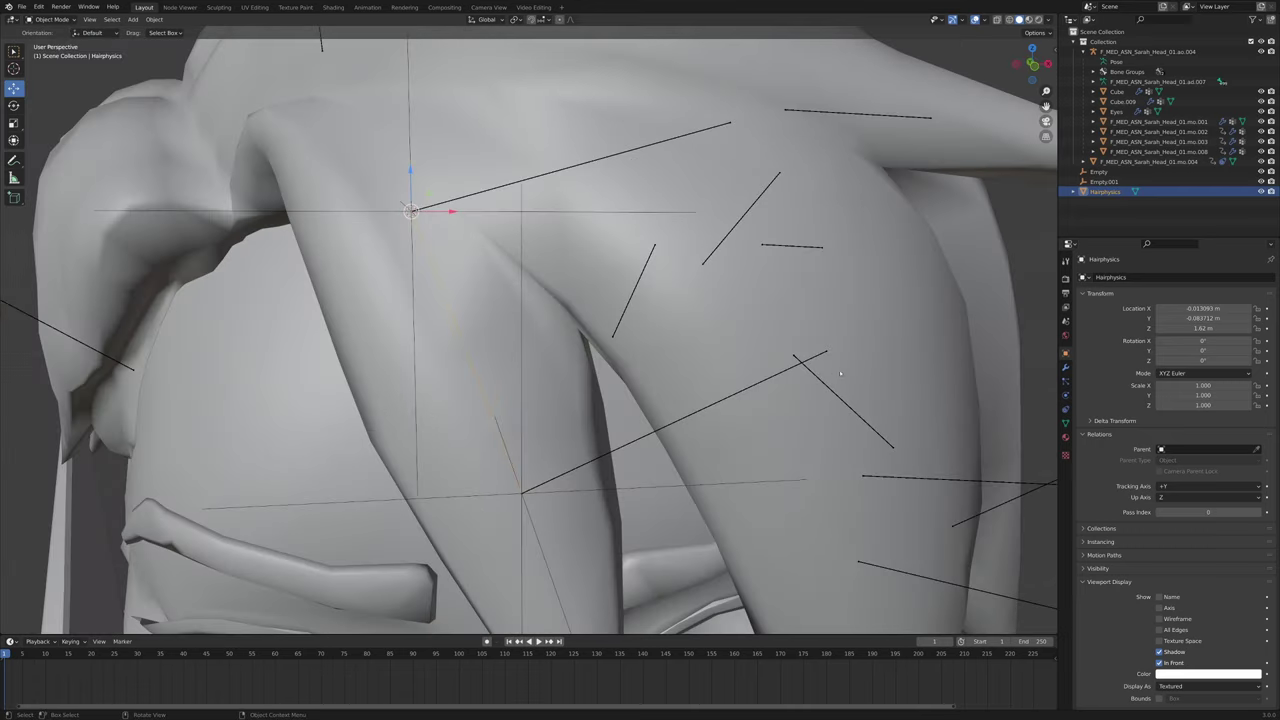
left_click(1065, 423)
scroll(656, 357, "down", 4)
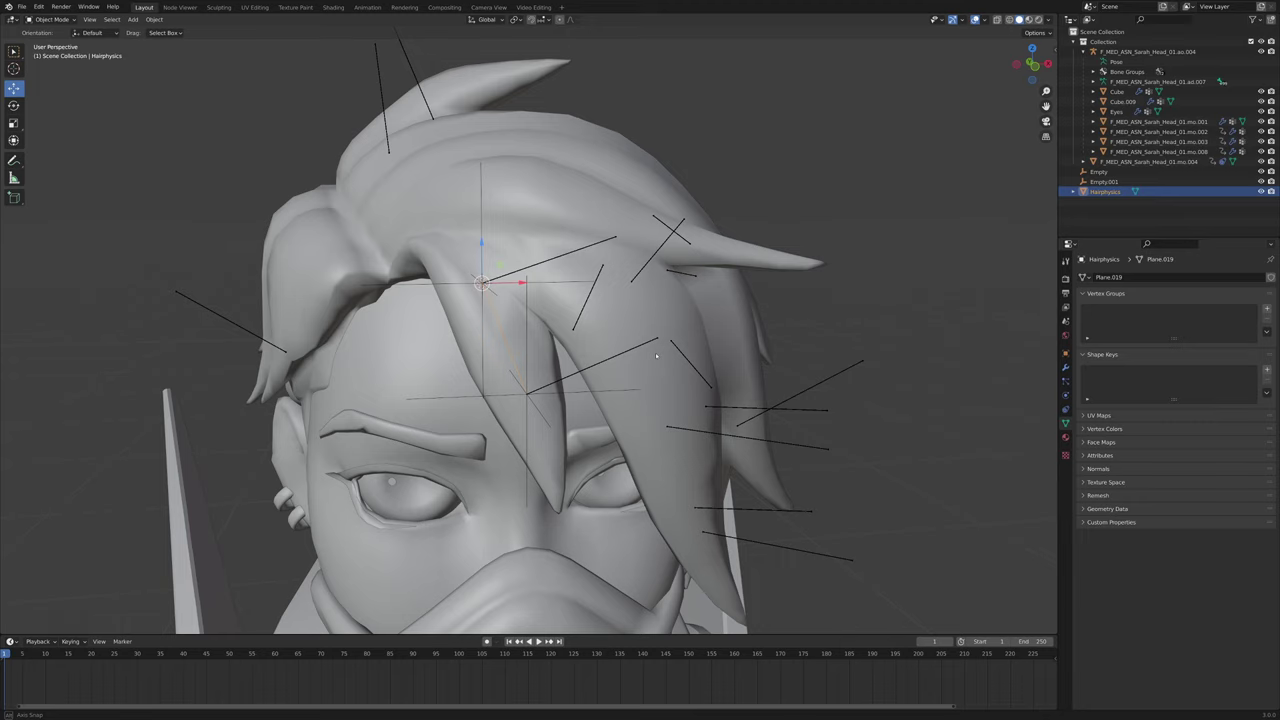
scroll(656, 356, "up", 3)
middle_click_drag(470, 209, 479, 303)
scroll(488, 283, "up", 4)
scroll(479, 303, "down", 4)
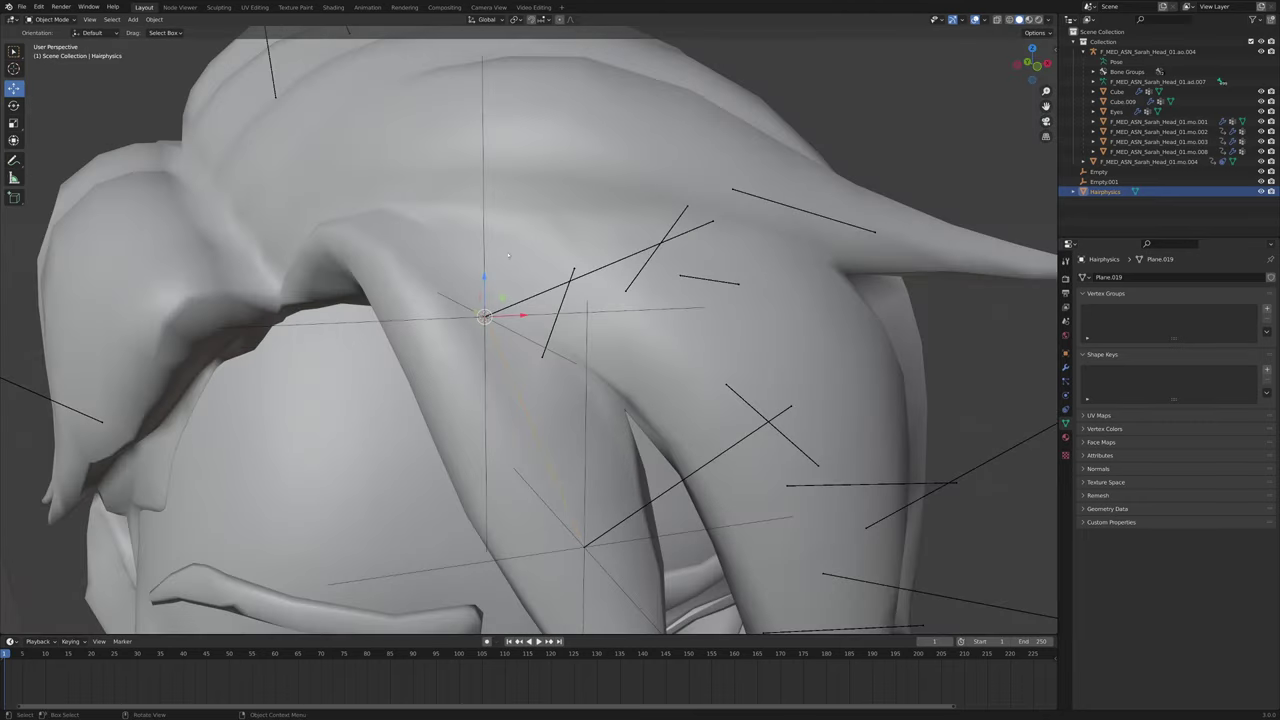
scroll(508, 256, "down", 3)
scroll(516, 316, "up", 3)
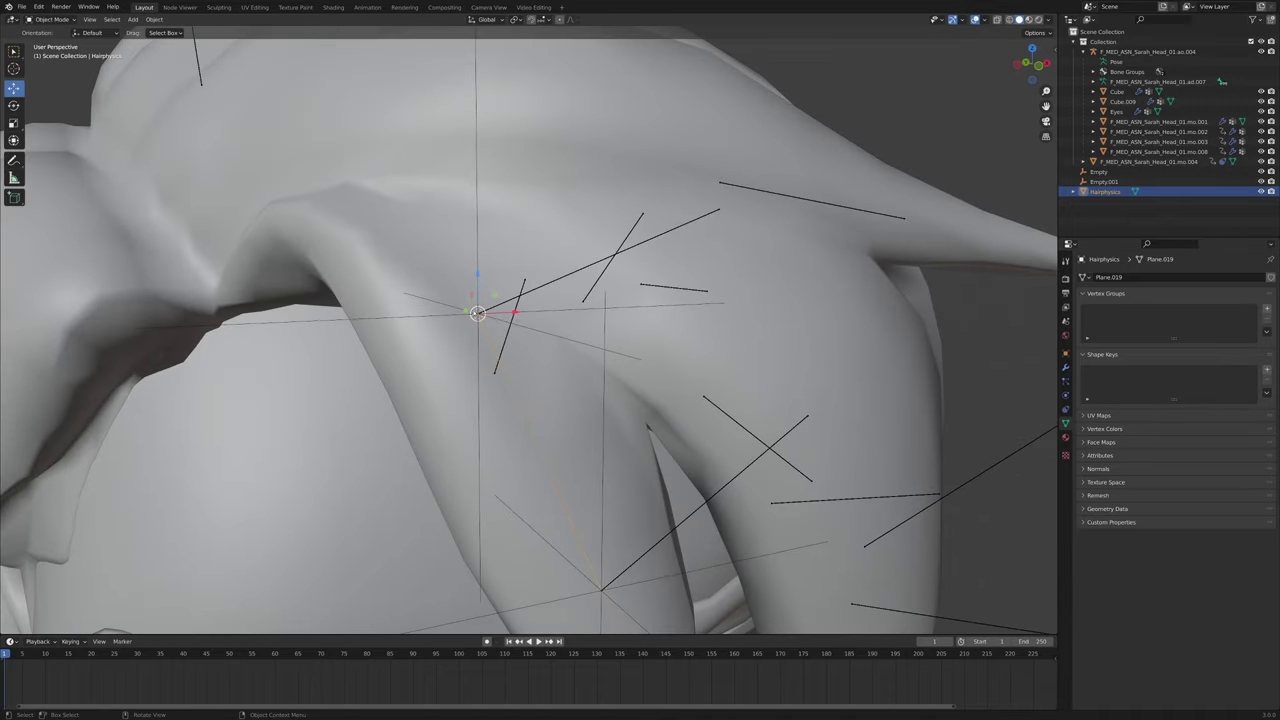
scroll(516, 316, "down", 3)
scroll(516, 316, "up", 3)
scroll(530, 316, "down", 2)
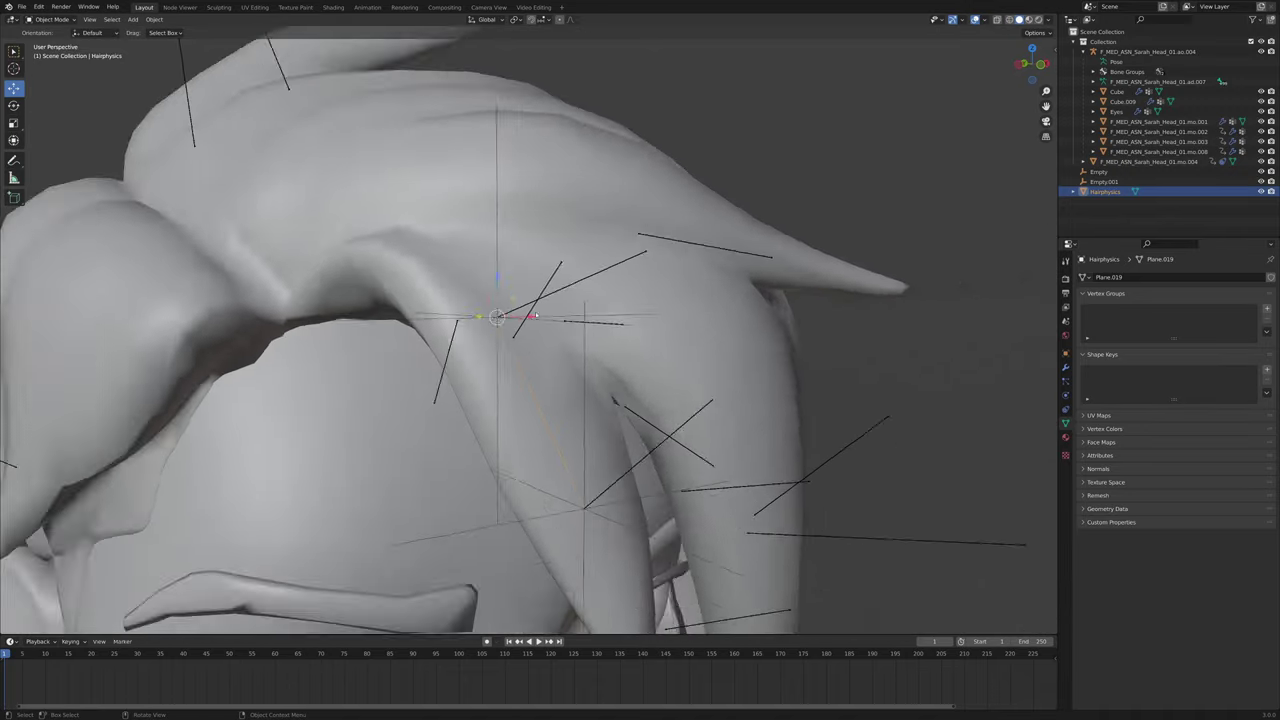
scroll(536, 315, "down", 4)
middle_click_drag(536, 315, 502, 293)
scroll(549, 323, "up", 4)
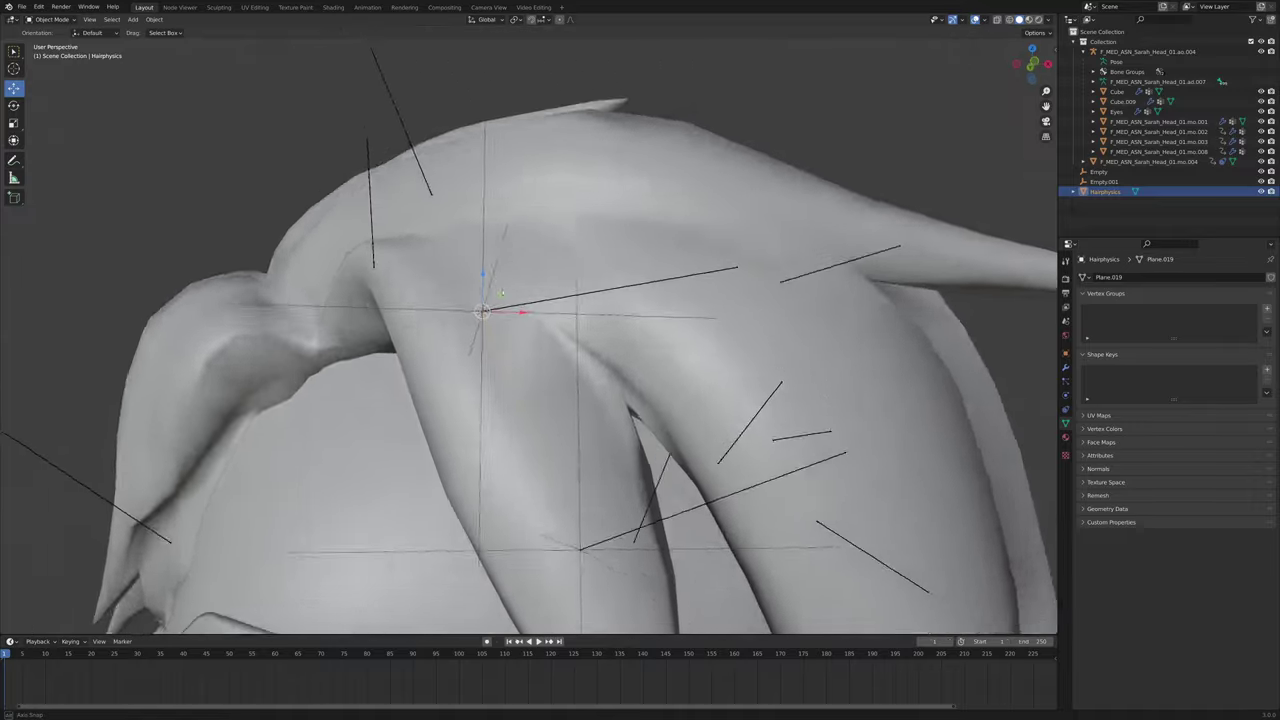
scroll(502, 293, "up", 3)
scroll(437, 280, "down", 3)
scroll(522, 358, "up", 2)
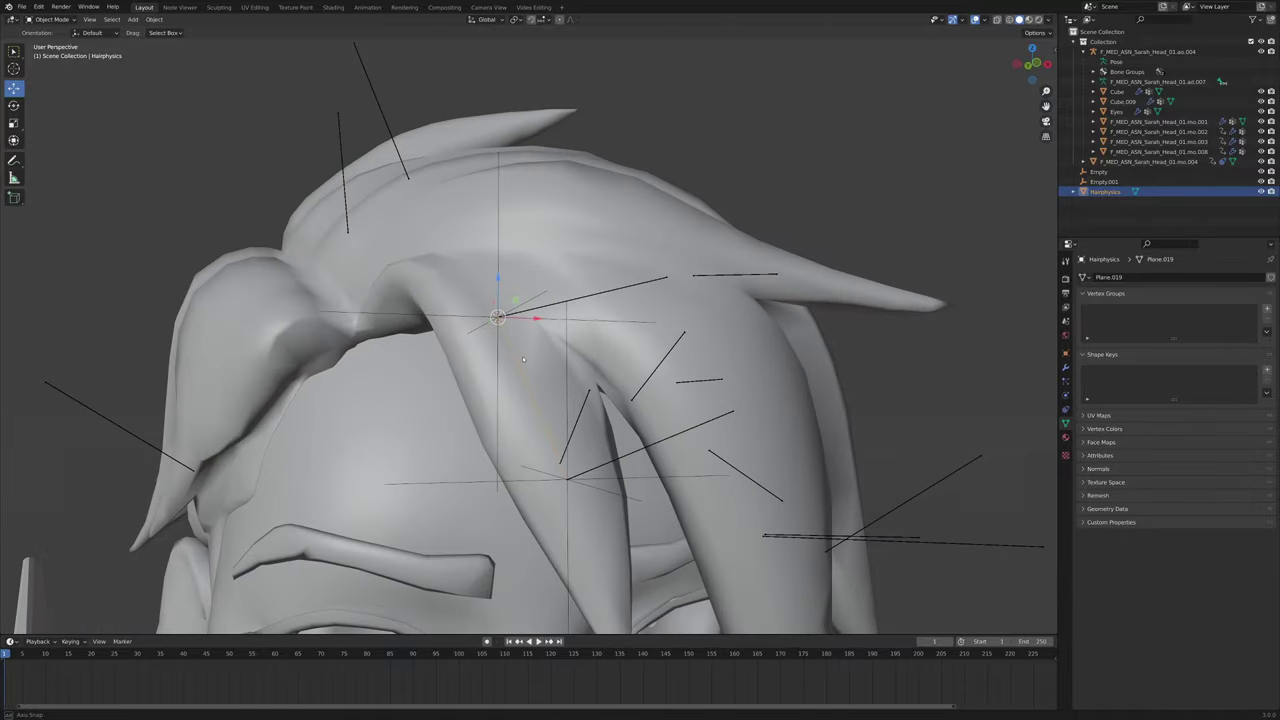
scroll(478, 312, "up", 4)
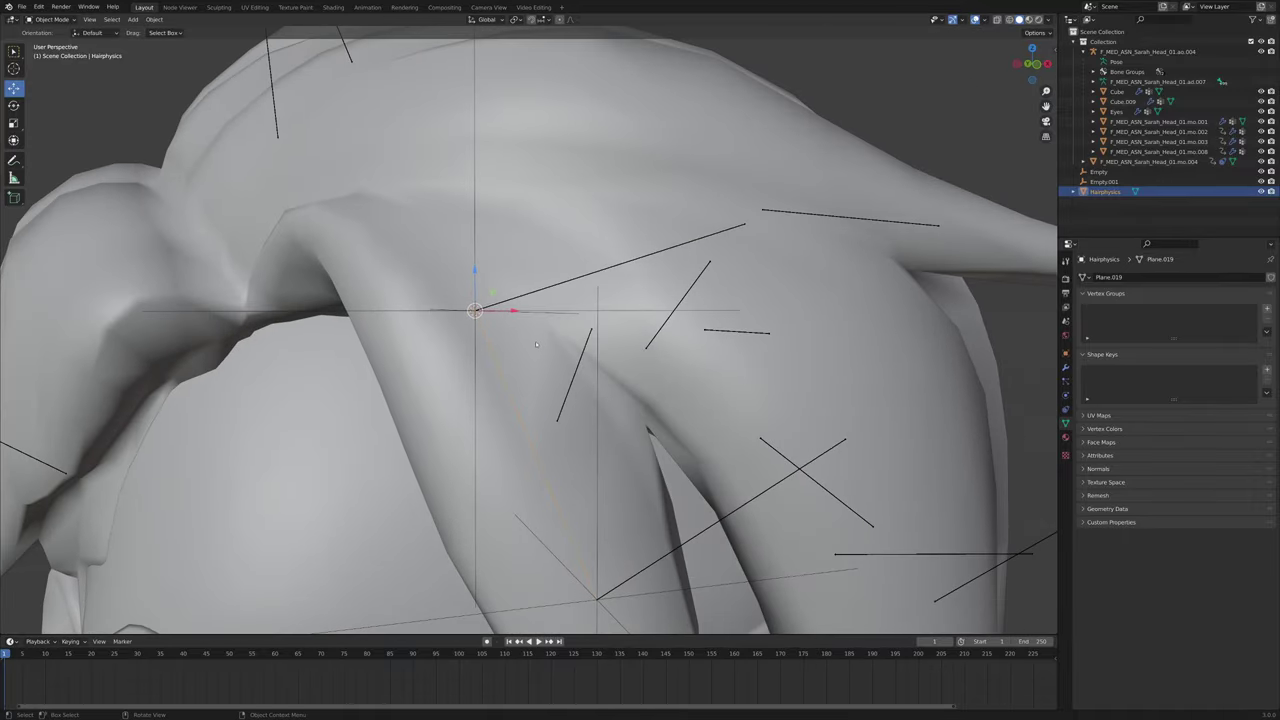
Enter Edit Mode on Hairphysics, add three vertex groups and name the first one Pin
key("Tab")
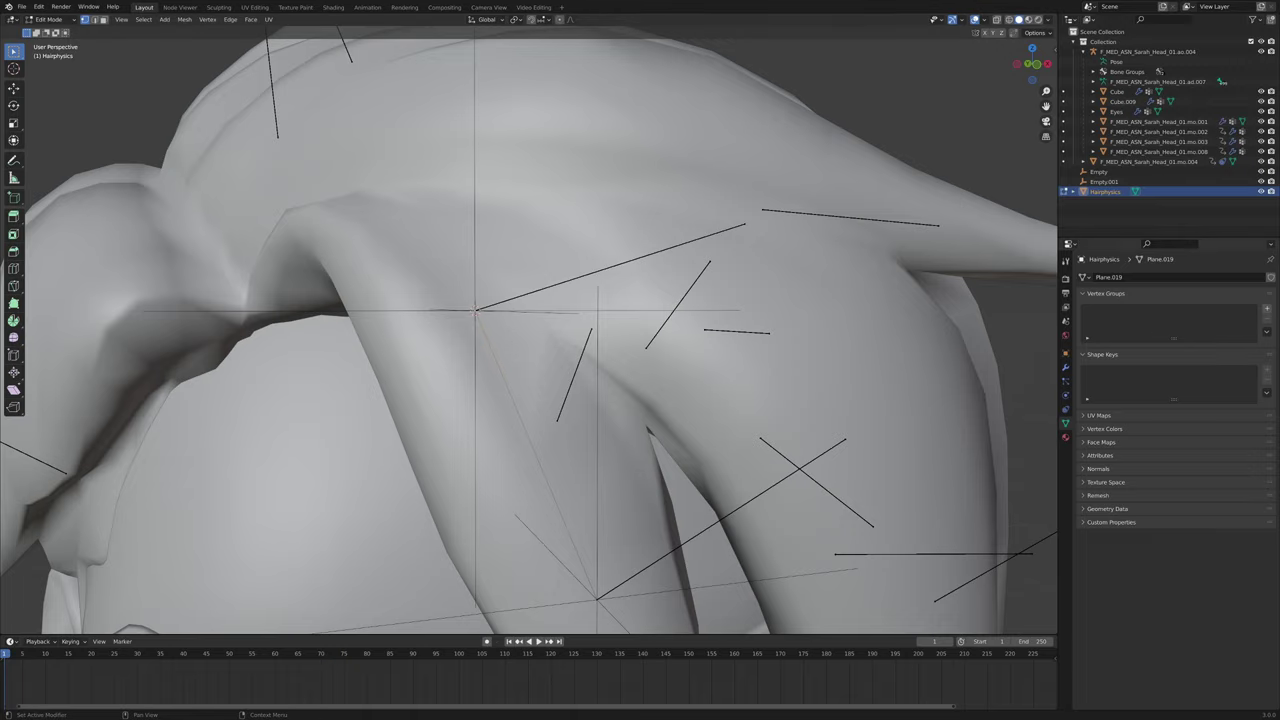
left_click(1264, 309)
left_click(1264, 309)
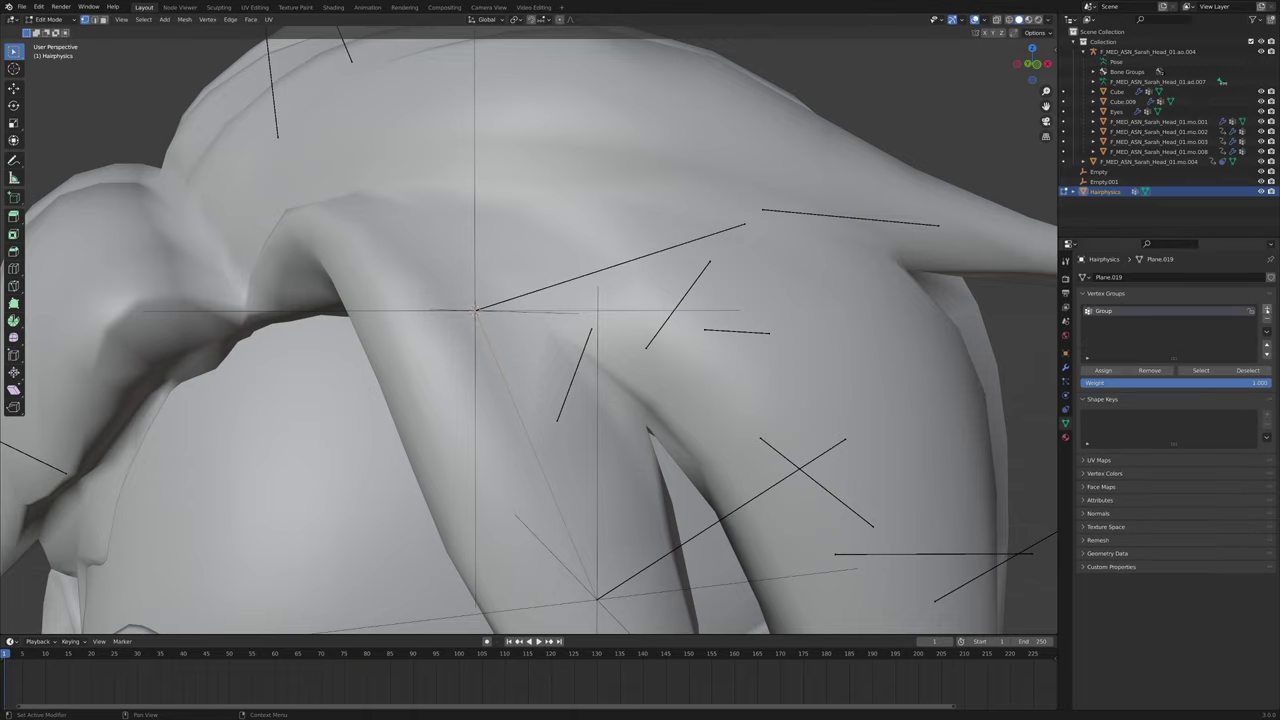
scroll(826, 397, "down", 2)
scroll(826, 397, "down", 3)
scroll(826, 397, "up", 5)
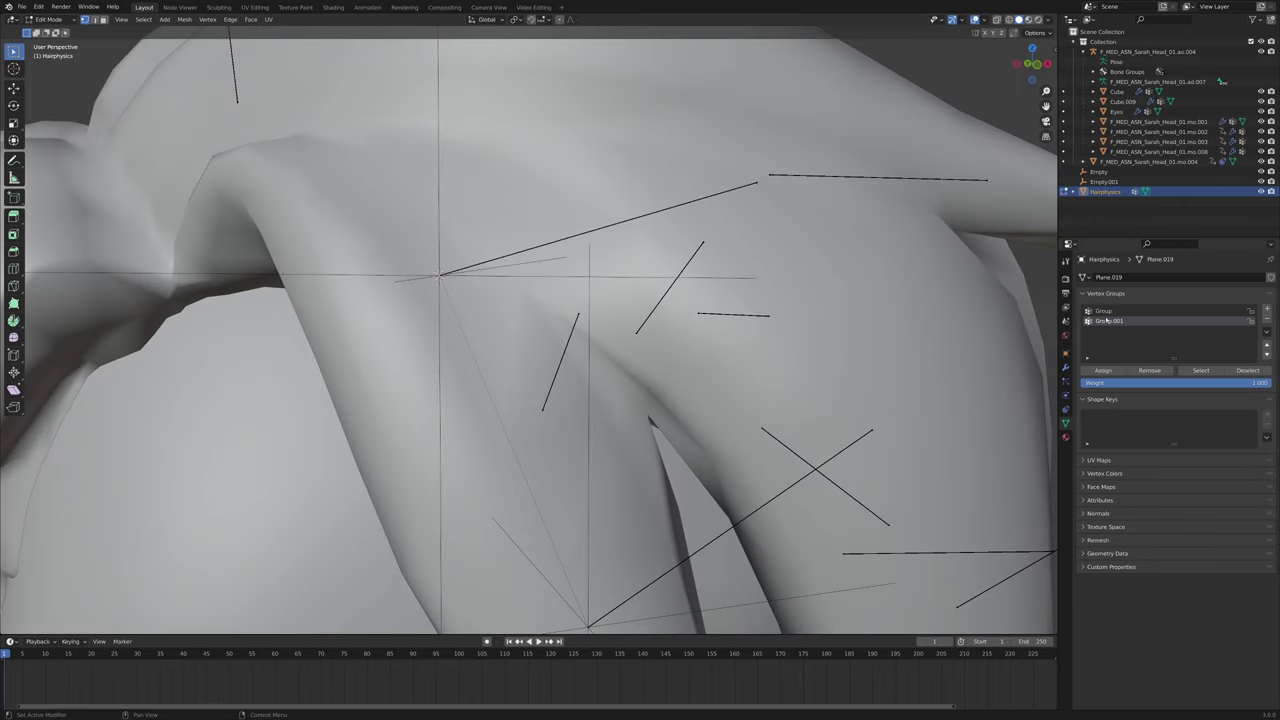
double_click(1103, 311)
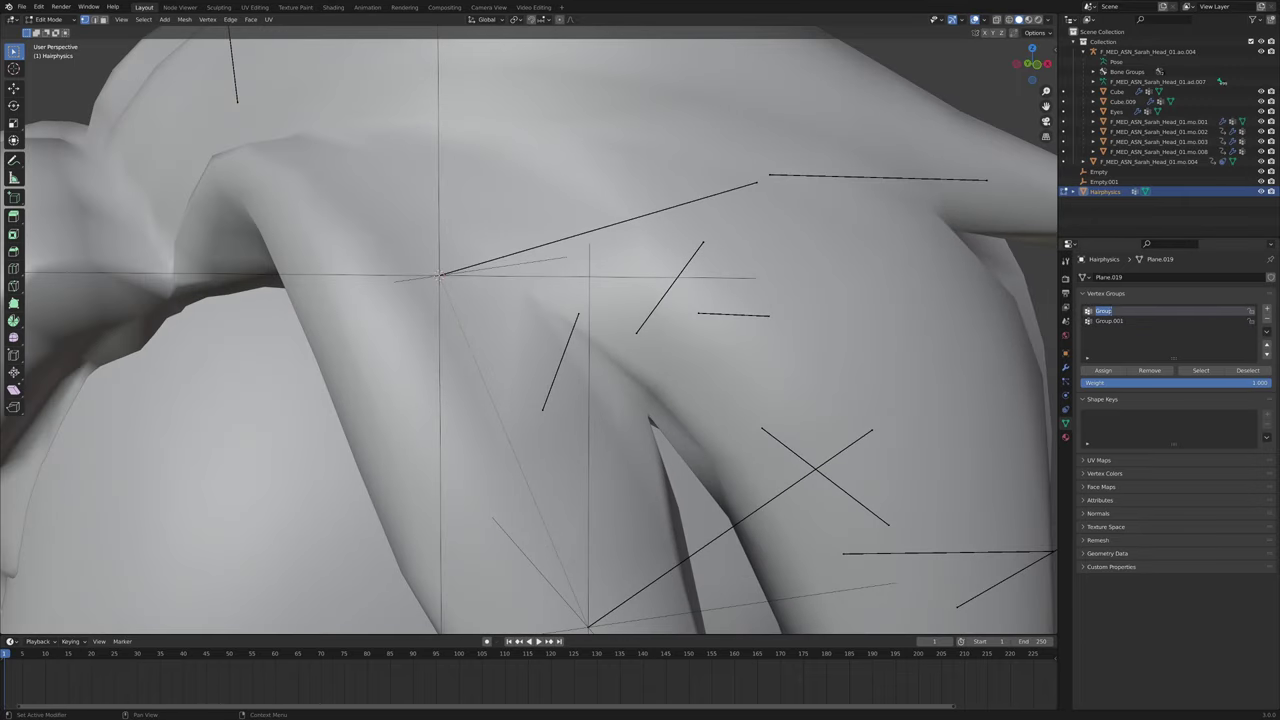
left_click(1267, 311)
double_click(1103, 311)
Assign the selected root vertex of the Hairphysics chain to the Pin vertex group
scroll(700, 275, "down", 4)
mouse_move(640, 280)
middle_mouse_down()
mouse_move(726, 277)
mouse_move(628, 281)
middle_mouse_up()
scroll(726, 277, "up", 3)
scroll(720, 272, "down", 3)
scroll(628, 282, "up", 3)
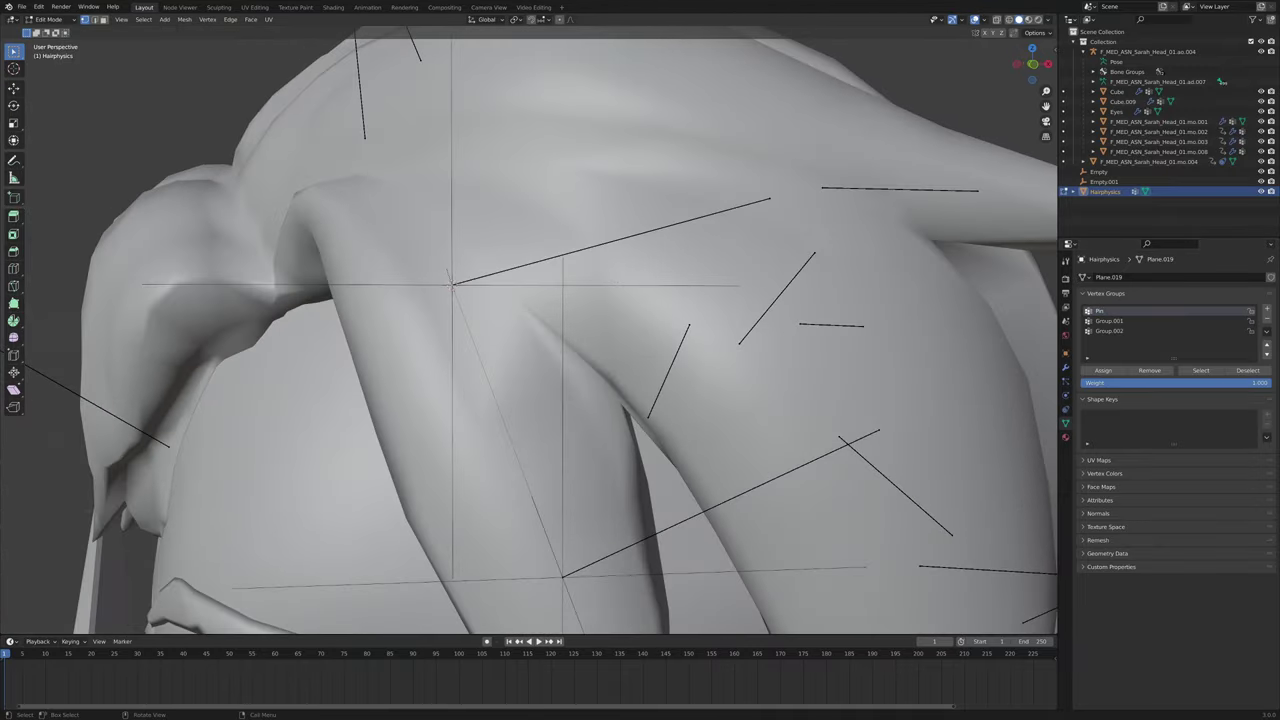
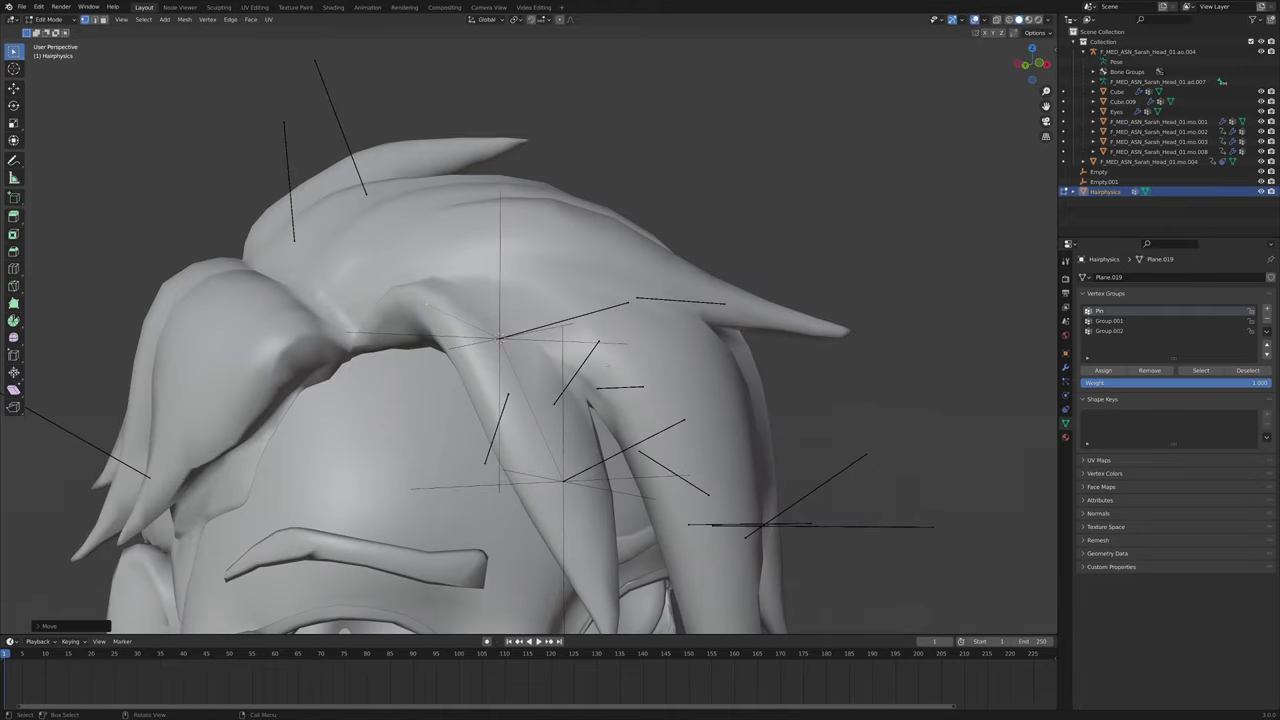
middle_click_drag(925, 366, 961, 368)
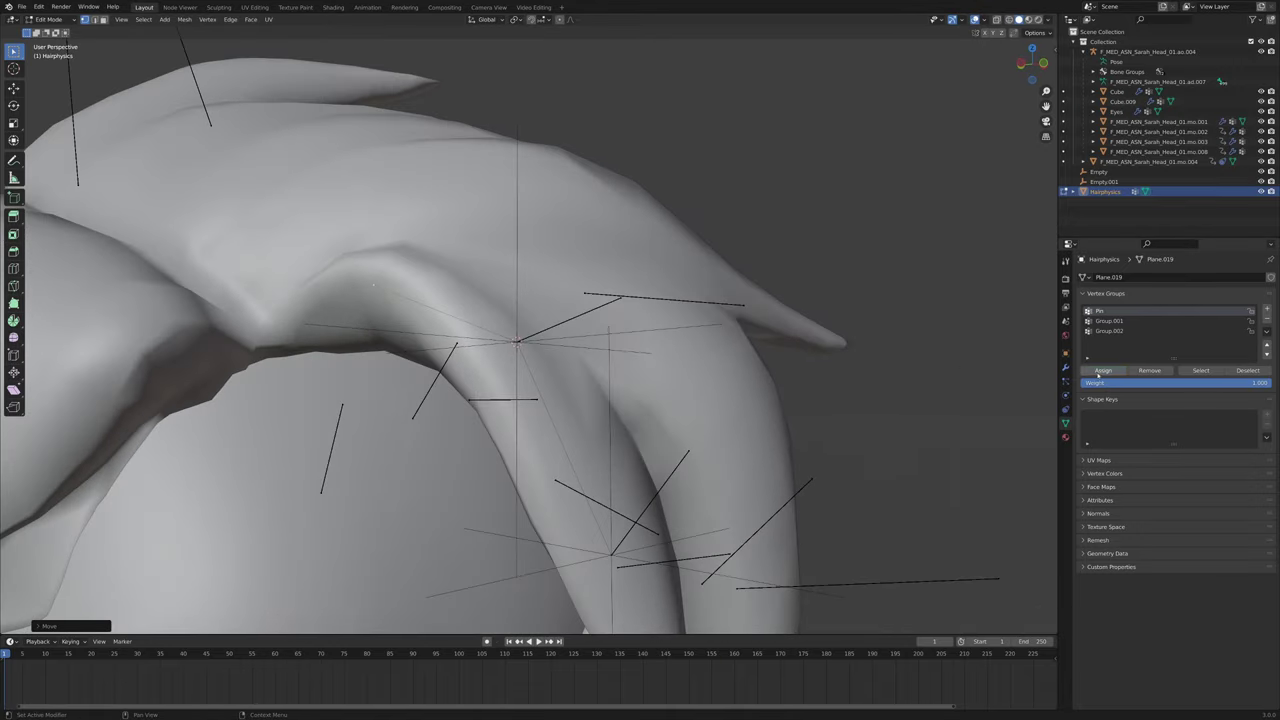
left_click(1102, 371)
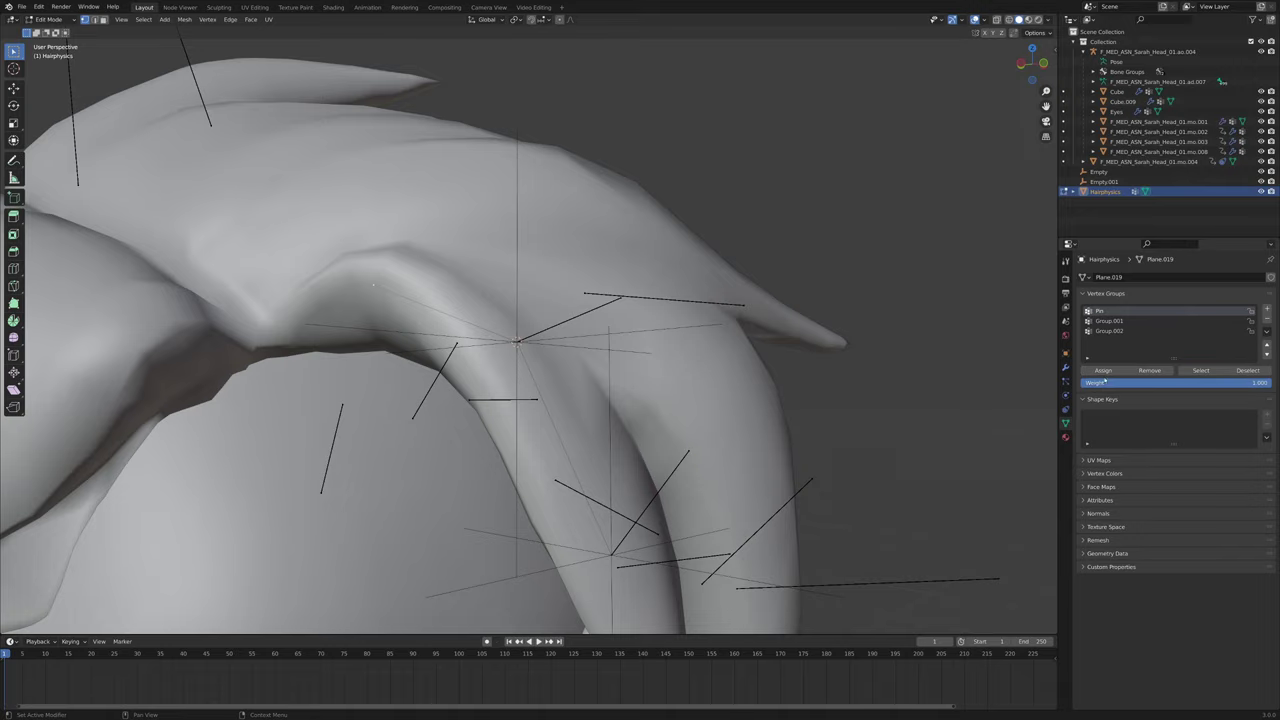
Assign the middle vertex of the Hairphysics chain to Group.001 and the end vertex to Group.002
left_click(1110, 321)
middle_click_drag(934, 380, 945, 400)
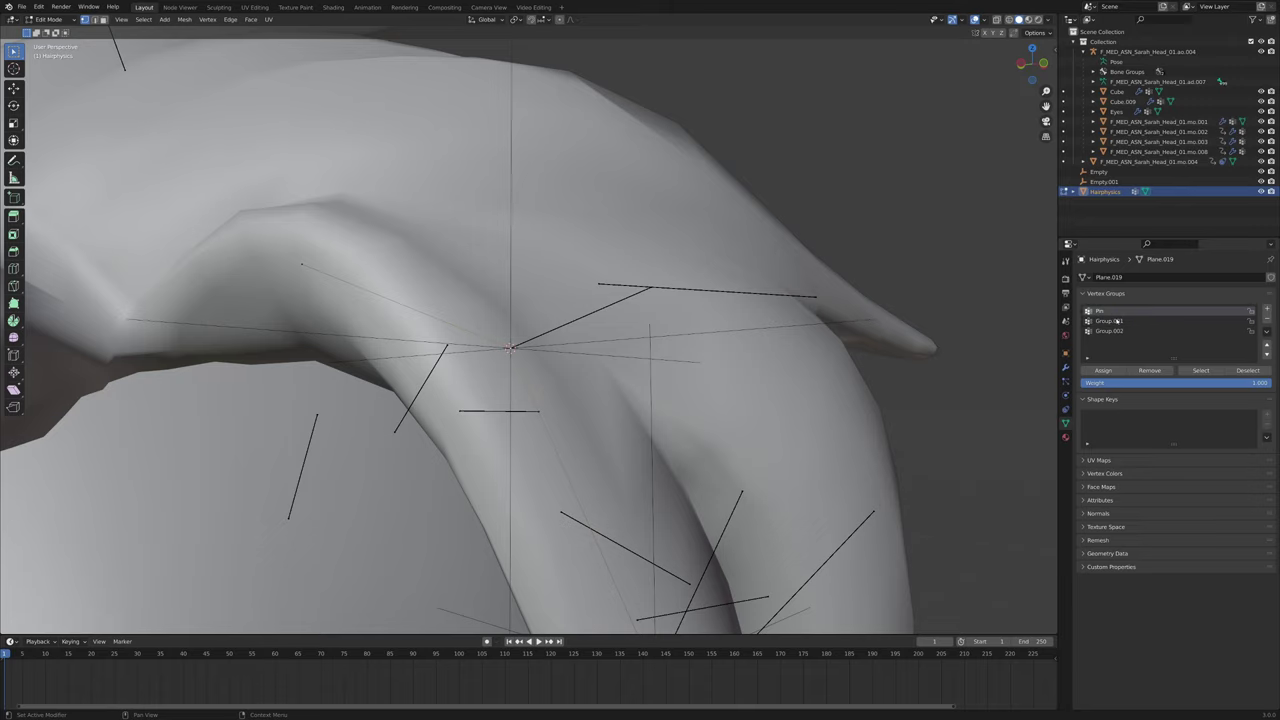
mouse_move(687, 266)
middle_mouse_down()
mouse_move(645, 275)
mouse_move(674, 265)
middle_mouse_up()
scroll(674, 265, "down", 2)
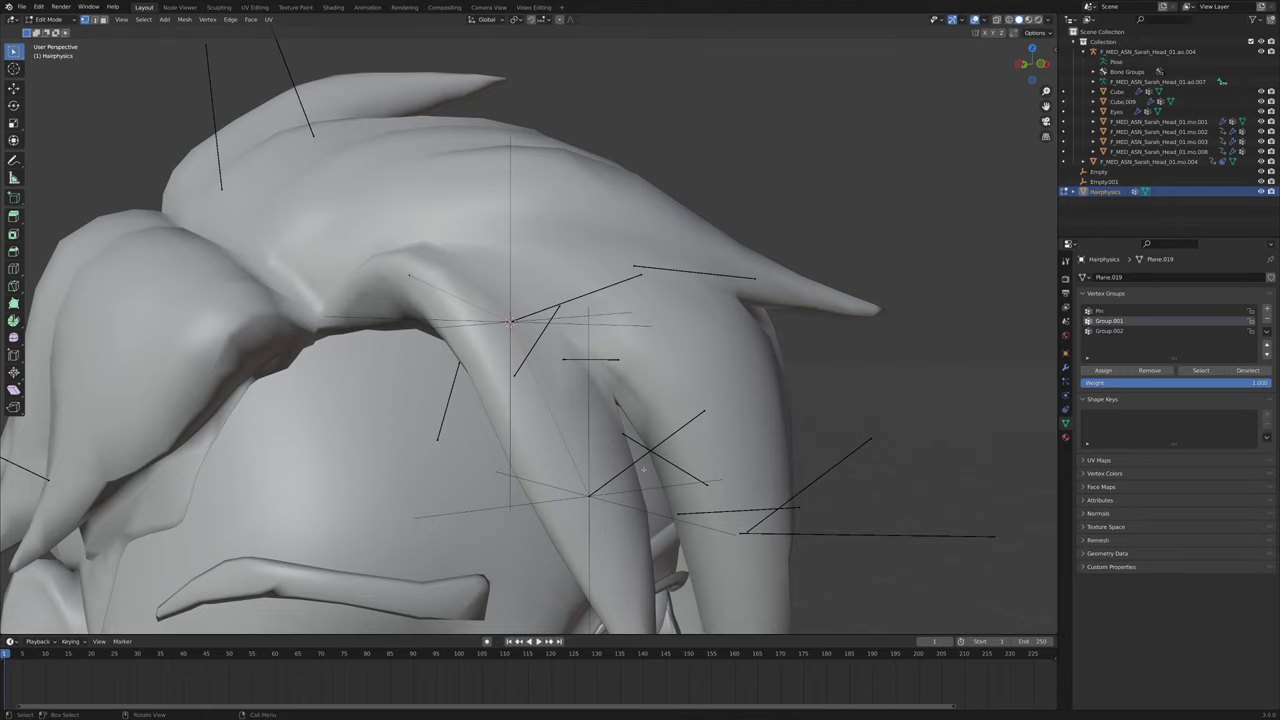
left_click(1109, 331)
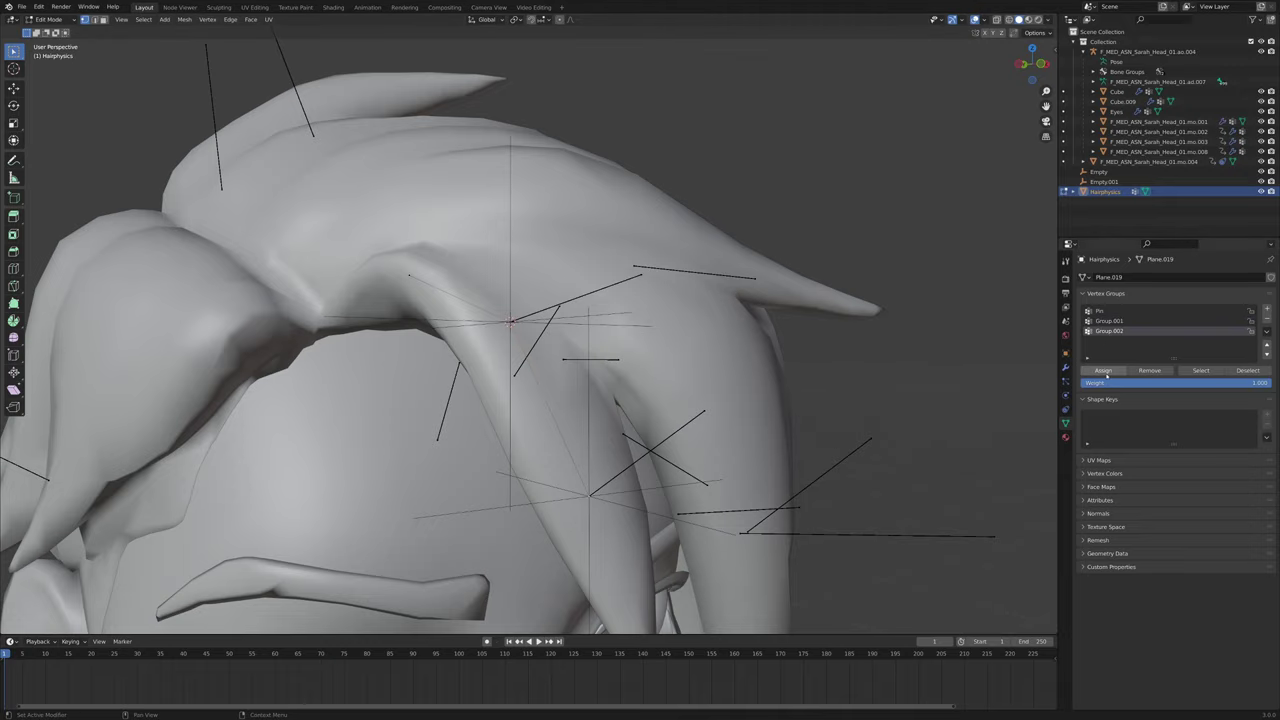
Review the Pin, Group.001 and Group.002 vertex groups and examine the Hairphysics chain around the front hair
middle_click_drag(1050, 386, 1018, 378)
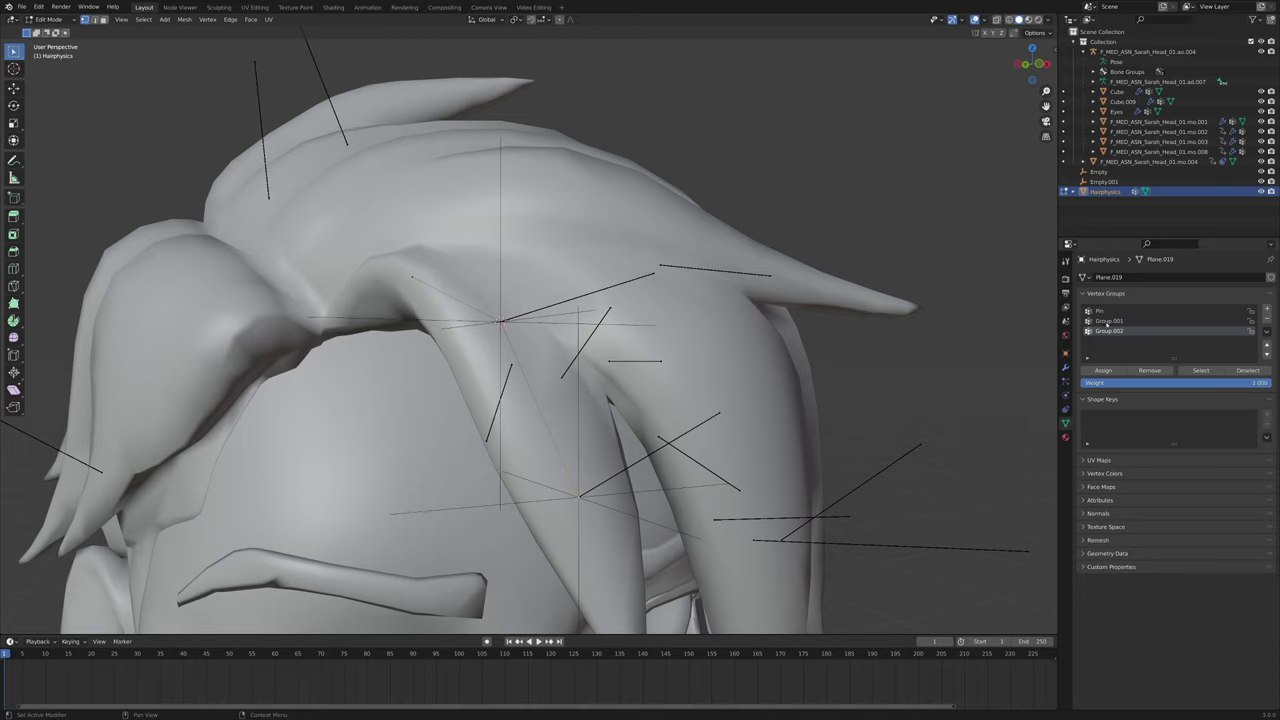
left_click(1106, 321)
left_click(1103, 311)
middle_click_drag(1040, 318, 998, 322)
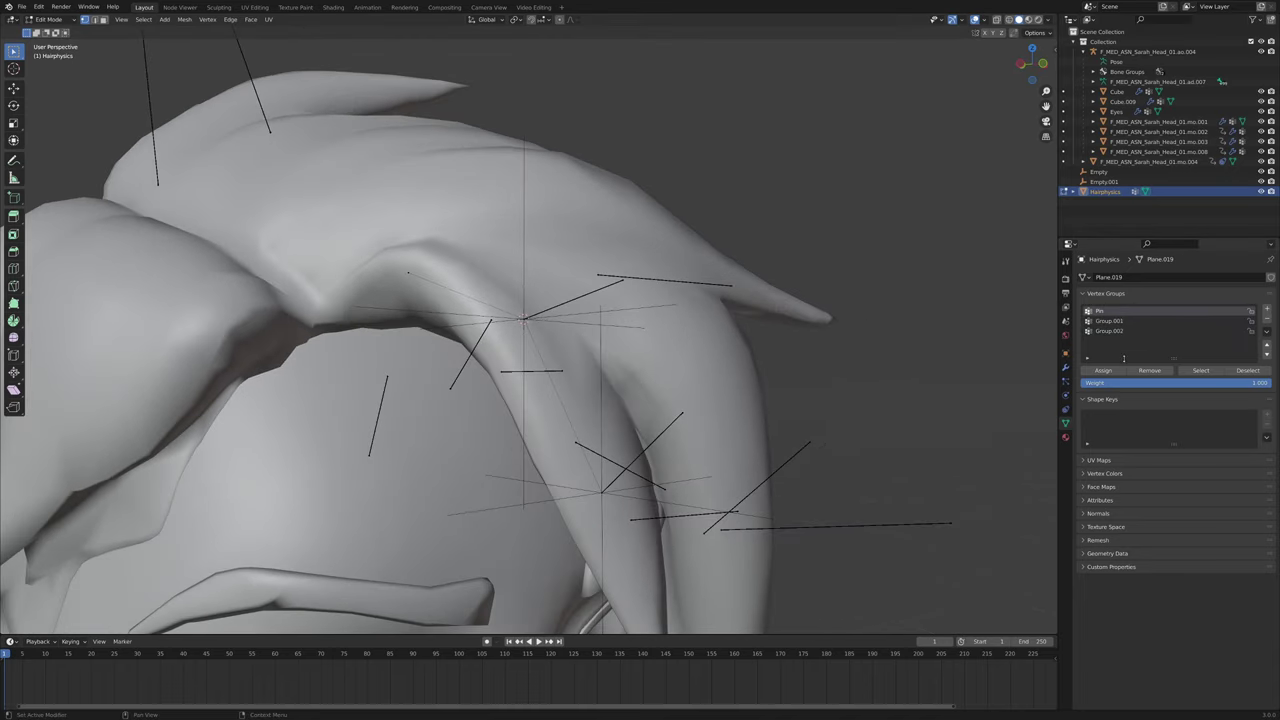
scroll(330, 215, "up", 2)
middle_click_drag(330, 215, 274, 210)
scroll(240, 210, "down", 3)
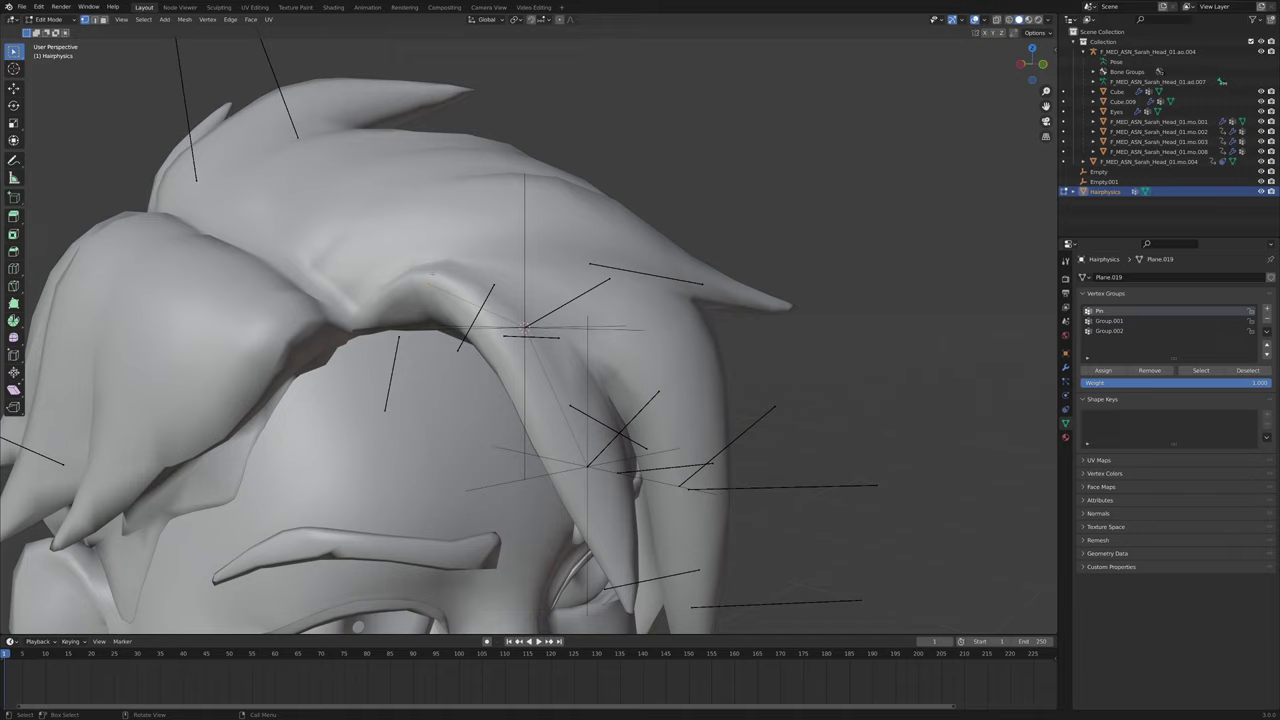
middle_click_drag(530, 330, 485, 328)
scroll(412, 324, "down", 3)
scroll(600, 365, "up", 4)
Return to Object Mode and add a Copy Location constraint to Empty.001
key("Tab")
mouse_move(600, 365)
middle_mouse_down()
mouse_move(634, 371)
mouse_move(590, 370)
middle_mouse_up()
left_click(634, 371)
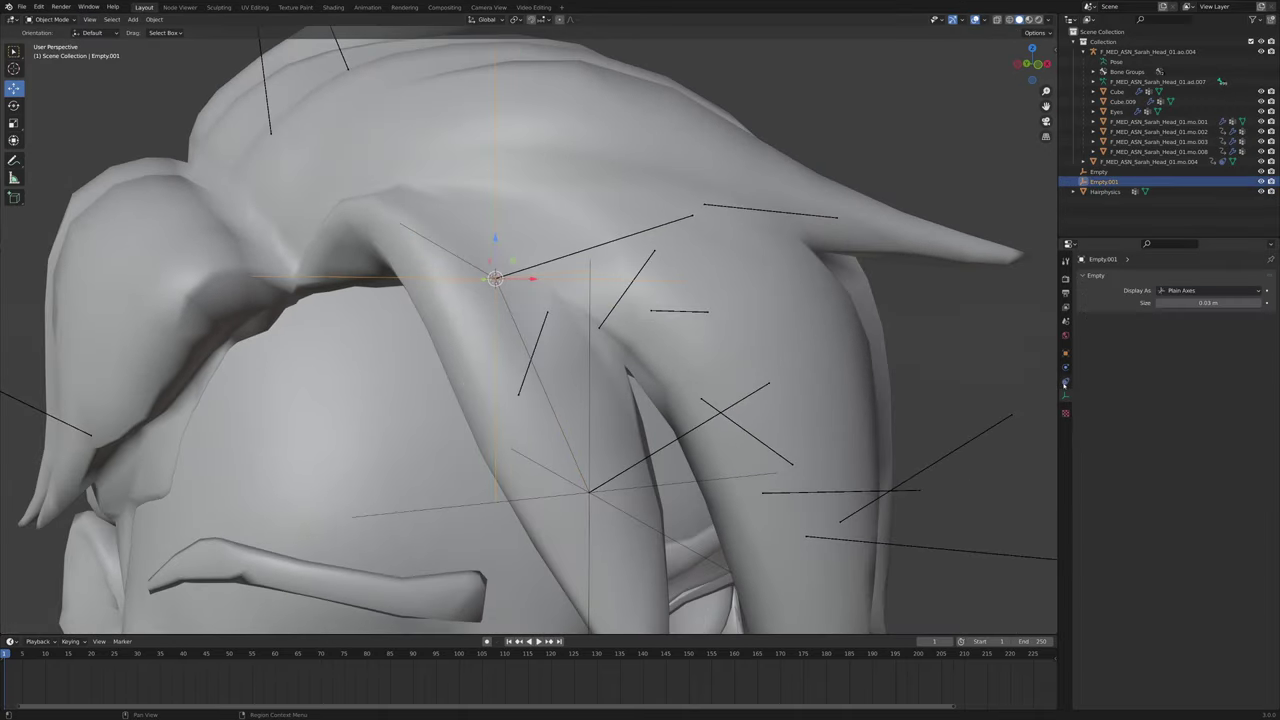
left_click(1065, 382)
left_click(1164, 278)
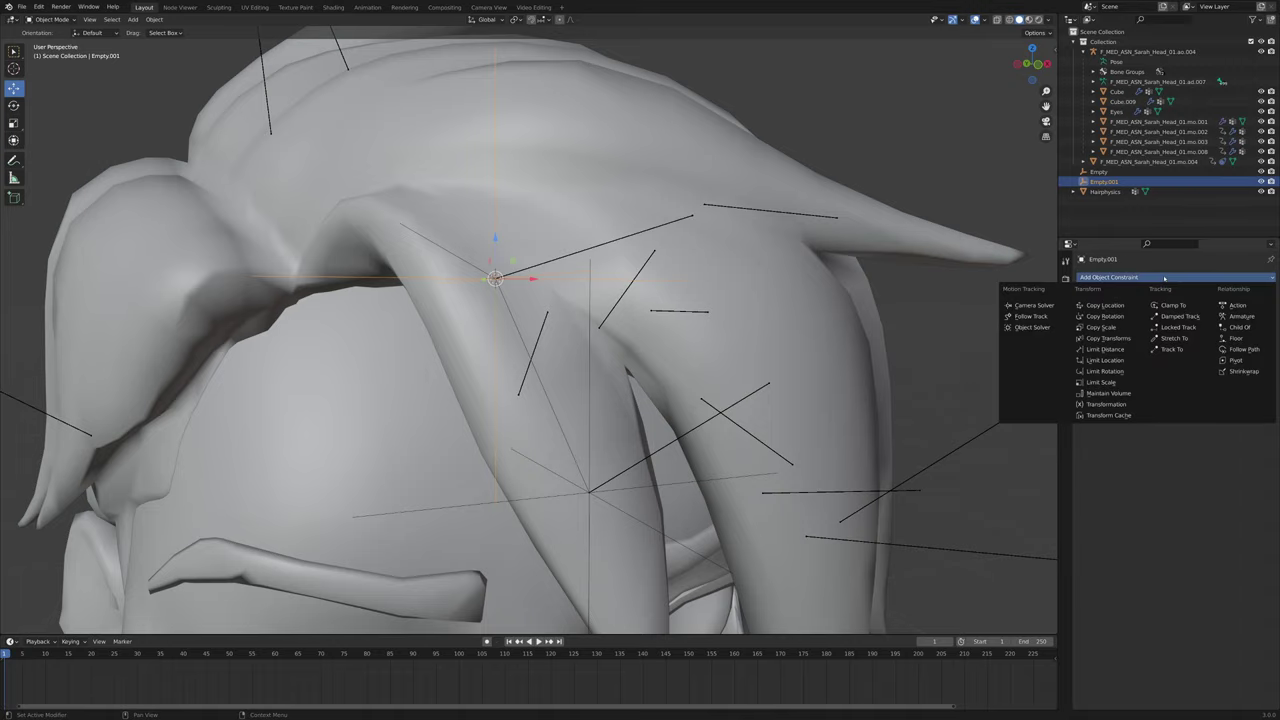
left_click(1127, 305)
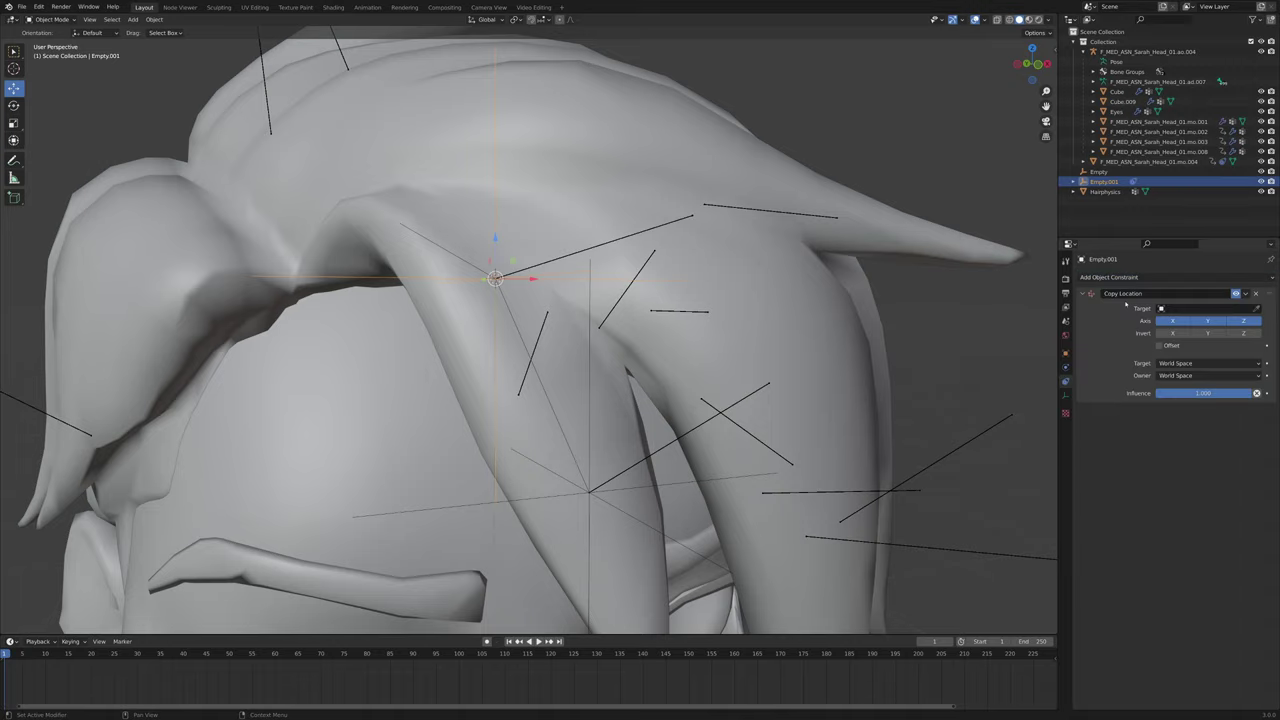
Set the target of Empty.001's Copy Location constraint to Hairphysics and its vertex group to Group.001
left_click(1191, 308)
left_click(1256, 308)
left_click(1257, 309)
left_click(645, 330)
left_click(1180, 321)
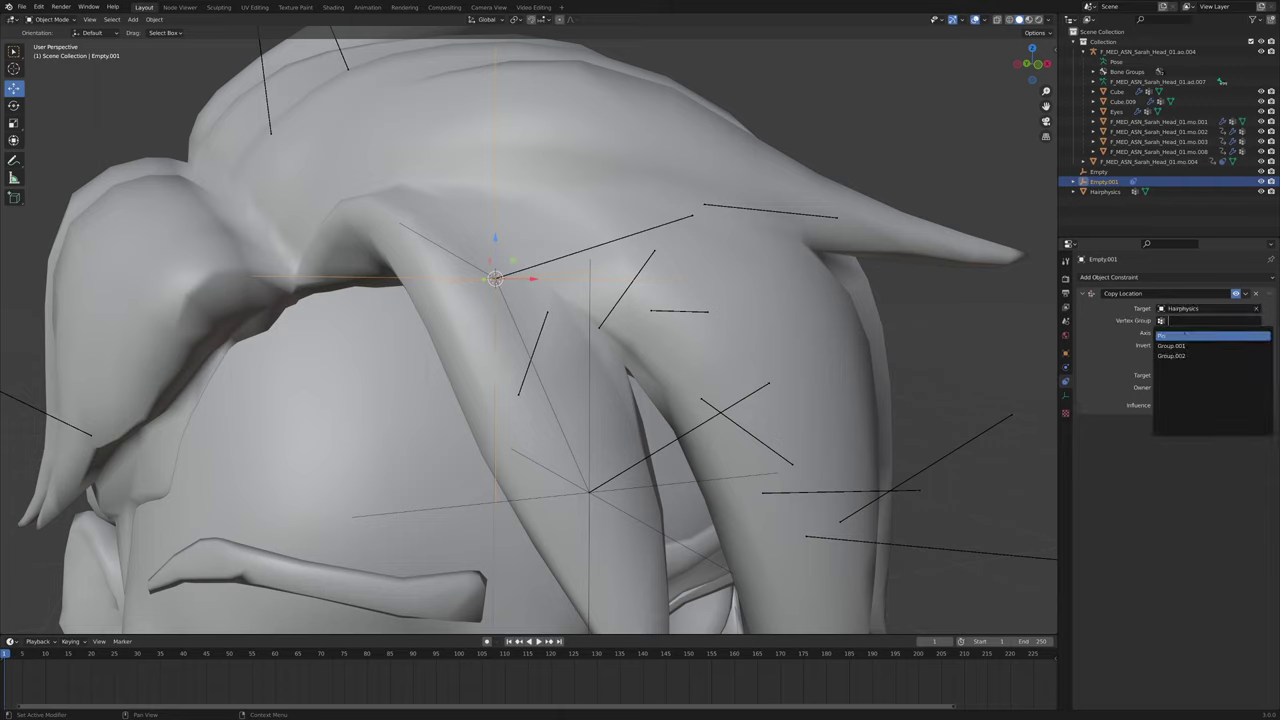
left_click(1185, 347)
Check which Hairphysics vertex belongs to Group.001 and review Empty.001's Copy Location constraint
left_click(510, 305)
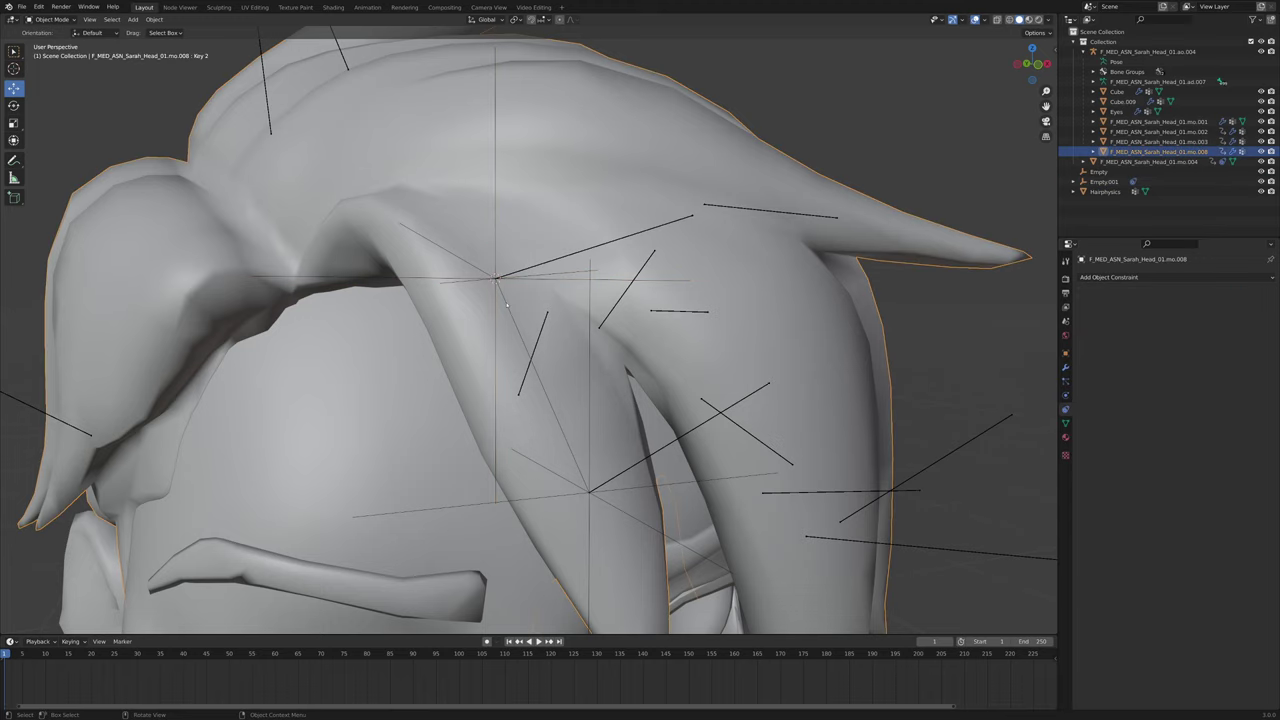
middle_click_drag(604, 312, 570, 318)
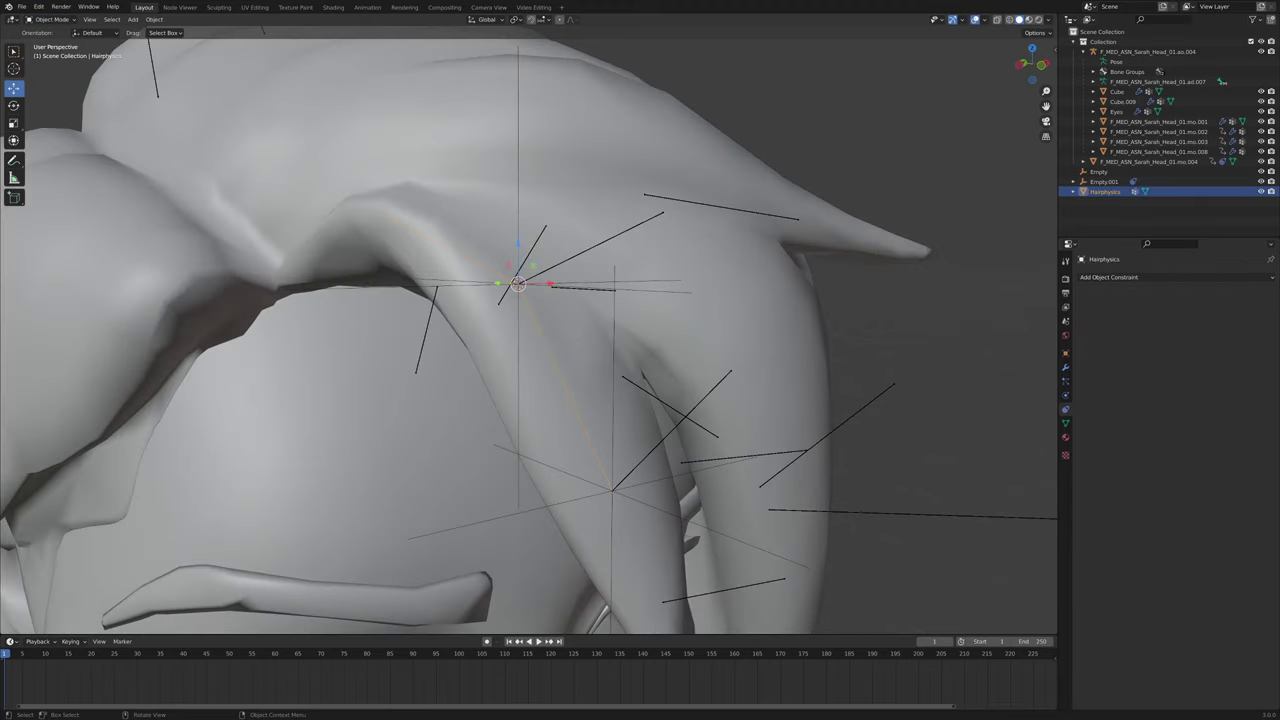
key("Tab")
left_click(1066, 424)
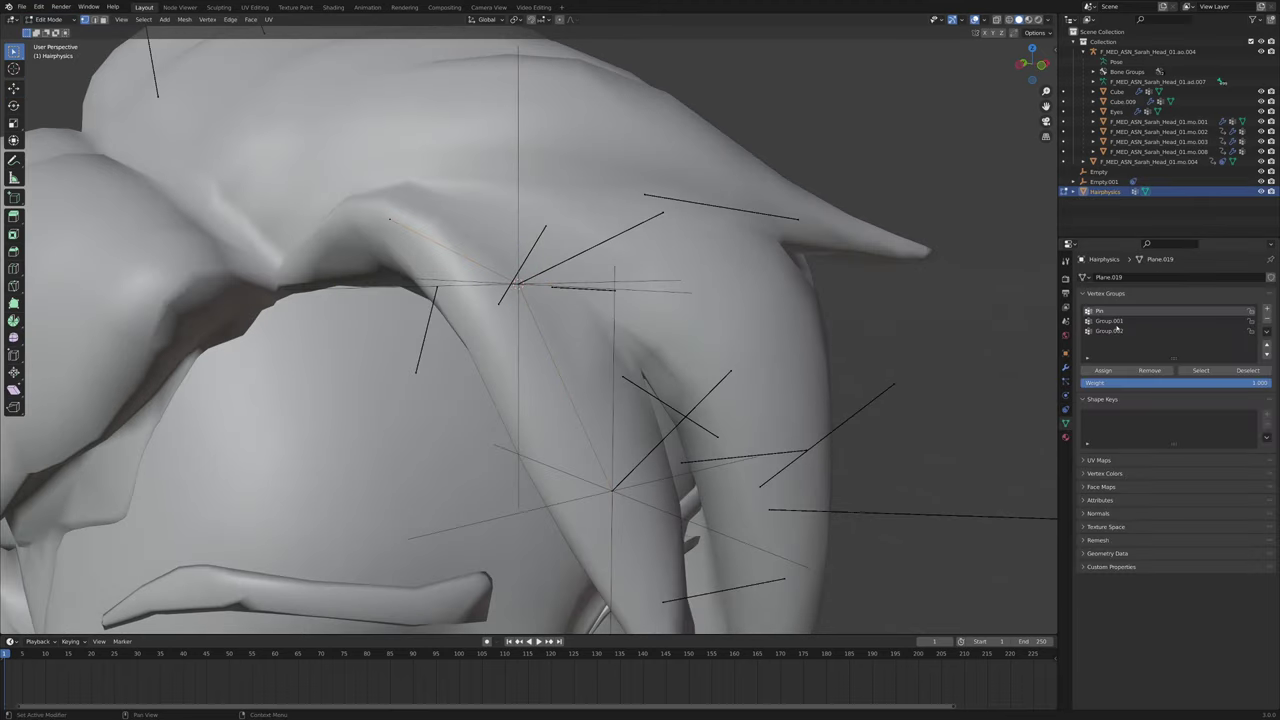
left_click(1117, 321)
left_click(1214, 371)
scroll(414, 248, "up", 4)
middle_click_drag(414, 248, 1025, 321)
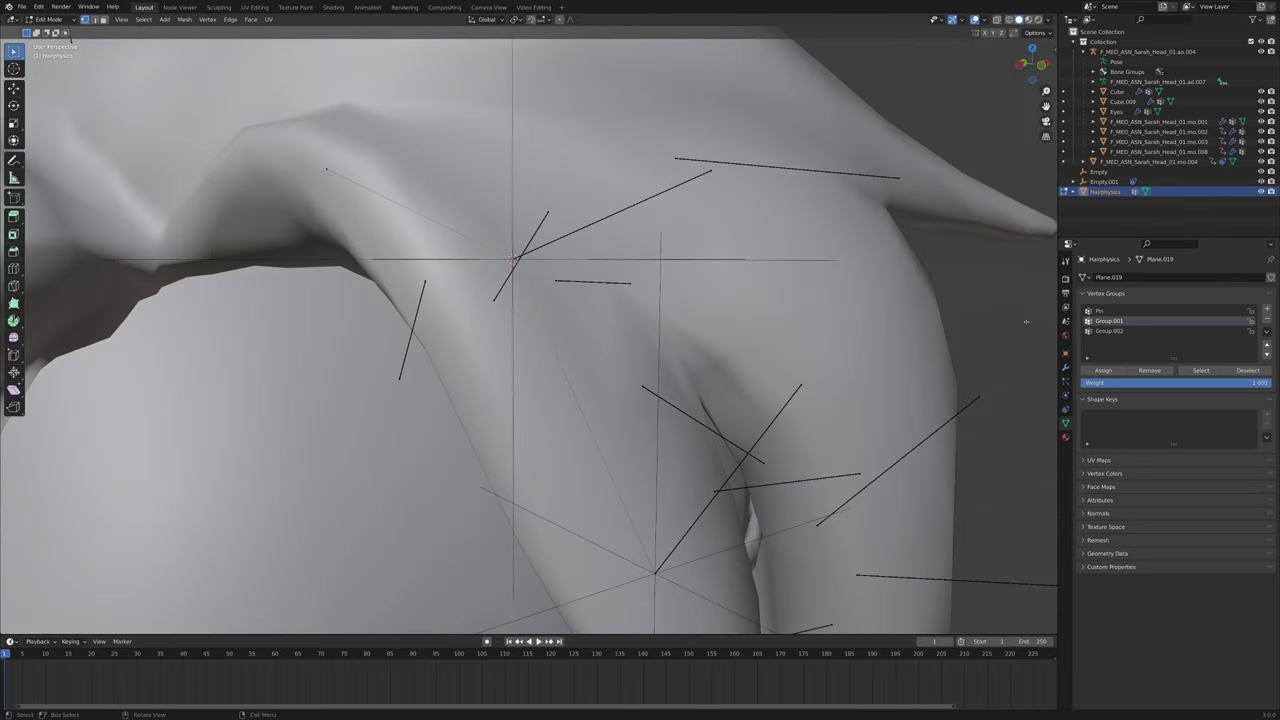
key("Tab")
left_click(513, 172)
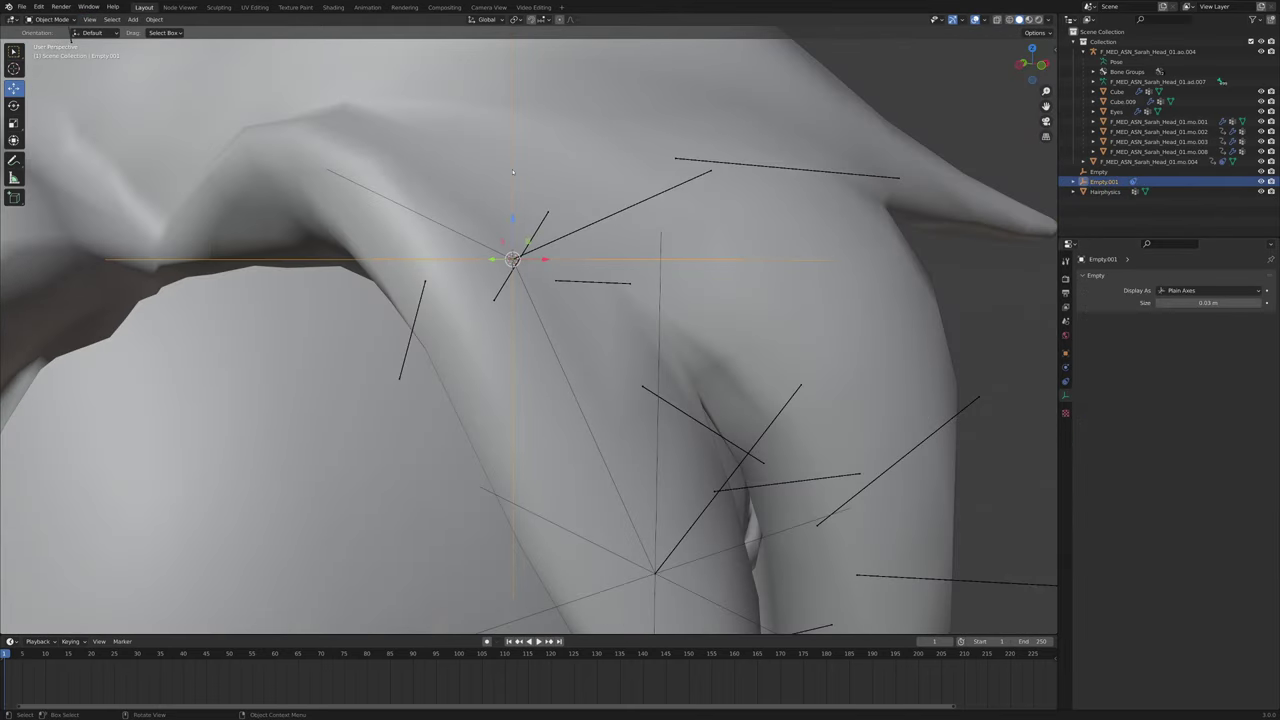
left_click(1065, 381)
middle_click_drag(640, 368, 553, 356)
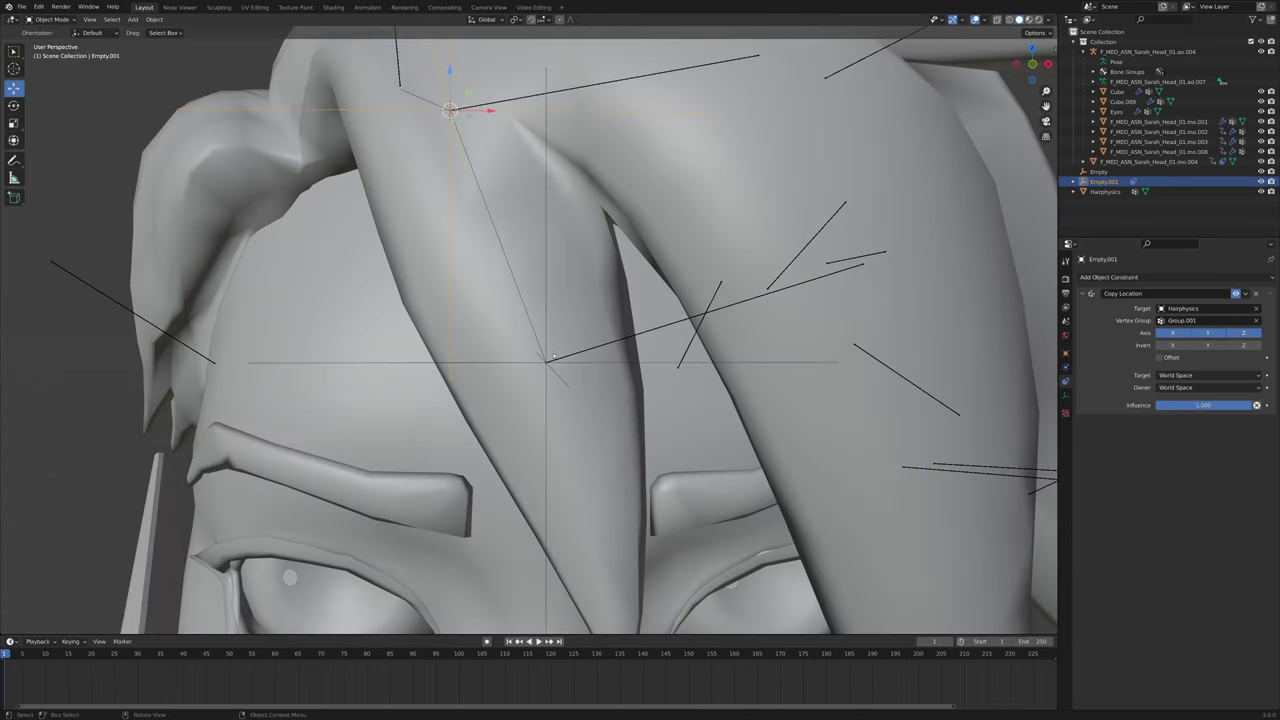
Set the Copy Location constraint of the lower empty to target Hairphysics with vertex group Group.002
left_click(544, 340)
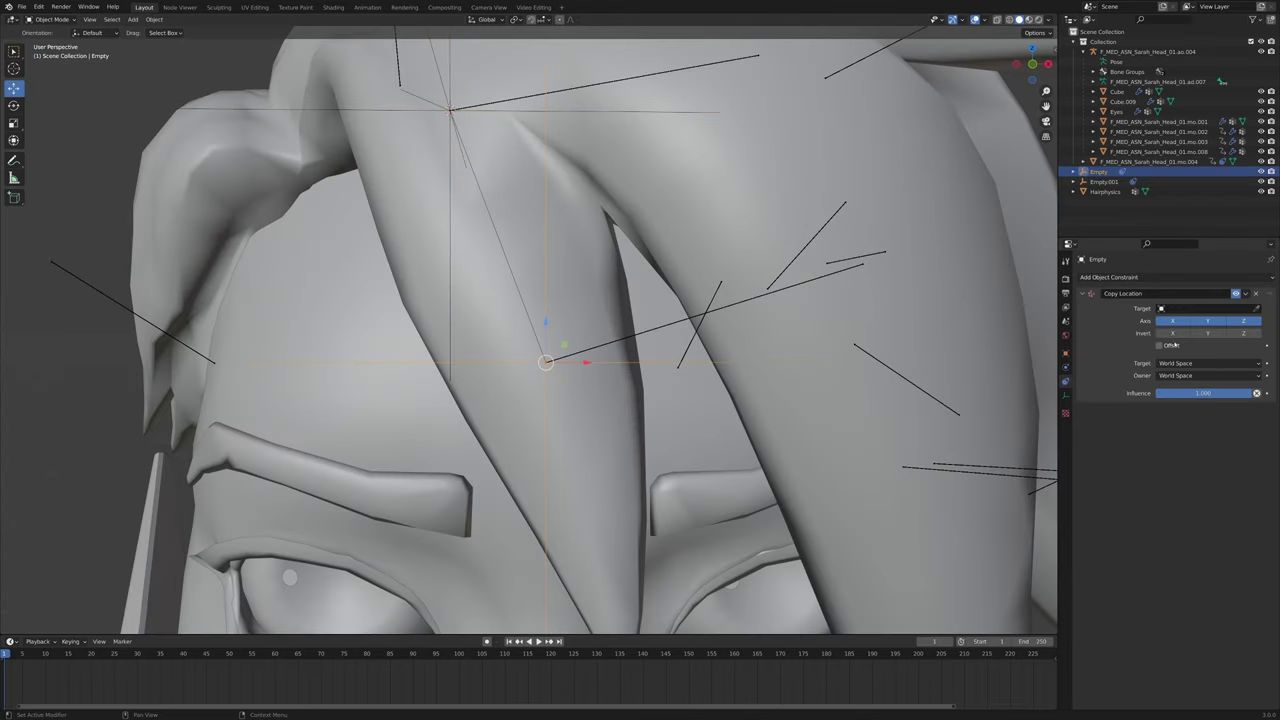
left_click(1183, 310)
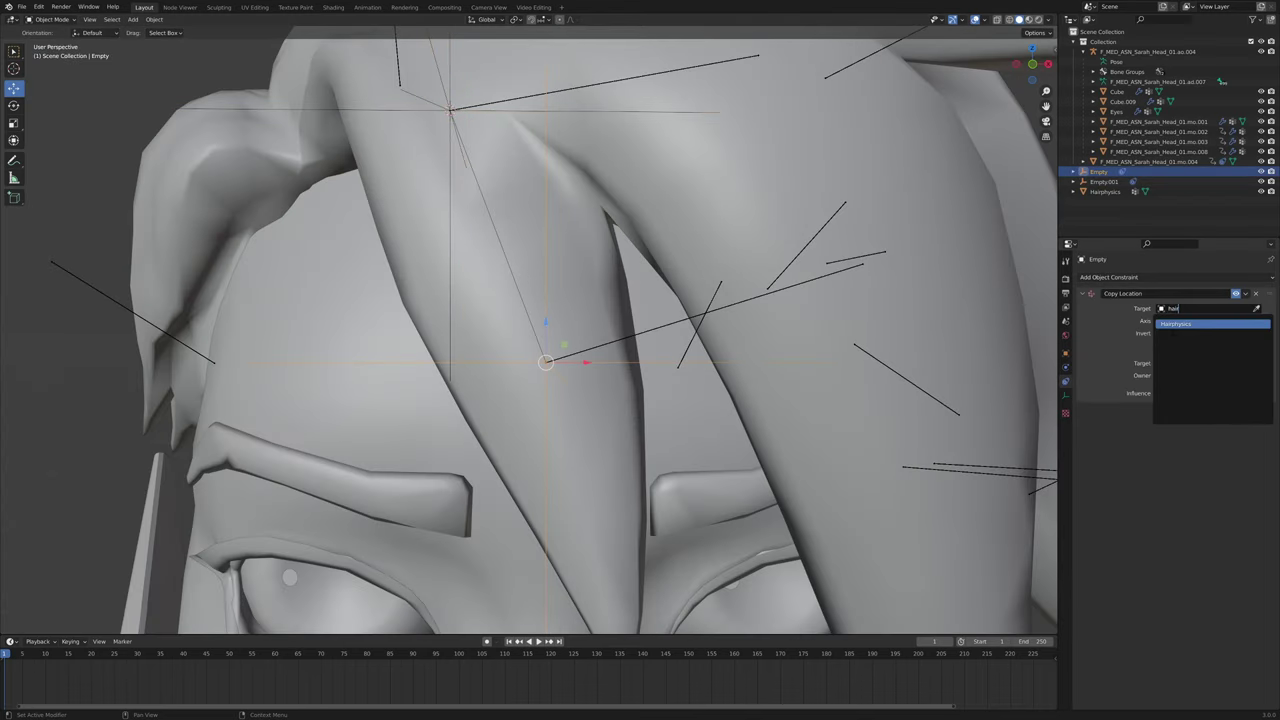
left_click(1173, 333)
left_click(1208, 320)
left_click(1186, 357)
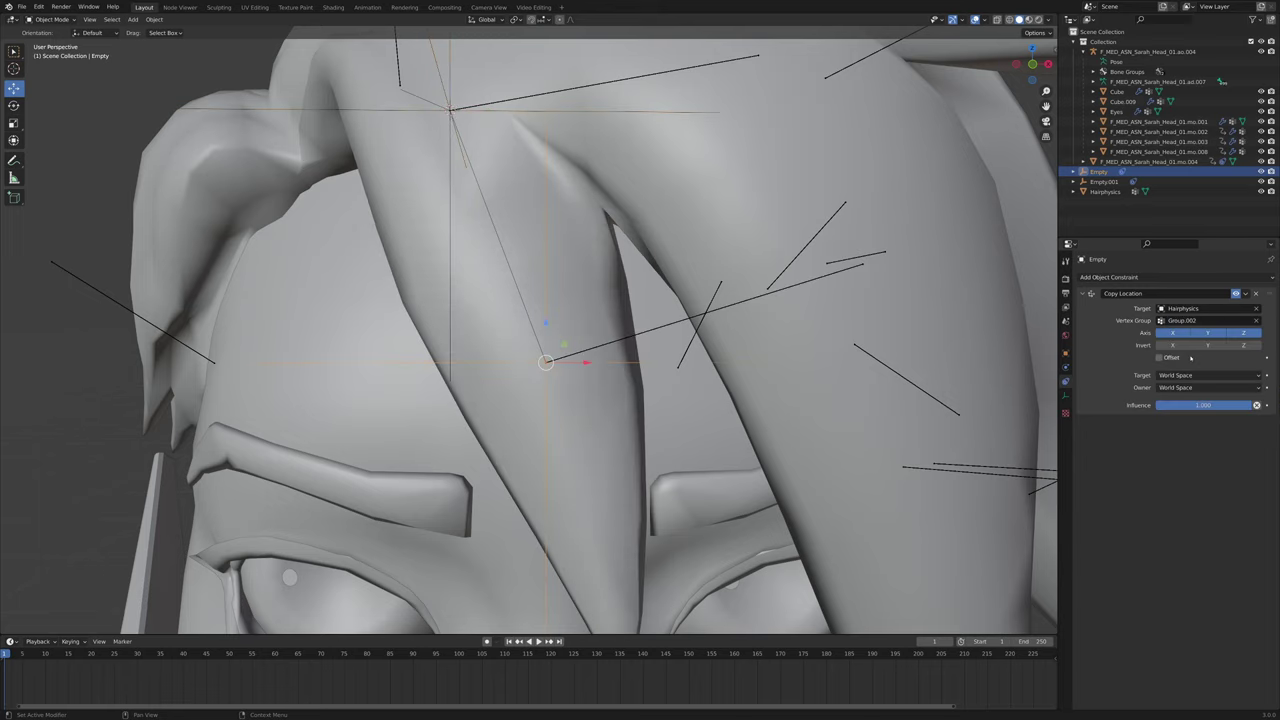
Enter Edit Mode on Hairphysics and test-move the chain's end vertex, cancelling the move
mouse_move(830, 340)
middle_mouse_down()
mouse_move(787, 326)
mouse_move(824, 326)
middle_mouse_up()
scroll(787, 326, "down", 3)
left_click(514, 257)
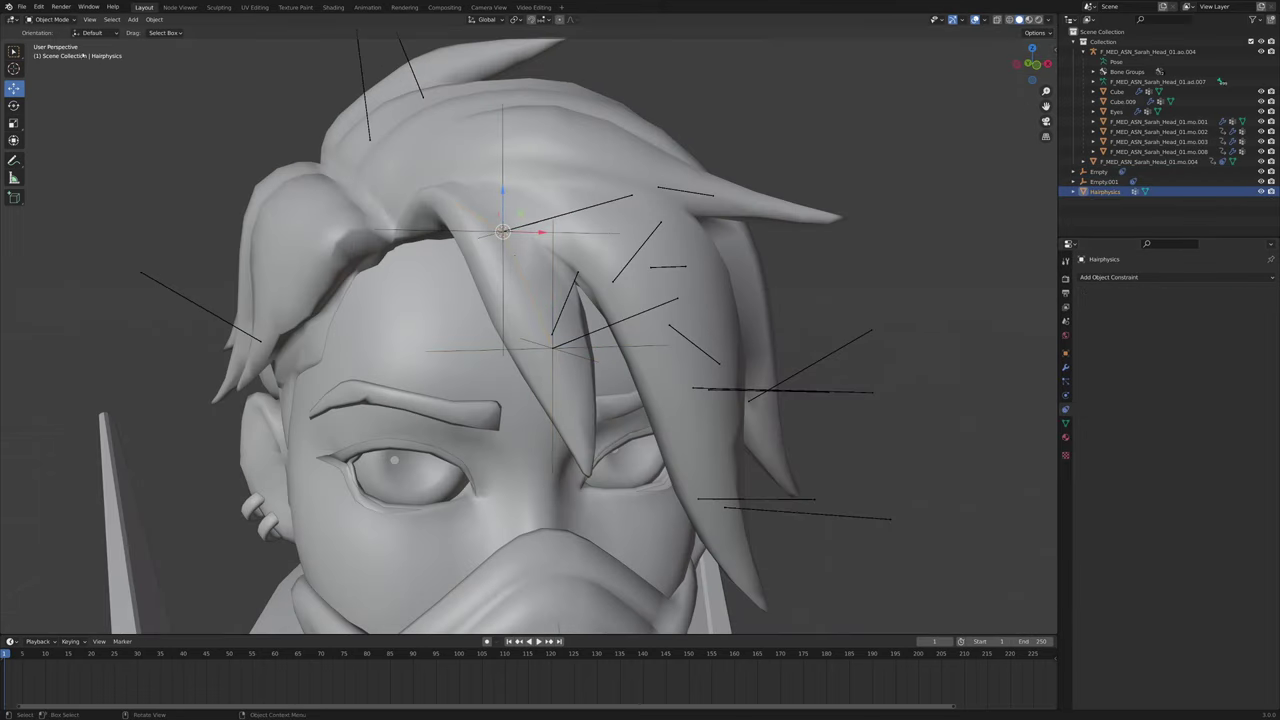
left_click(52, 19)
left_click(68, 32)
key("Tab")
scroll(567, 370, "up", 4)
scroll(259, 591, "down", 5)
key("g")
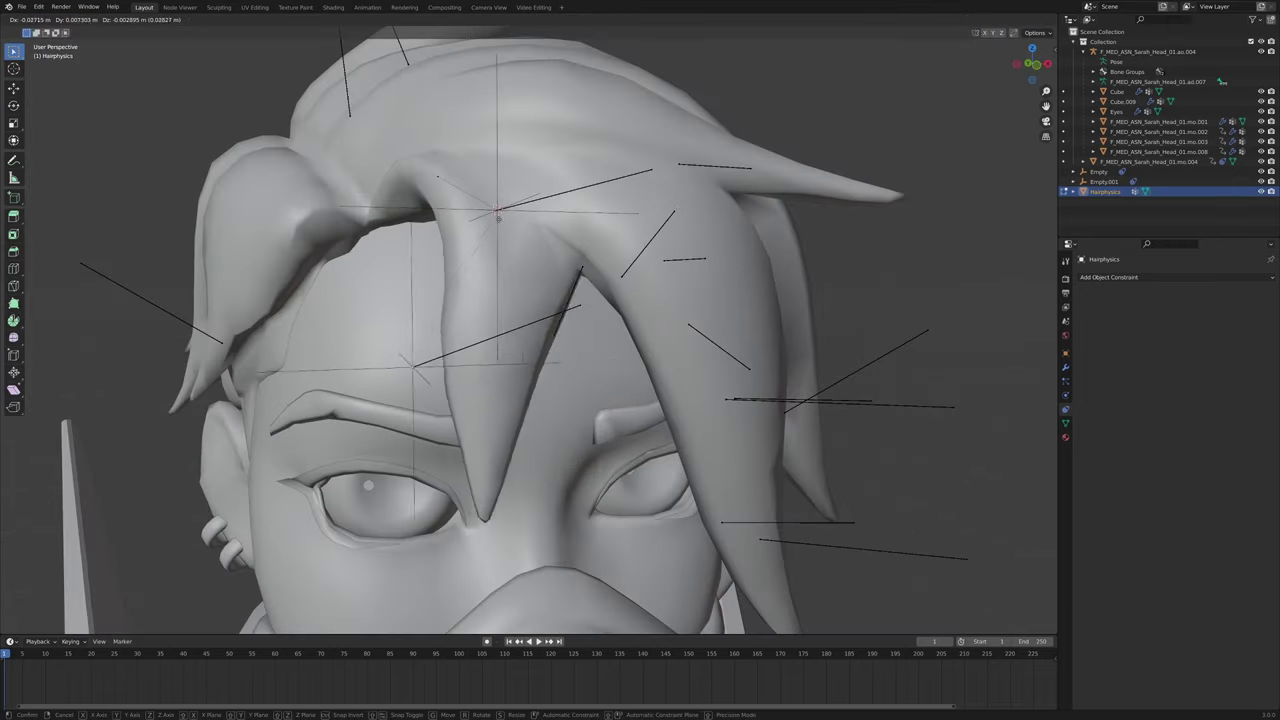
right_click(626, 206)
Repeat the test move of the Hairphysics vertices from a closer view, cancel it and return to Object Mode
scroll(620, 212, "up", 2)
middle_click_drag(620, 212, 539, 231)
key("g")
right_click(530, 260)
scroll(540, 292, "up", 3)
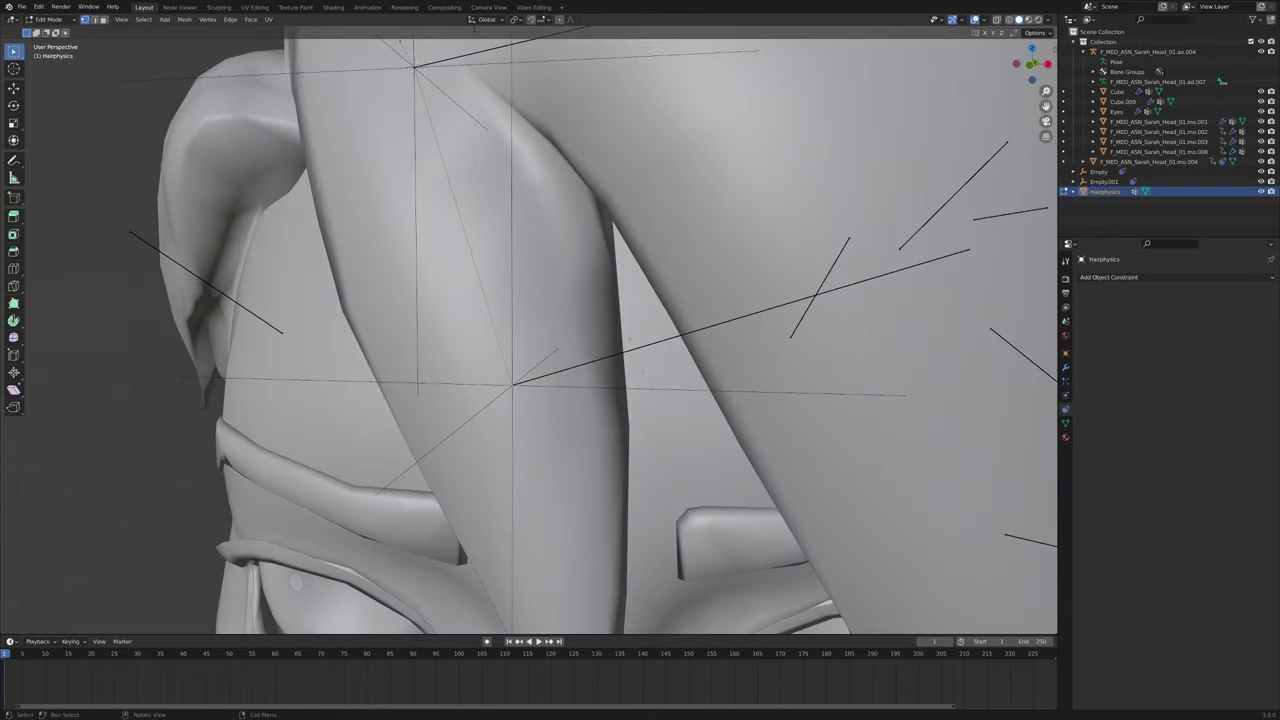
scroll(540, 292, "down", 5)
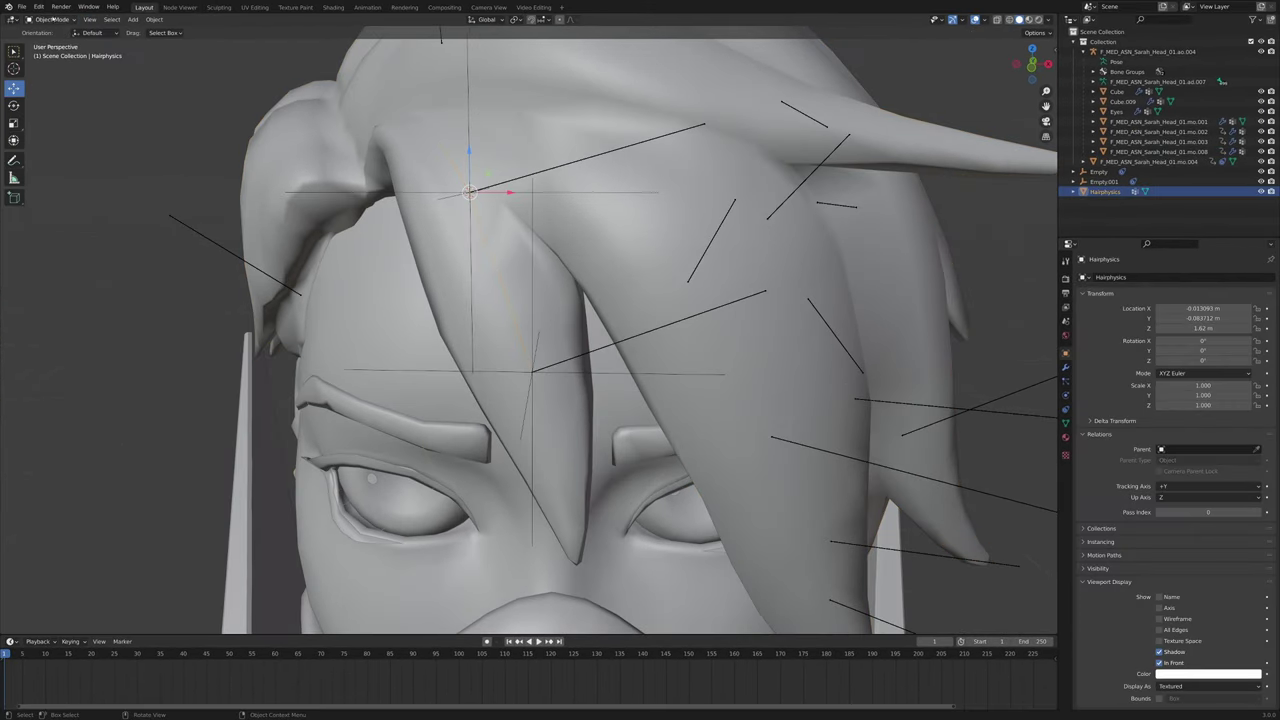
key("Tab")
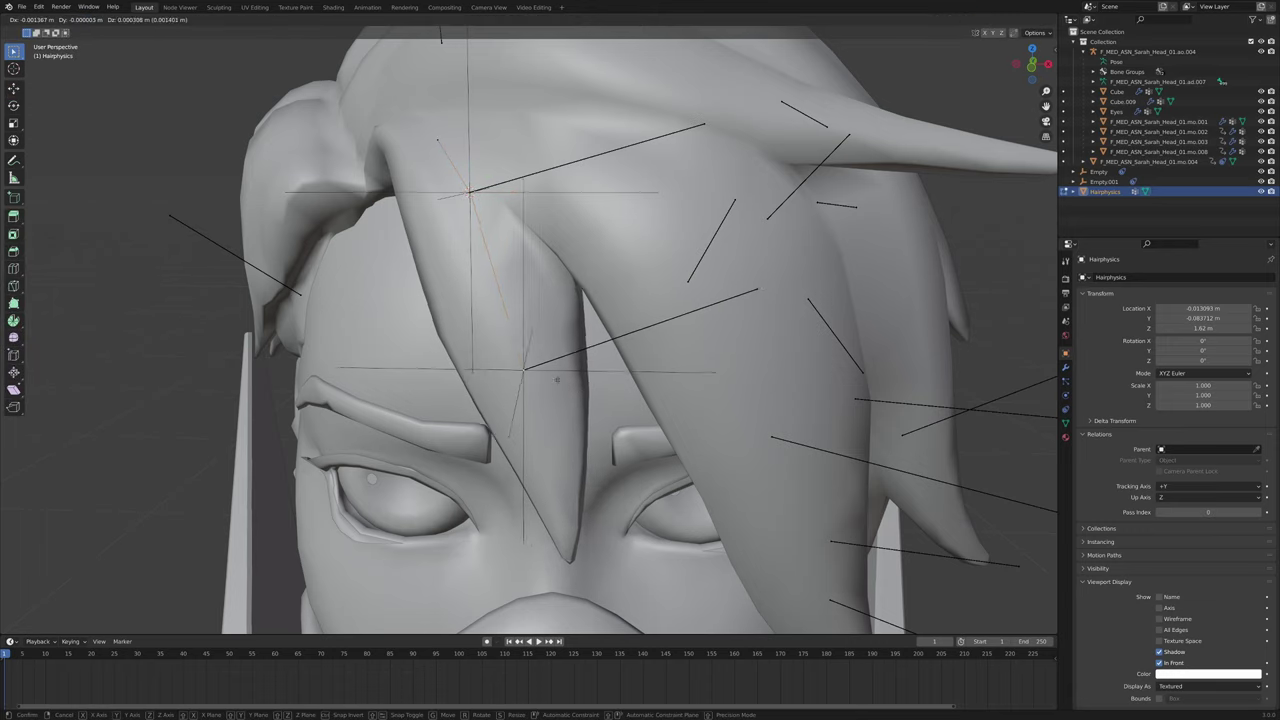
left_click(52, 19)
left_click(55, 31)
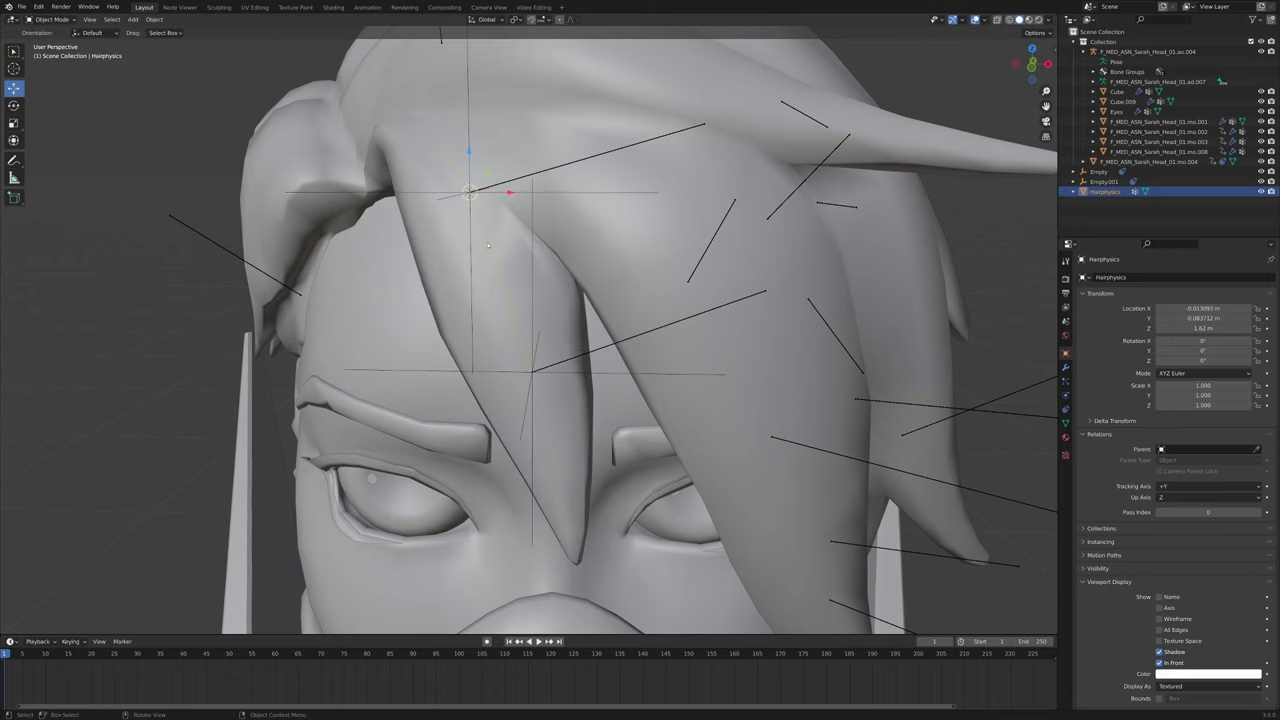
Delete both empties and select the first front-hair bone of the armature in Pose Mode
key("Delete")
left_click(505, 181)
left_click(52, 19)
left_click(52, 53)
left_click(620, 148)
middle_click_drag(728, 210, 800, 262)
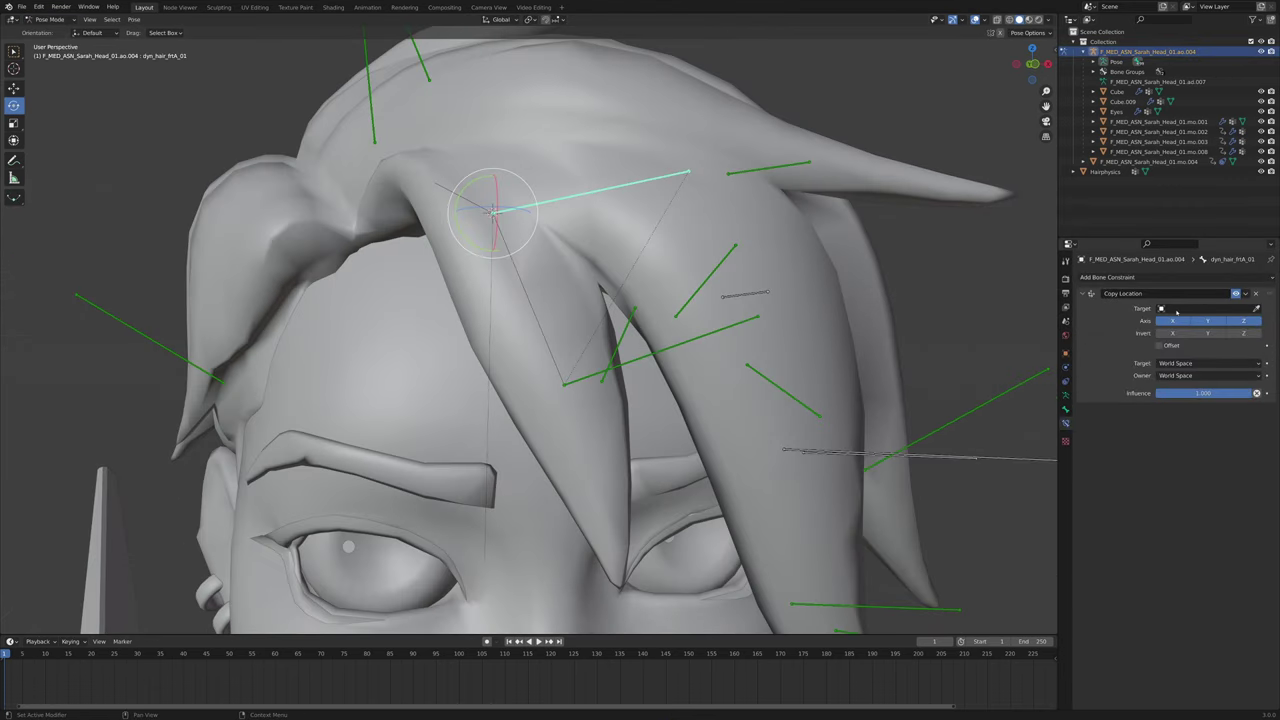
Set the bone's Copy Location constraint to target Hairphysics with vertex group Group.001
left_click(1195, 308)
left_click(1176, 413)
left_click(1200, 320)
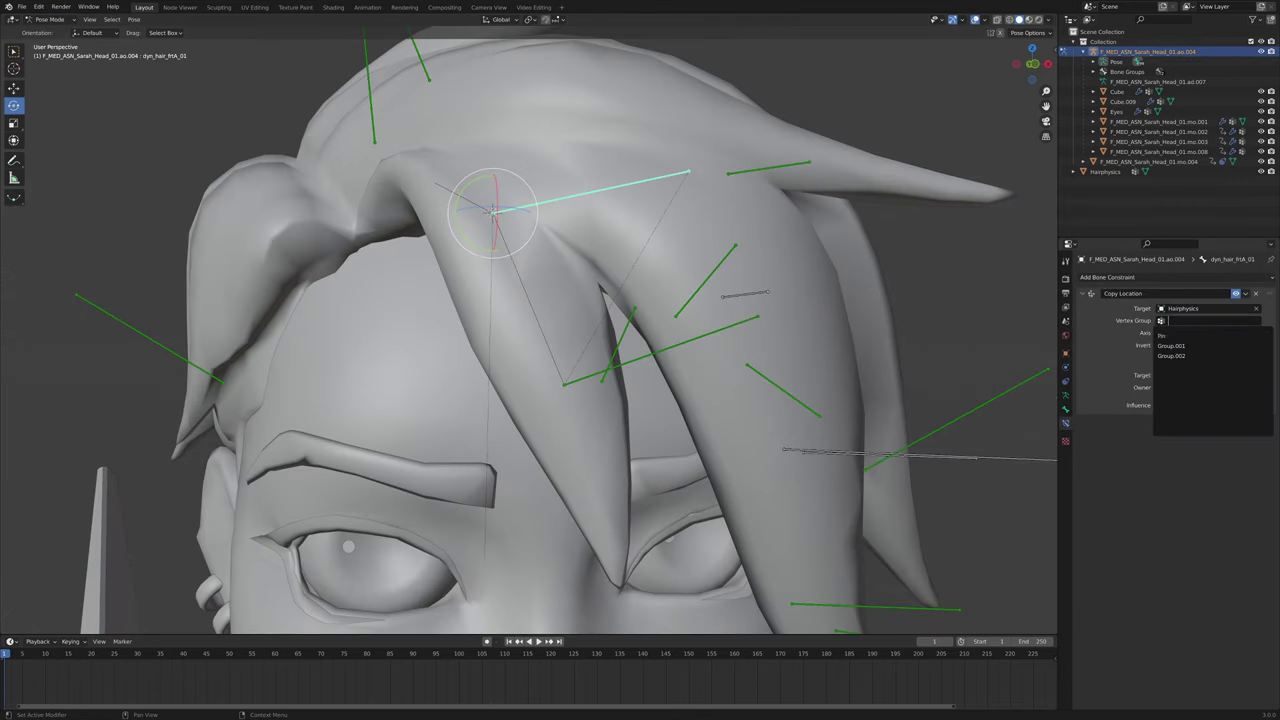
left_click(1182, 346)
Test-move the middle vertex of Hairphysics by about 0.01 m in Edit Mode to check the bone constraint, discarding the move
left_click(48, 19)
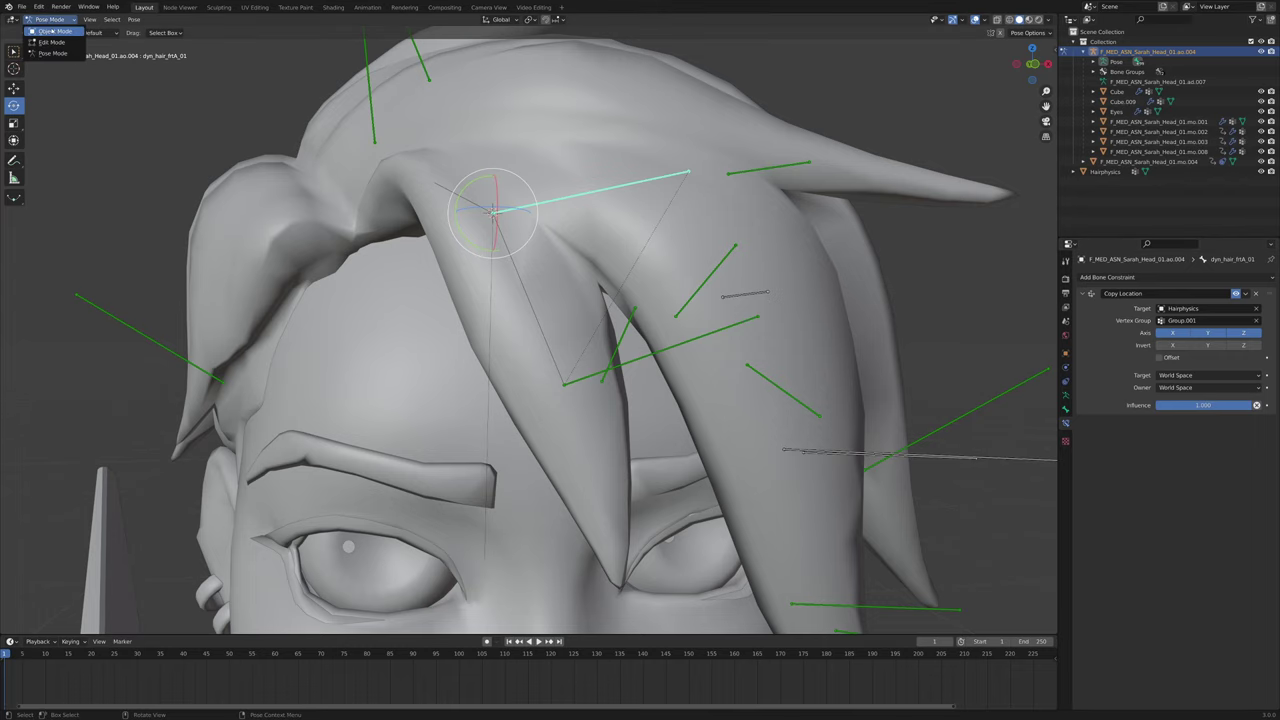
left_click(50, 31)
left_click(464, 198)
key("Tab")
key("g")
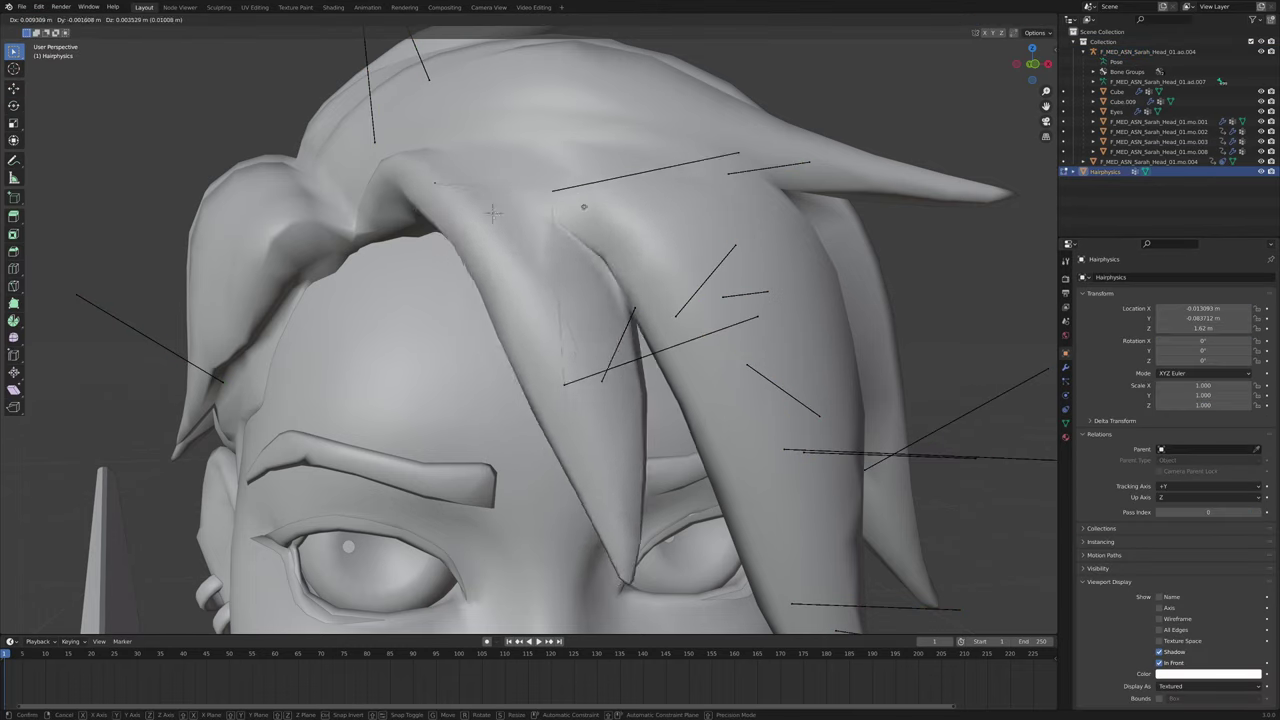
left_click(584, 206)
scroll(580, 212, "down", 3)
middle_click_drag(580, 212, 545, 260)
scroll(545, 260, "up", 5)
key("Tab")
Examine the front-hair bones and the Hairphysics chain from several angles
scroll(545, 260, "down", 5)
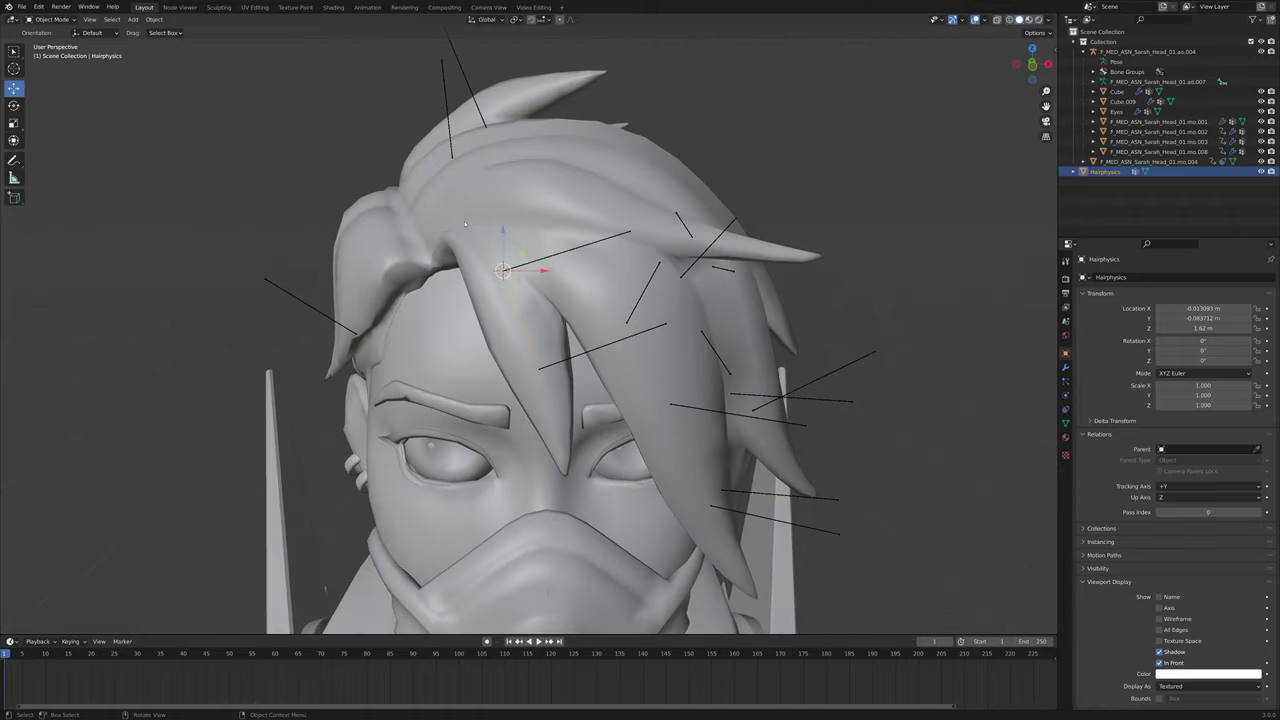
scroll(461, 219, "up", 3)
scroll(461, 219, "up", 2)
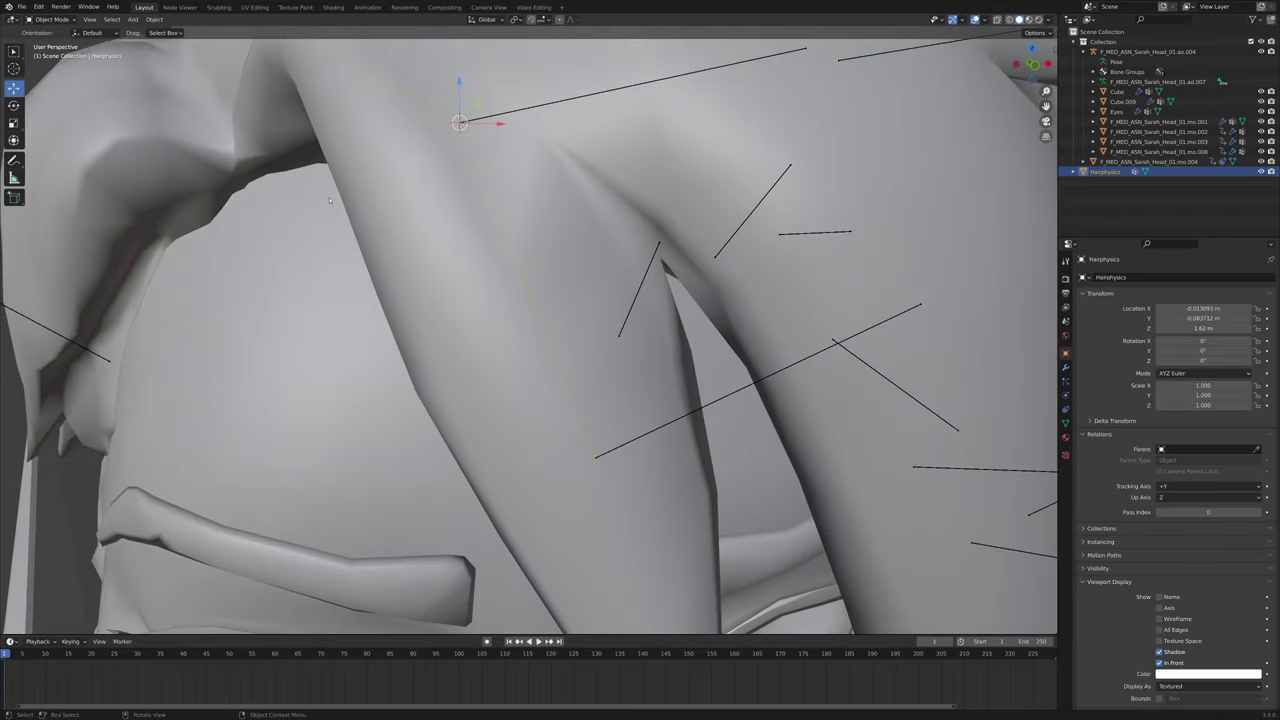
scroll(461, 219, "down", 5)
middle_click_drag(461, 219, 401, 218)
scroll(317, 203, "up", 3)
scroll(317, 203, "down", 3)
scroll(401, 218, "up", 2)
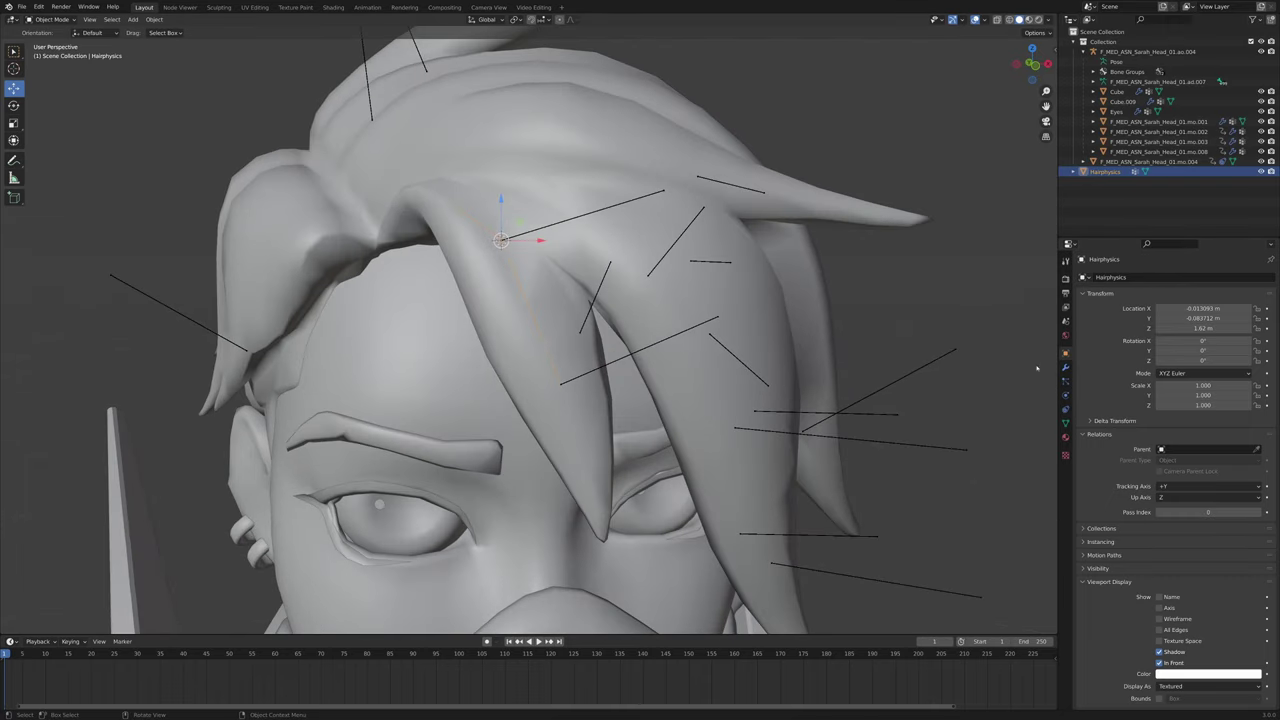
Add a Skin modifier to the Hairphysics object and enter Edit Mode on it
scroll(529, 330, "up", 2)
left_click(1065, 367)
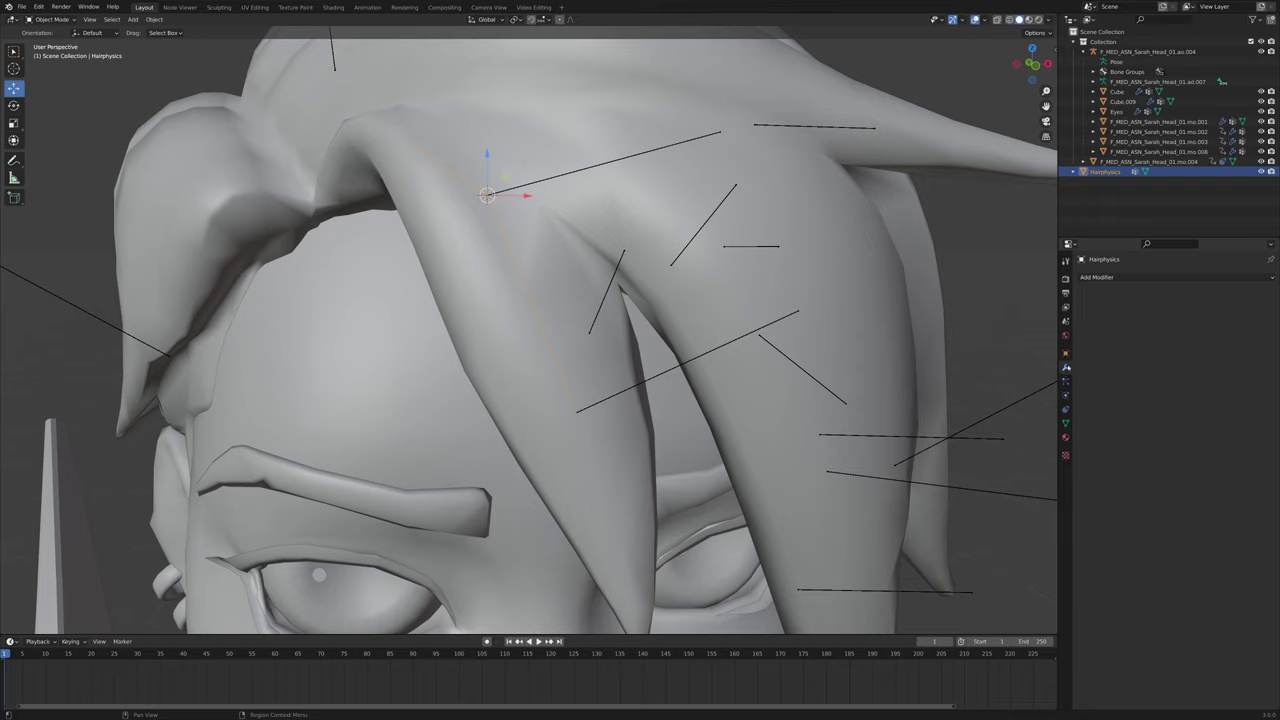
left_click(1143, 280)
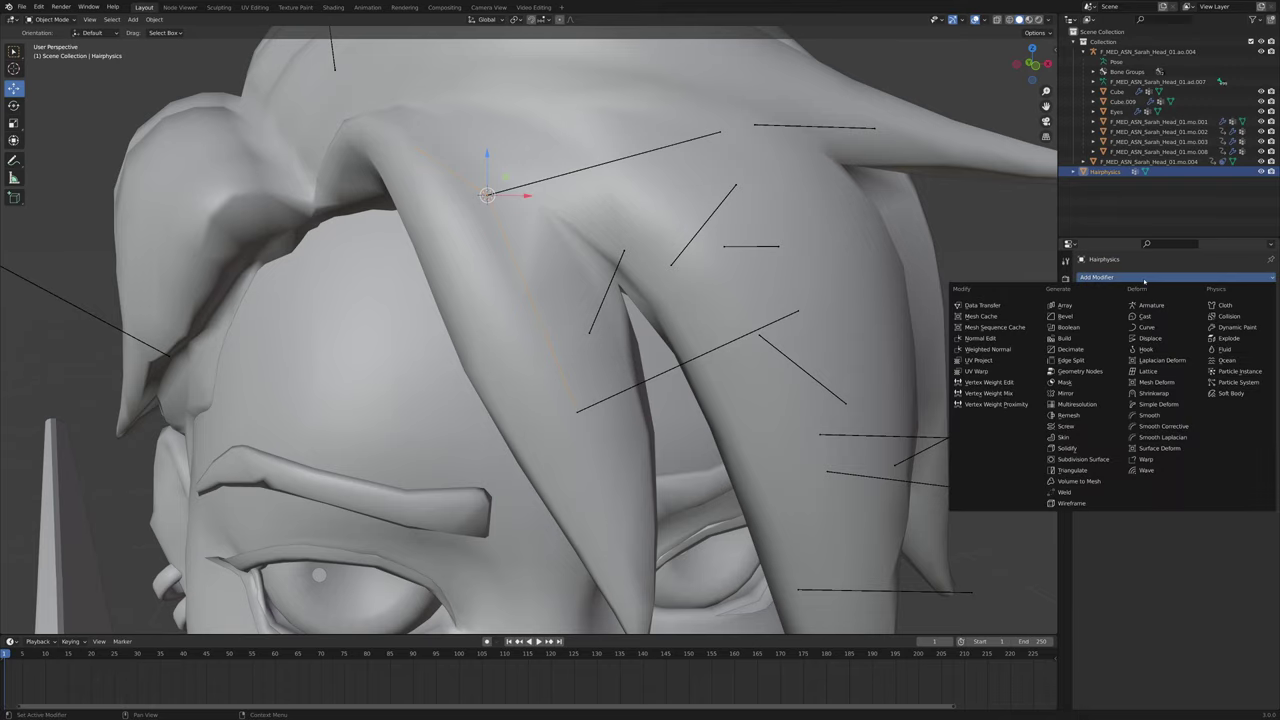
left_click(1063, 437)
key("Tab")
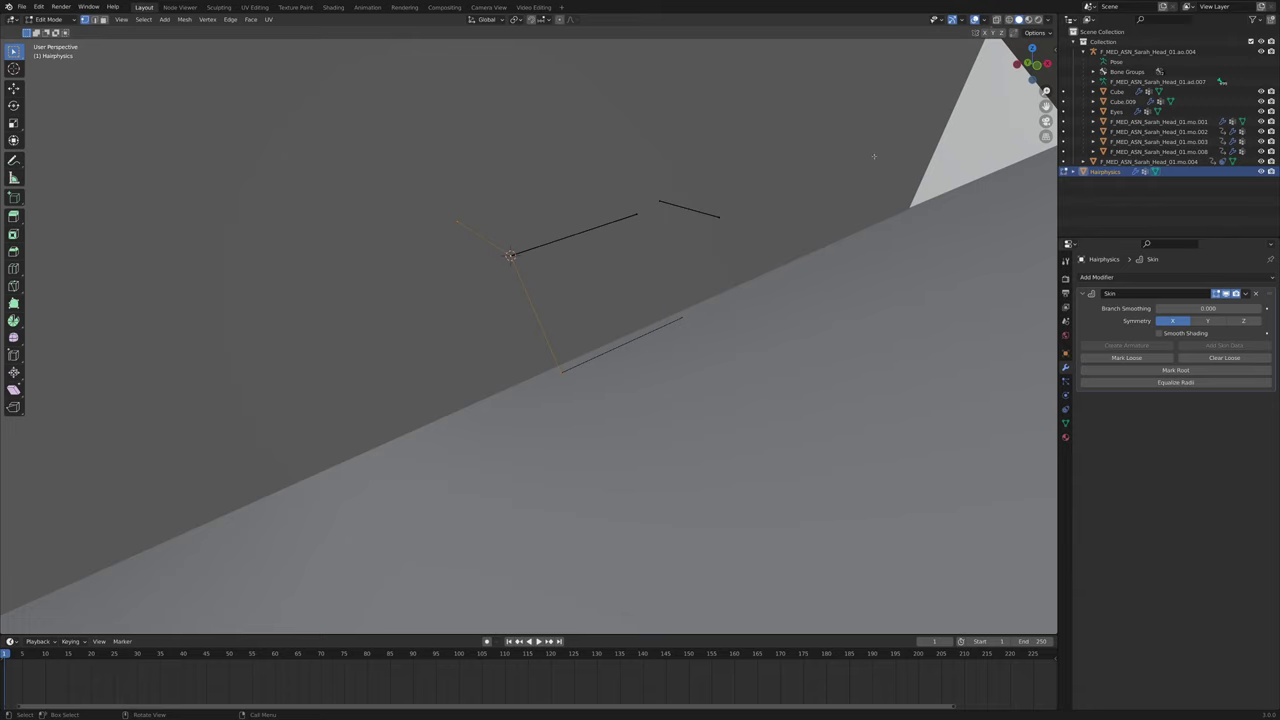
Shrink the skin radius of the Hairphysics chain into a thin strip, ending with a scale of about 0.38, and leave Edit Mode
key("ctrl+a")
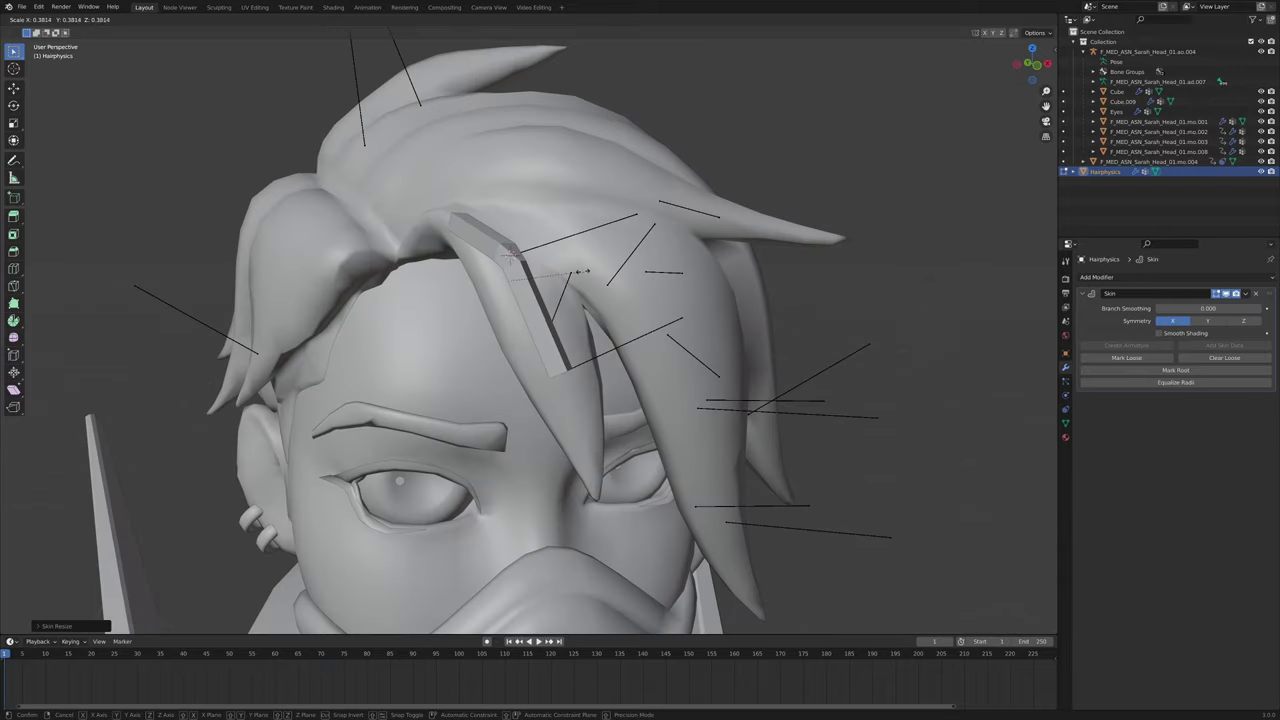
left_click(578, 272)
middle_click_drag(578, 272, 572, 300)
key("Tab")
Add Cloth physics to the Hairphysics object
left_click(1065, 395)
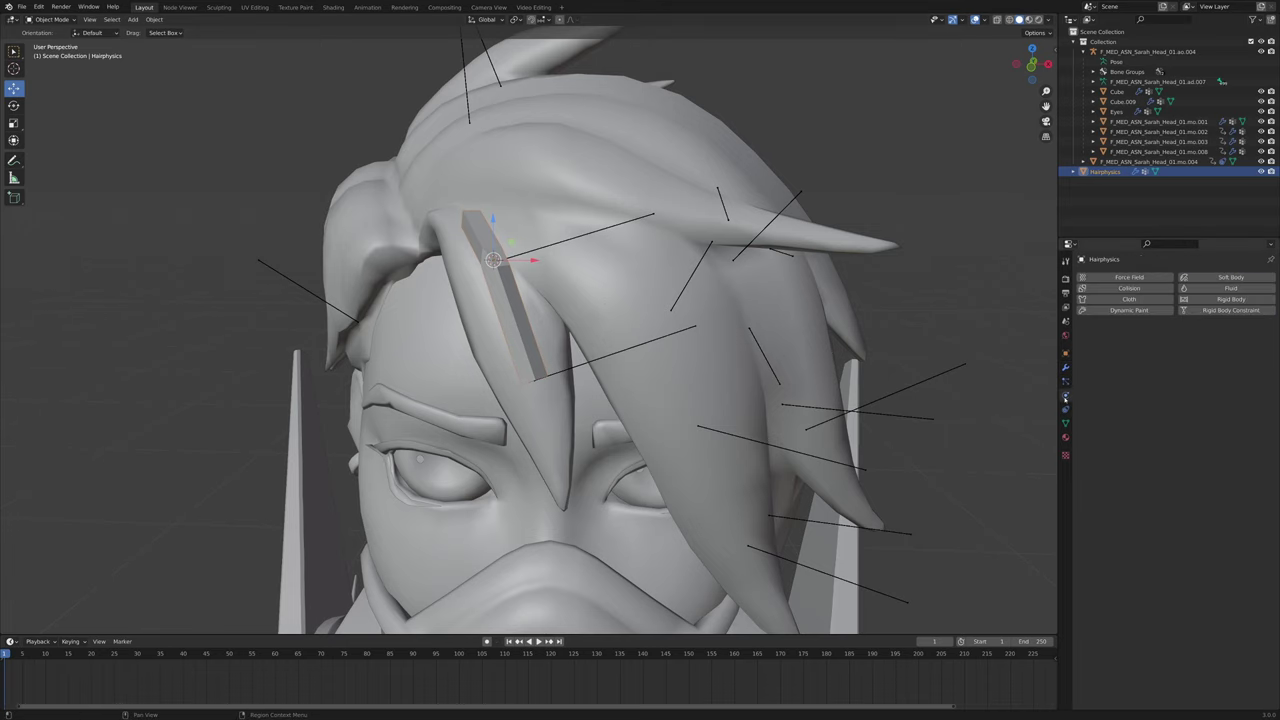
middle_click_drag(712, 345, 770, 348)
scroll(770, 348, "up", 2)
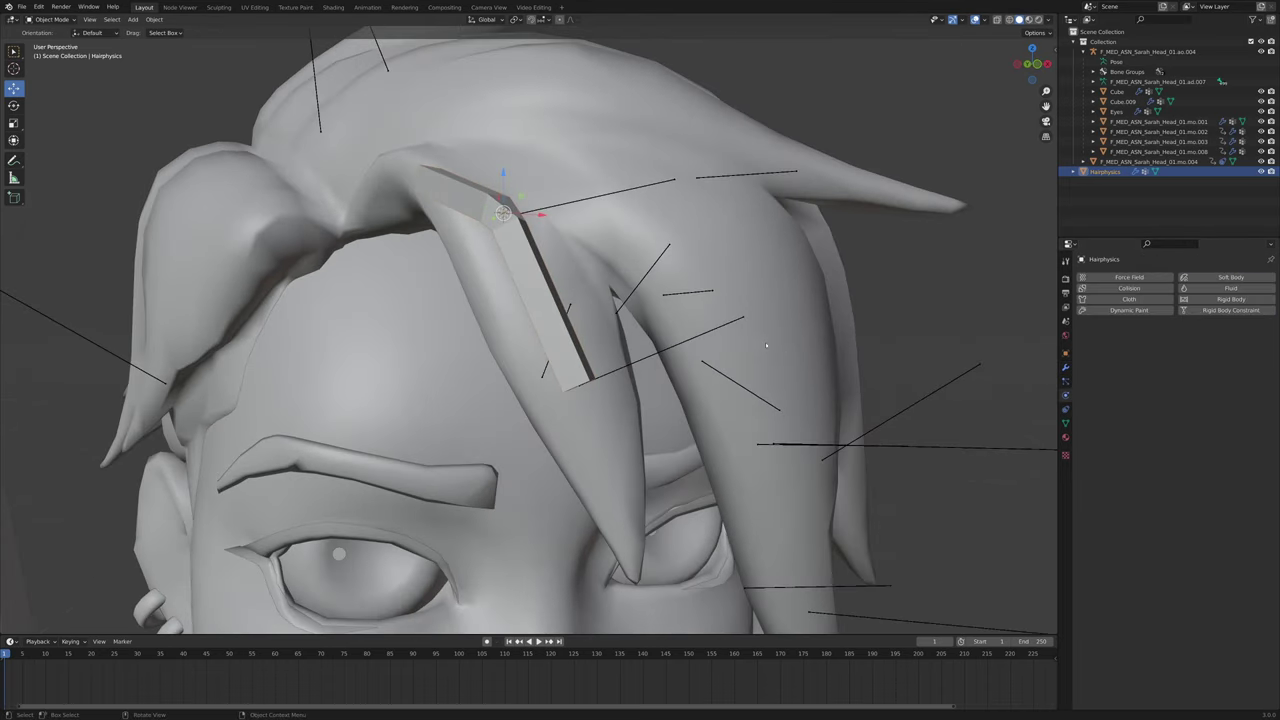
left_click(1125, 299)
Set the animation's end frame to 63 and play the cloth simulation once, returning to frame 1
scroll(900, 337, "down", 5)
scroll(880, 340, "up", 1)
scroll(770, 650, "down", 3)
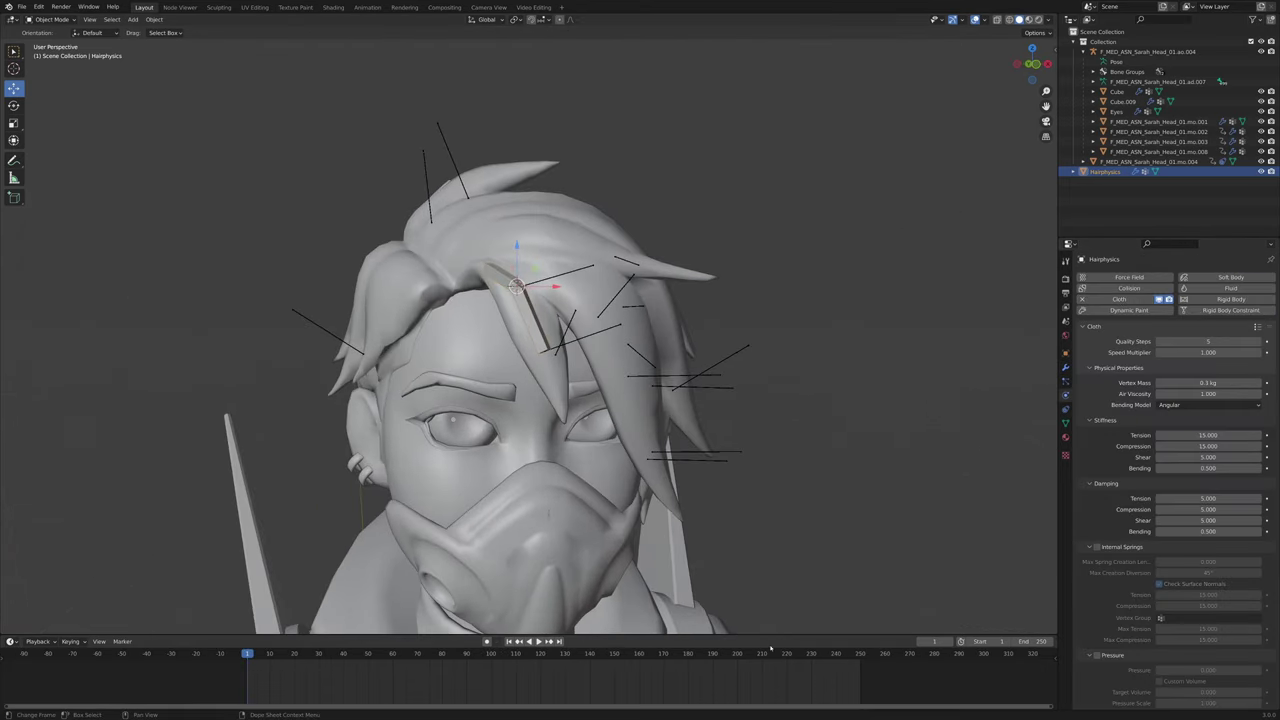
left_click_drag(1032, 641, 846, 641)
scroll(843, 494, "up", 6)
key("space")
scroll(837, 506, "down", 16)
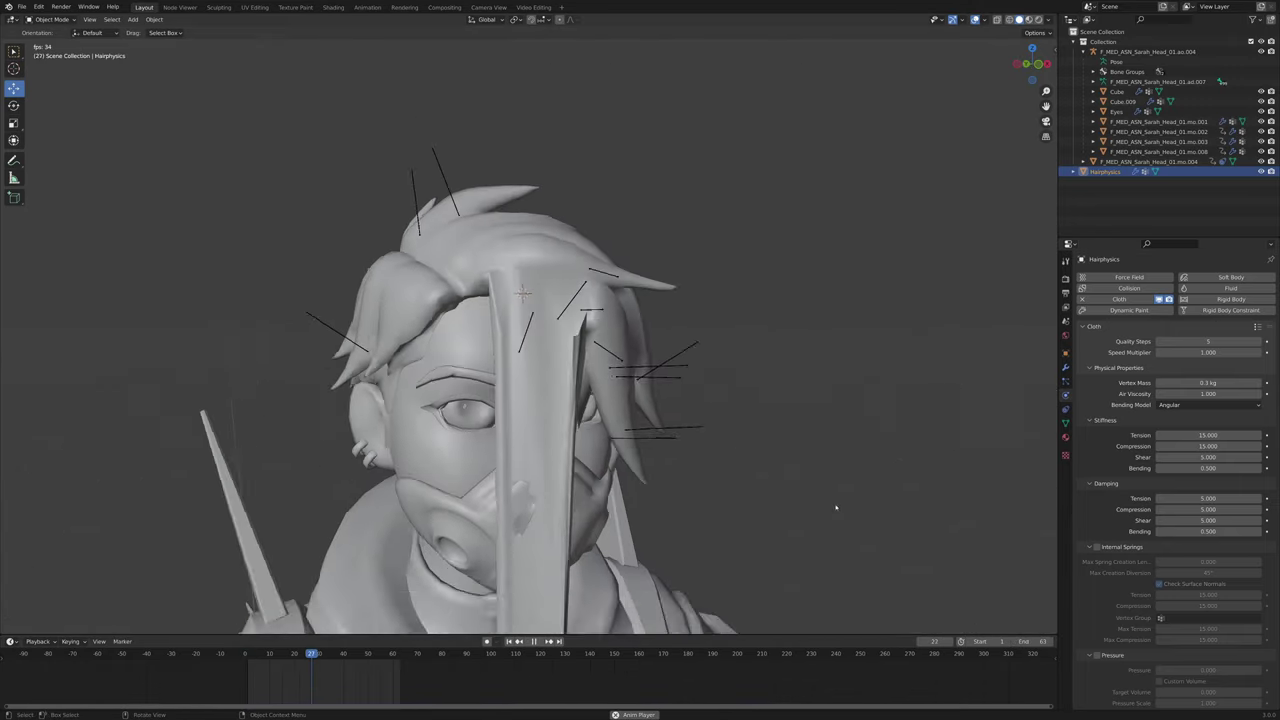
middle_click_drag(806, 532, 729, 611)
key("space")
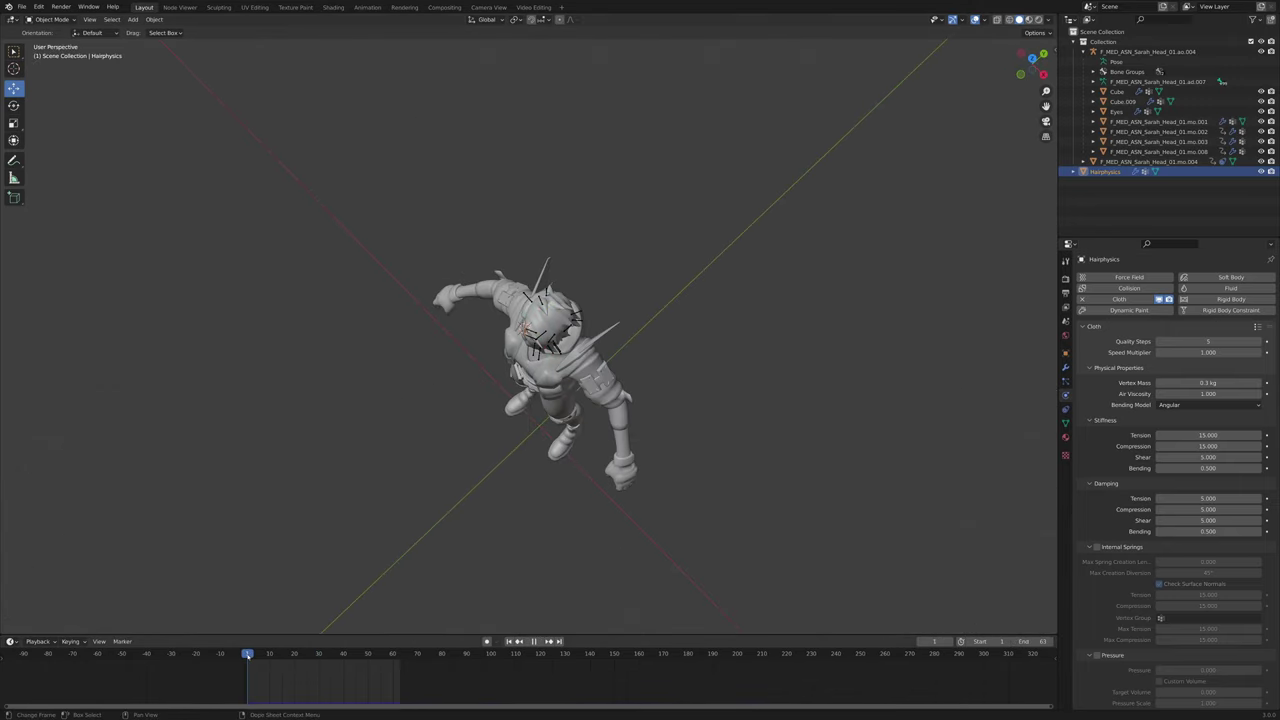
Set the pin group of the Hairphysics cloth to the Pin vertex group
scroll(400, 430, "up", 4)
middle_click_drag(390, 593, 419, 210)
scroll(410, 270, "up", 12)
scroll(1090, 541, "down", 5)
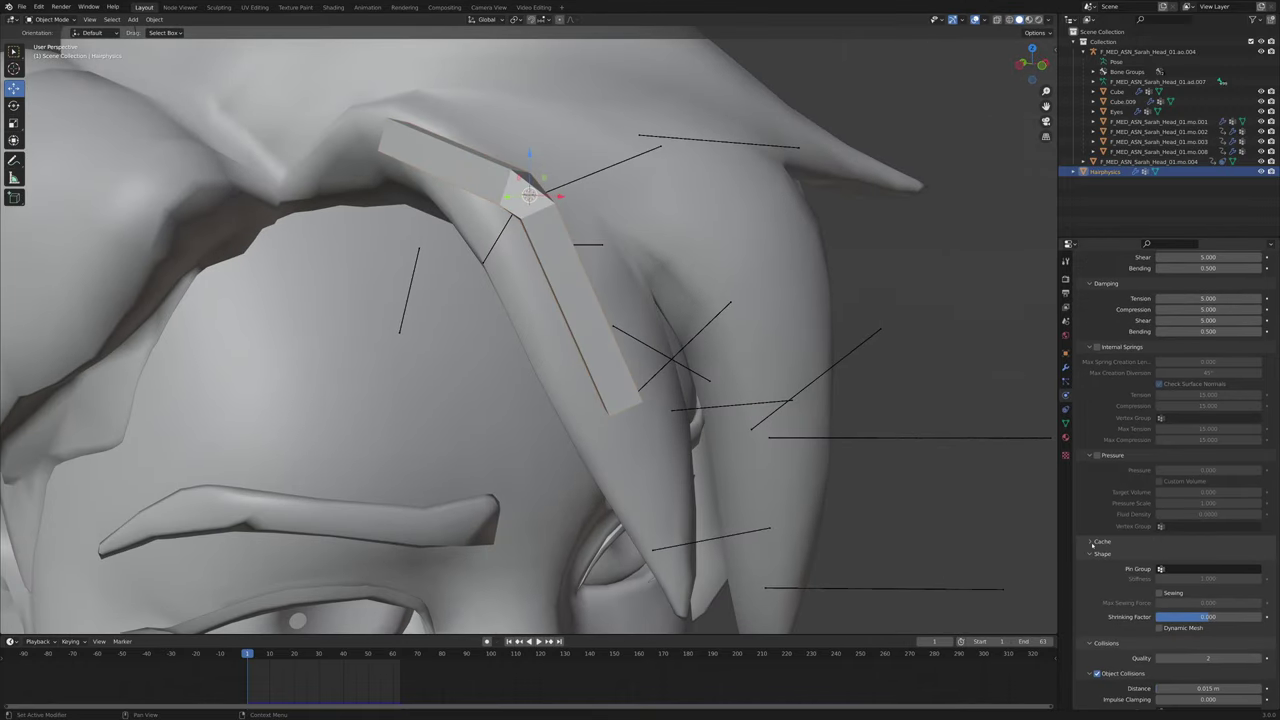
scroll(848, 463, "down", 8)
left_click(1100, 555)
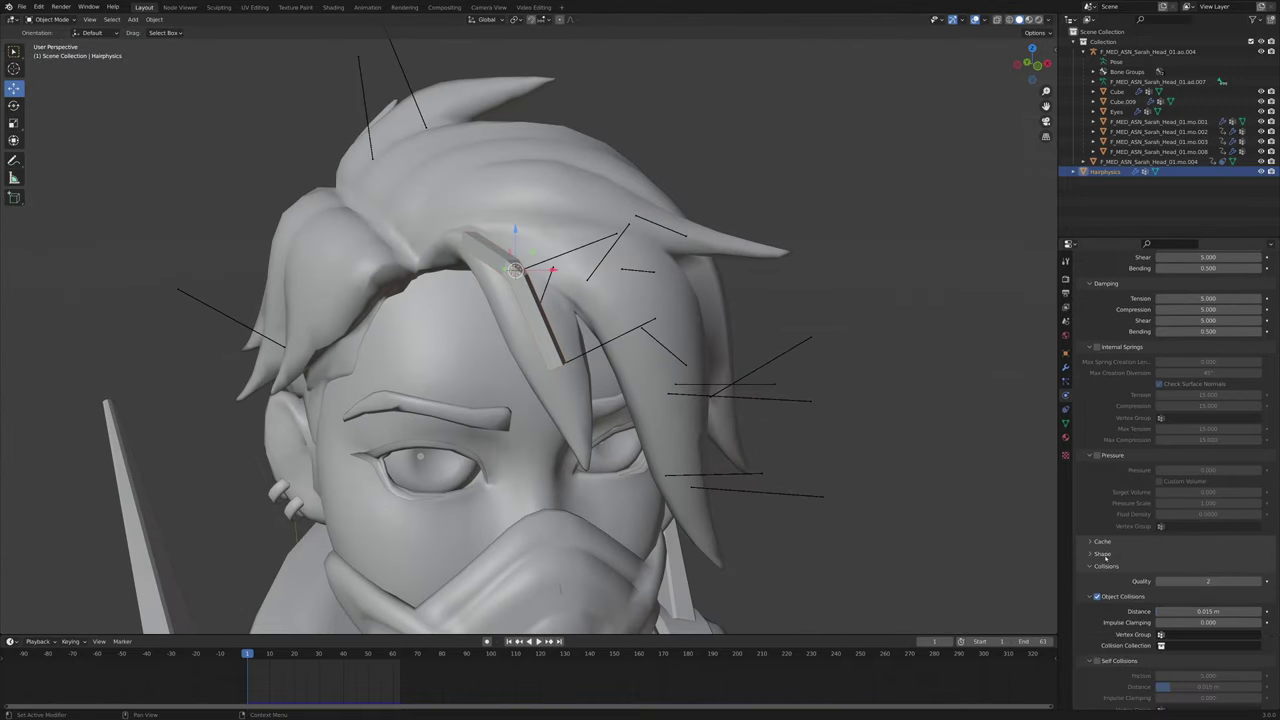
left_click(1100, 555)
scroll(1092, 490, "down", 3)
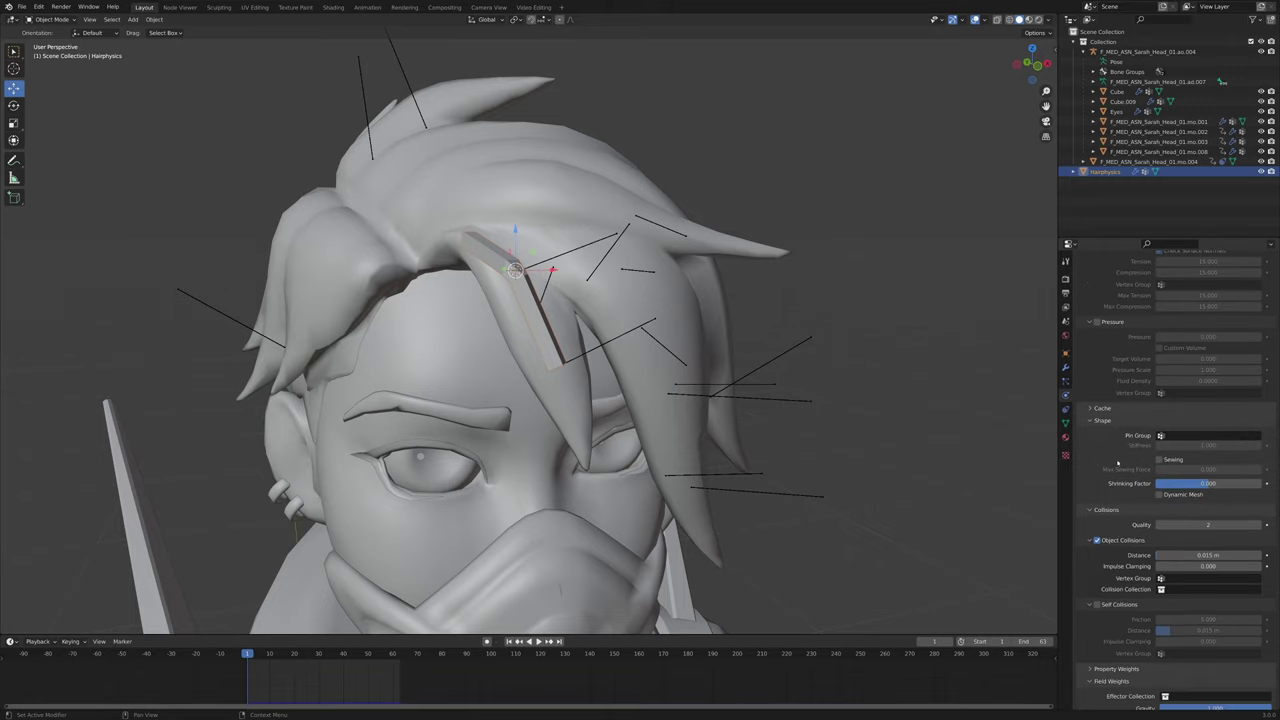
left_click(1170, 436)
left_click(1167, 450)
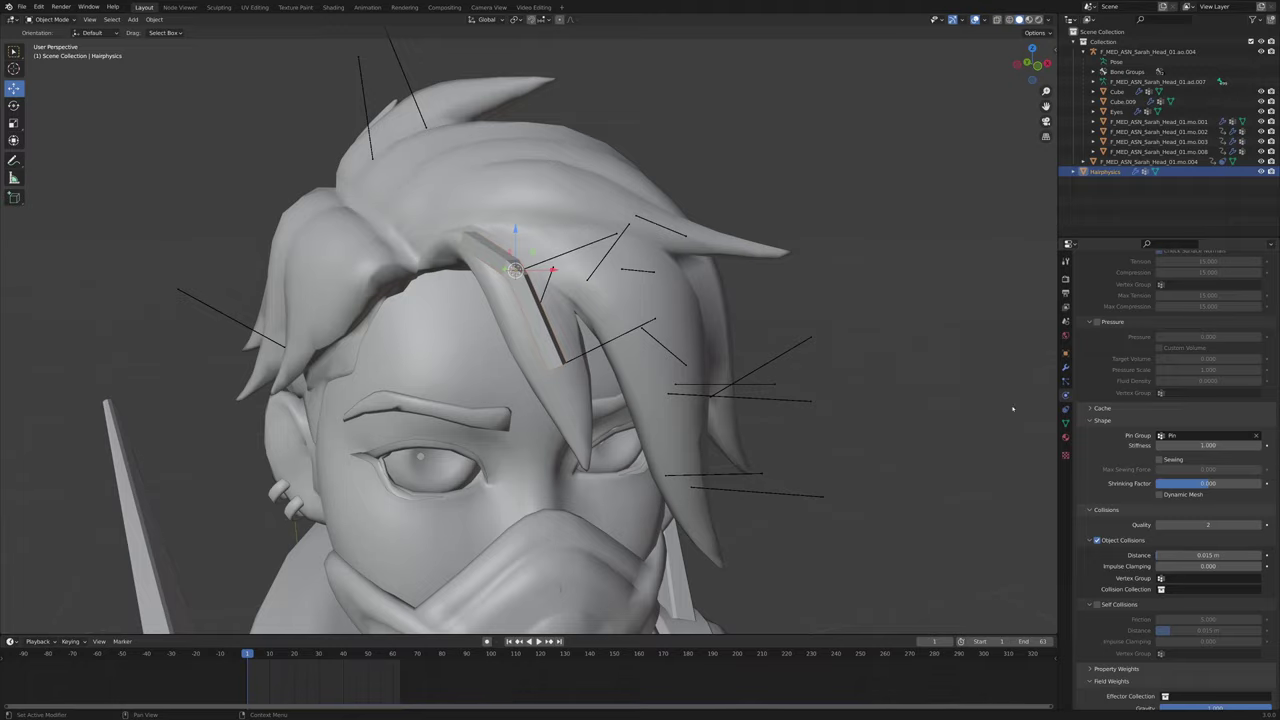
Examine the Hairphysics strip and its pinned upper part on the front hair from several angles
scroll(452, 234, "up", 7)
middle_click_drag(452, 236, 566, 290)
scroll(560, 335, "down", 1)
scroll(800, 163, "down", 6)
middle_click_drag(668, 330, 455, 312)
scroll(800, 163, "up", 6)
scroll(467, 285, "up", 4)
scroll(467, 285, "down", 6)
scroll(467, 300, "up", 5)
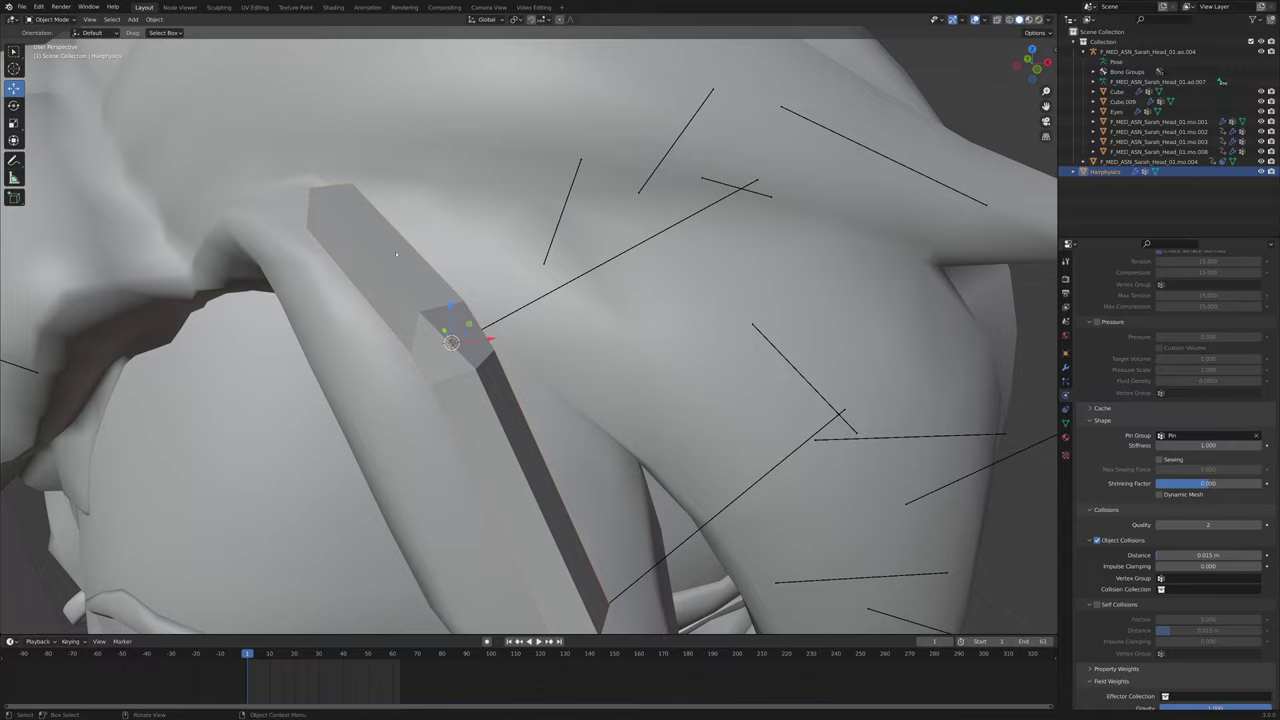
middle_click_drag(396, 255, 415, 185)
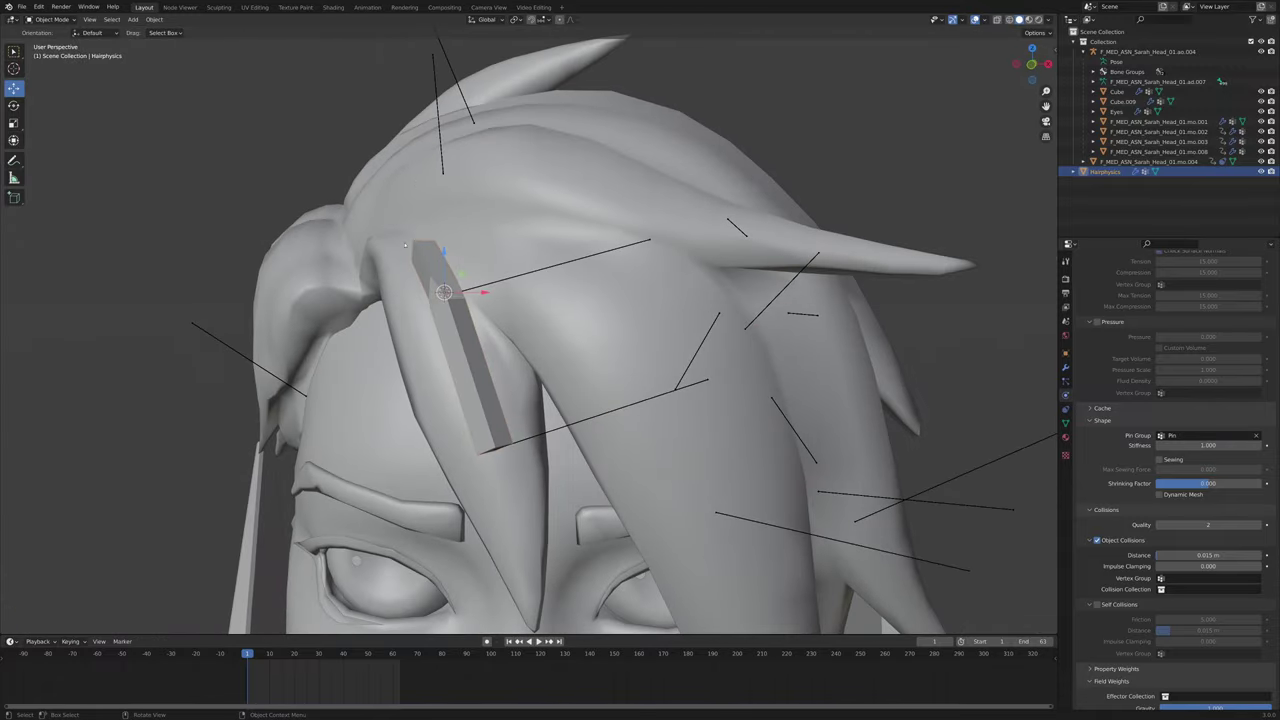
scroll(405, 245, "down", 3)
middle_click_drag(405, 245, 422, 431)
middle_click_drag(754, 295, 774, 310)
Play the cloth simulation, test-move the character's armature, and stop playback with Hairphysics selected at frame 1
key("space")
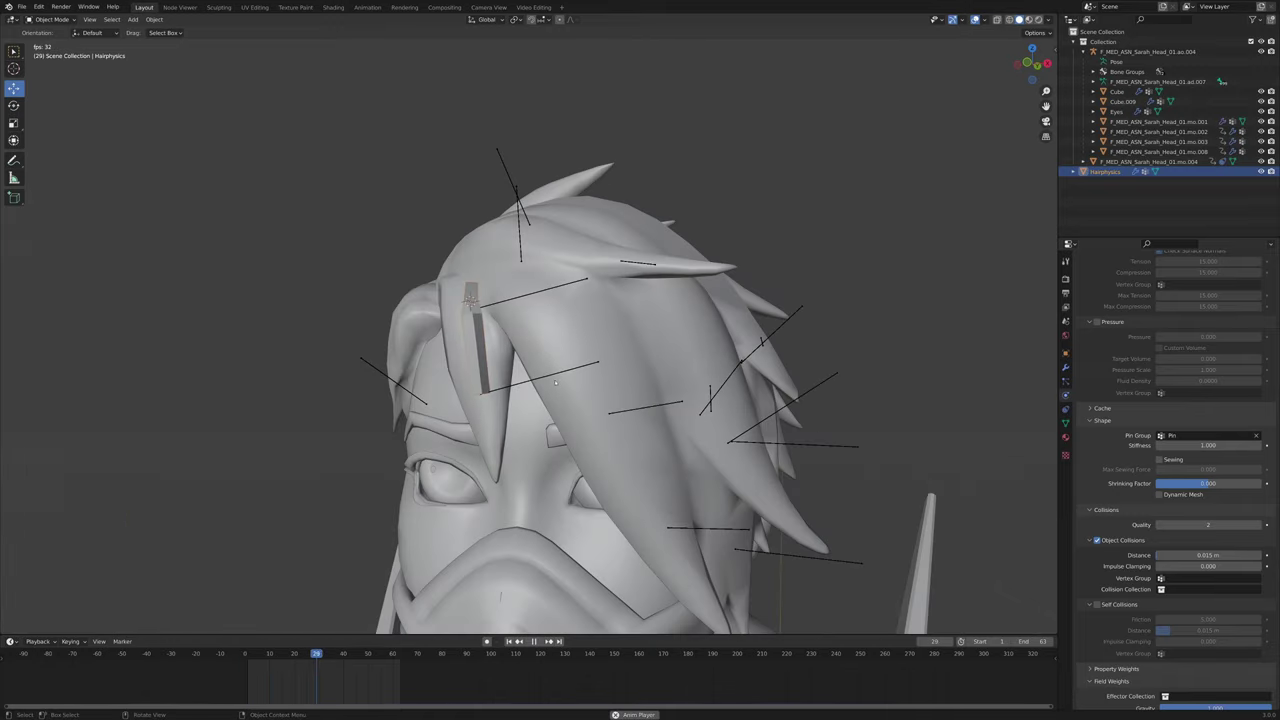
left_click(555, 382)
scroll(555, 382, "down", 3)
middle_click_drag(555, 382, 462, 392)
scroll(650, 420, "up", 4)
key("g")
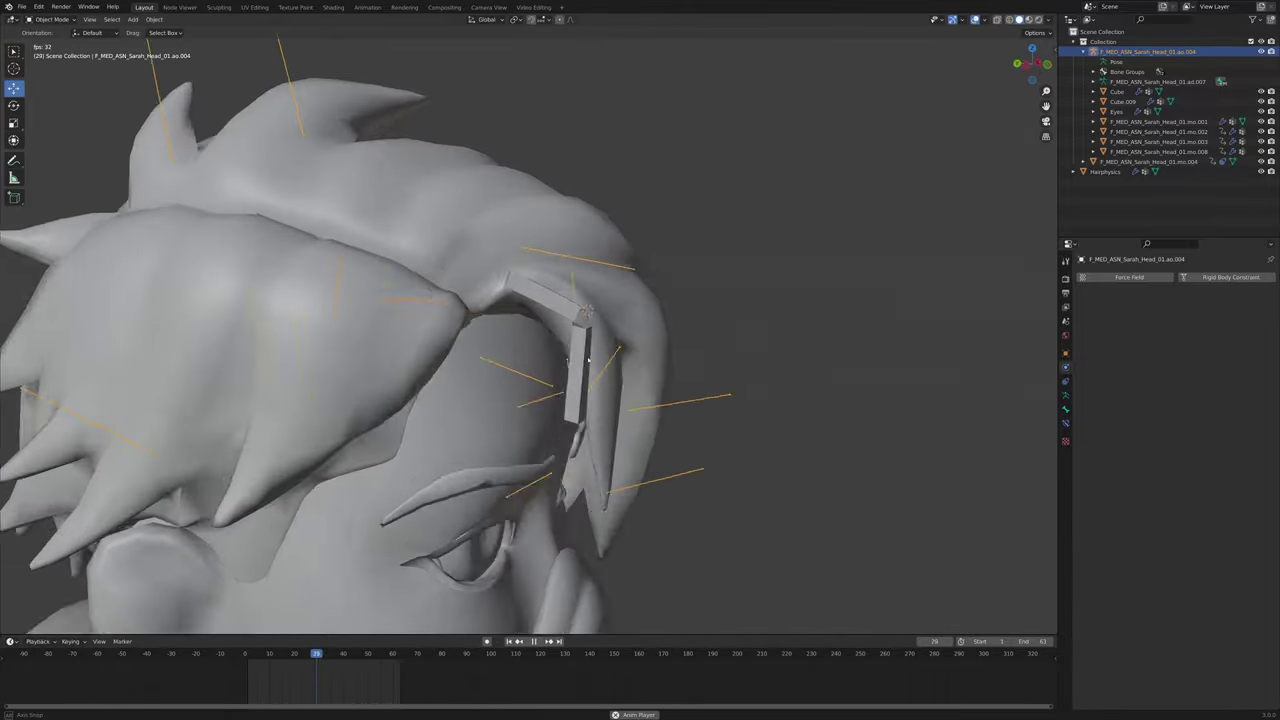
middle_click_drag(610, 262, 510, 250)
scroll(505, 250, "up", 1)
left_click(469, 255)
key("space")
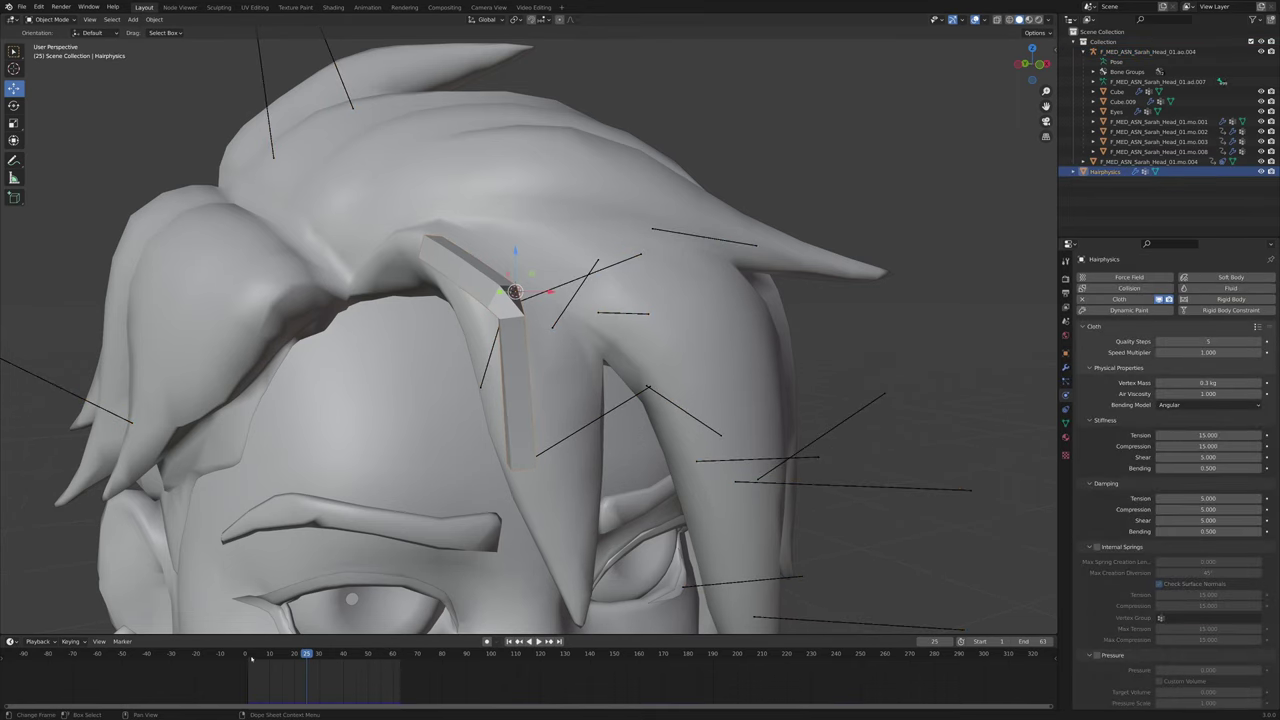
left_click_drag(244, 655, 249, 655)
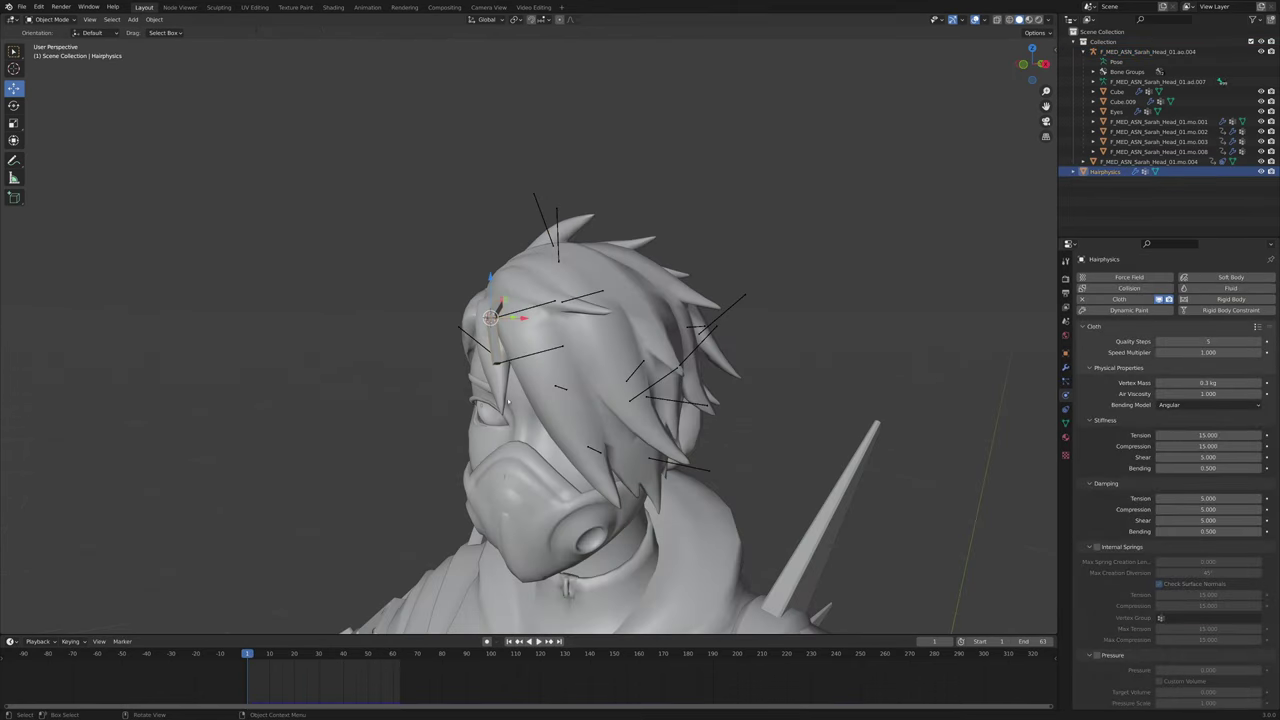
Add a Child Of constraint to Hairphysics with the armature F_MED_ASN_Sarah_Head_01.ao.004 as its target
middle_click_drag(760, 400, 910, 400)
scroll(910, 400, "up", 4)
left_click(1065, 409)
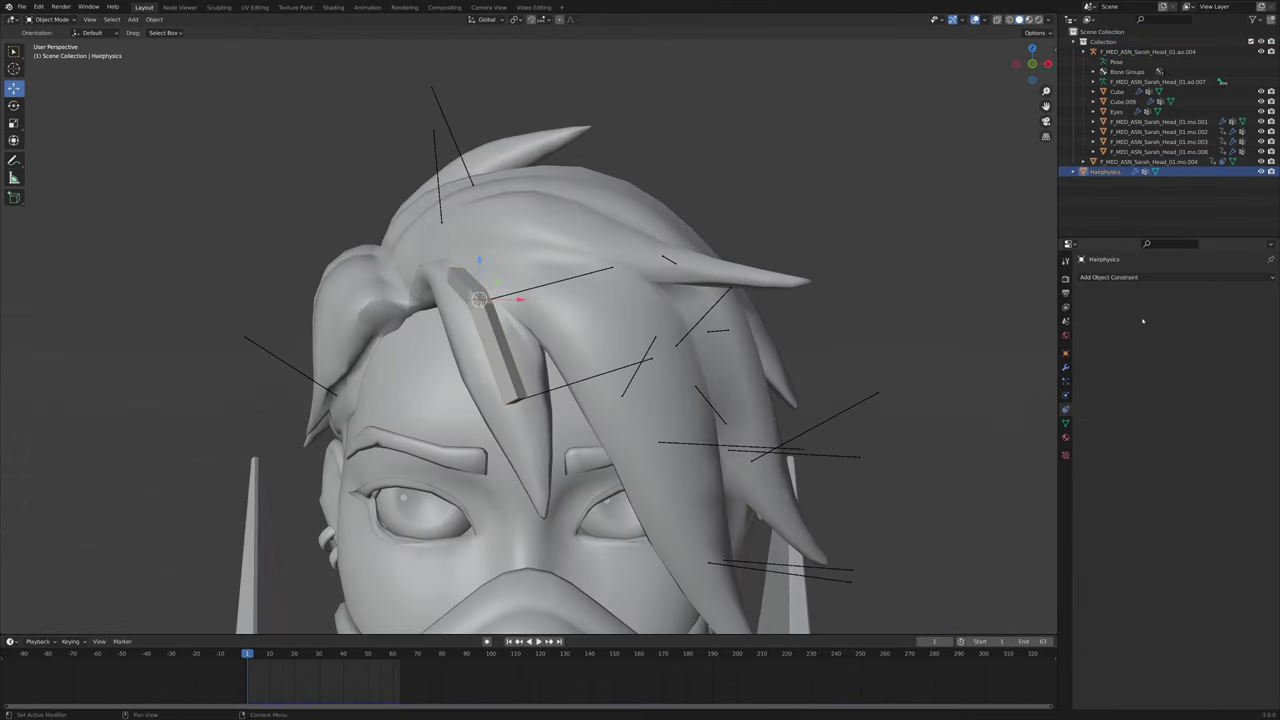
left_click(1150, 278)
left_click(1131, 281)
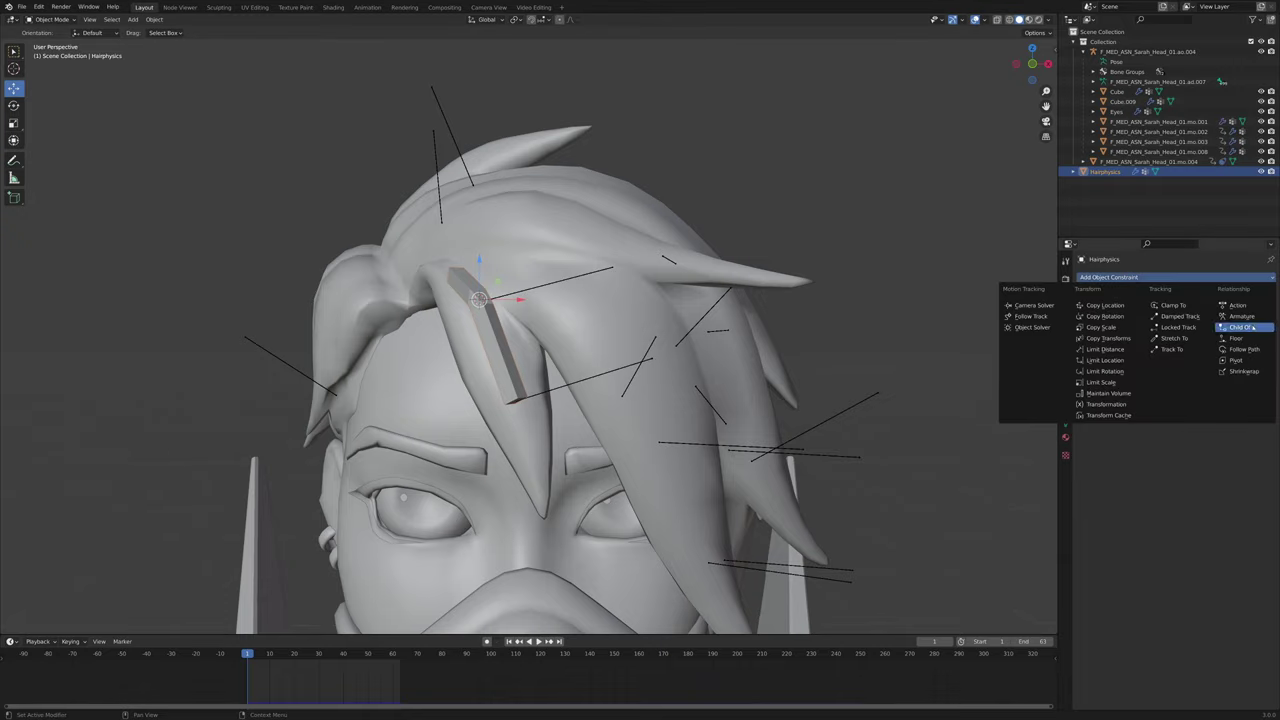
left_click(1221, 325)
left_click(1205, 308)
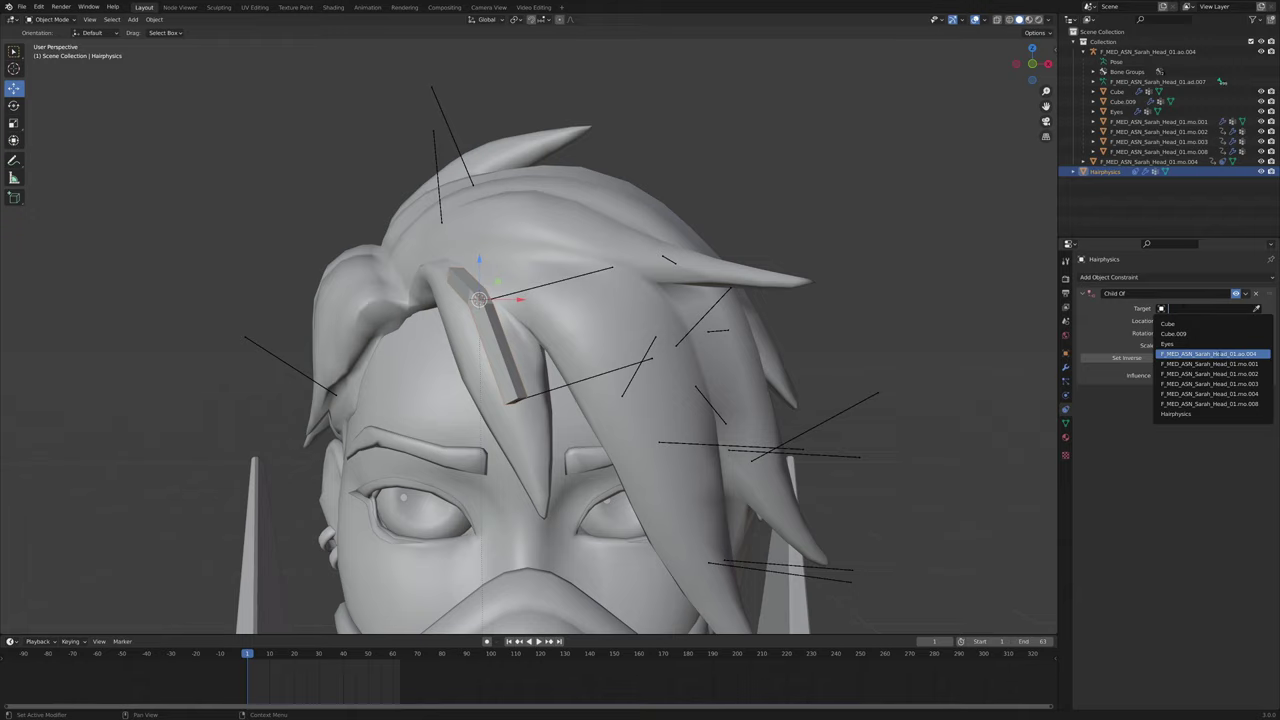
left_click(1217, 352)
Select the character's head meshes one after another to identify the separate parts
scroll(565, 356, "down", 4)
mouse_move(565, 356)
middle_mouse_down()
mouse_move(554, 357)
mouse_move(626, 391)
mouse_move(532, 400)
mouse_move(560, 470)
mouse_move(632, 450)
mouse_move(555, 410)
mouse_move(631, 364)
mouse_move(582, 368)
middle_mouse_up()
left_click(626, 391)
scroll(651, 406, "down", 4)
scroll(651, 406, "up", 3)
left_click(532, 410)
left_click(560, 478)
scroll(632, 450, "down", 3)
scroll(632, 450, "up", 4)
left_click(586, 434)
left_click(580, 366)
scroll(560, 366, "up", 2)
left_click(497, 358)
left_click(480, 398)
middle_click_drag(480, 398, 492, 322, "shift")
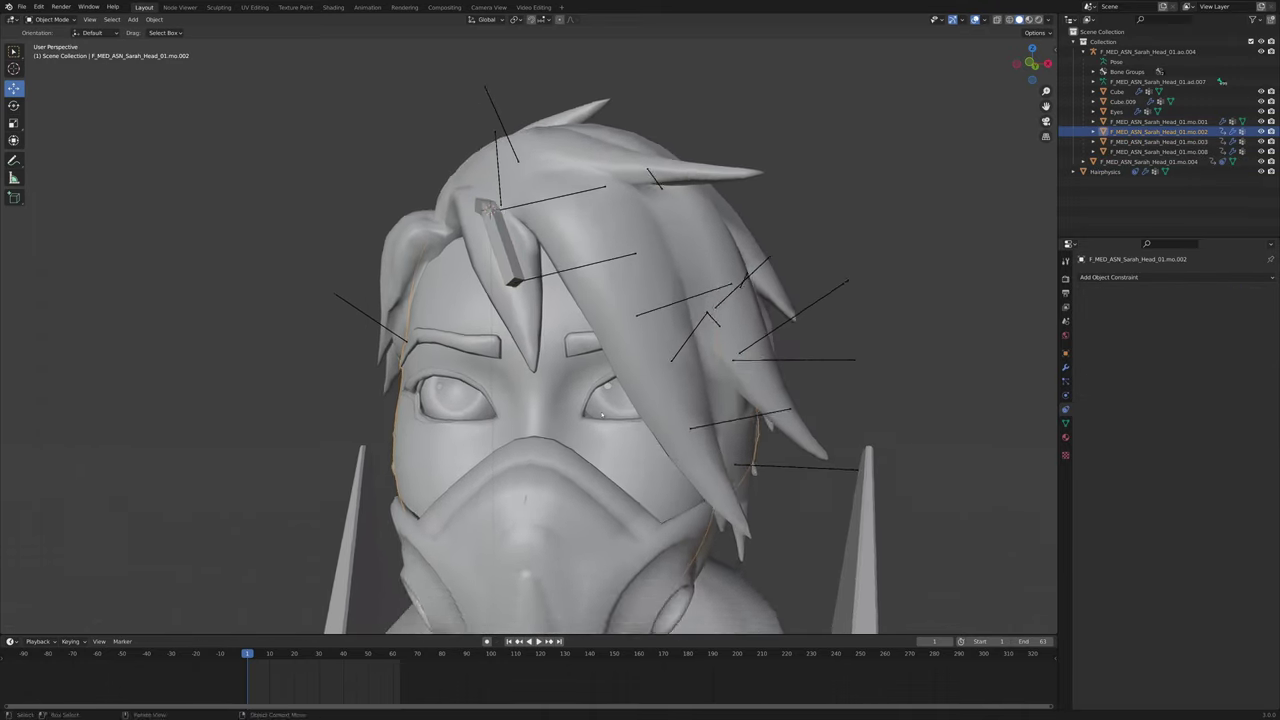
Toggle the viewport display of the face mesh's Subdivision modifier back and forth to compare the mesh
scroll(492, 325, "up", 1)
left_click(1065, 368)
middle_click_drag(900, 372, 856, 381)
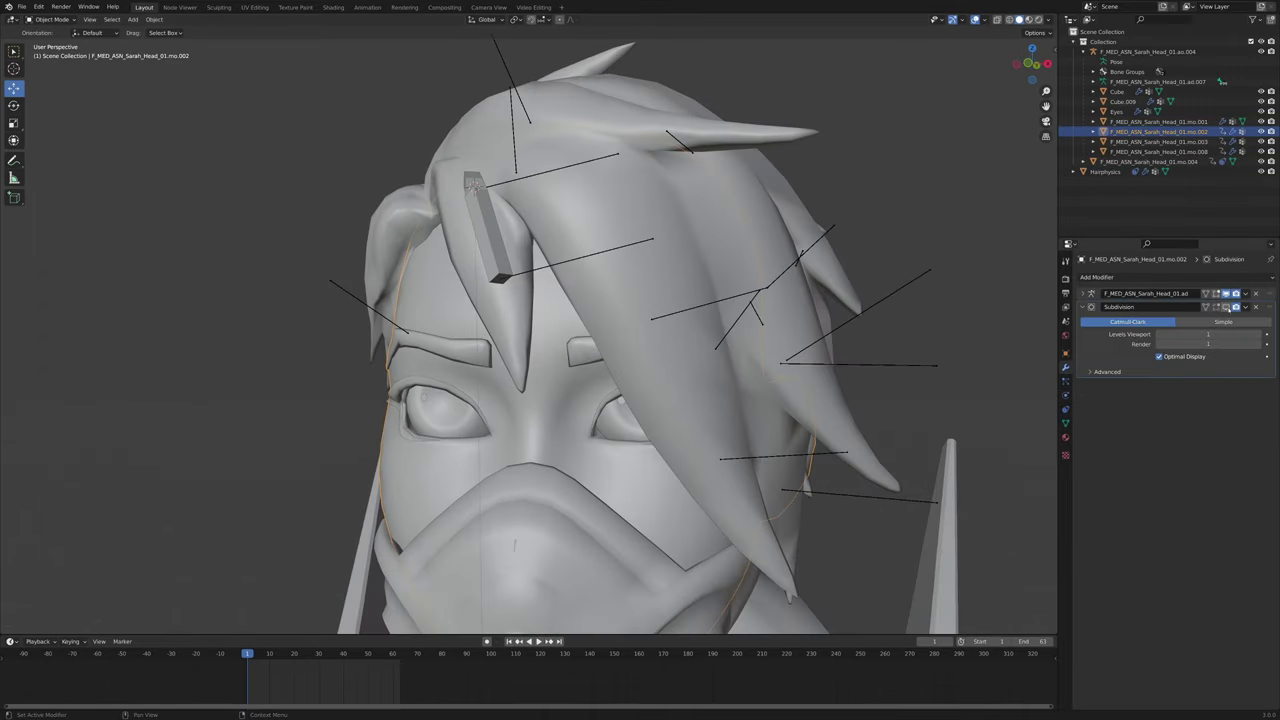
left_click(1226, 307)
left_click(1226, 307)
Select the Eyes mesh and toggle its Subdivision modifier's viewport display back and forth for comparison
left_click(440, 408)
middle_click_drag(440, 408, 442, 368)
scroll(438, 366, "up", 4)
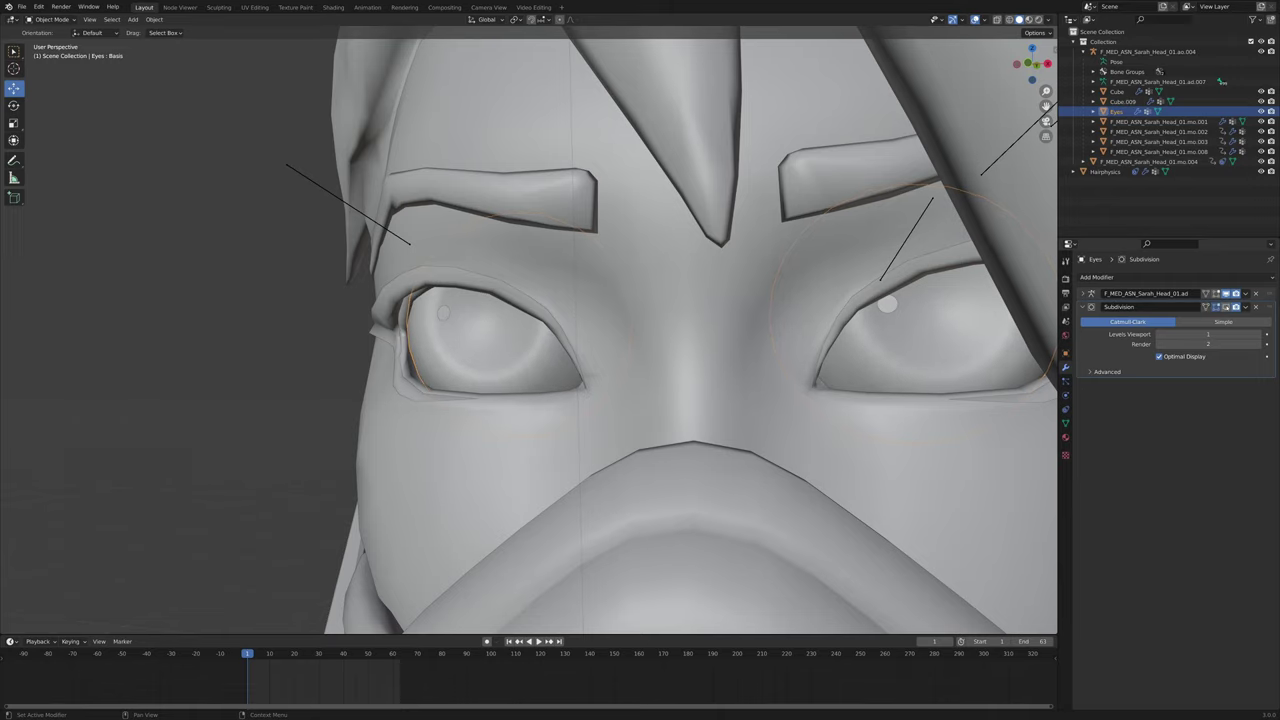
left_click(1226, 307)
left_click(1226, 307)
scroll(640, 340, "down", 5)
middle_click_drag(640, 340, 625, 375)
scroll(625, 375, "up", 2)
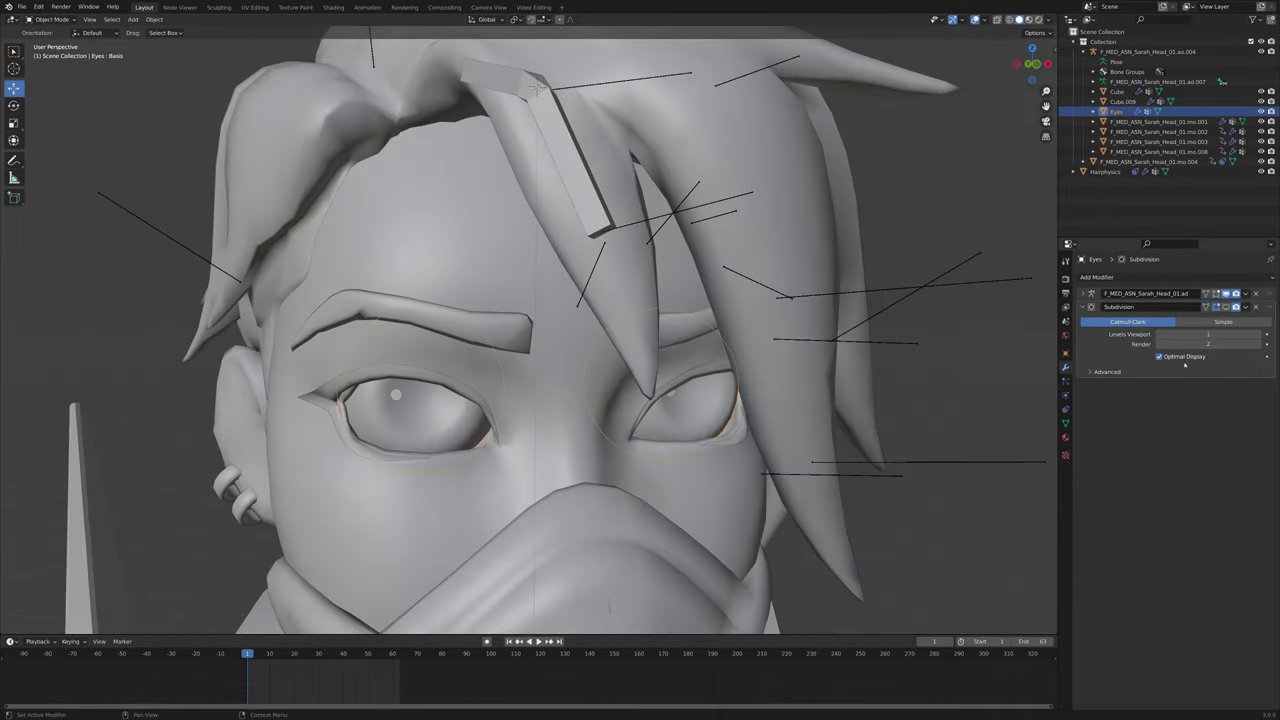
scroll(730, 338, "down", 1)
middle_click_drag(730, 338, 728, 357)
scroll(728, 357, "down", 3)
Set the bone of the Hairphysics Child Of constraint to head and set the constraint's inverse
left_click(728, 357)
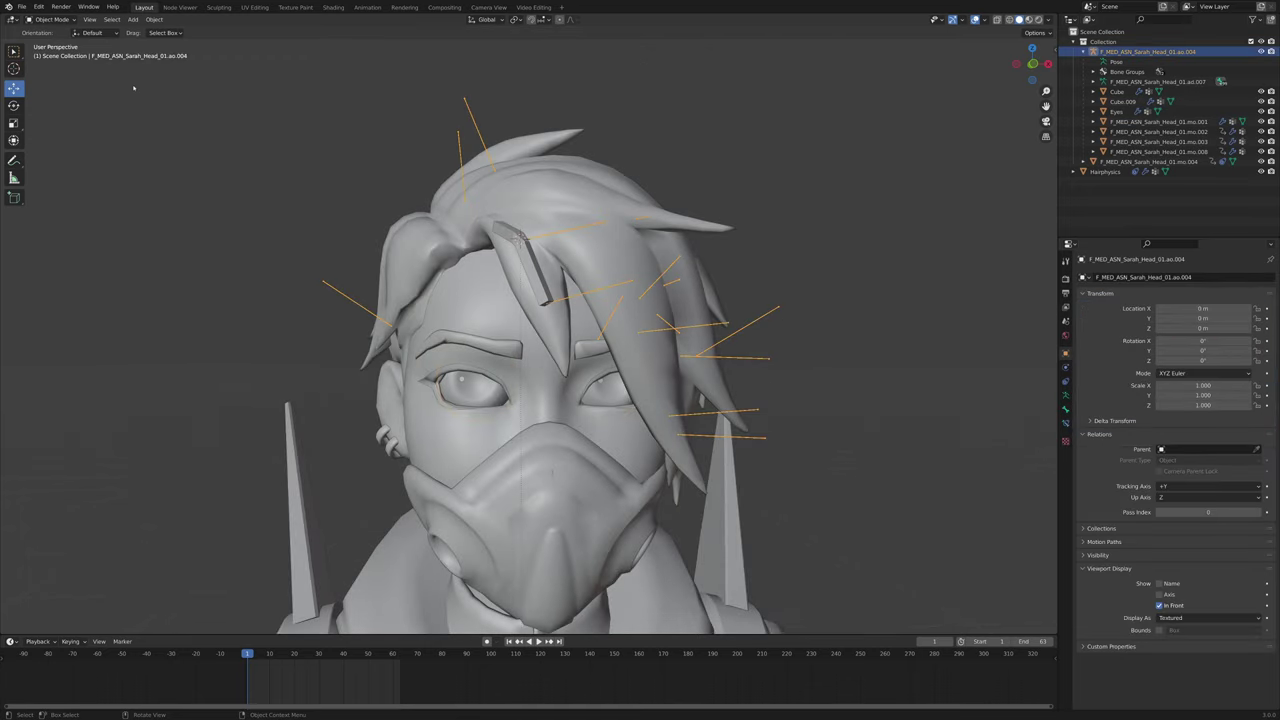
scroll(640, 247, "up", 2)
scroll(640, 247, "up", 1)
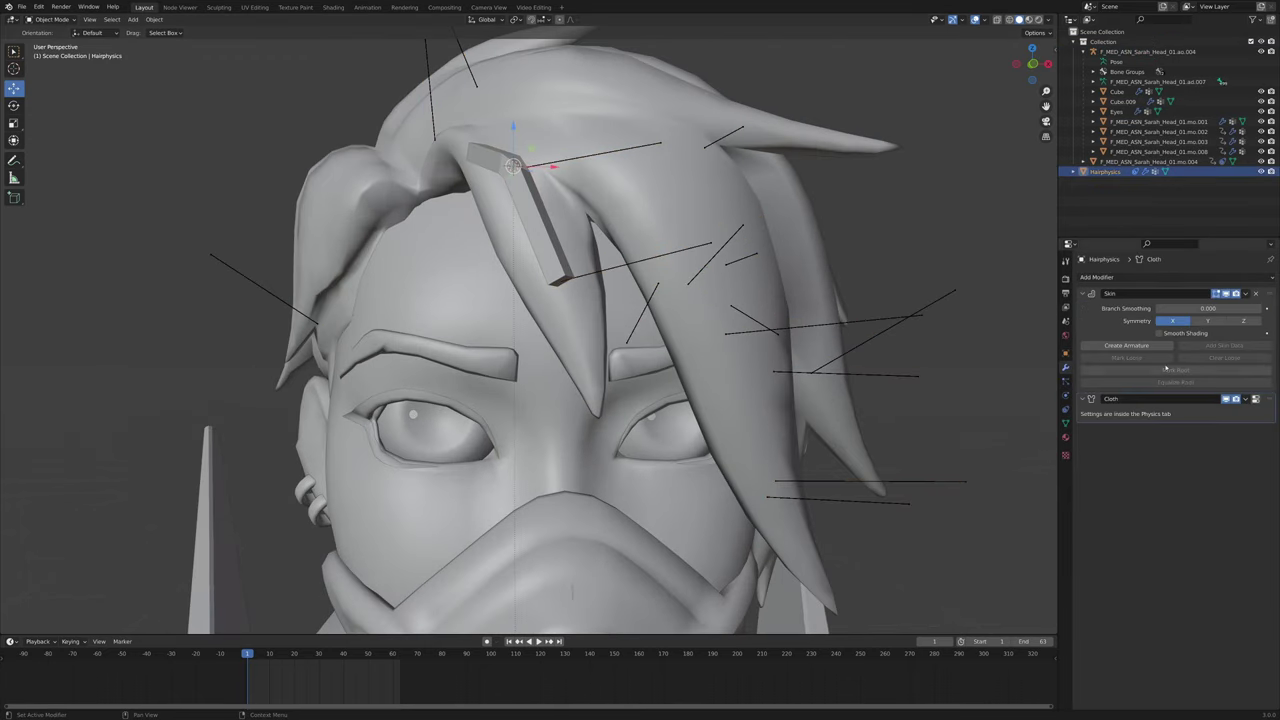
left_click(1065, 409)
left_click(1161, 320)
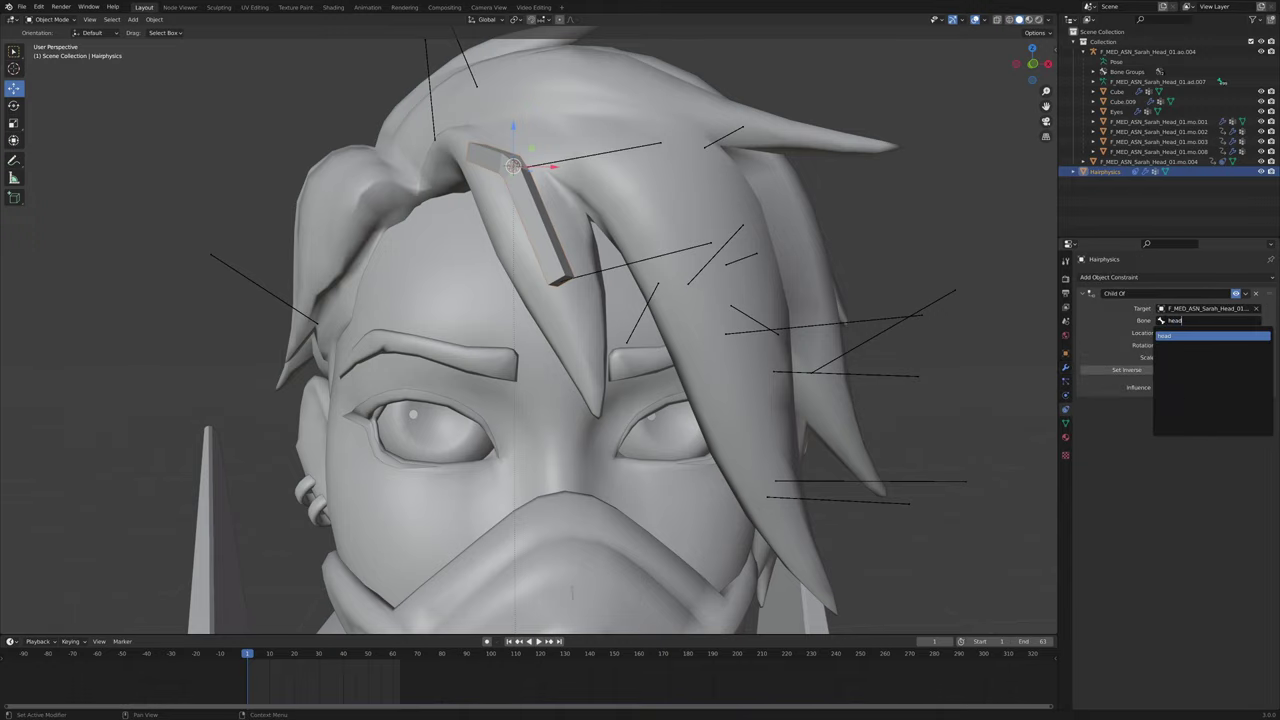
key("Return")
left_click(1085, 370)
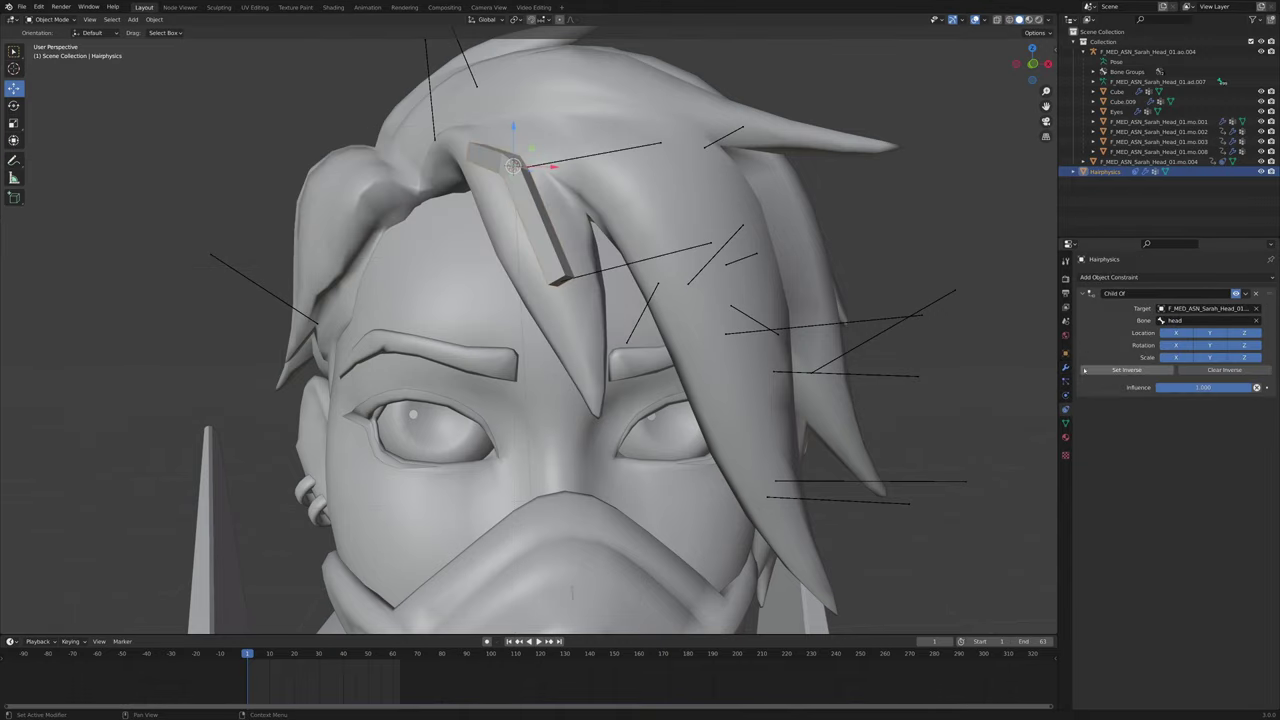
Play the simulation and test-move the armature by about 0.14 m, discarding the move
scroll(650, 285, "down", 5)
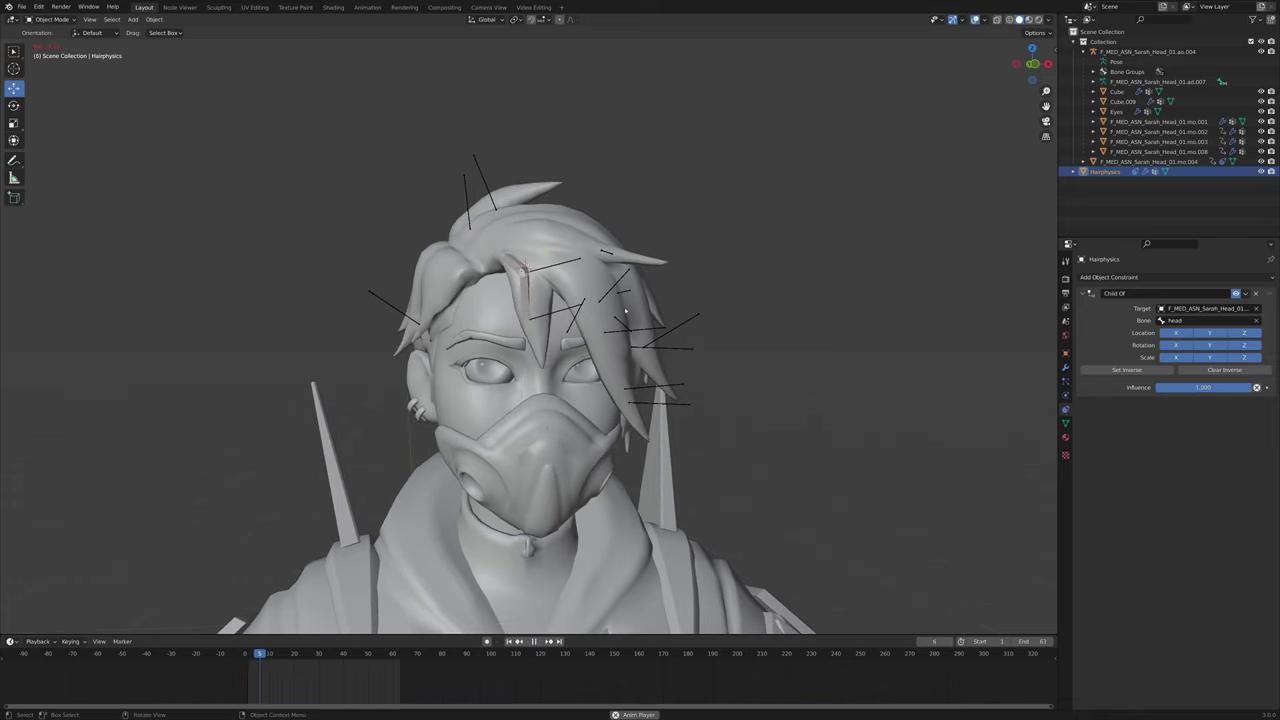
left_click(584, 306)
key("g")
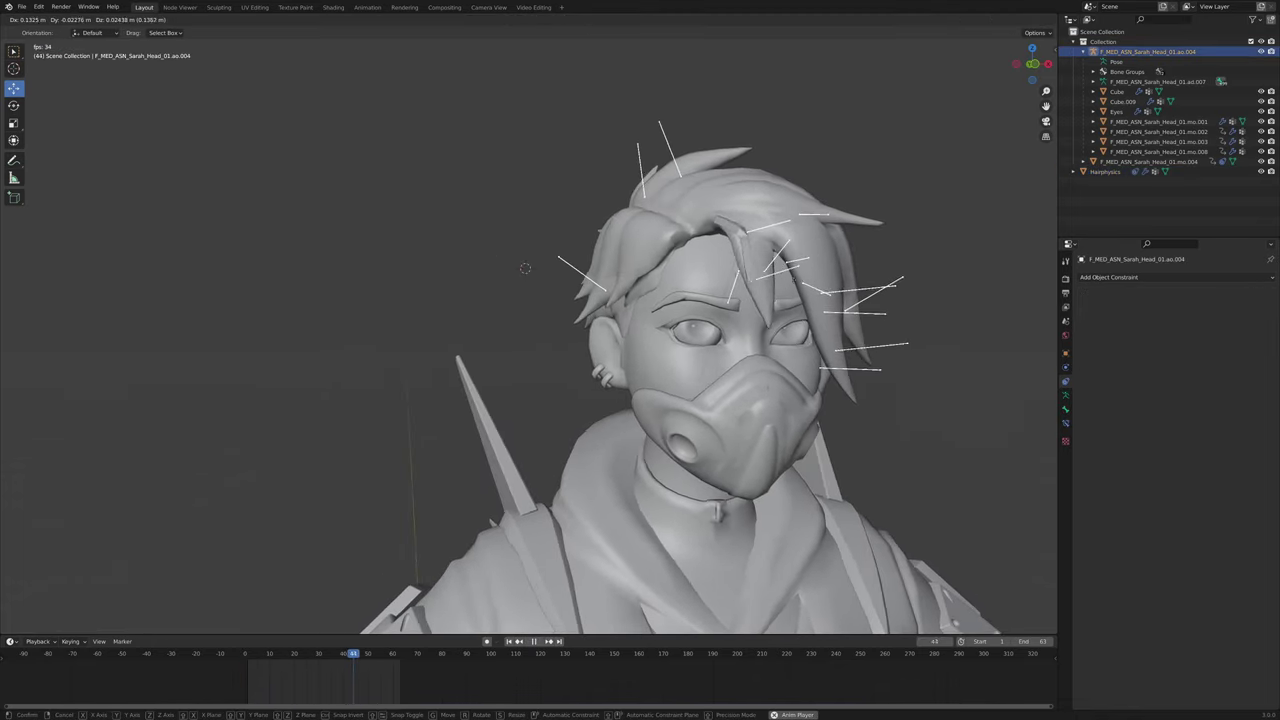
right_click(525, 268)
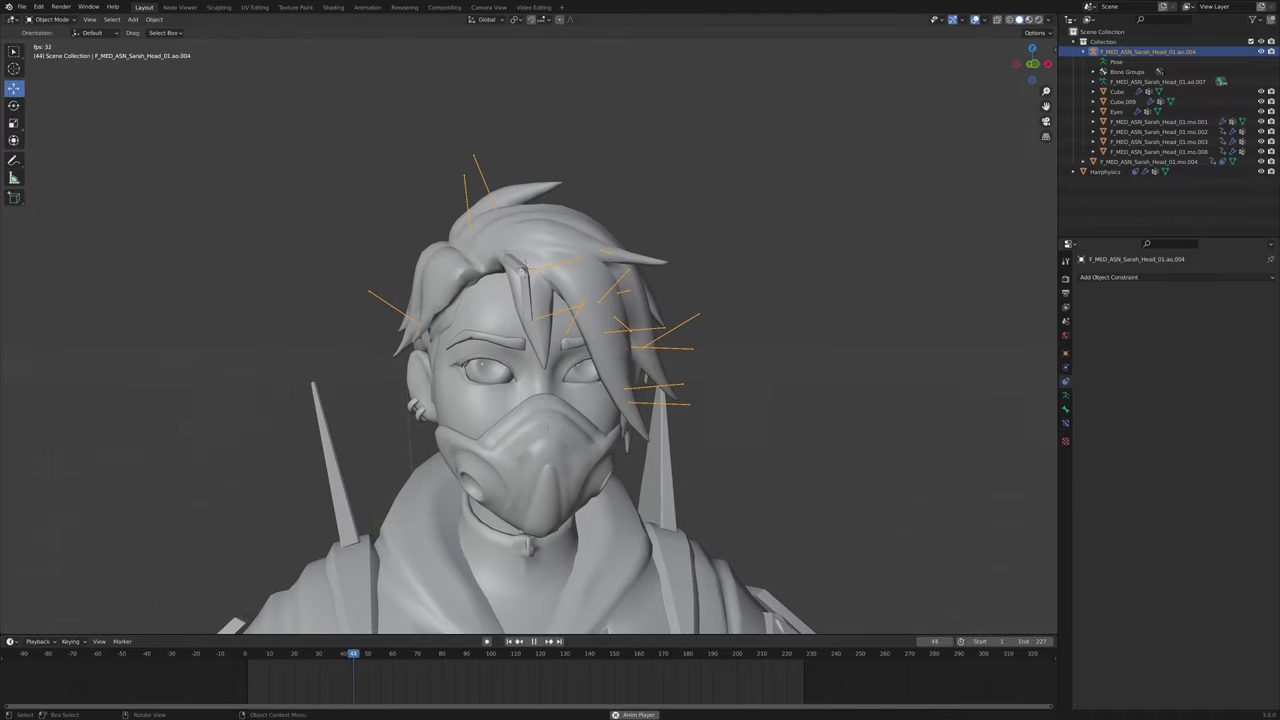
Repeat test moves of the armature during playback and examine the hair strip's swing from the side of the head
key("g")
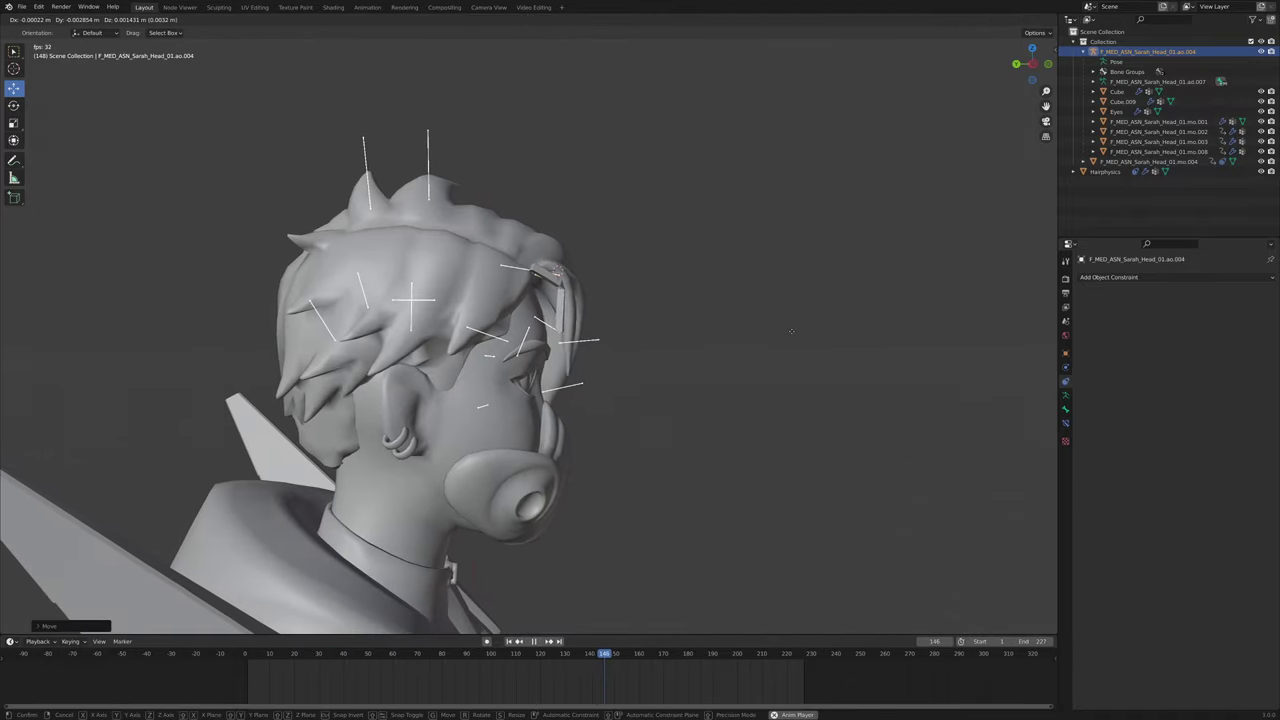
right_click(791, 331)
scroll(778, 331, "up", 4)
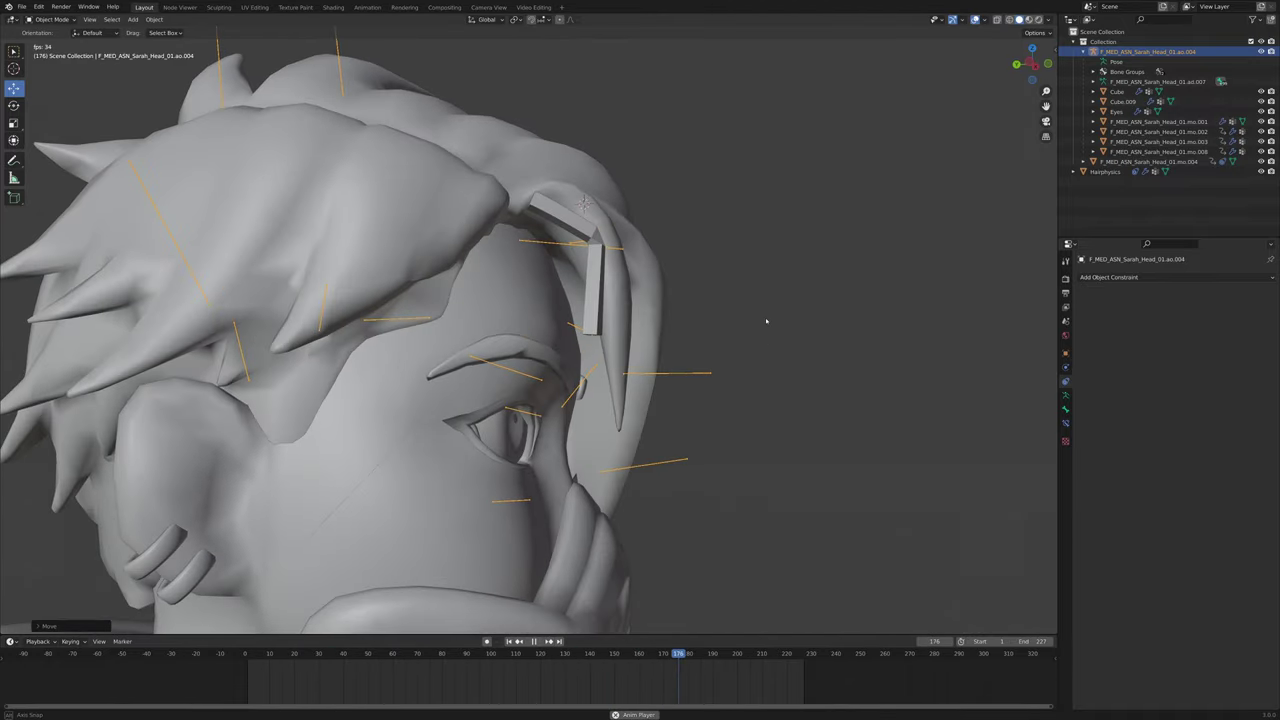
middle_click_drag(766, 320, 657, 317)
key("g")
right_click(598, 310)
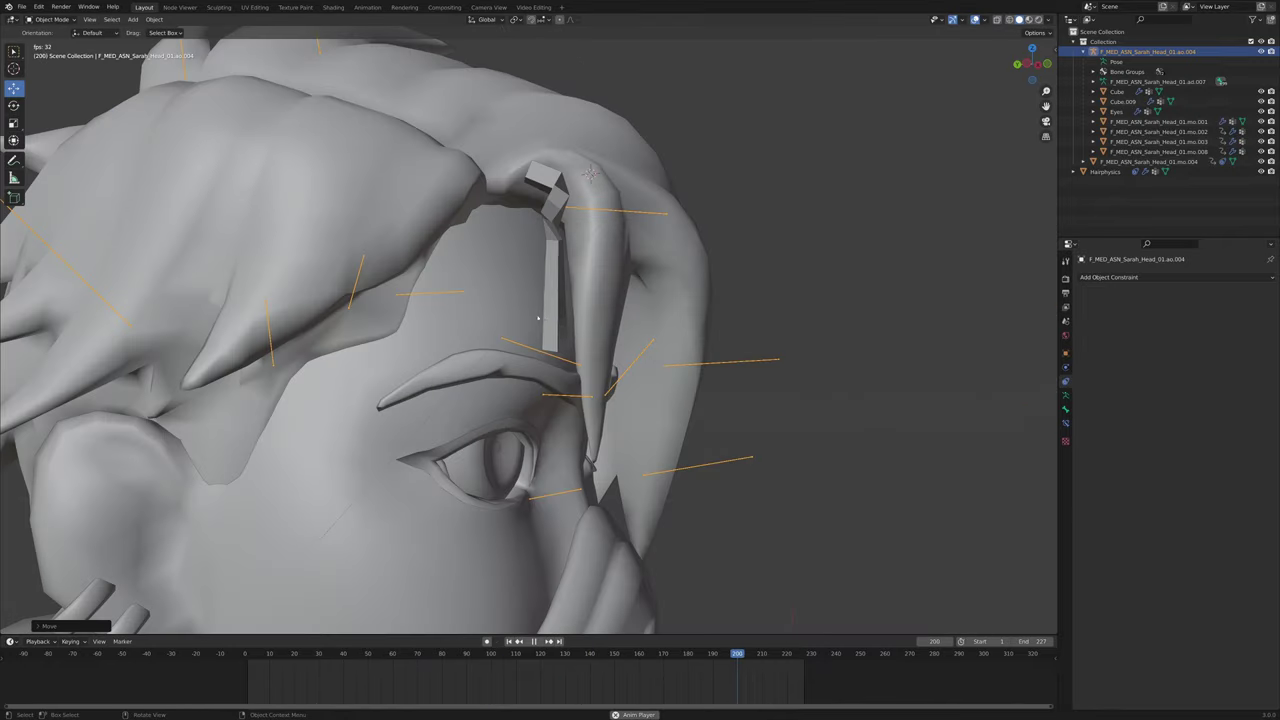
left_click(628, 280)
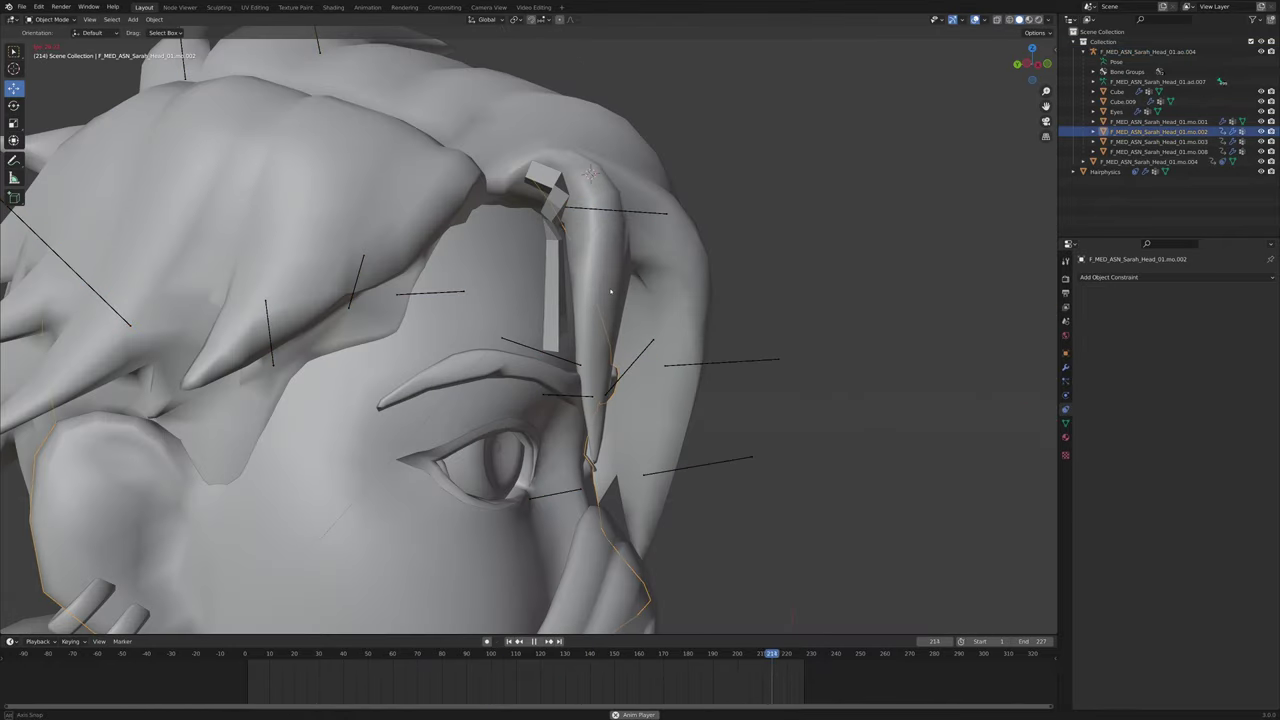
middle_click_drag(629, 280, 560, 343)
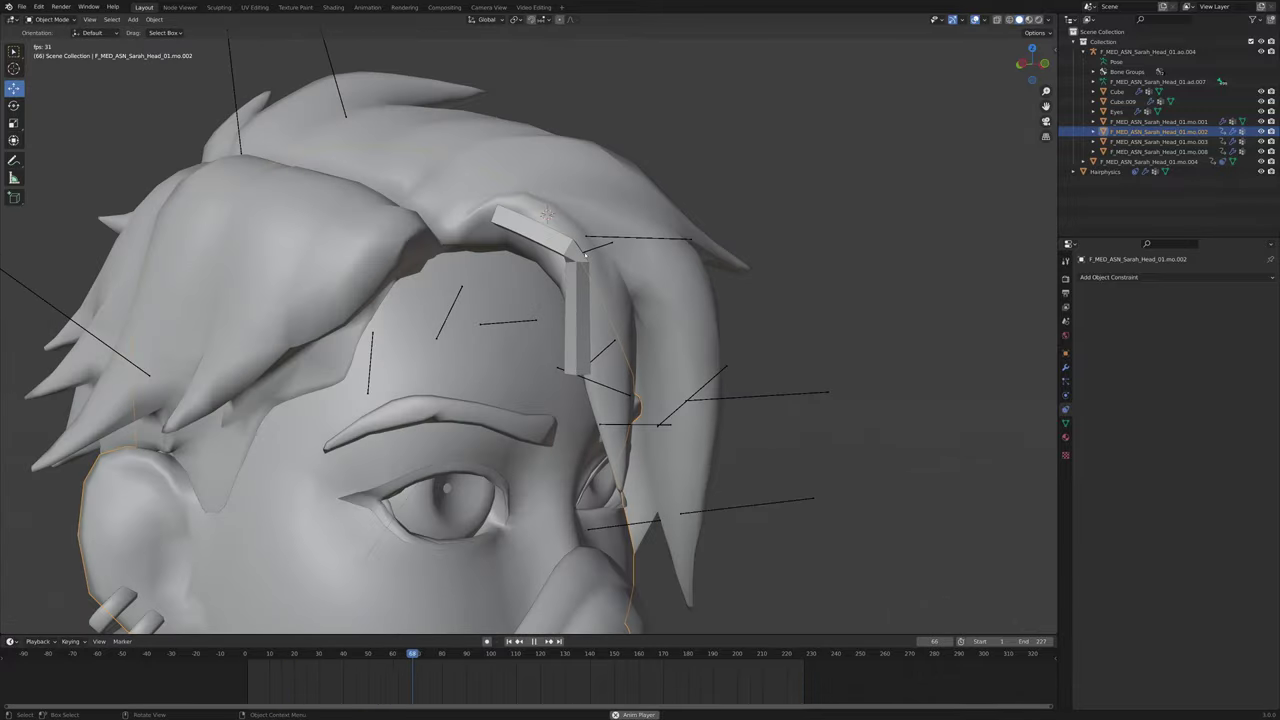
Test-move the armature during playback while viewing the hair strip from the side, discarding the move
left_click(585, 255)
middle_click_drag(585, 255, 729, 304)
key("g")
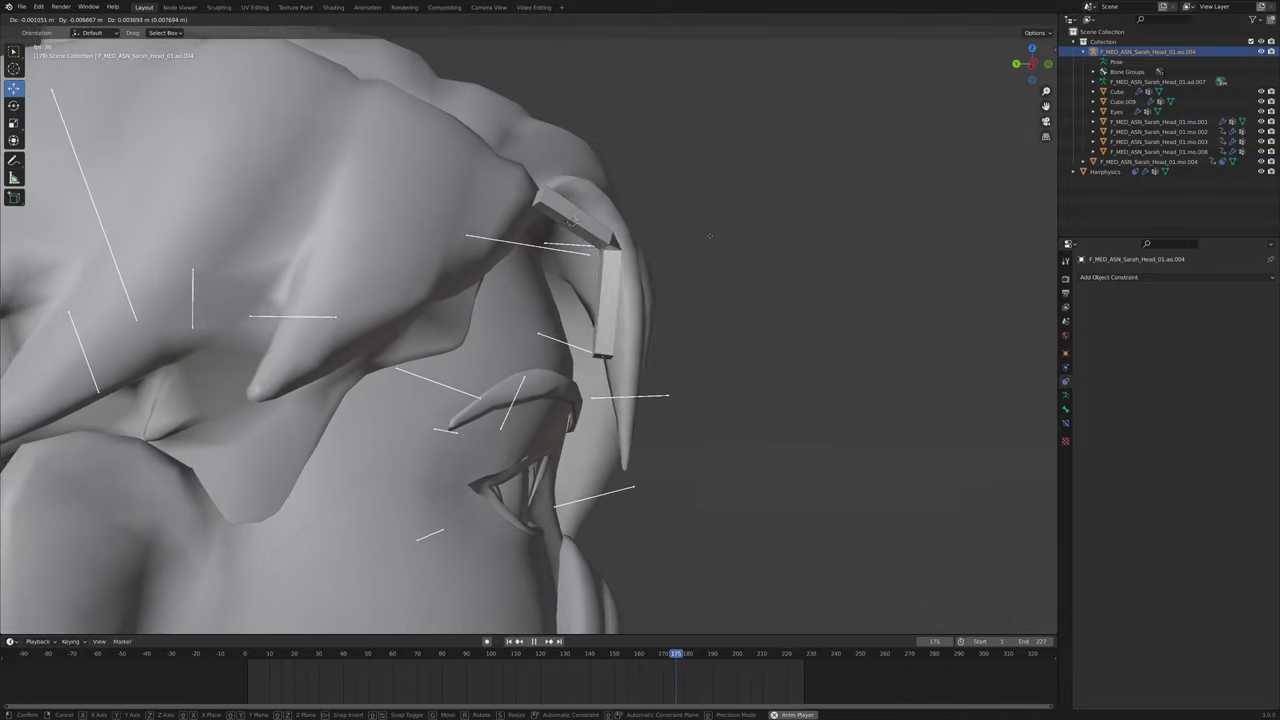
right_click(640, 251)
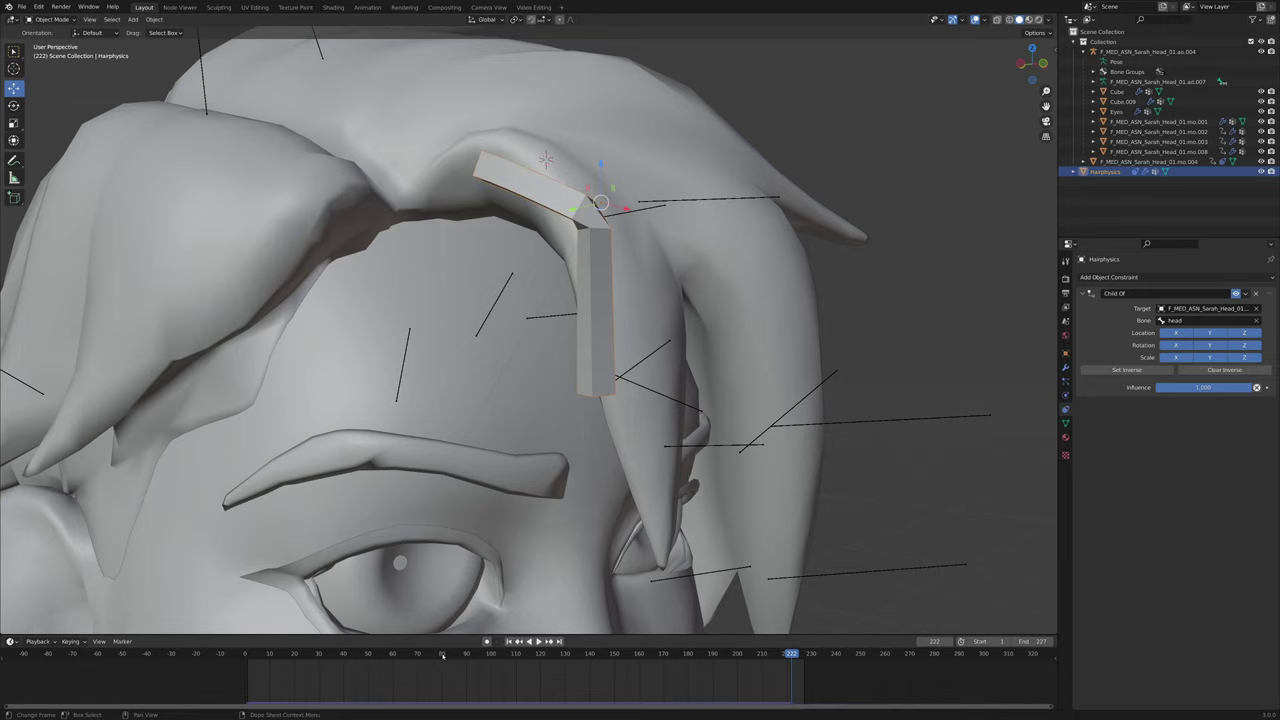
Set the timeline to frame 24 and enlarge the skin thickness of the Hairphysics strip in Edit Mode
left_click_drag(309, 653, 304, 653)
middle_click_drag(634, 375, 588, 375)
scroll(588, 375, "down", 4)
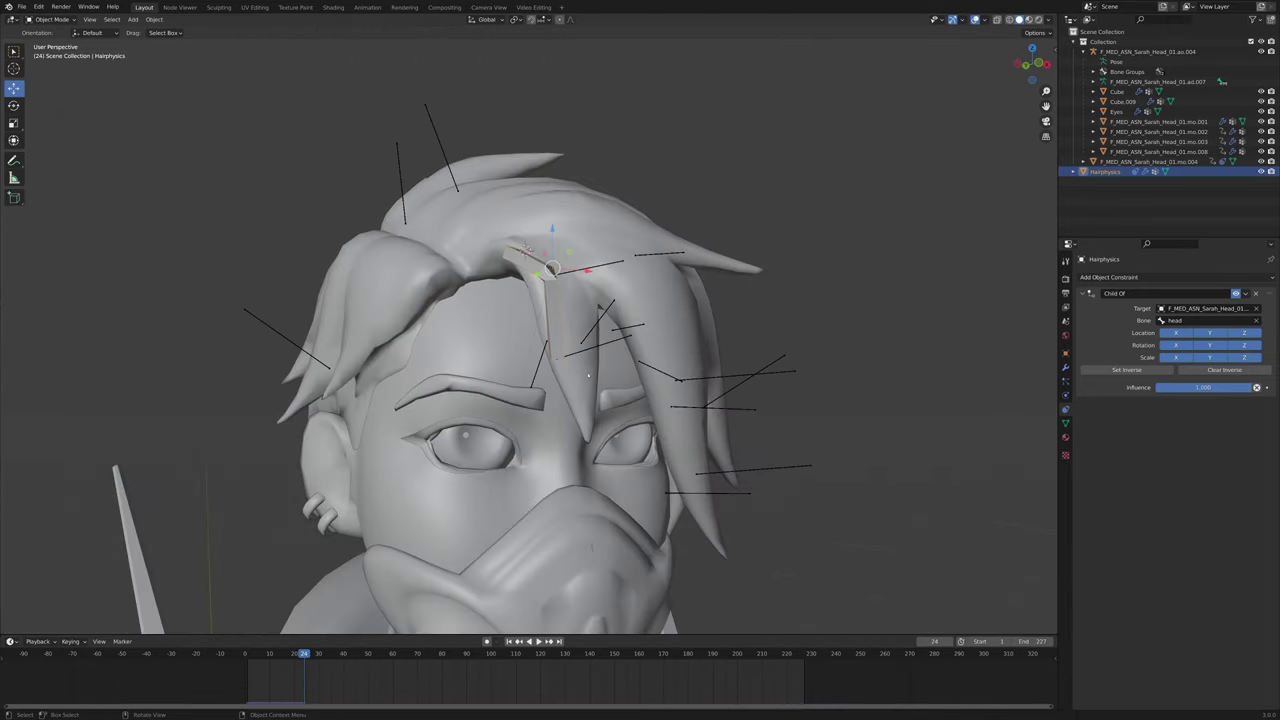
scroll(528, 336, "up", 2)
middle_click_drag(528, 336, 482, 336)
key("Tab")
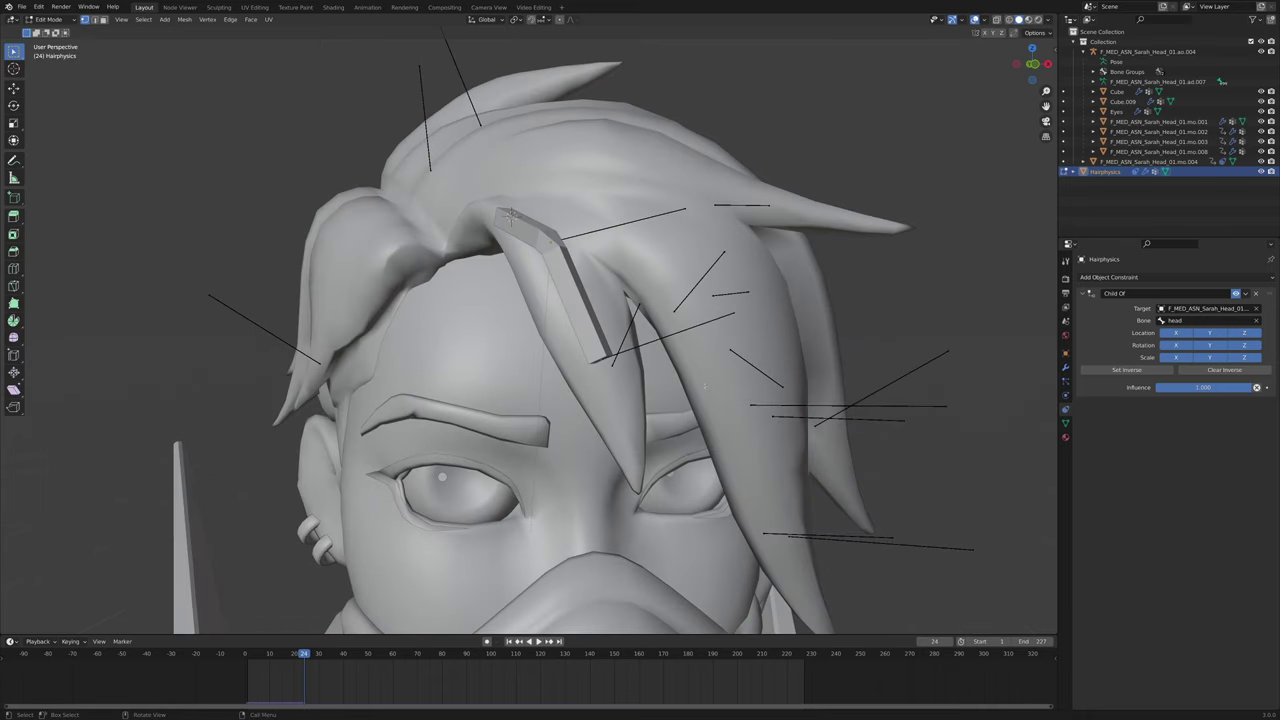
left_click(901, 365)
key("Tab")
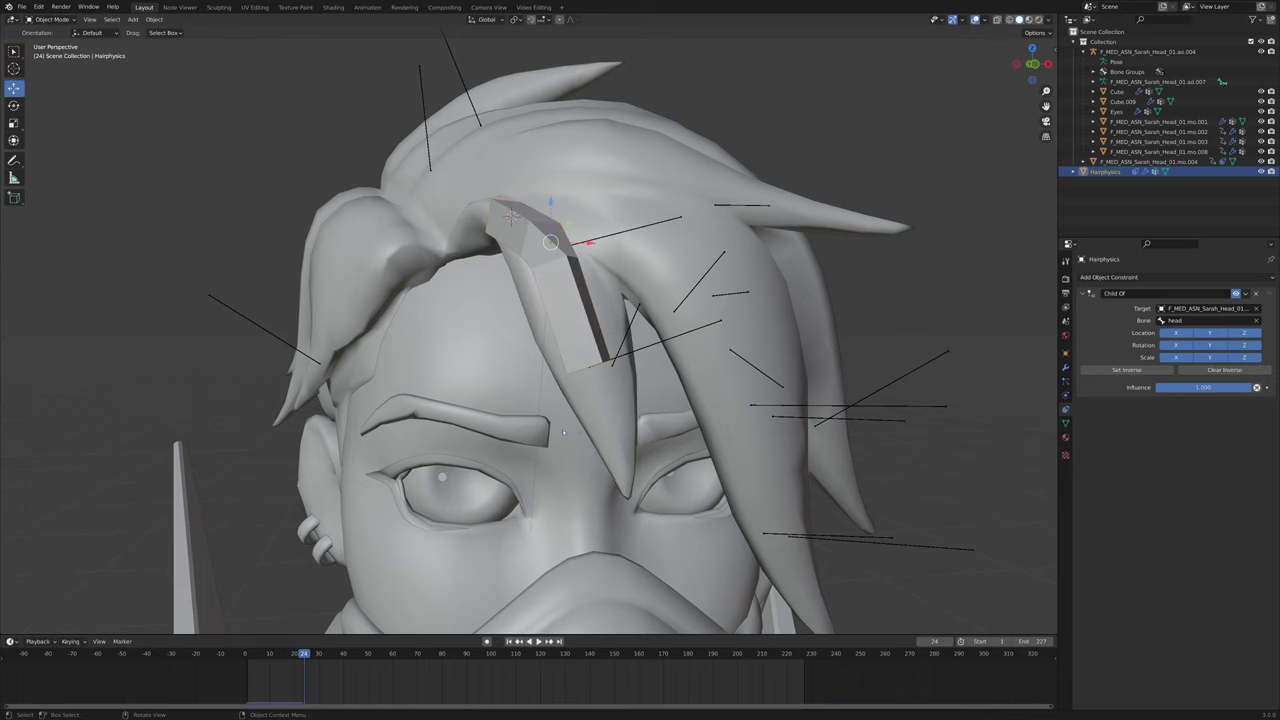
Play the simulation, revisit the Hairphysics strip in Edit Mode, and test-move the armature to check its swing
left_click(770, 366)
left_click(752, 365)
key("space")
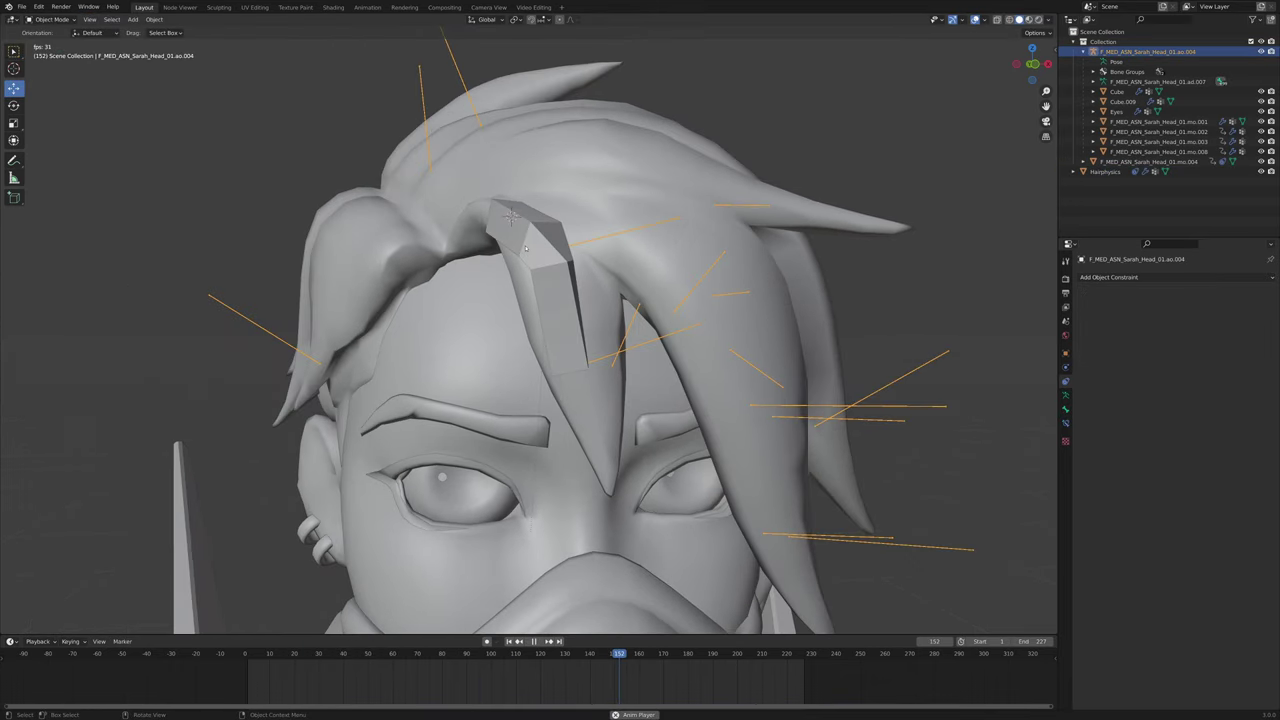
left_click(525, 248)
key("Tab")
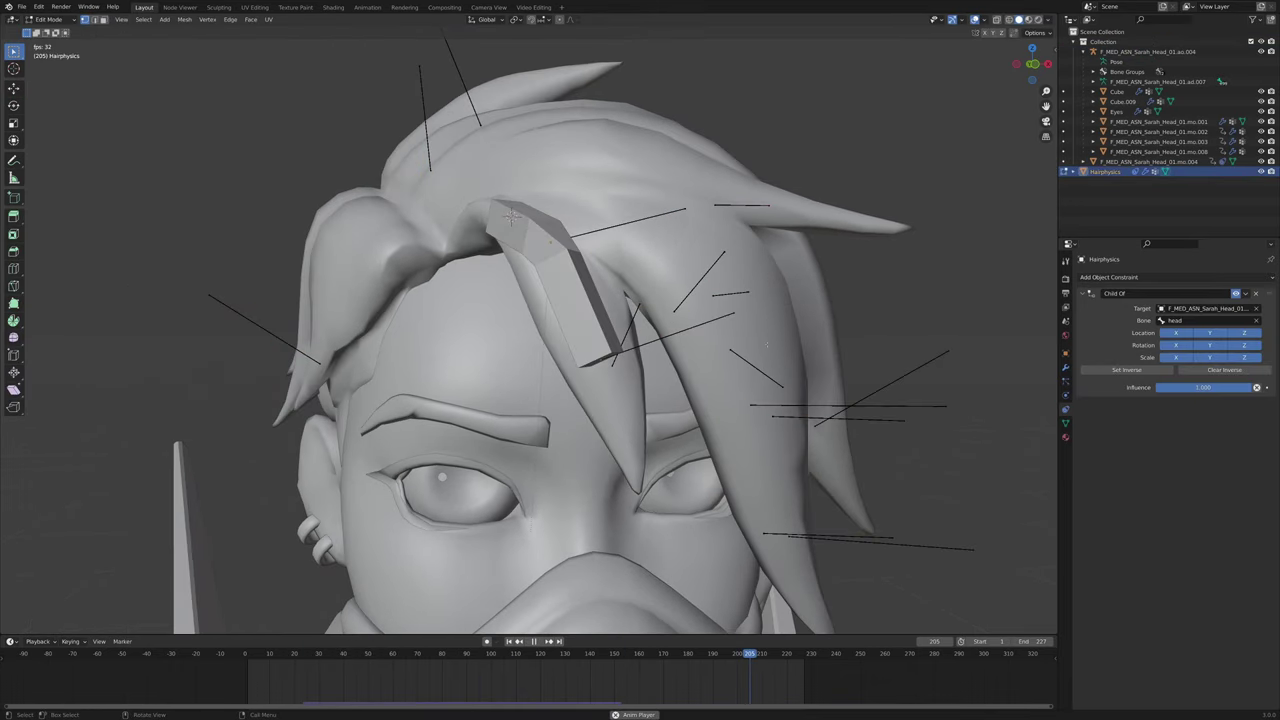
left_click(597, 288)
key("Tab")
left_click(606, 370)
left_click(610, 377)
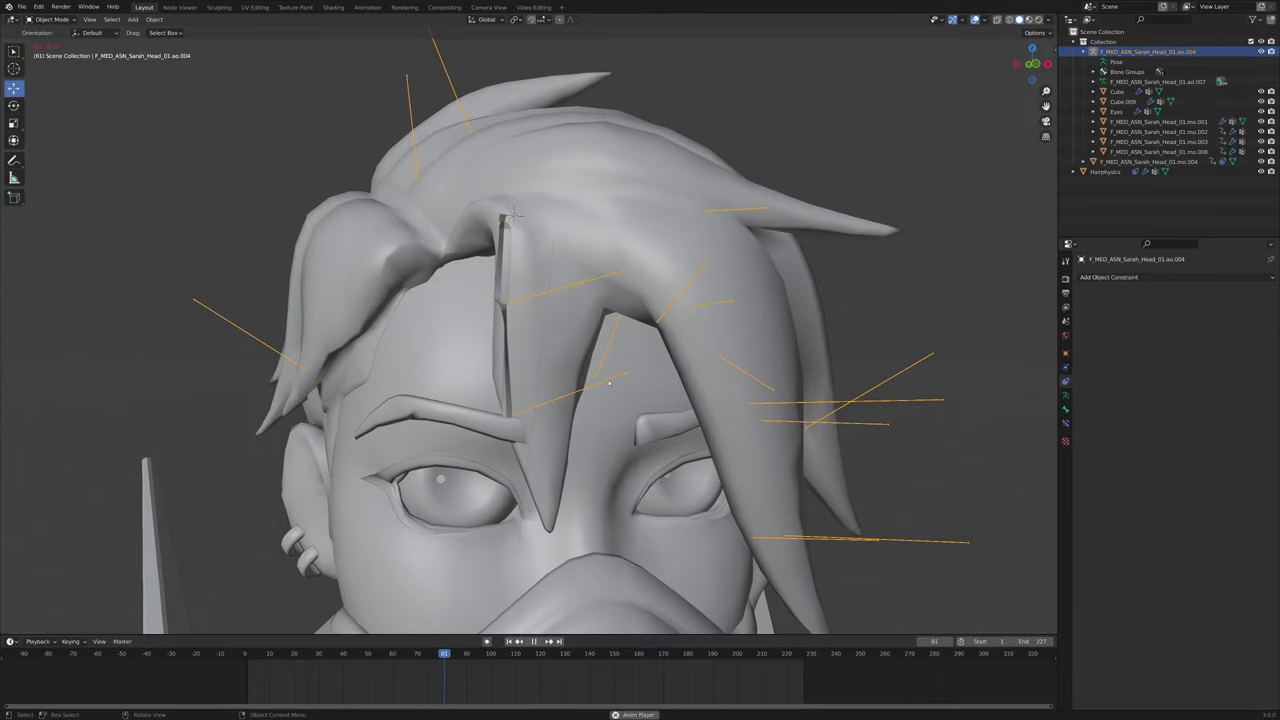
key("g")
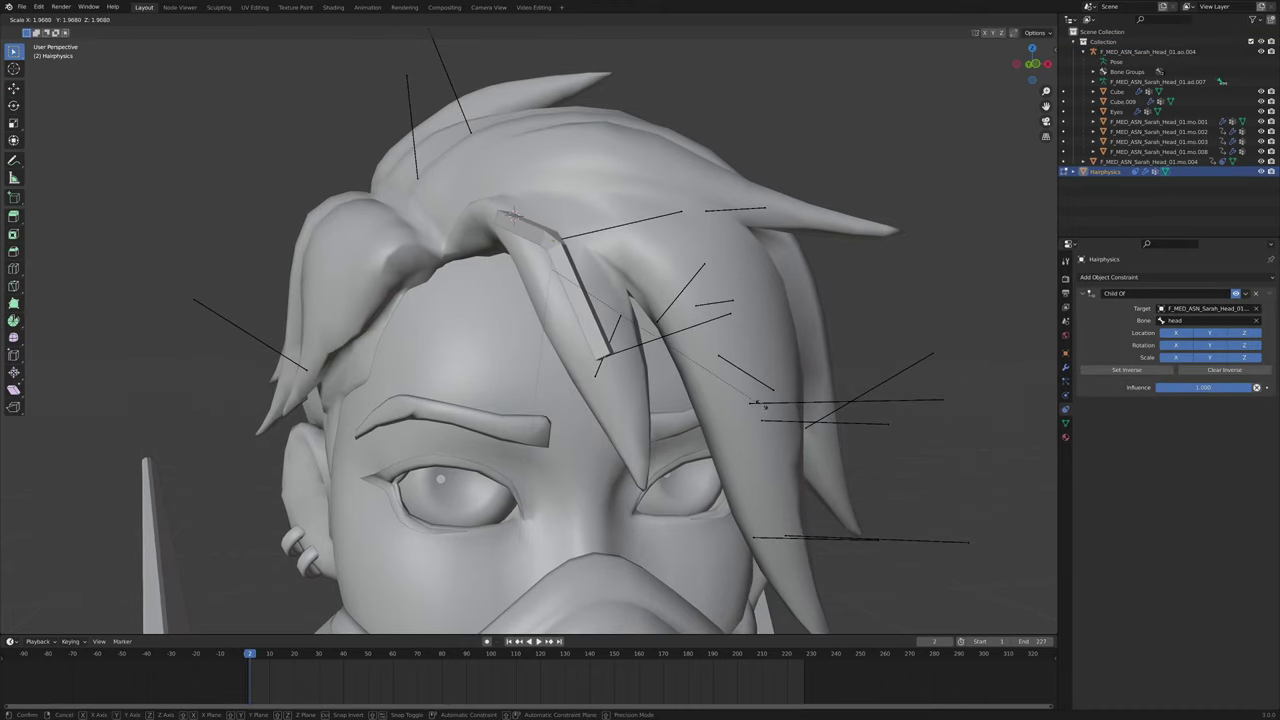
Scale the Hairphysics strip by about 1.97 in Edit Mode and replay the simulation in Object Mode
key("Tab")
key("space")
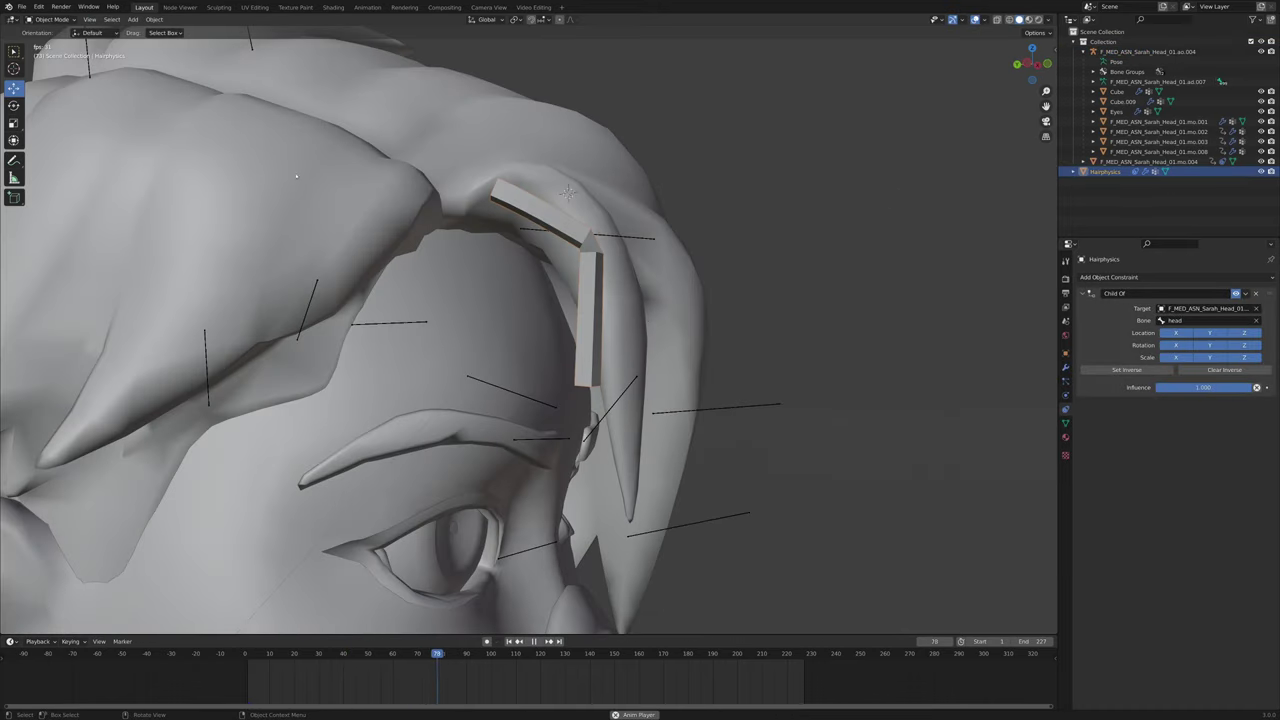
left_click(132, 20)
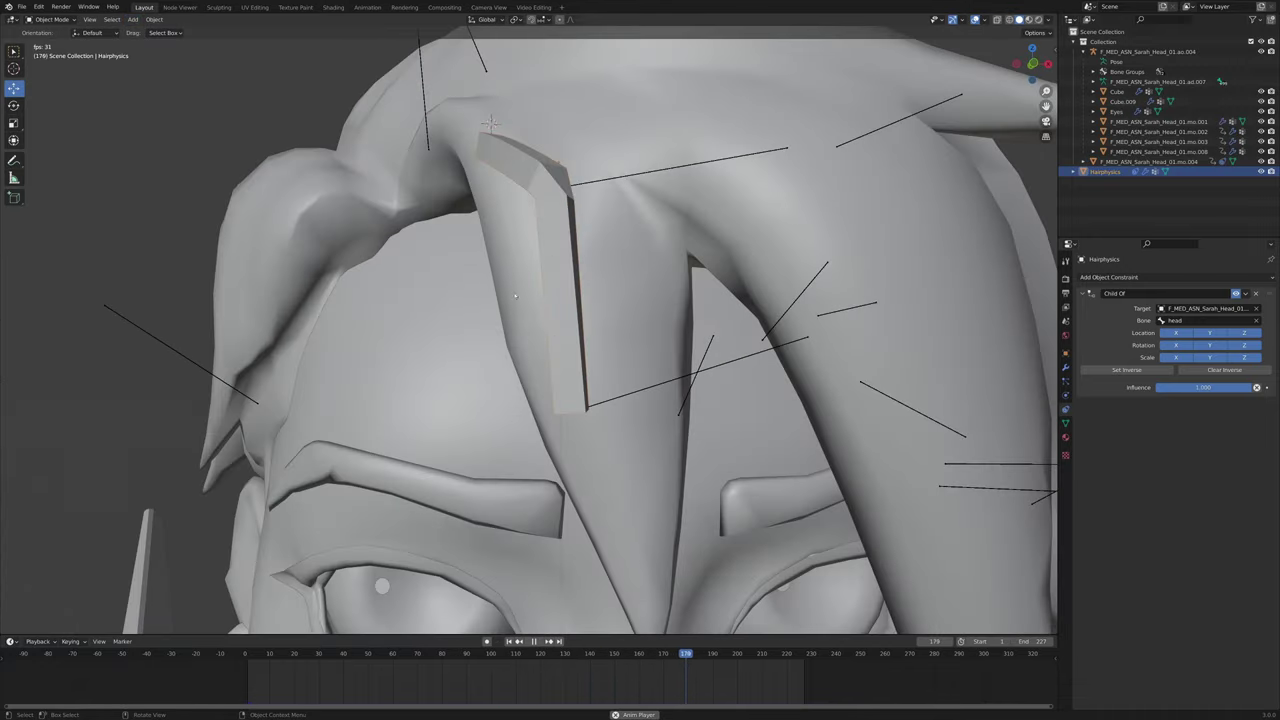
scroll(515, 296, "down", 6)
scroll(515, 296, "up", 4)
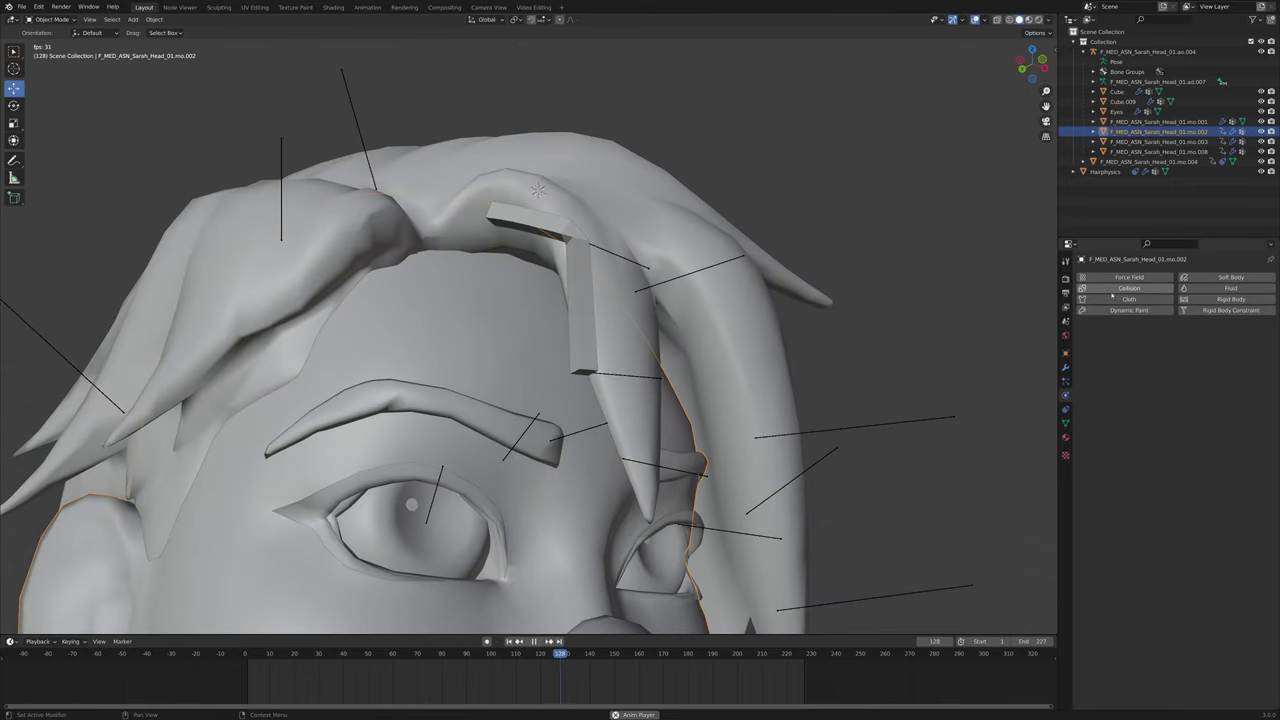
Try adding Collision physics to the head mesh
left_click(1108, 290)
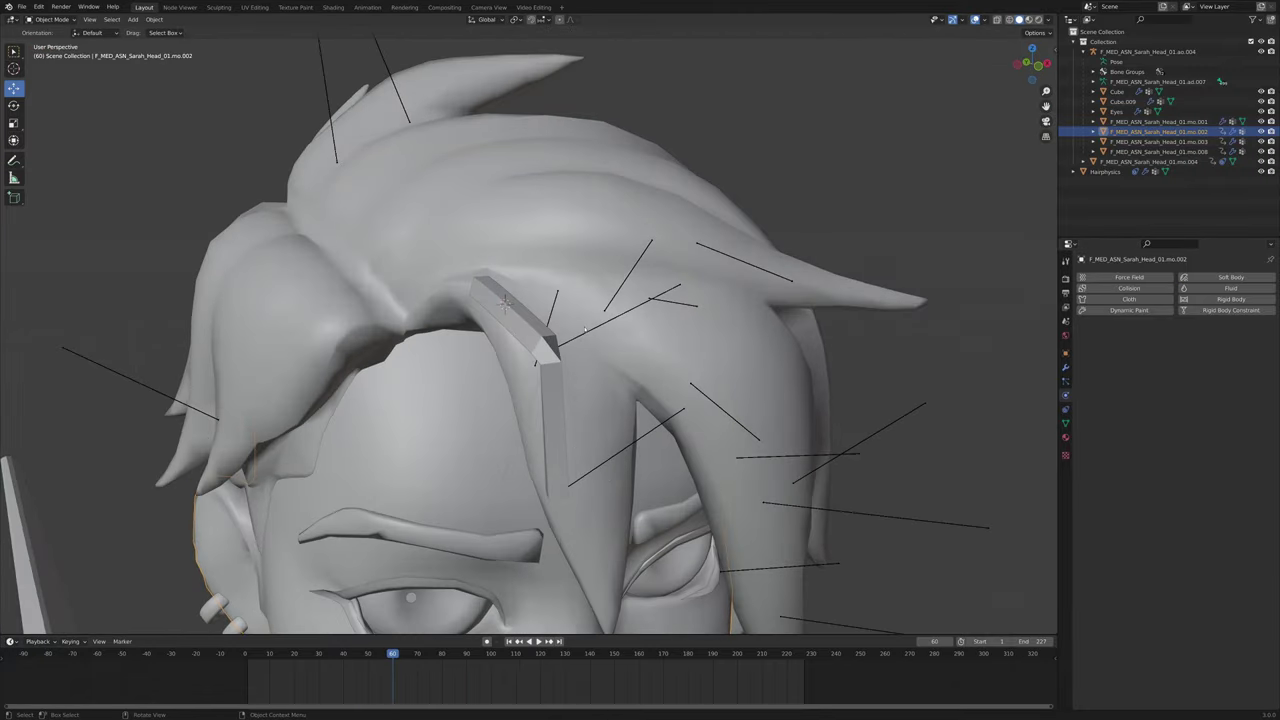
middle_click_drag(600, 320, 505, 301)
scroll(540, 305, "down", 5)
scroll(505, 301, "up", 5)
scroll(521, 380, "down", 5)
middle_click_drag(521, 380, 560, 352)
scroll(540, 310, "up", 4)
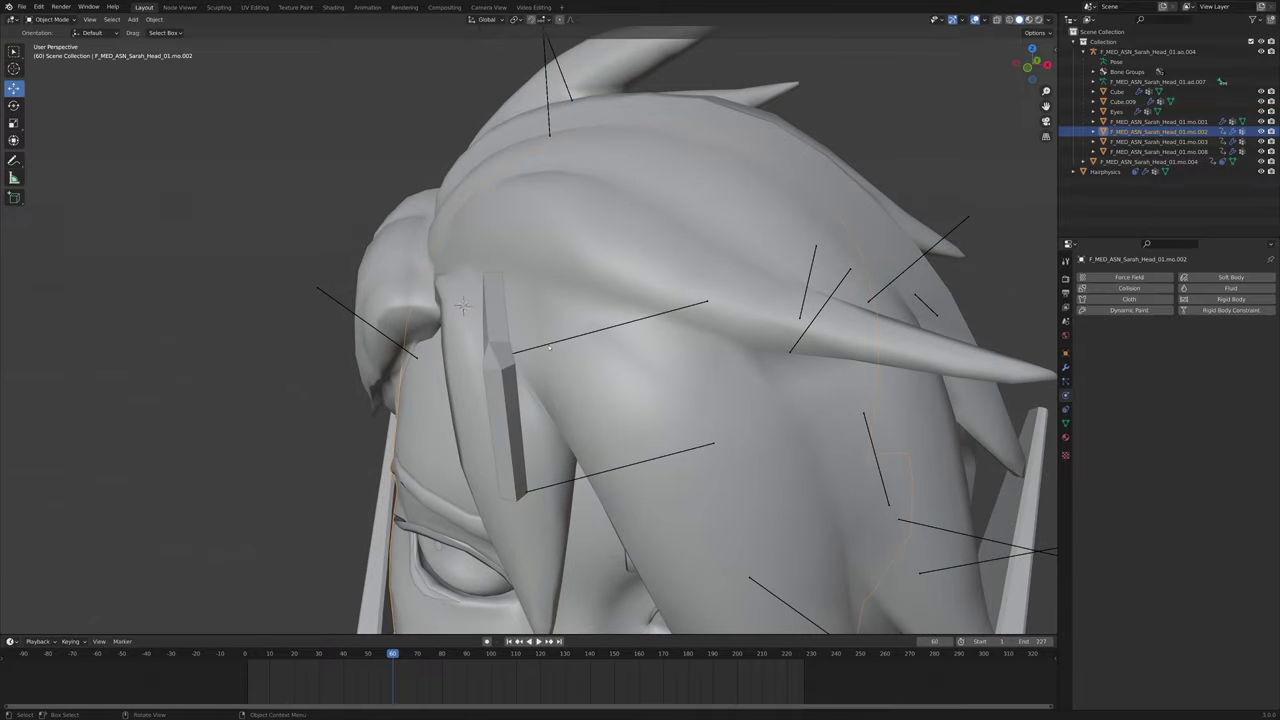
Duplicate the front hair bone at the strip's bend in the armature and place the copy at the strip's upper end
left_click(549, 348)
scroll(211, 174, "down", 3)
middle_click_drag(211, 174, 275, 178)
key("Tab")
scroll(580, 324, "up", 2)
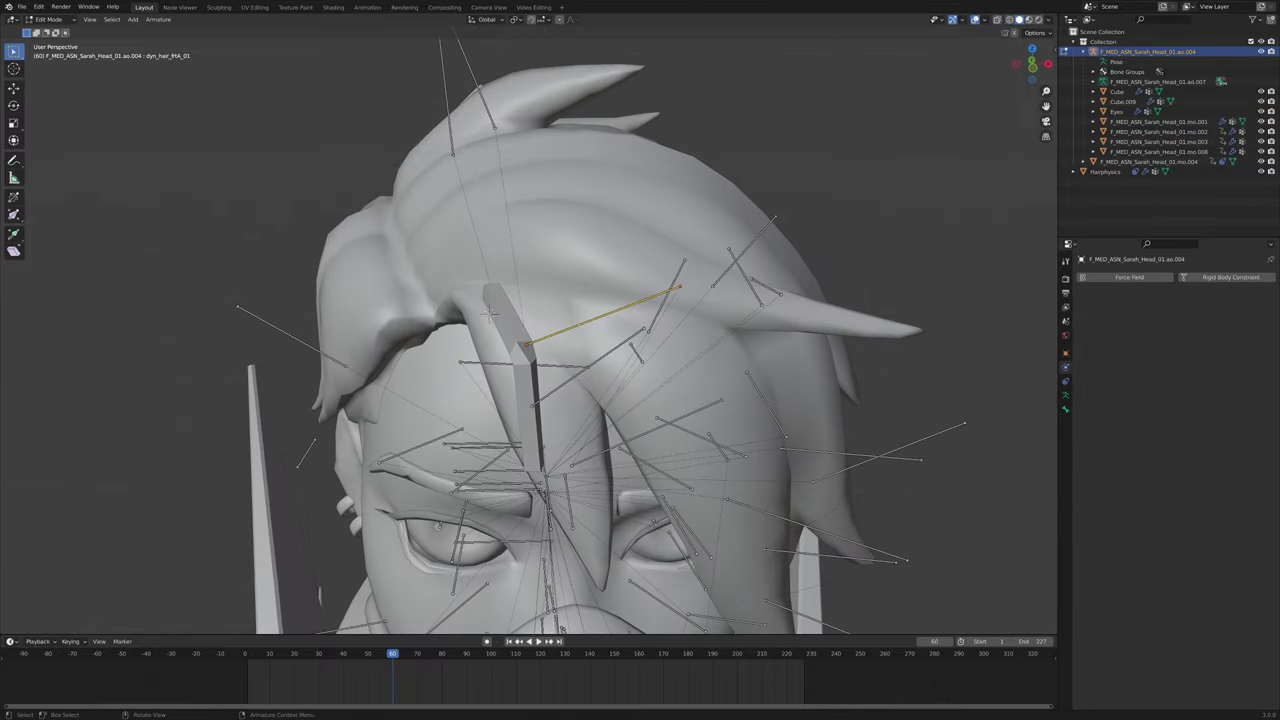
middle_click_drag(489, 314, 628, 320)
scroll(485, 316, "up", 2)
scroll(576, 316, "up", 1)
scroll(529, 330, "down", 2)
scroll(540, 328, "up", 2)
key("shift+d")
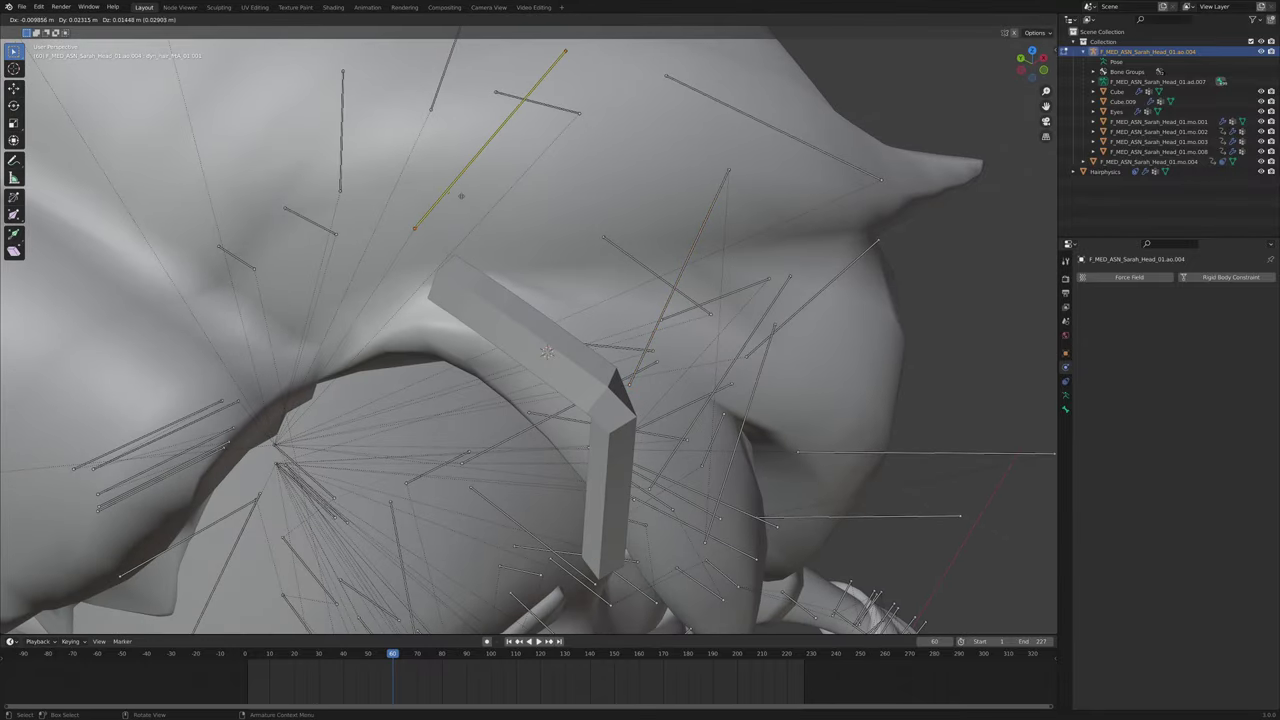
left_click(497, 234)
middle_click_drag(497, 234, 436, 228)
middle_click_drag(489, 344, 520, 373)
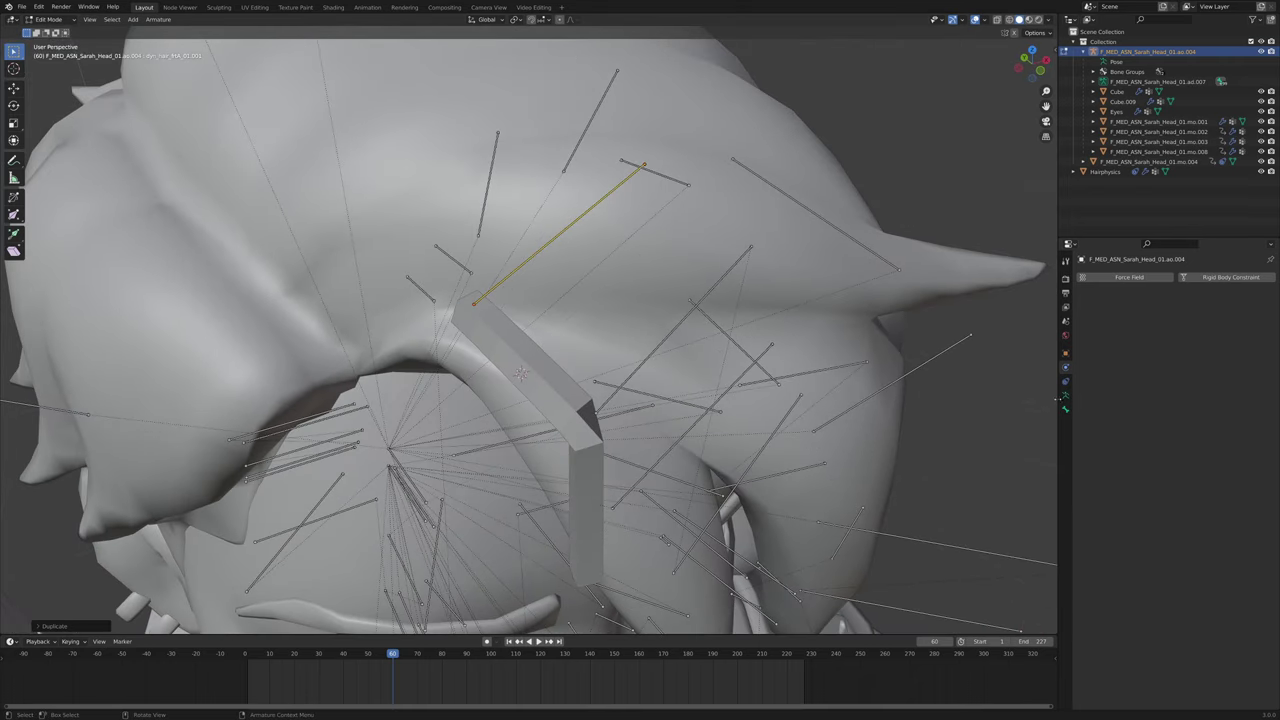
Rename the duplicated bone as Hair1_controller
left_click(1065, 409)
scroll(966, 354, "up", 2)
left_click(1137, 414)
scroll(966, 354, "down", 4)
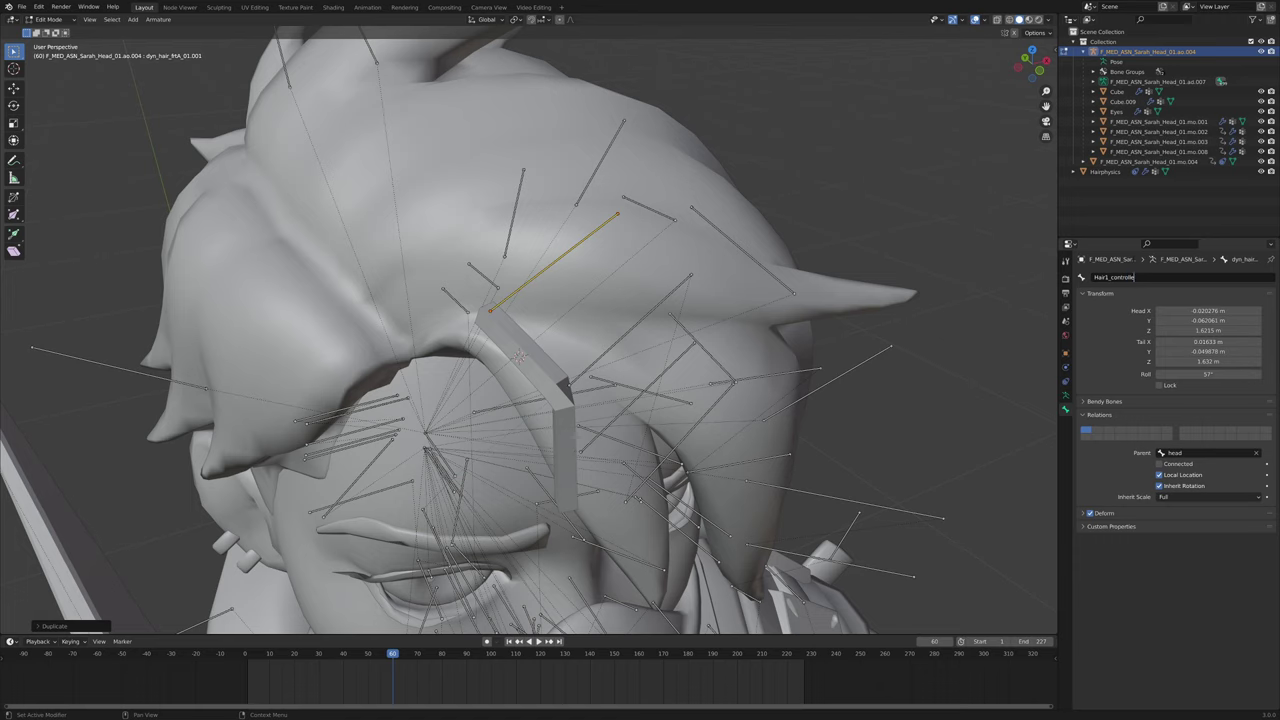
middle_click_drag(519, 356, 481, 343)
middle_click_drag(614, 287, 1026, 424)
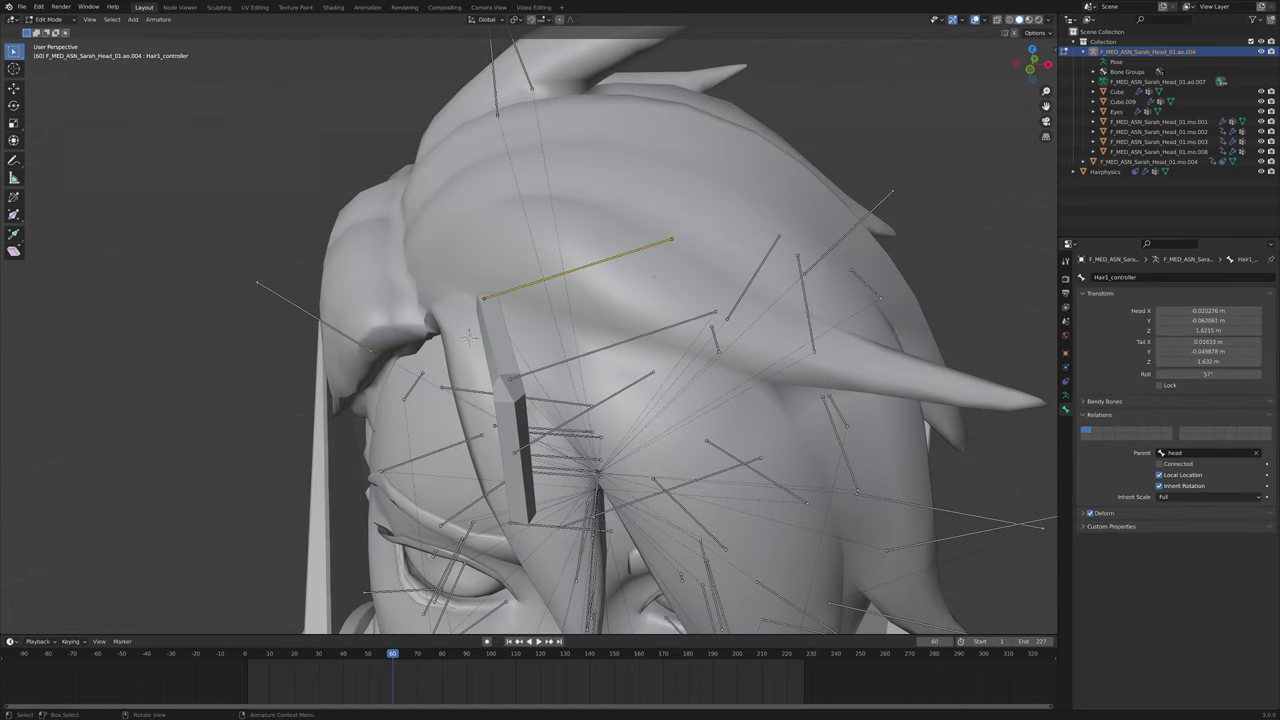
Remove the bone constraint from Hair1_controller in Pose Mode and test-move the bone
key("Tab")
left_click(52, 53)
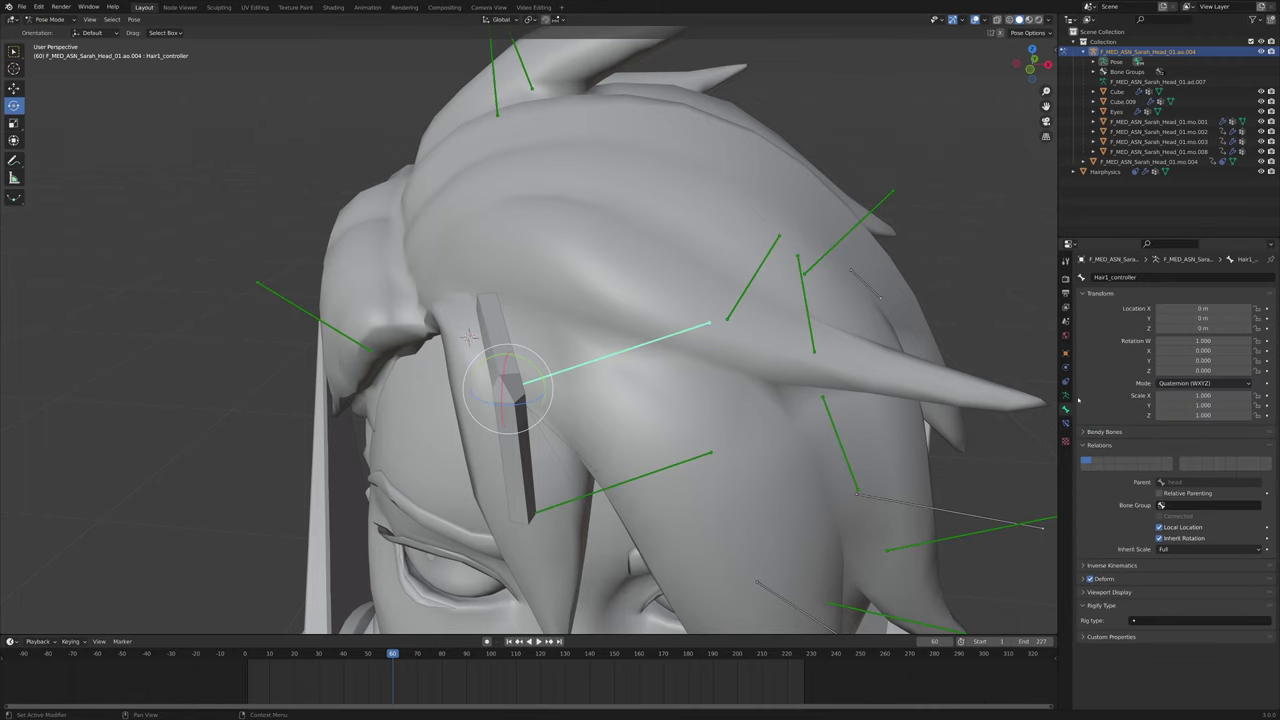
left_click(1065, 423)
left_click(1257, 294)
middle_click_drag(200, 200, 540, 290)
scroll(420, 166, "up", 3)
key("g")
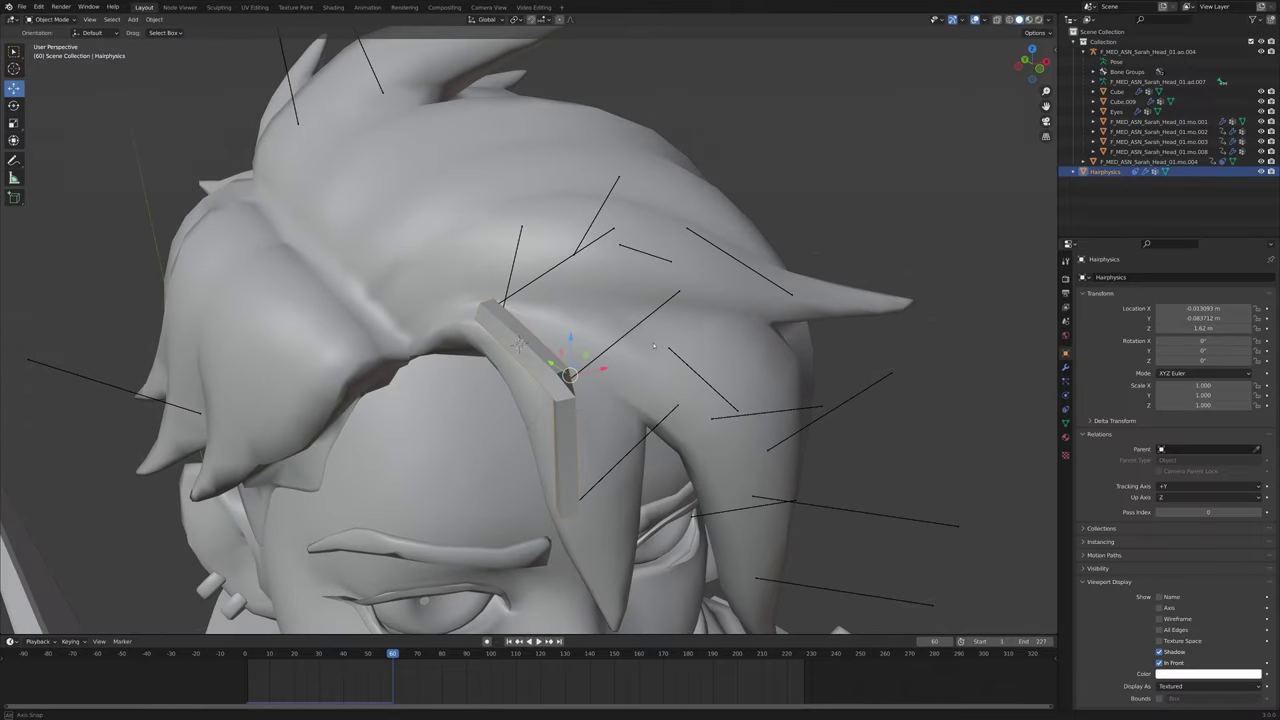
Place the 3D cursor on the uppermost vertex of the Hairphysics strip and return to Object Mode
middle_click_drag(470, 300, 637, 313)
key("Tab")
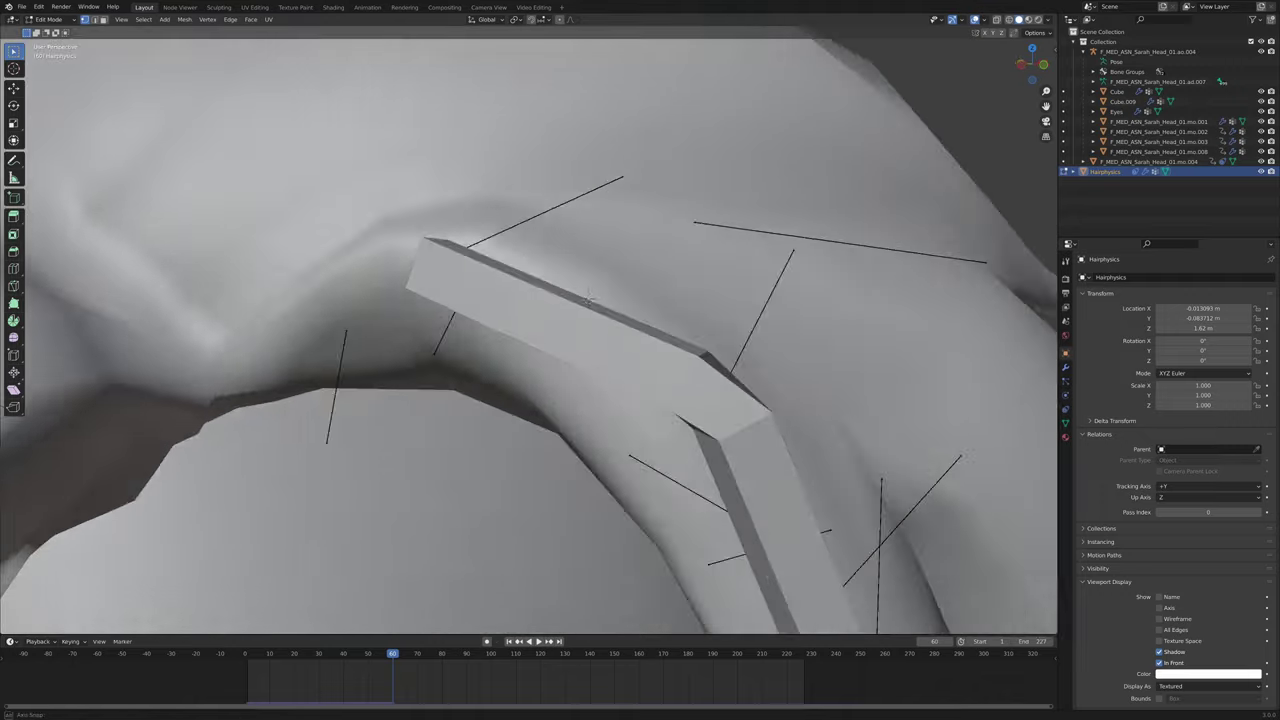
middle_click_drag(690, 312, 727, 311)
scroll(486, 247, "down", 3)
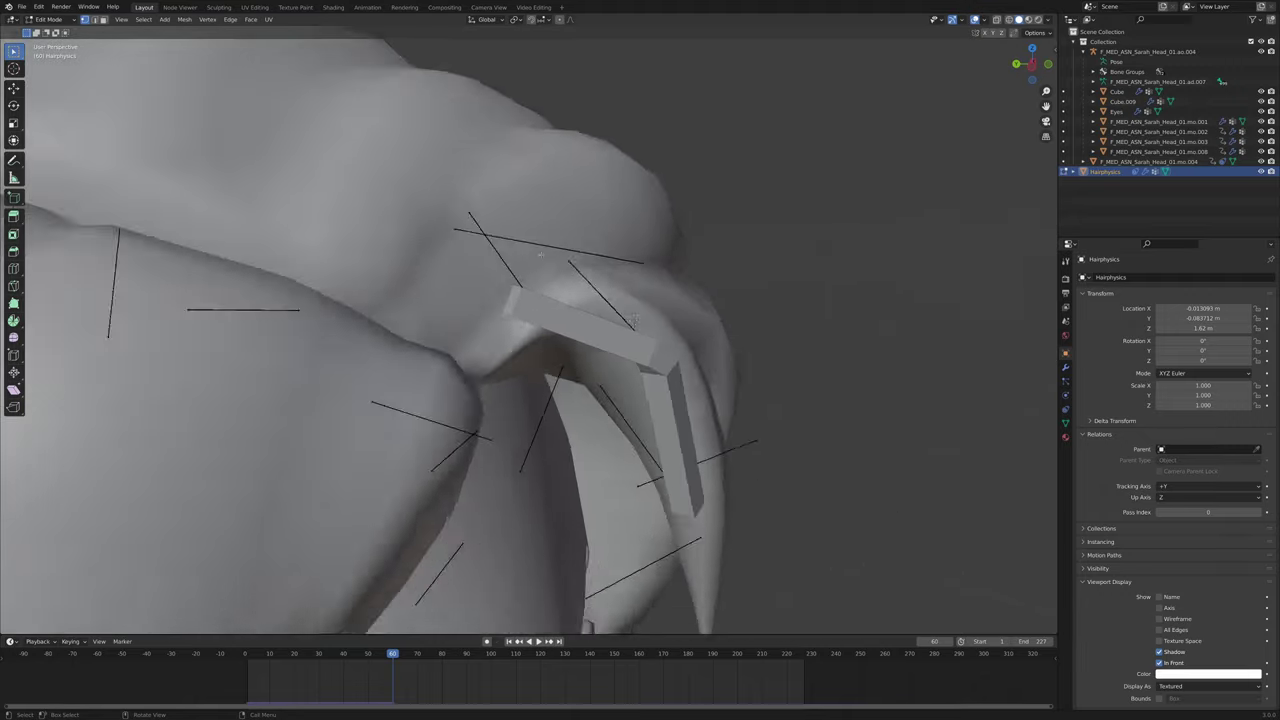
middle_click_drag(486, 247, 600, 265)
scroll(480, 285, "up", 3)
middle_click_drag(470, 285, 506, 288)
mouse_move(561, 329)
middle_mouse_down()
mouse_move(591, 332)
mouse_move(574, 334)
middle_mouse_up()
left_click(493, 340)
middle_click_drag(493, 340, 425, 342)
left_click(50, 19)
left_click(62, 36)
middle_click_drag(440, 281, 184, 69)
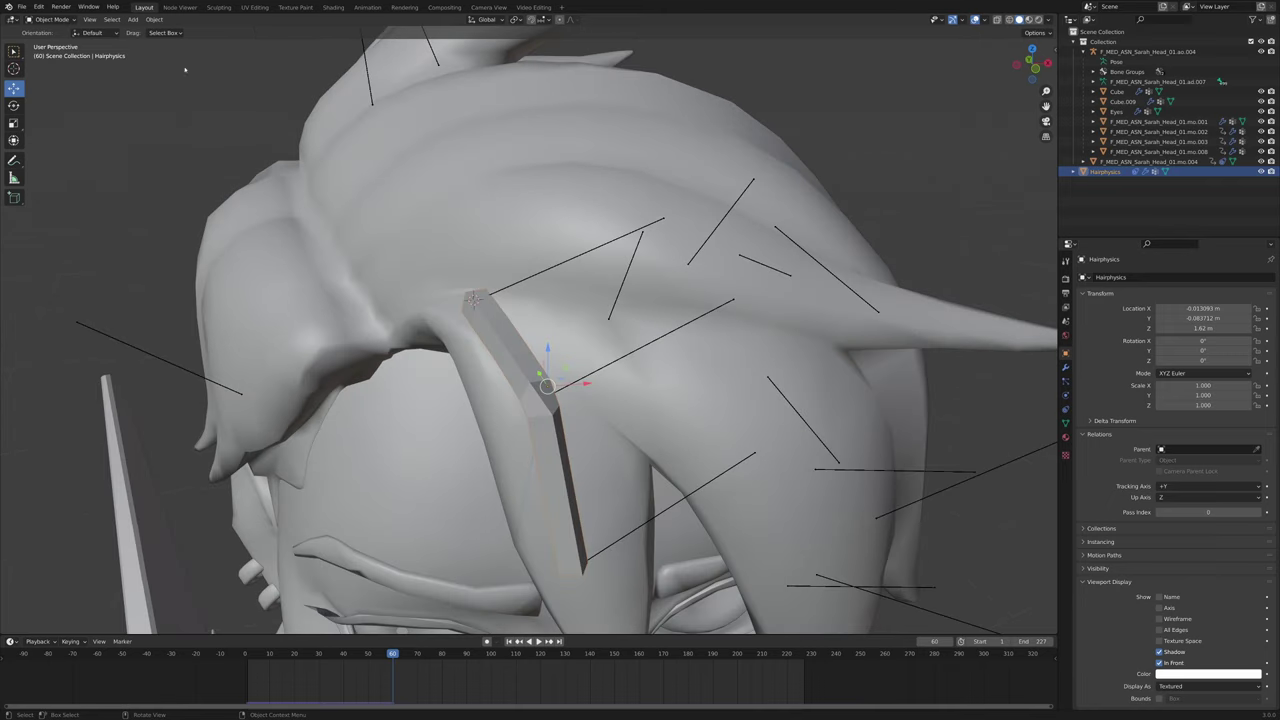
Set the origin of Hairphysics to the 3D cursor
left_click(155, 20)
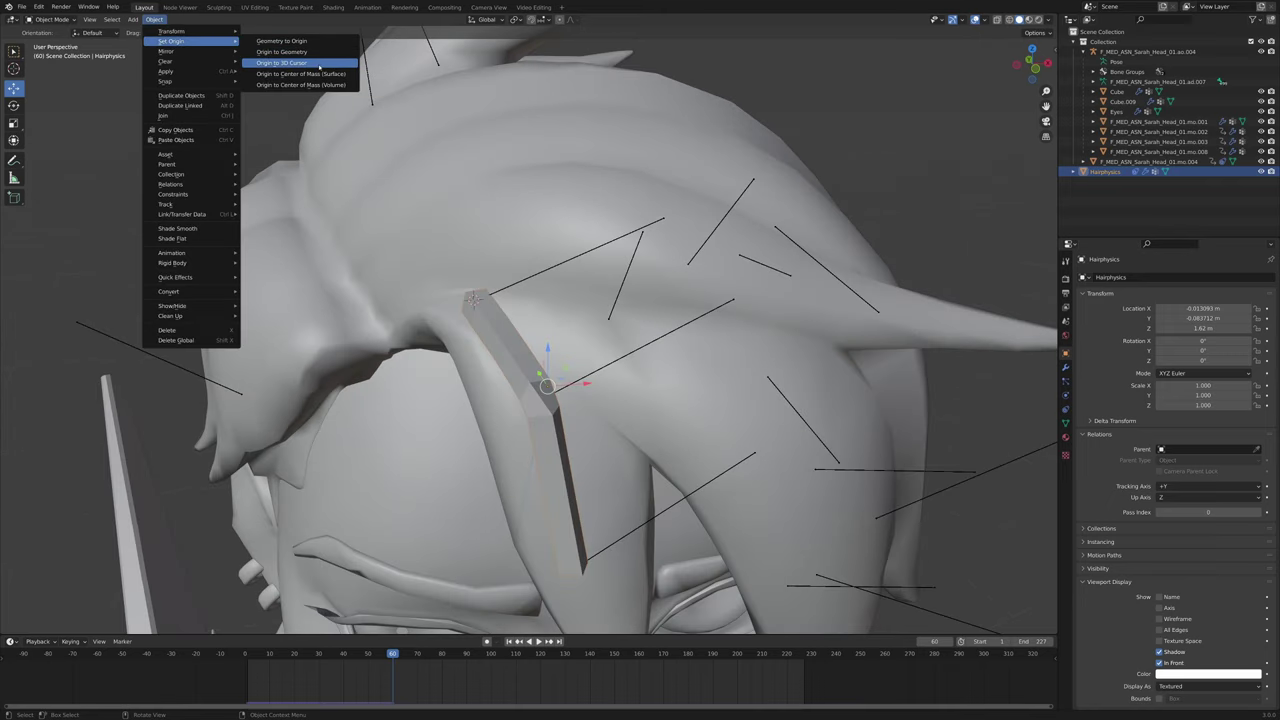
left_click(319, 64)
middle_click_drag(425, 334, 622, 332)
Set the bone of the Hairphysics Child Of constraint to Hair1_controller and set the constraint's inverse
left_click(1066, 409)
scroll(548, 348, "down", 4)
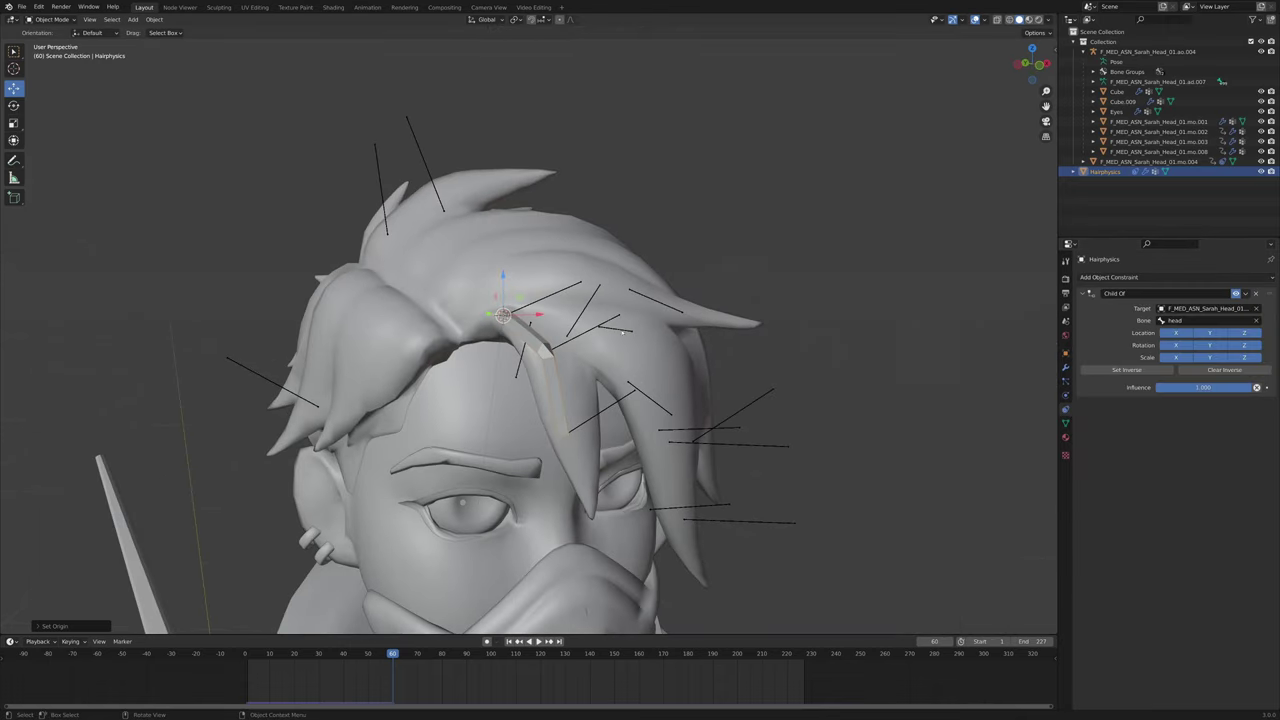
scroll(745, 371, "up", 6)
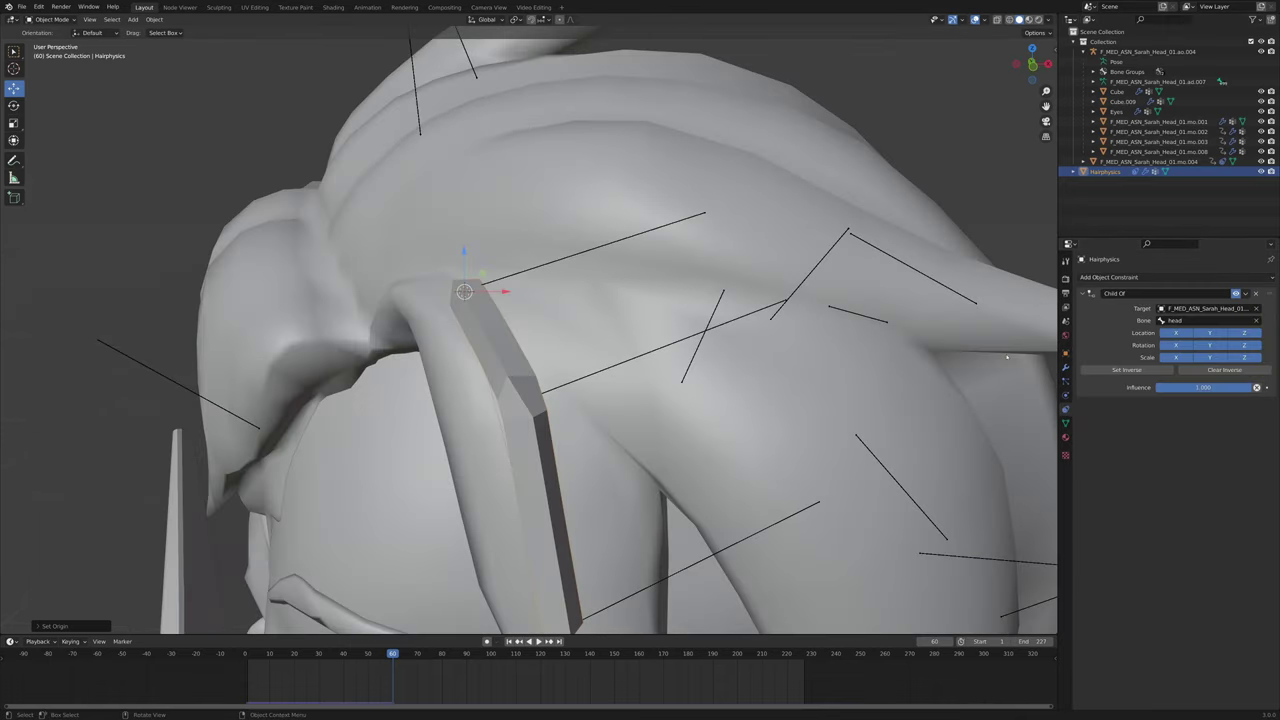
left_click(1204, 321)
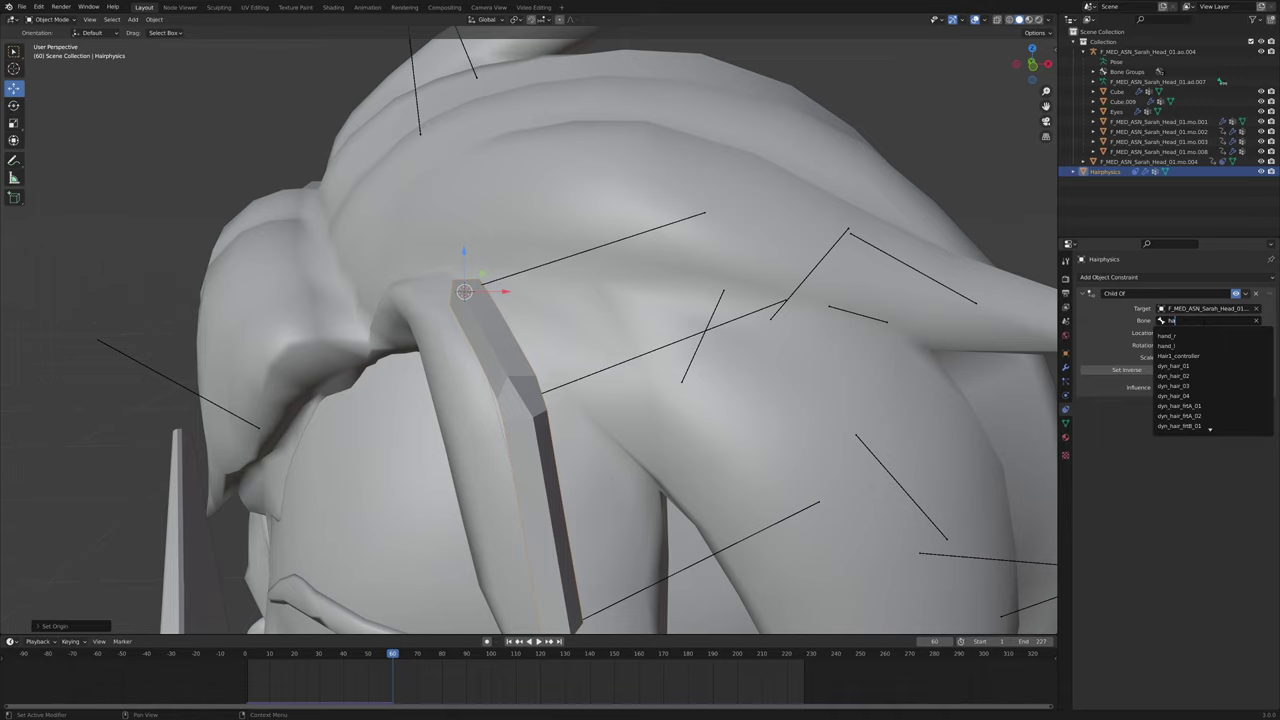
left_click(1178, 356)
scroll(600, 330, "down", 5)
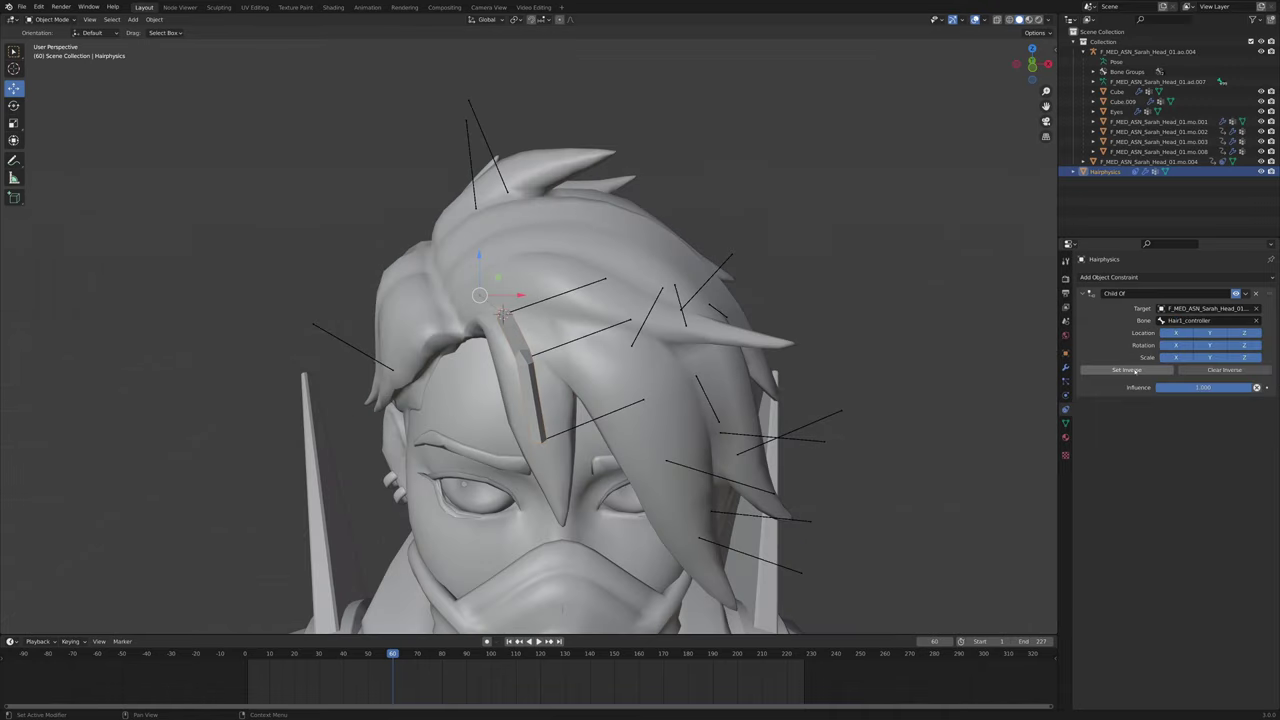
scroll(600, 330, "up", 4)
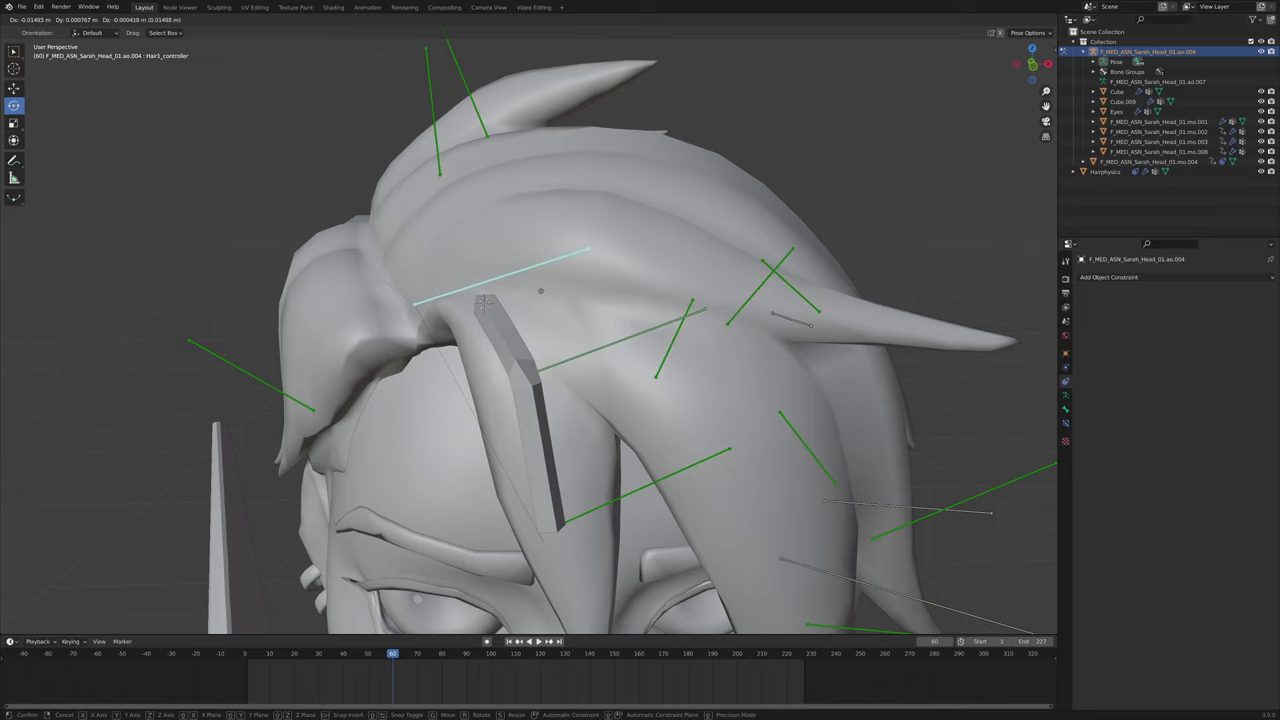
Test-move and rotate the Hair1_controller bone during playback and examine how the hair strip follows it
left_click(540, 291)
key("space")
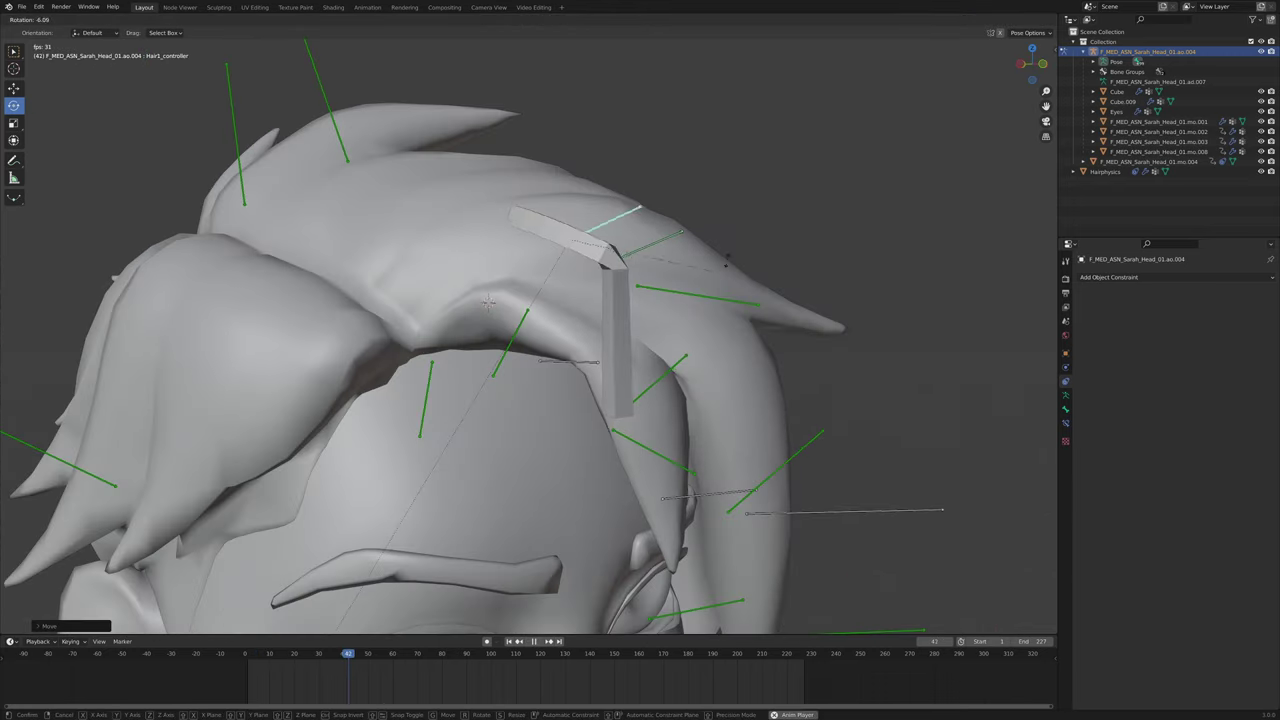
key("r")
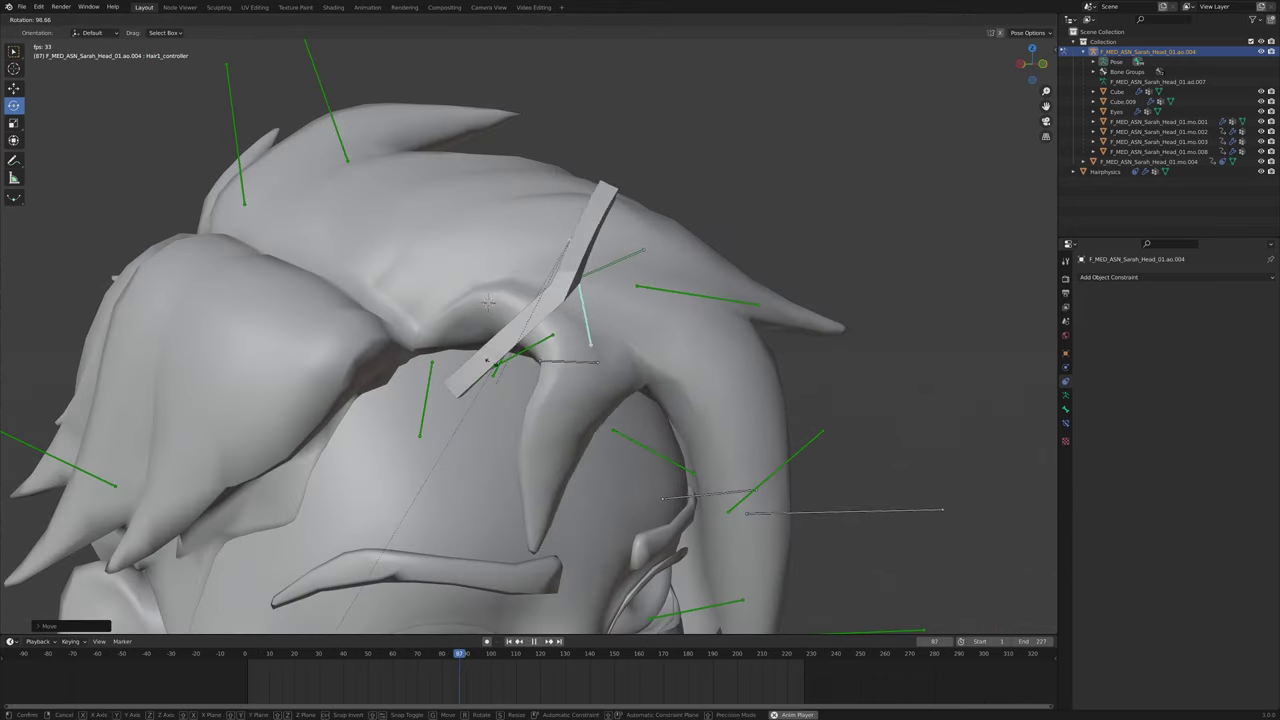
left_click(836, 454)
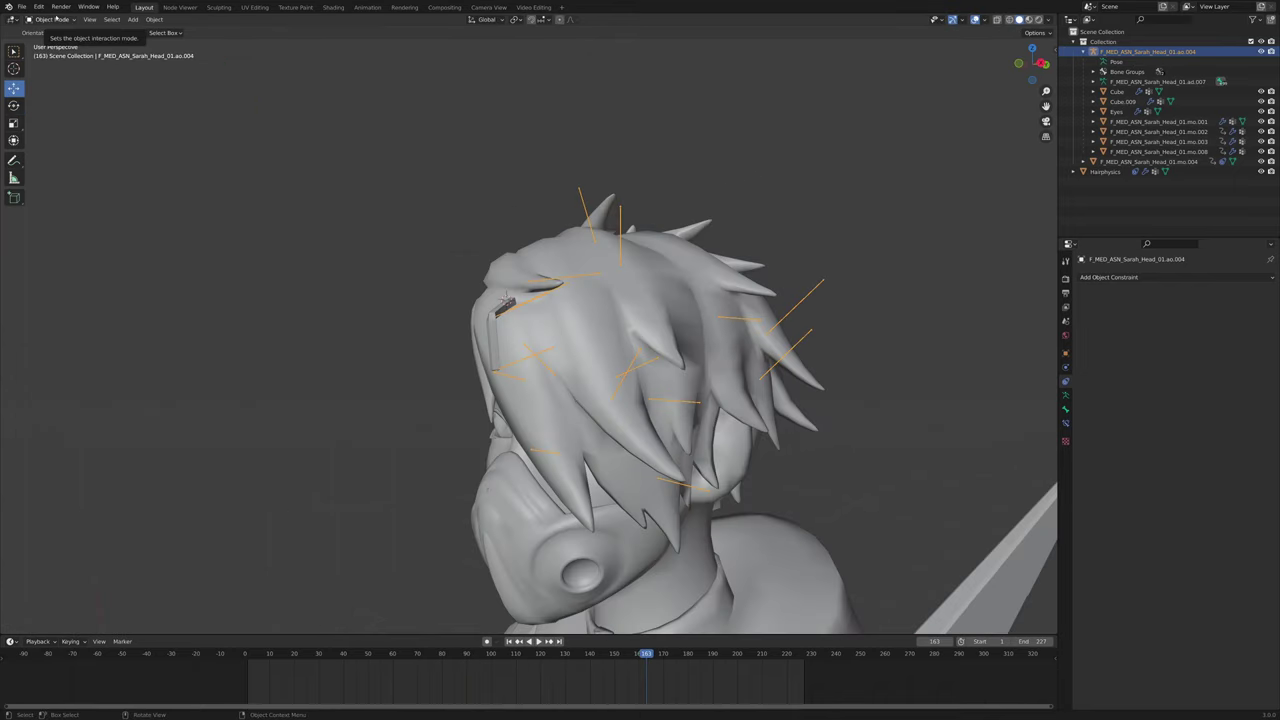
middle_click_drag(250, 250, 420, 272)
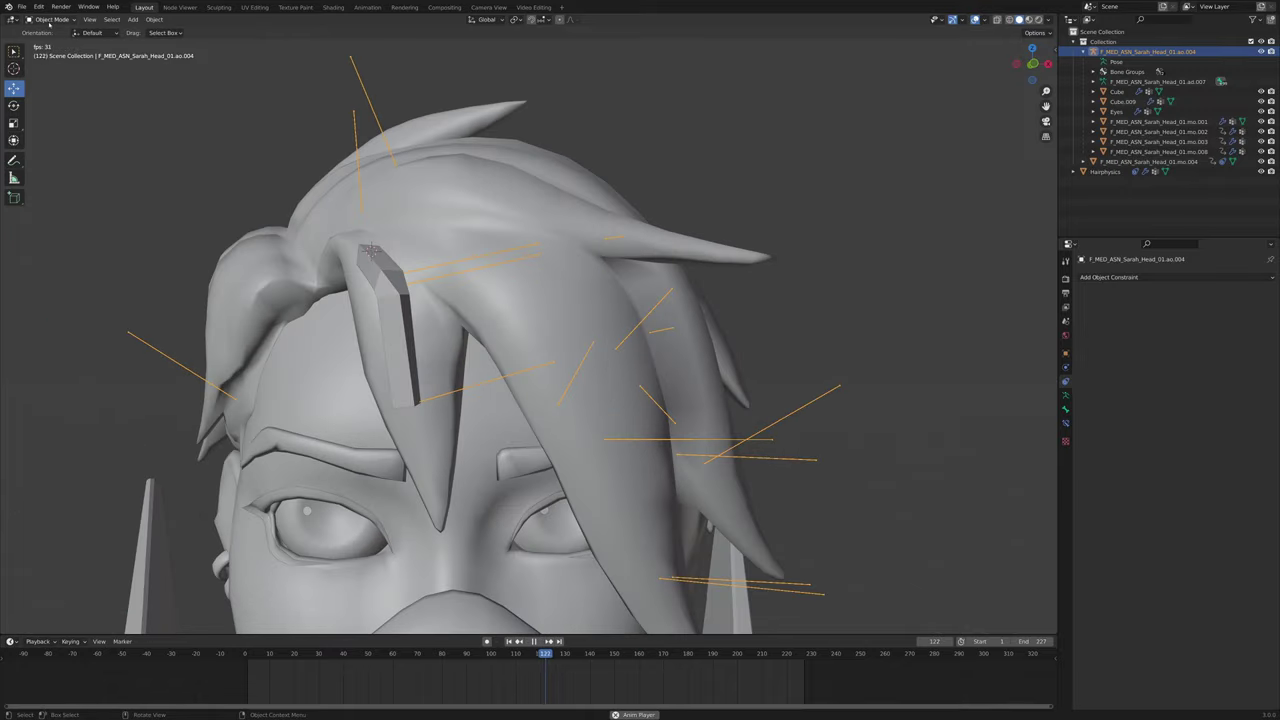
left_click(468, 261)
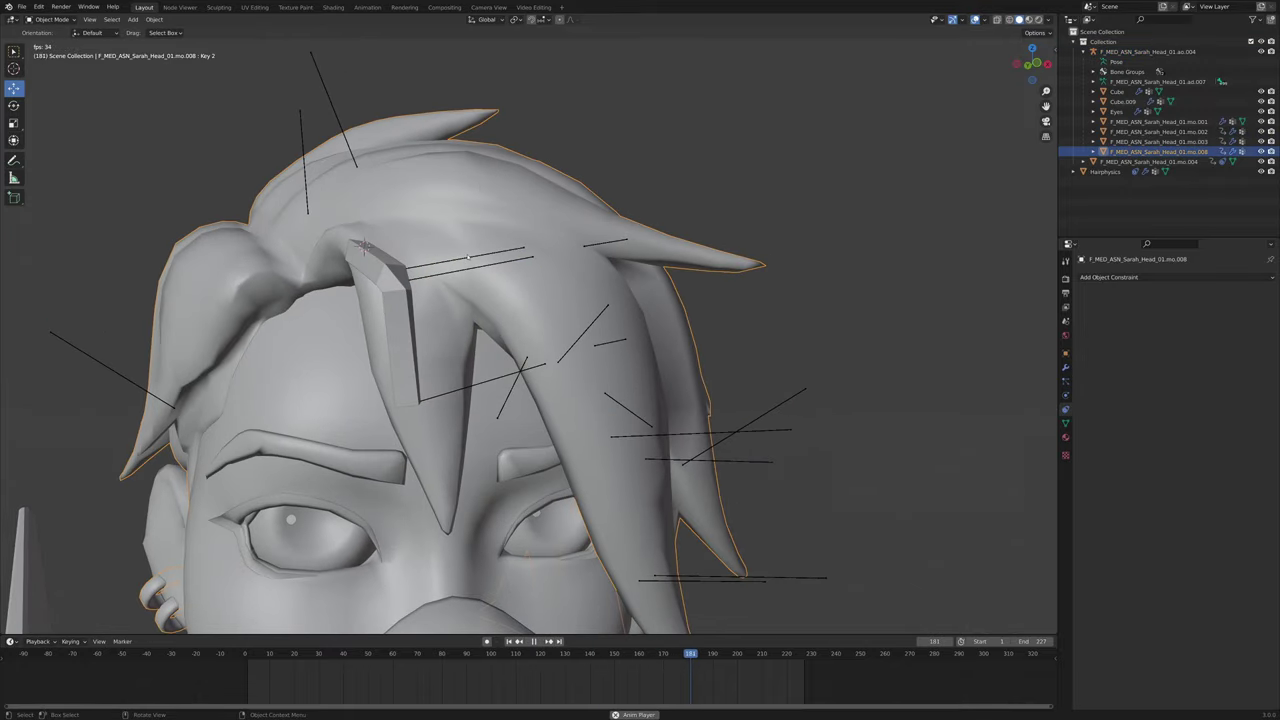
Examine the existing hair strip and the other hair bones from several angles around the head, including during playback
left_click(468, 261)
left_click(468, 261)
key("g")
key("Escape")
key("Escape")
middle_click_drag(589, 197, 571, 424)
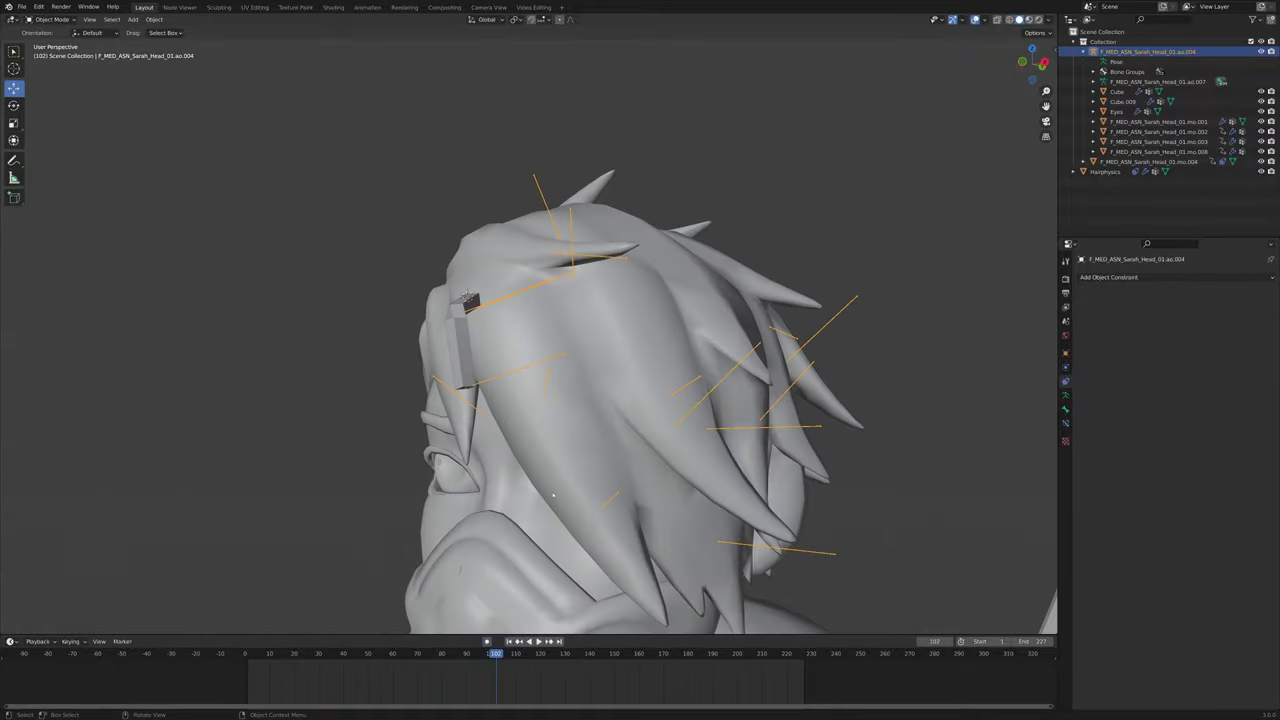
middle_click_drag(552, 494, 564, 454)
scroll(550, 434, "up", 2)
scroll(550, 434, "down", 6)
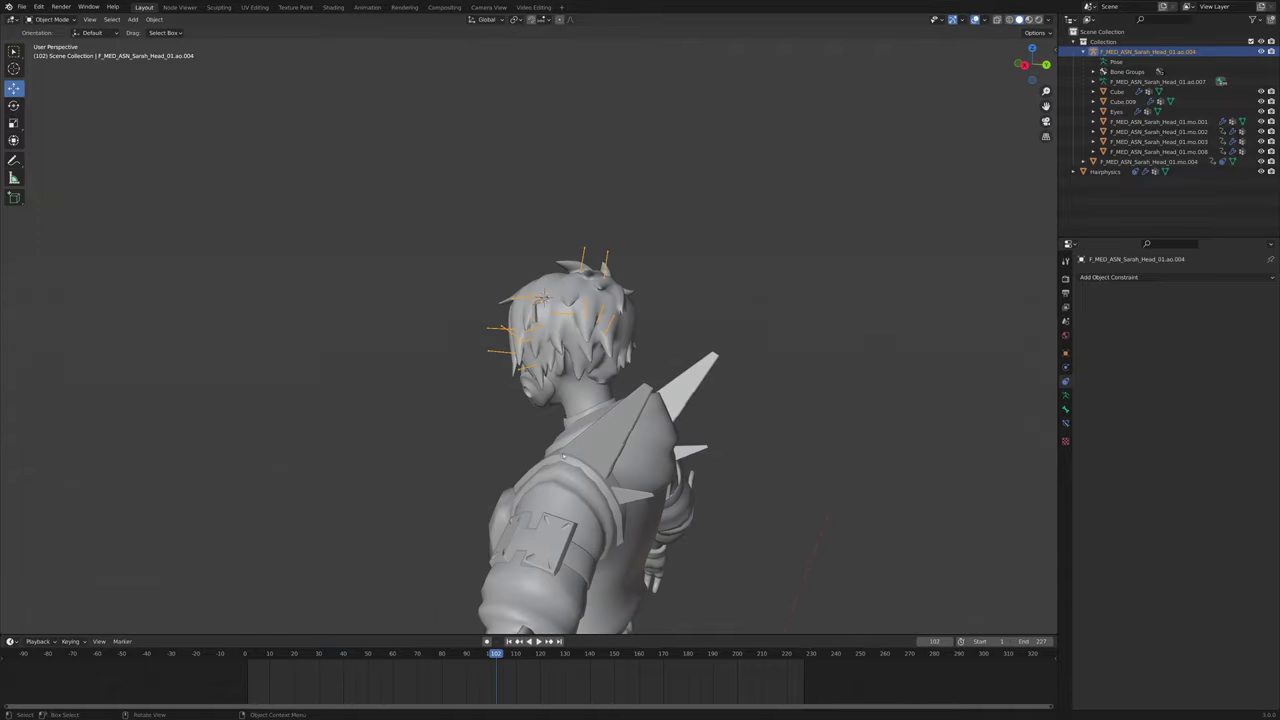
scroll(624, 407, "up", 8)
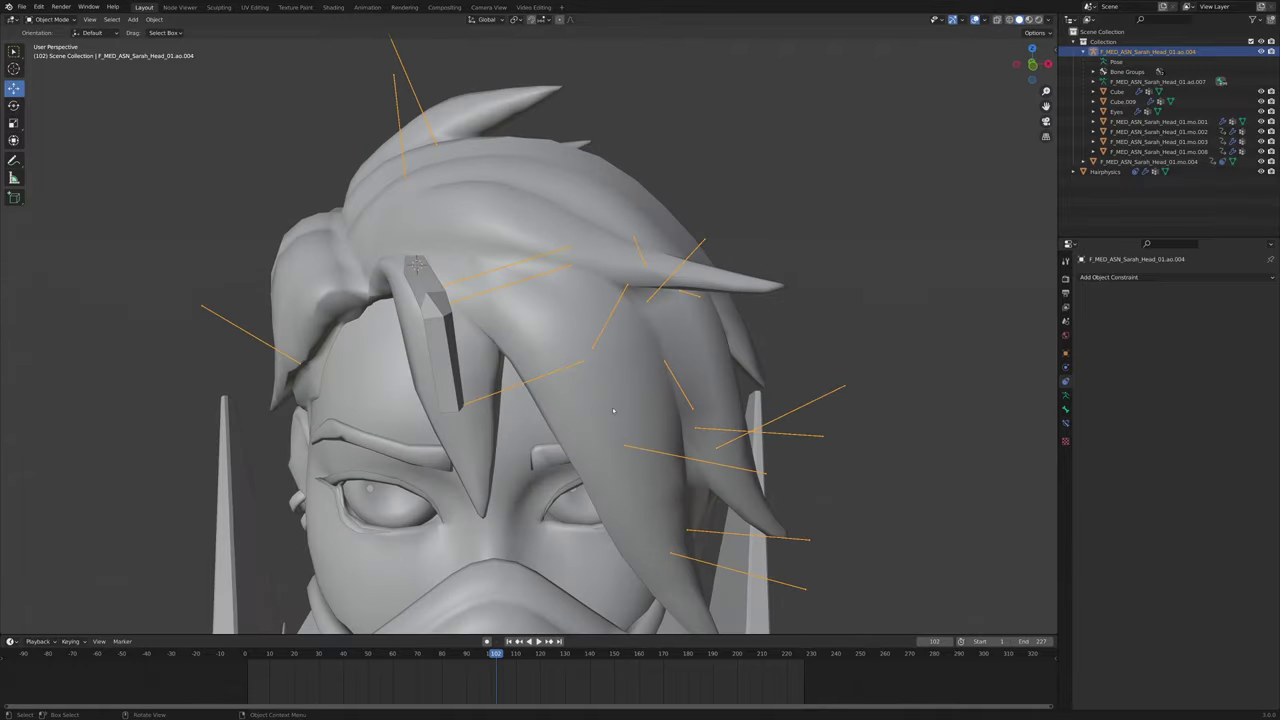
middle_click_drag(608, 401, 535, 342)
scroll(546, 337, "down", 3)
scroll(536, 342, "up", 3)
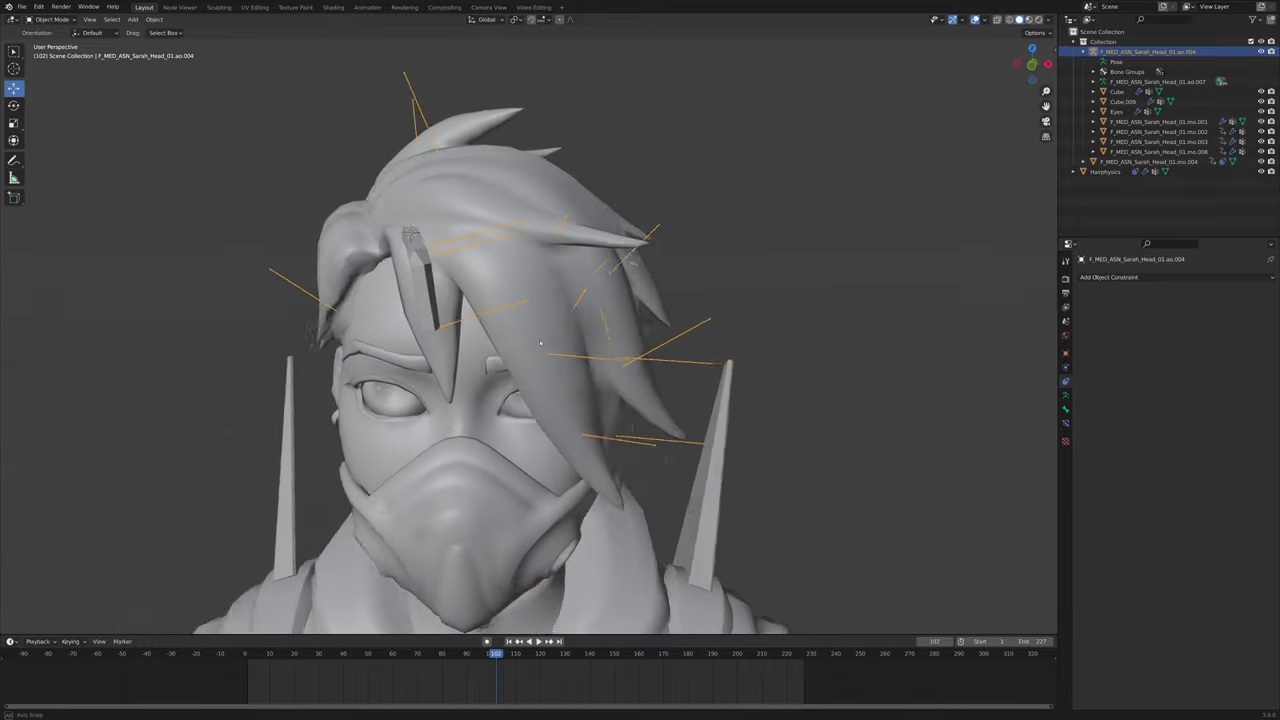
key("space")
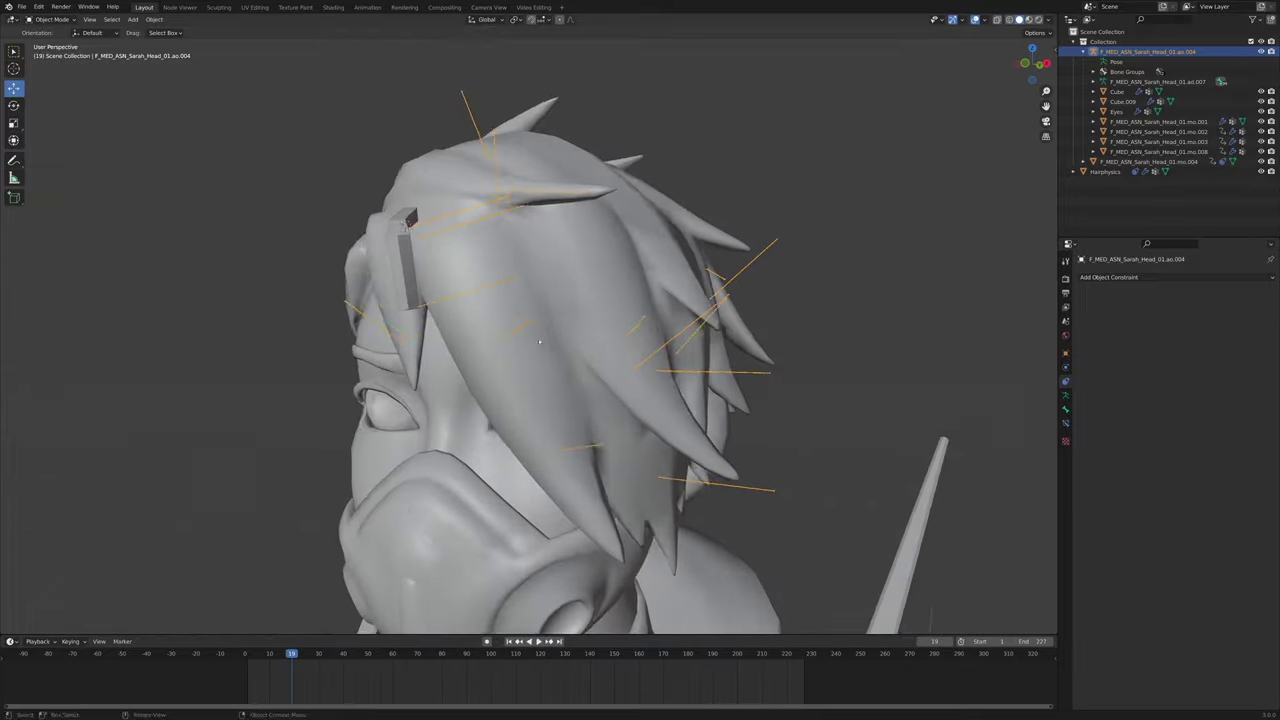
middle_click_drag(539, 341, 450, 264, "shift")
scroll(539, 341, "down", 3)
Add a plane at the 3D cursor on the front hair lock and merge its vertices at the centre
left_click(677, 274)
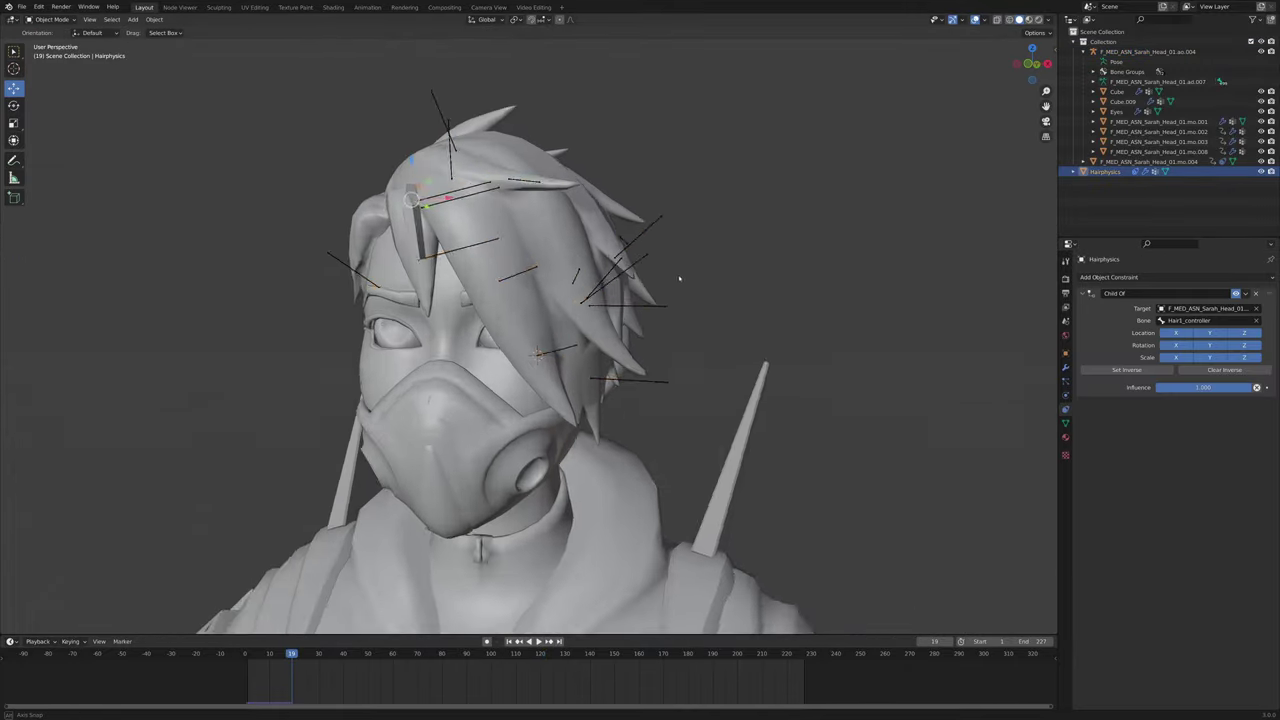
key("shift+a")
left_click(894, 266)
key("Tab")
key("m")
key("c")
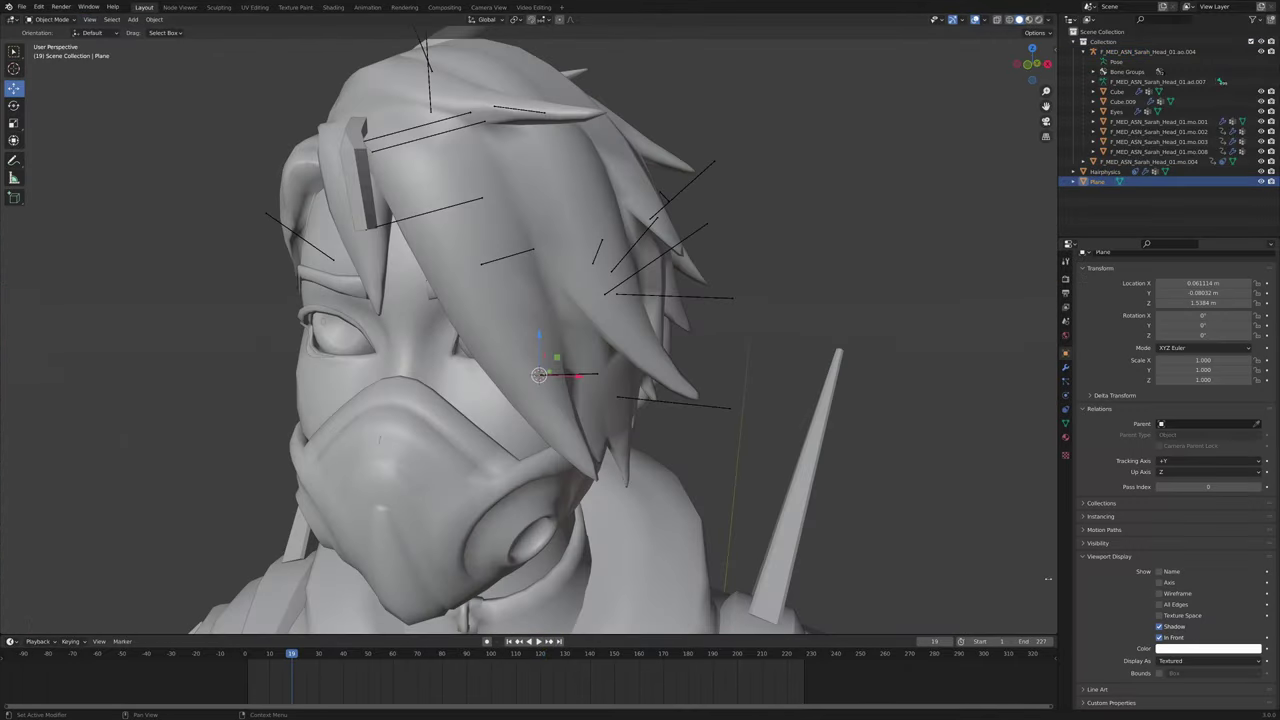
Add a bone constraint to the front hair bone beside the new strip and choose its target
mouse_move(530, 340)
middle_mouse_down()
mouse_move(500, 310)
mouse_move(520, 330)
middle_mouse_up()
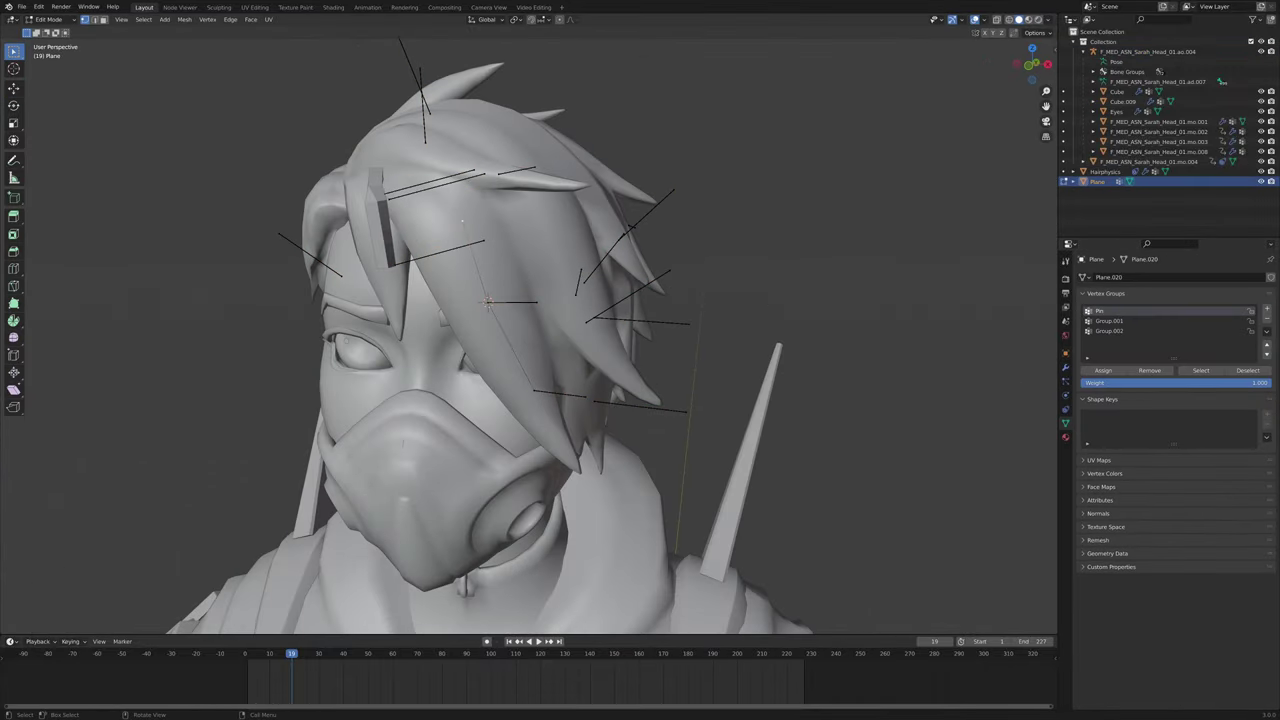
scroll(505, 336, "up", 3)
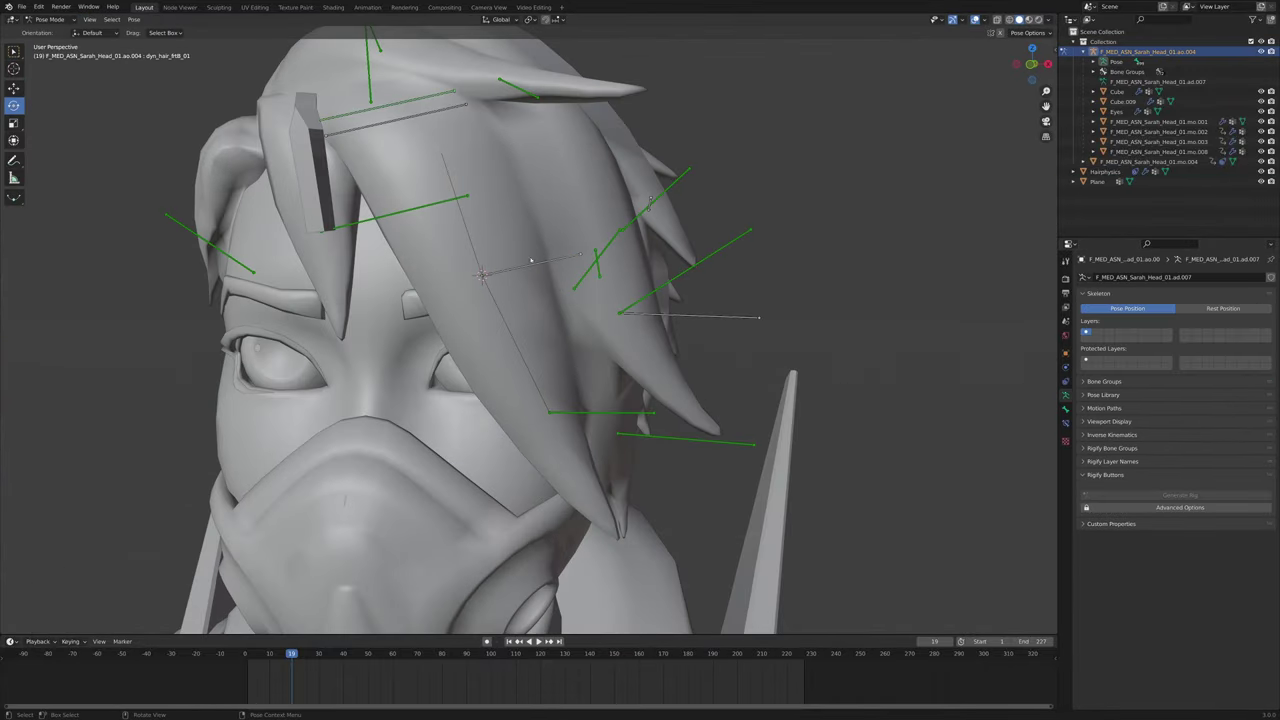
left_click(1107, 277)
left_click(1075, 300)
left_click(1200, 309)
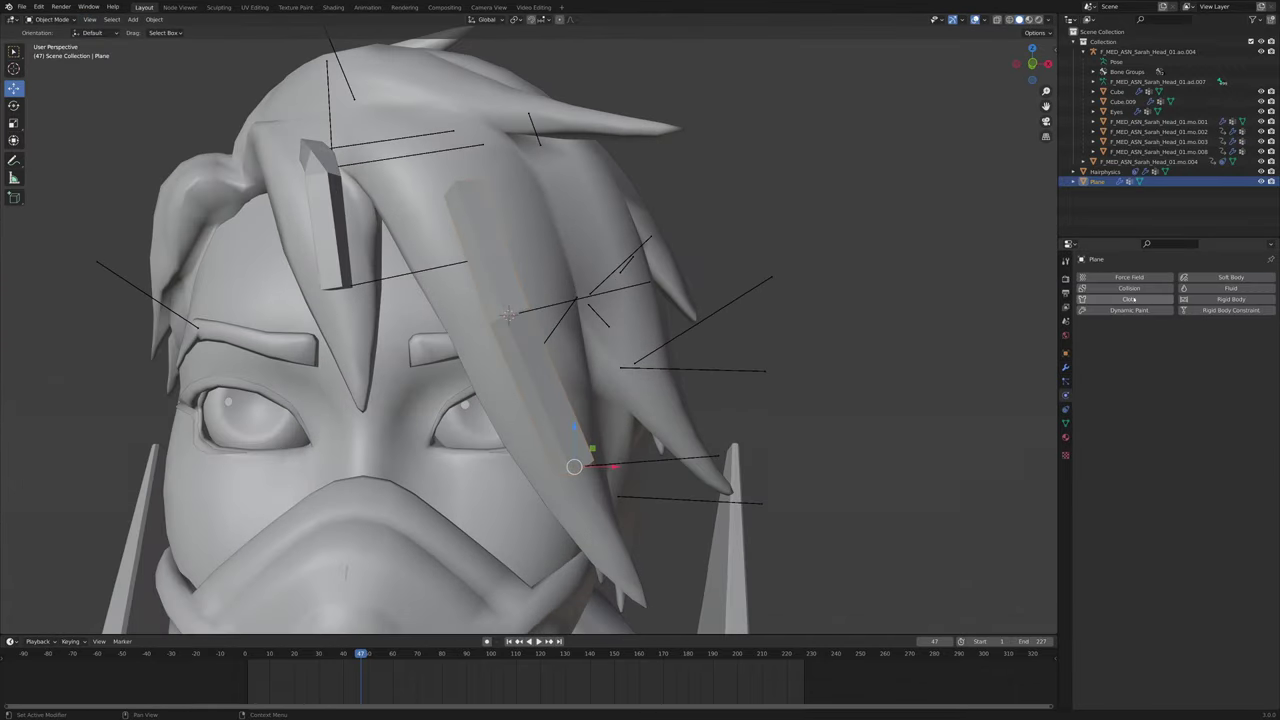
Enable Cloth physics on the Plane strip and set the target of its Child Of constraint to the character armature
left_click(1129, 299)
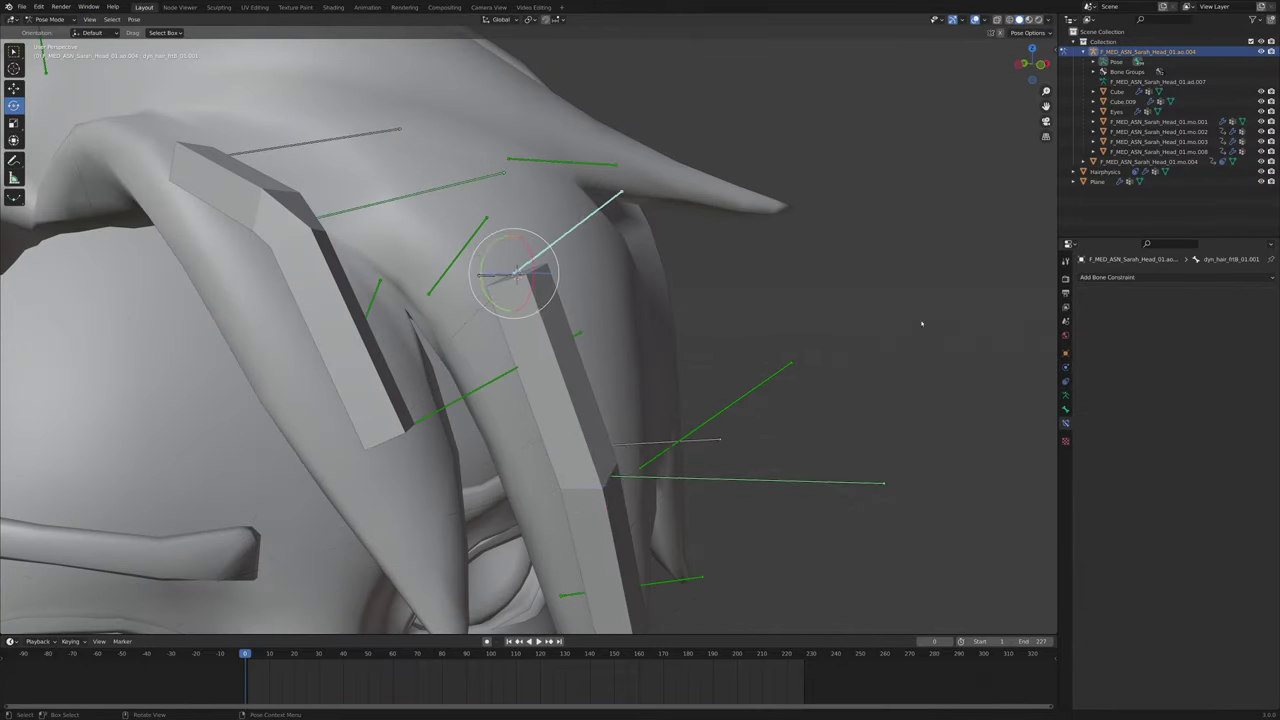
left_click(1065, 409)
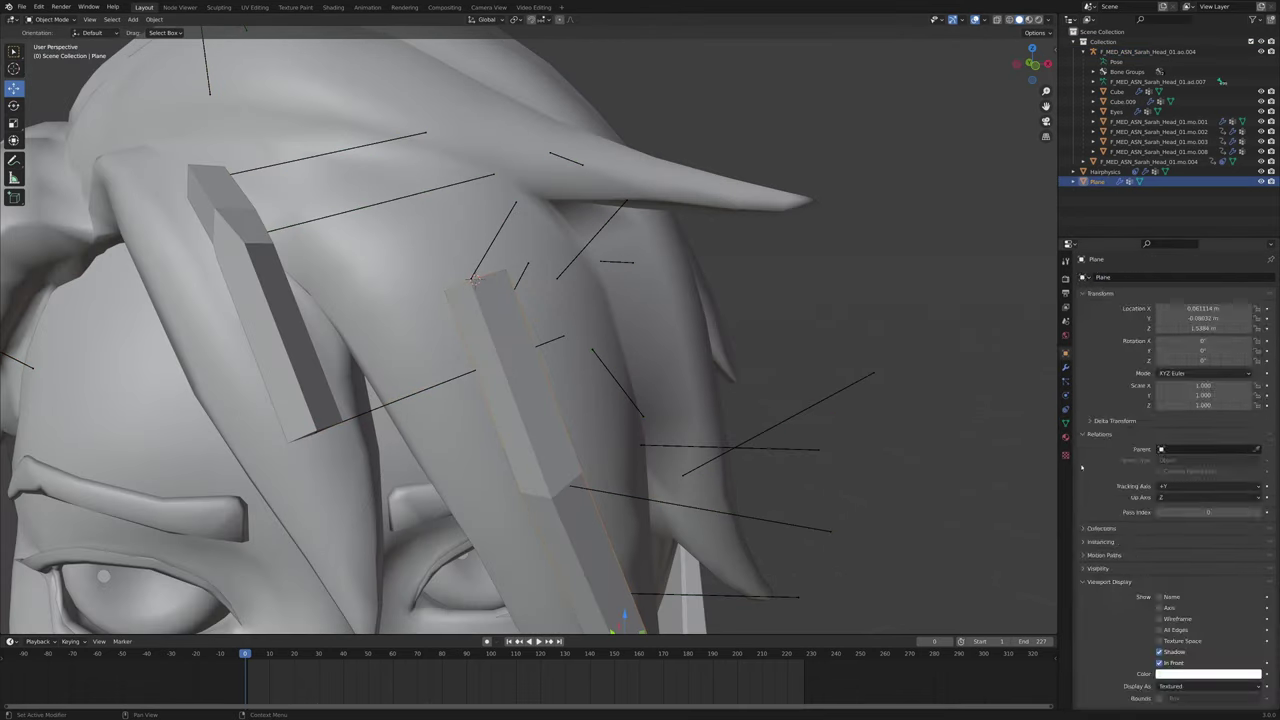
left_click(1195, 308)
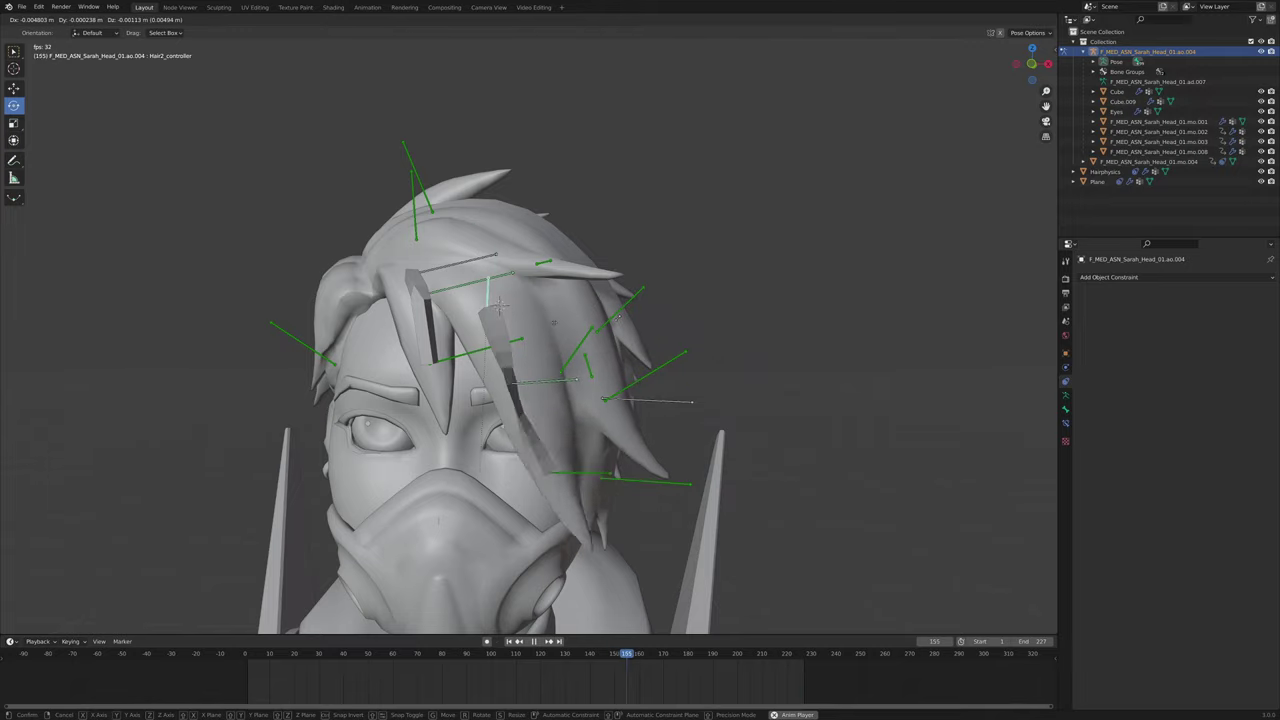
Test-move the Hair2_controller bone during playback and examine how the second hair strip follows it
left_click(590, 318)
mouse_move(590, 318)
middle_mouse_down()
mouse_move(645, 322)
mouse_move(572, 334)
middle_mouse_up()
key("space")
key("g")
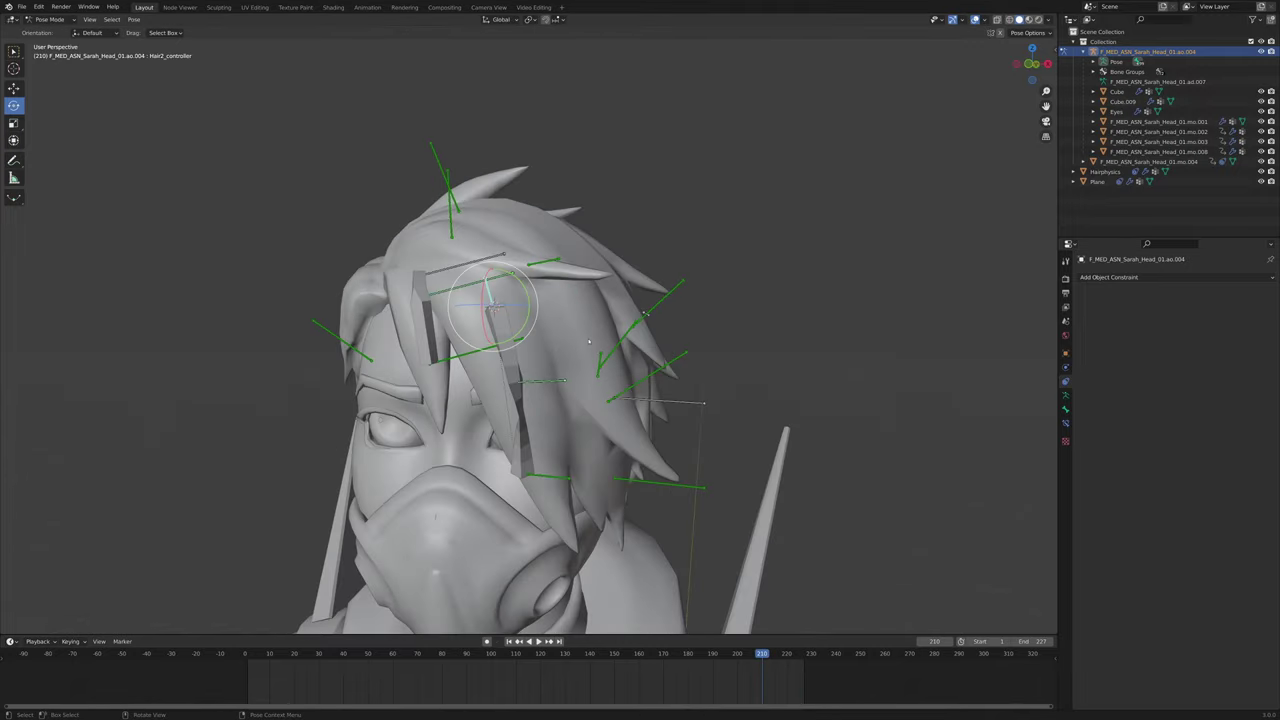
key("g")
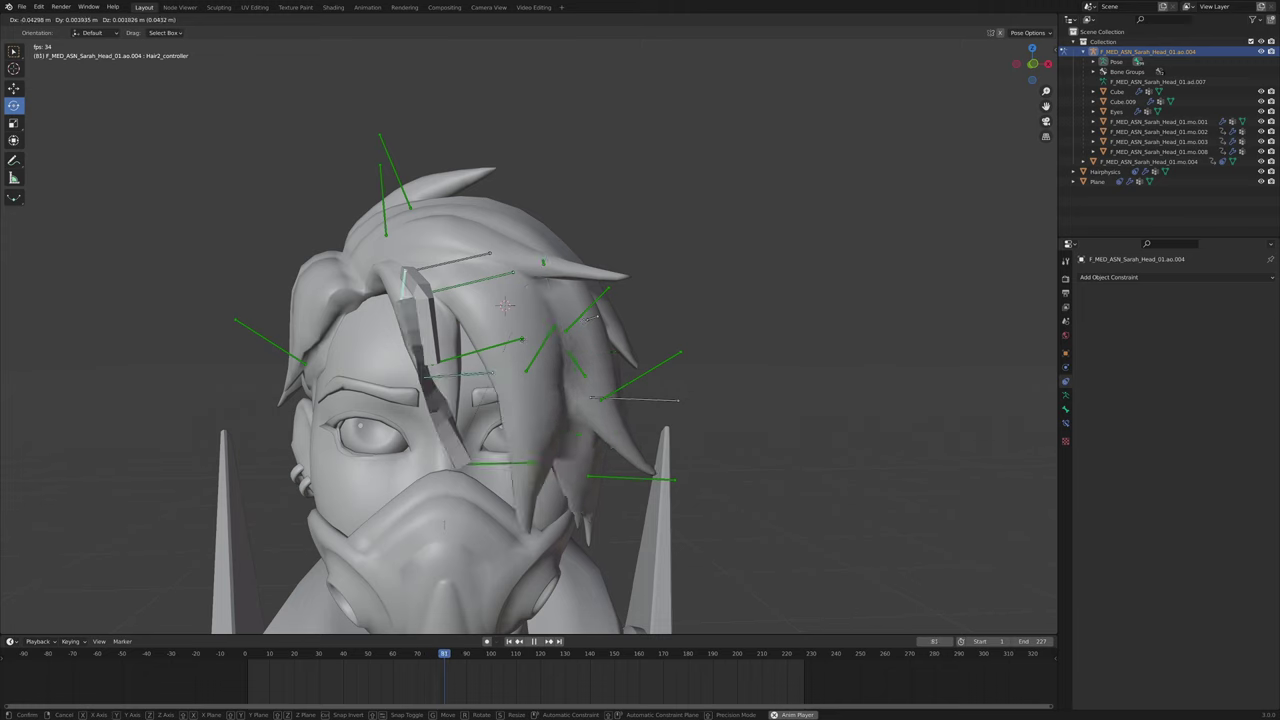
left_click(668, 326)
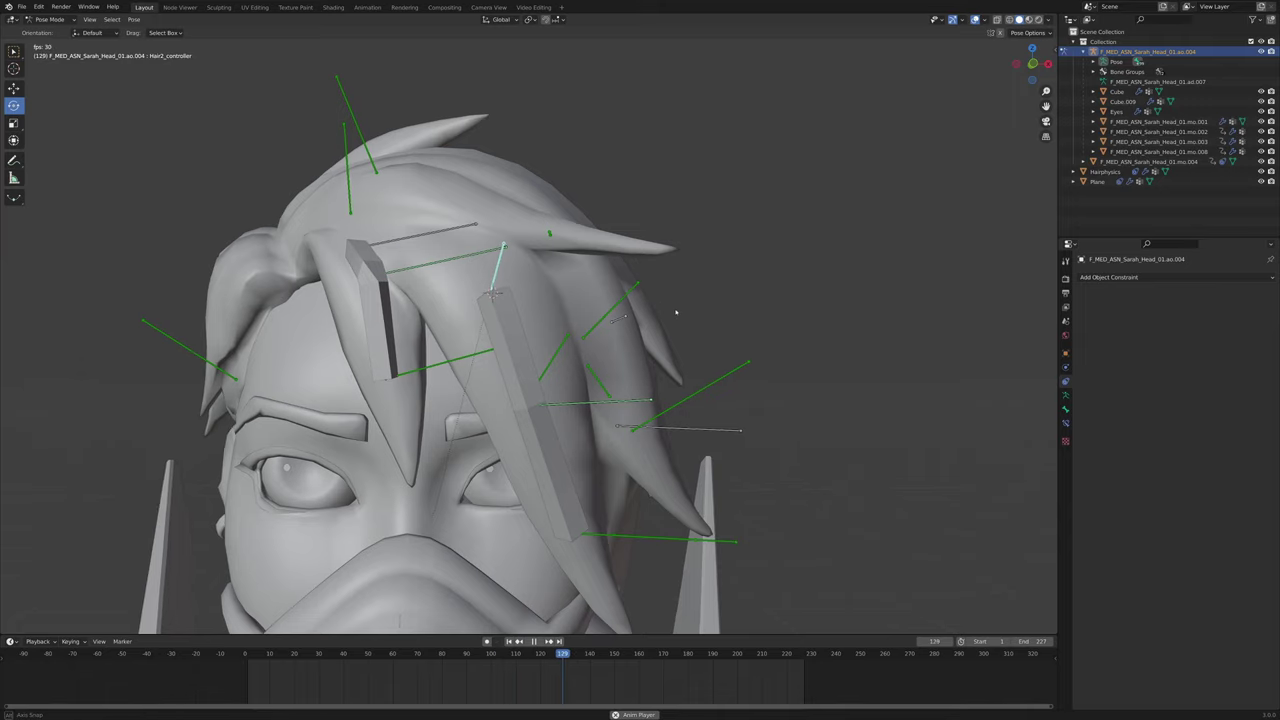
mouse_move(676, 312)
middle_mouse_down()
mouse_move(618, 312)
mouse_move(690, 312)
middle_mouse_up()
scroll(690, 312, "down", 2)
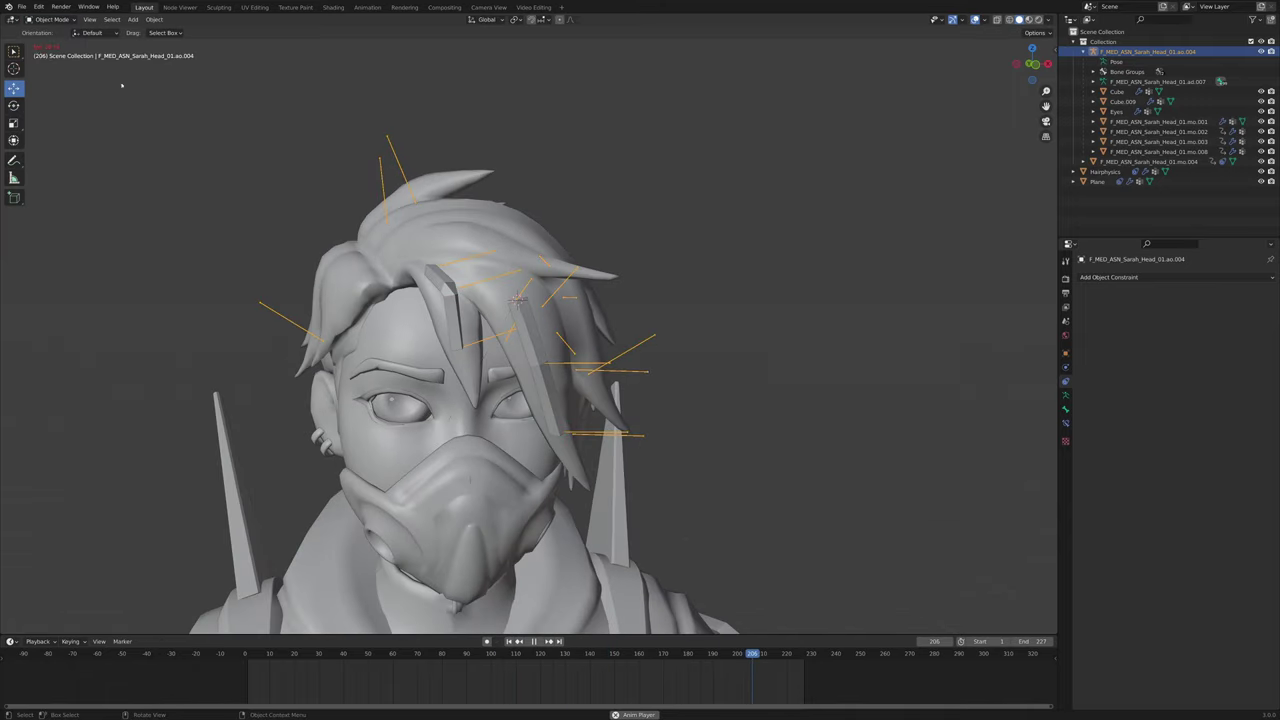
Test-rotate the whole armature during playback to examine how both hair strips react, and clear its rotation
scroll(626, 174, "down", 4)
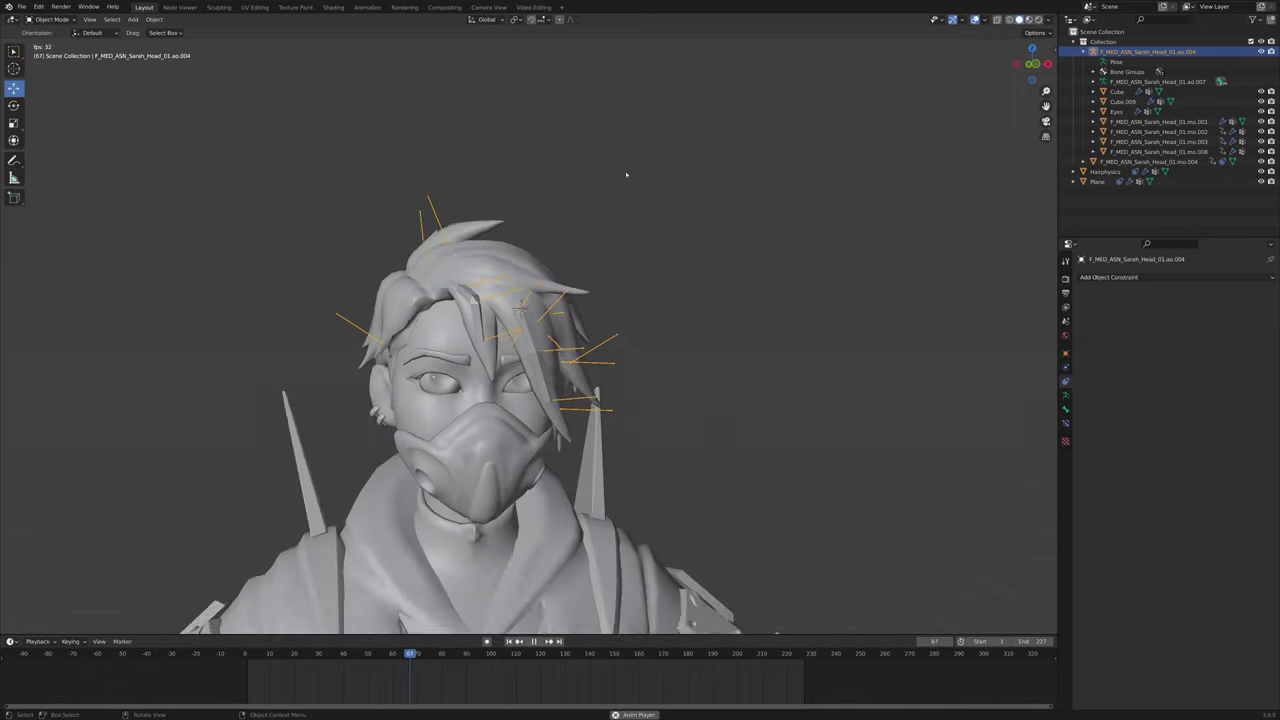
key("r")
left_click(271, 345)
middle_click_drag(271, 345, 537, 229, "shift")
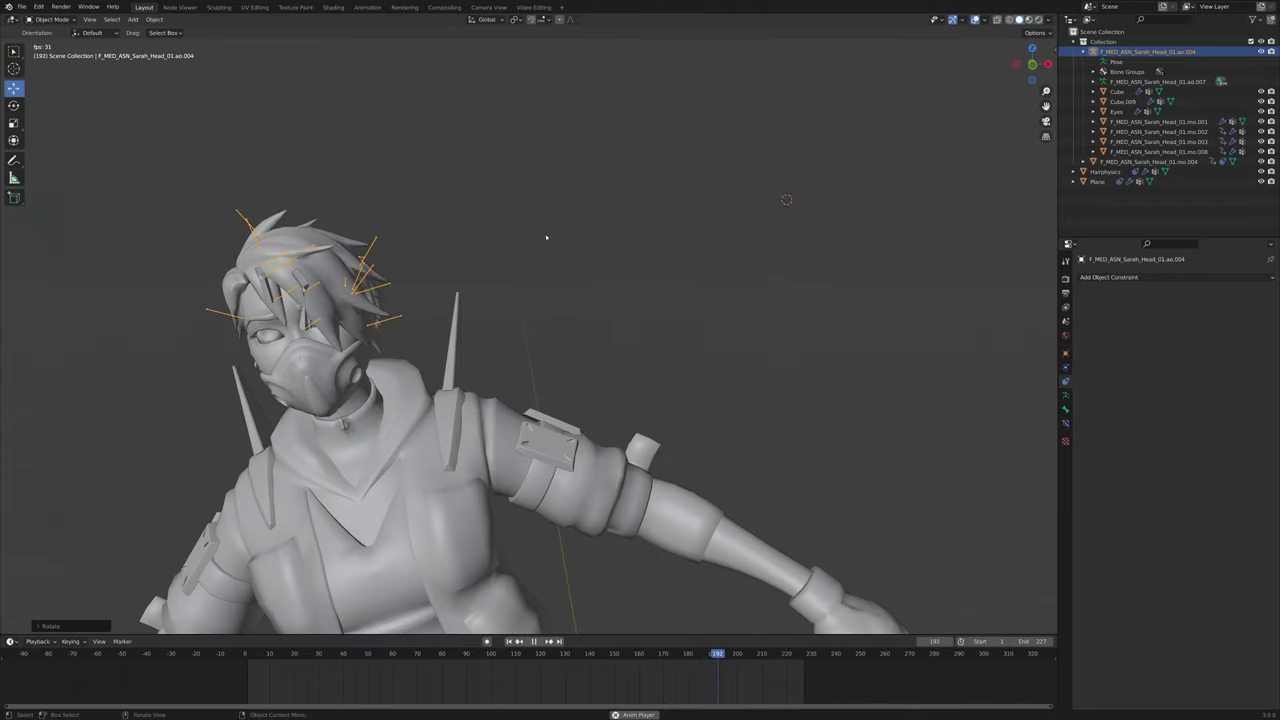
scroll(543, 223, "down", 5)
key("r")
middle_click_drag(215, 300, 598, 113, "shift")
scroll(598, 113, "up", 5)
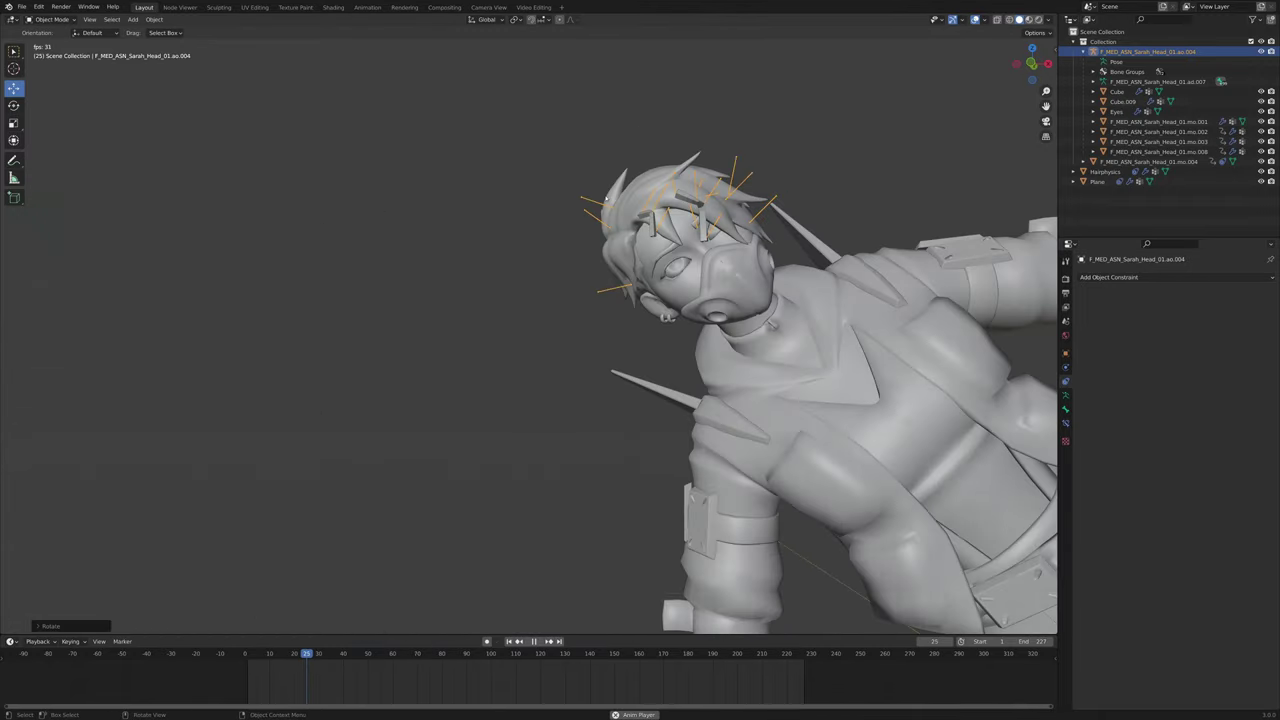
scroll(293, 318, "up", 3)
key("r")
left_click(293, 318)
key("alt+r")
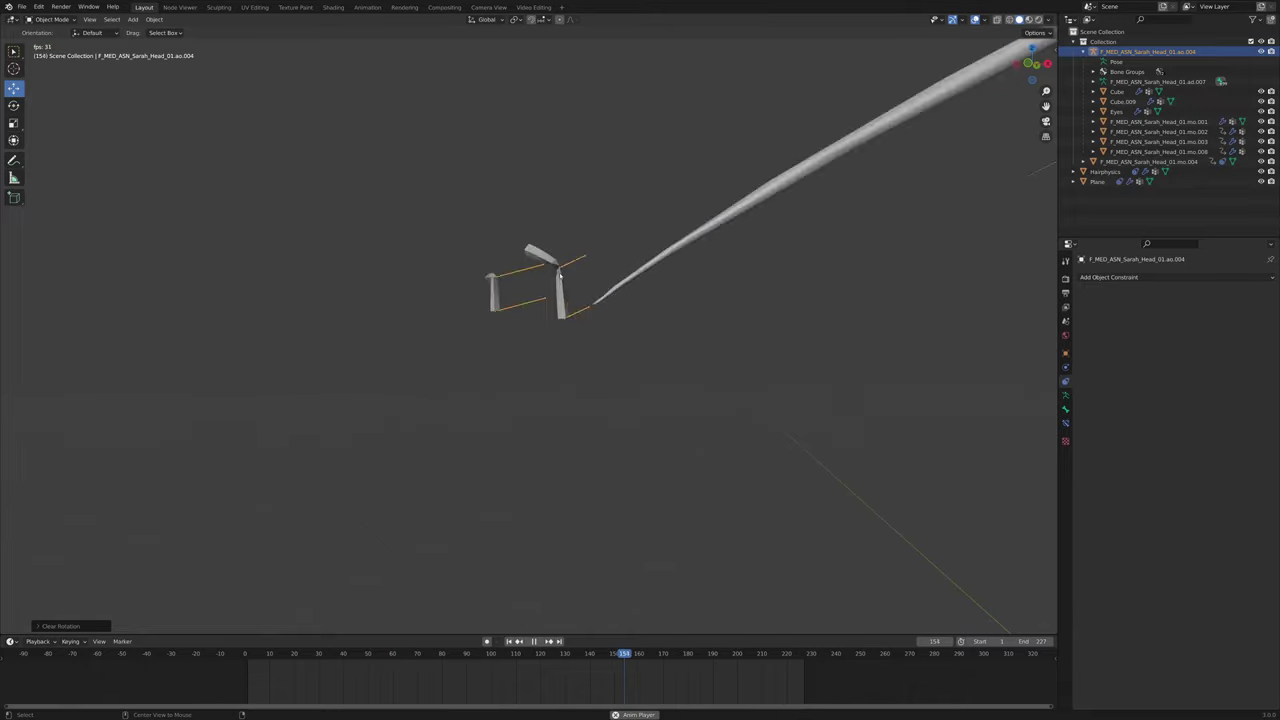
scroll(626, 297, "down", 6)
middle_click_drag(876, 179, 809, 420, "shift")
scroll(809, 420, "up", 6)
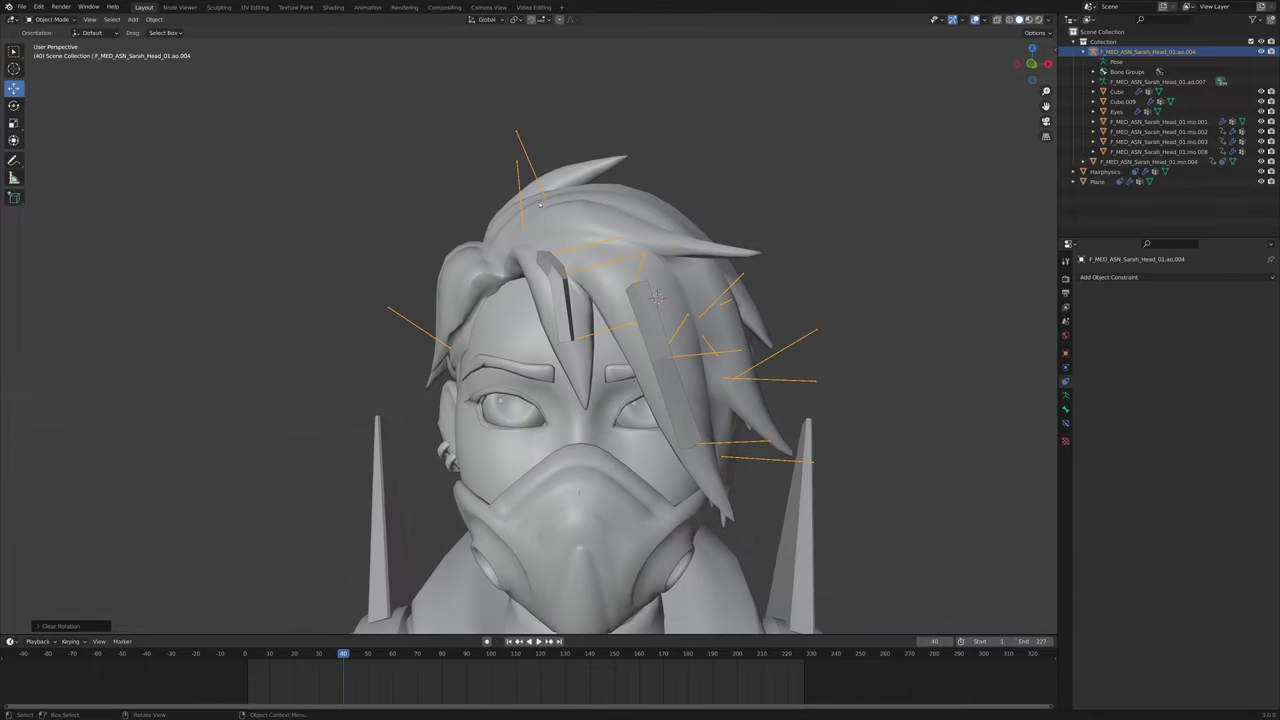
Move and rotate the whole armature during playback and examine the hair's swing from the front and side
scroll(539, 204, "down", 8)
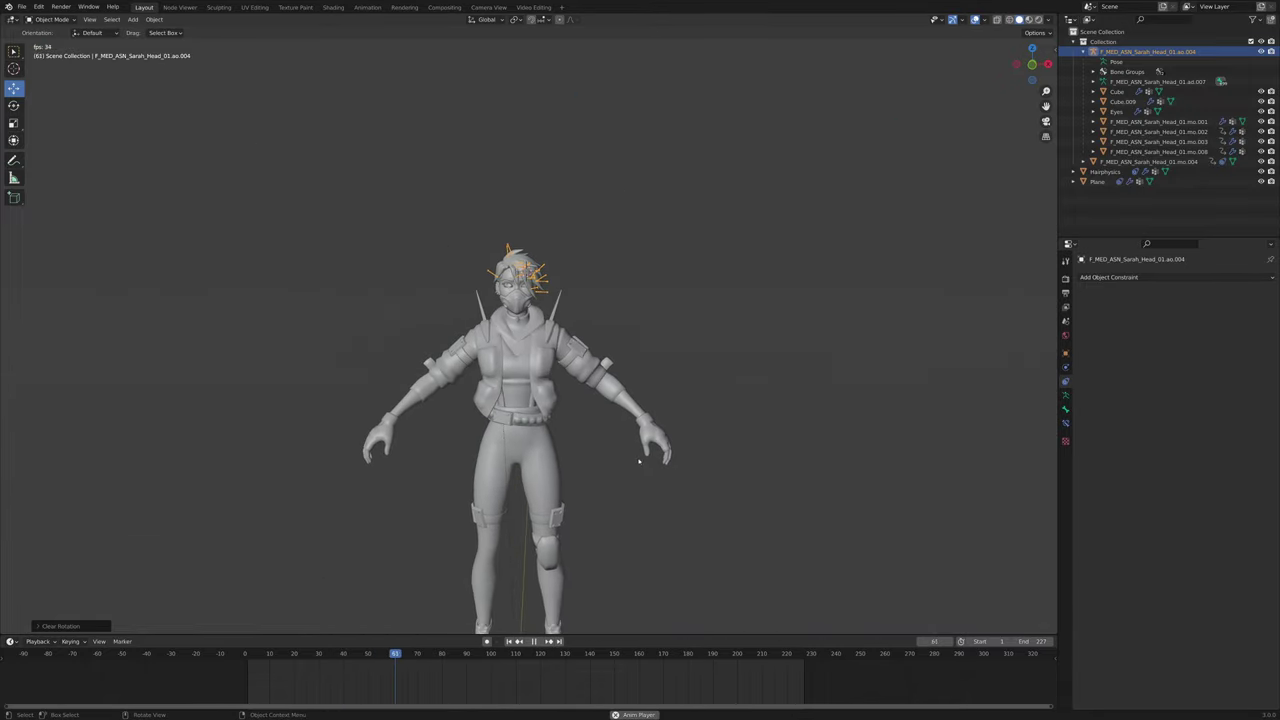
key("g")
left_click(590, 245)
key("r")
left_click(857, 495)
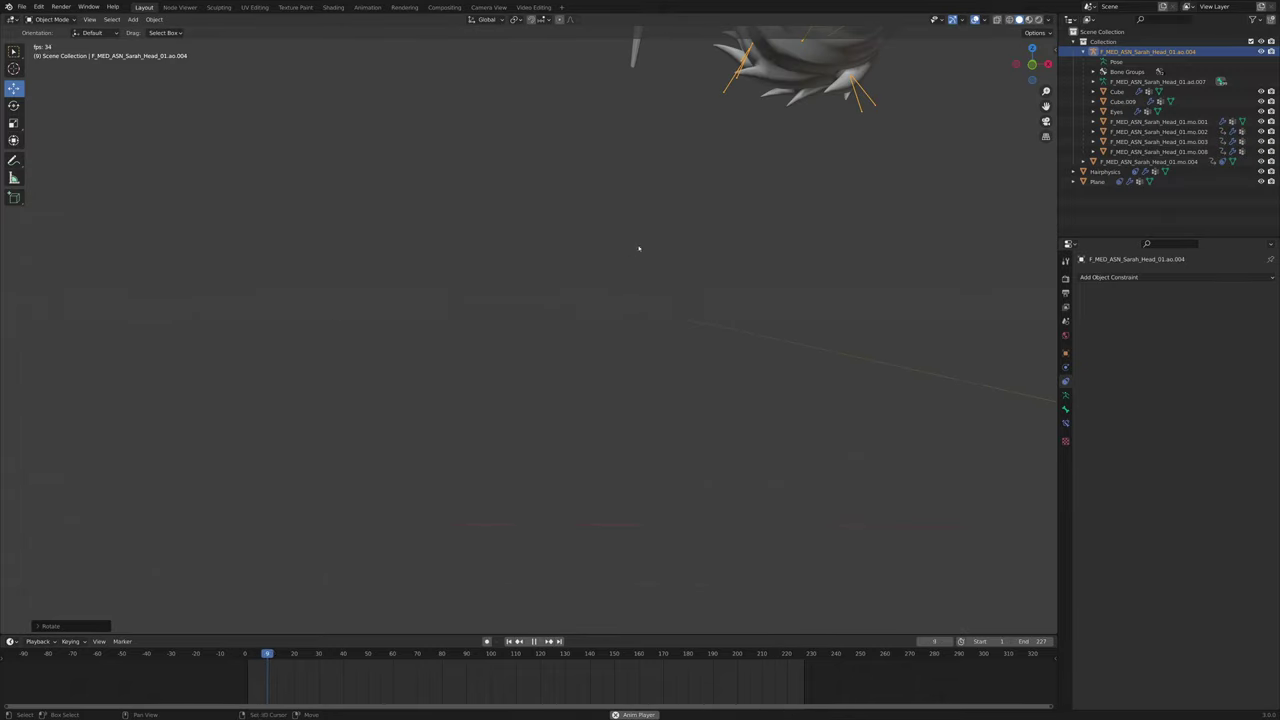
middle_click_drag(550, 372, 589, 372)
key("r")
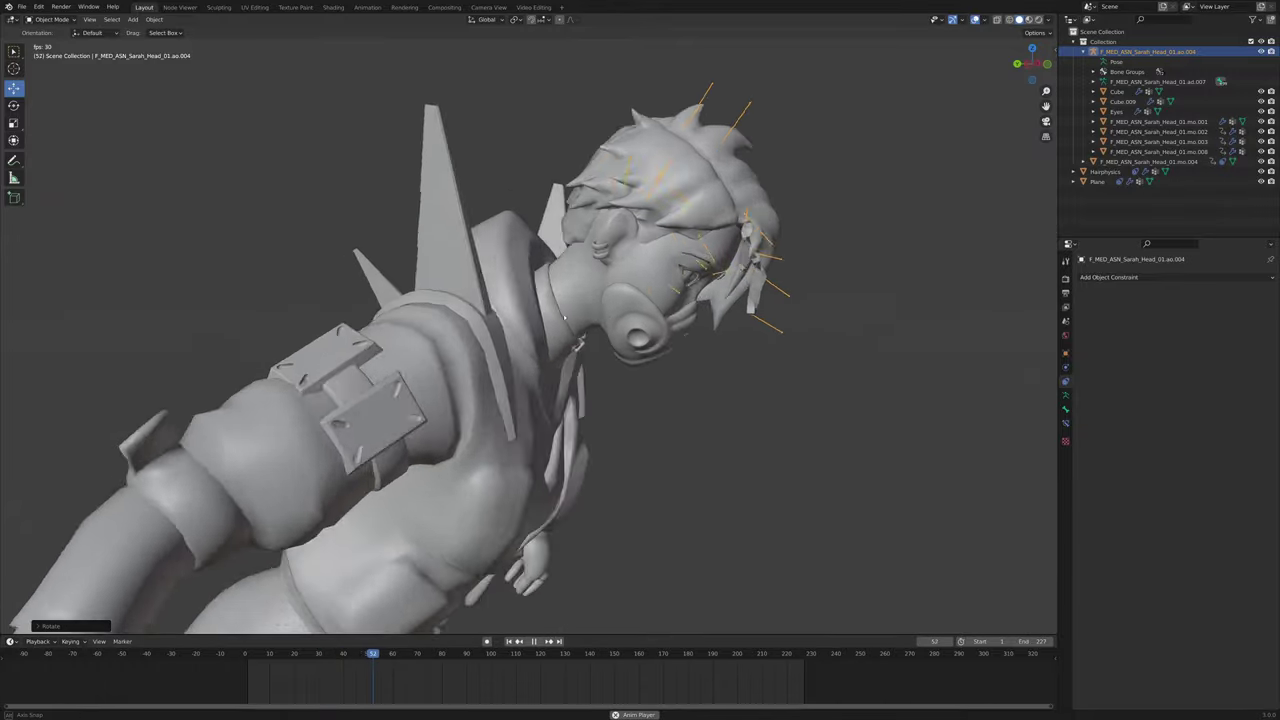
key("r")
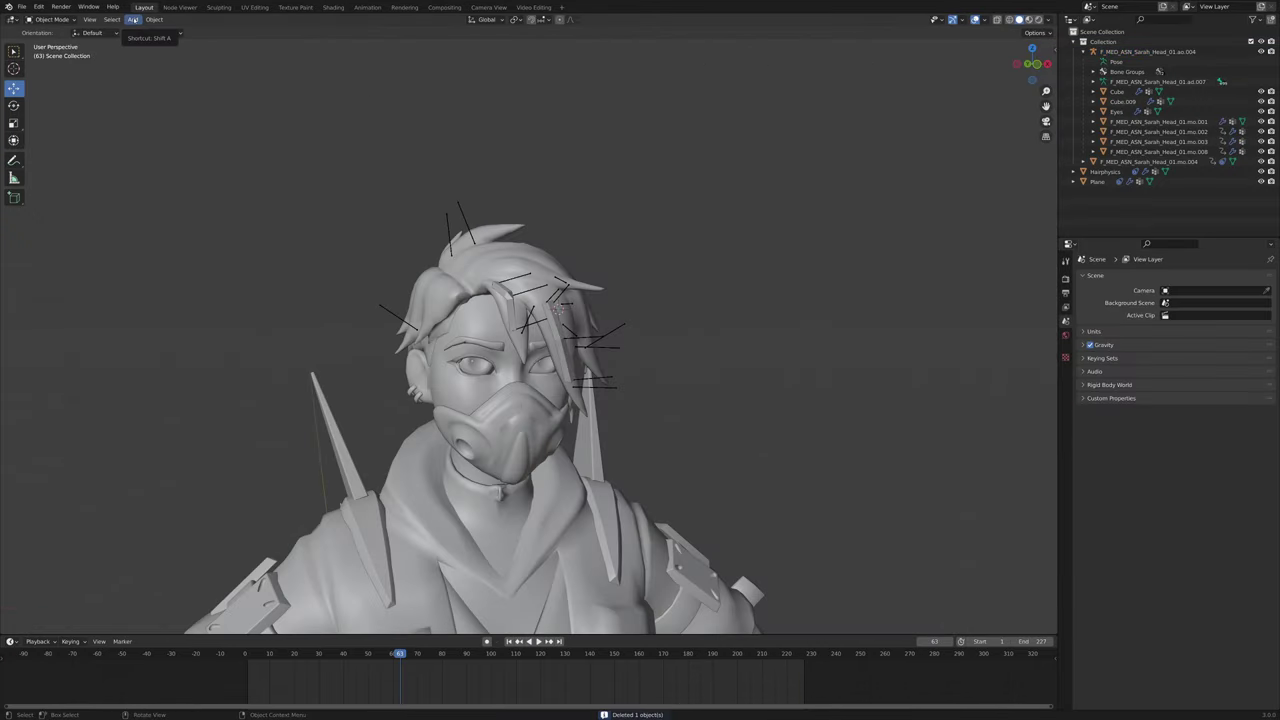
scroll(529, 336, "up", 7)
middle_click_drag(529, 336, 632, 330)
left_click(133, 19)
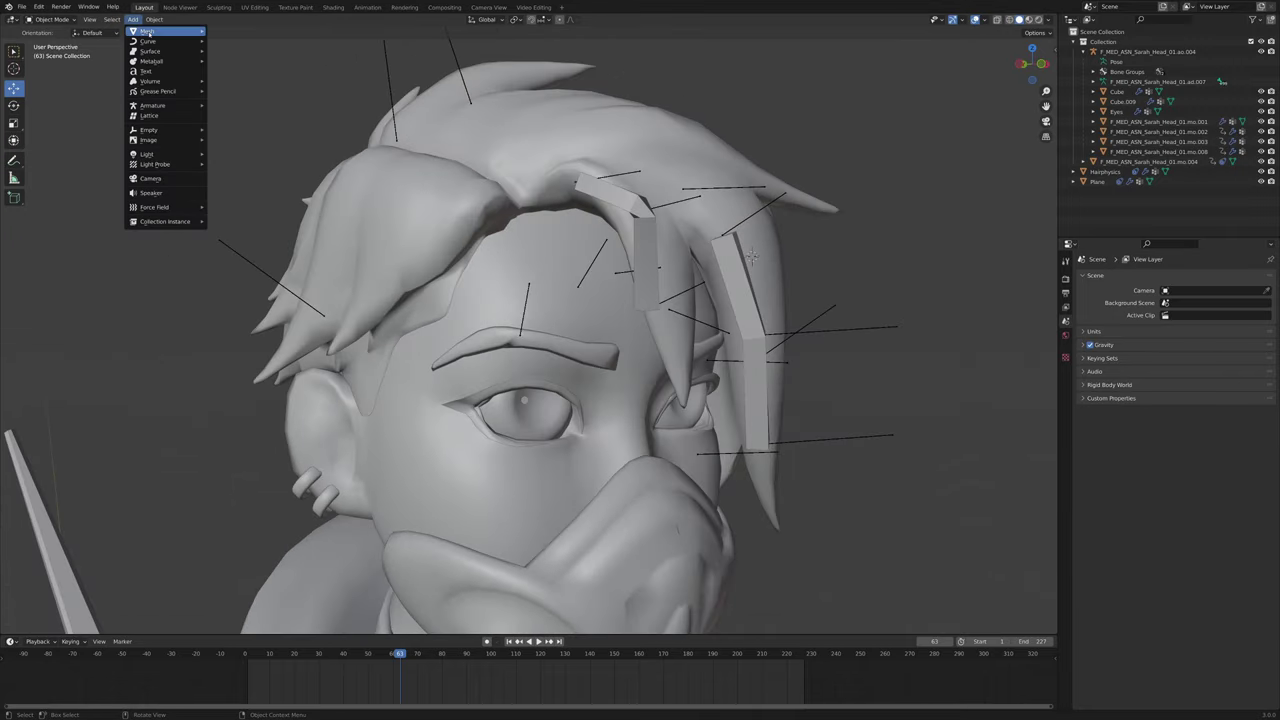
middle_click_drag(706, 142, 635, 166)
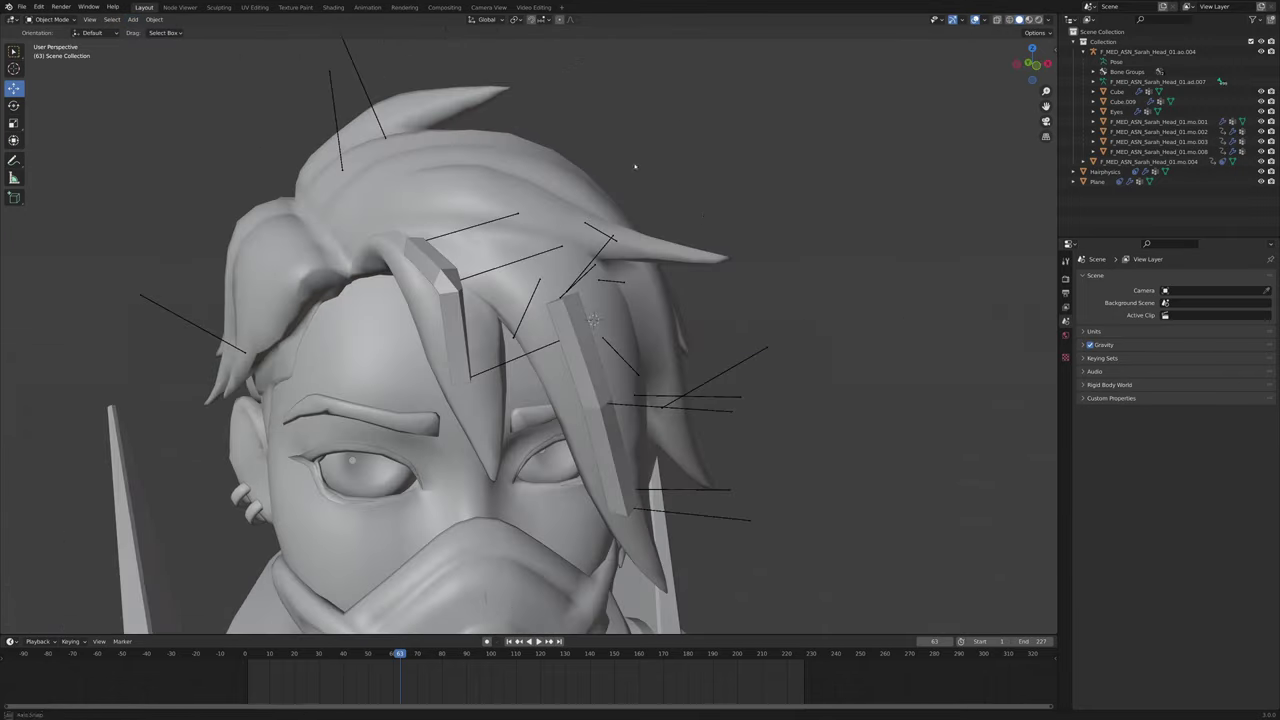
middle_click_drag(489, 197, 521, 178)
middle_click_drag(288, 52, 215, 100)
scroll(215, 100, "down", 2)
left_click(400, 176)
left_click(386, 140)
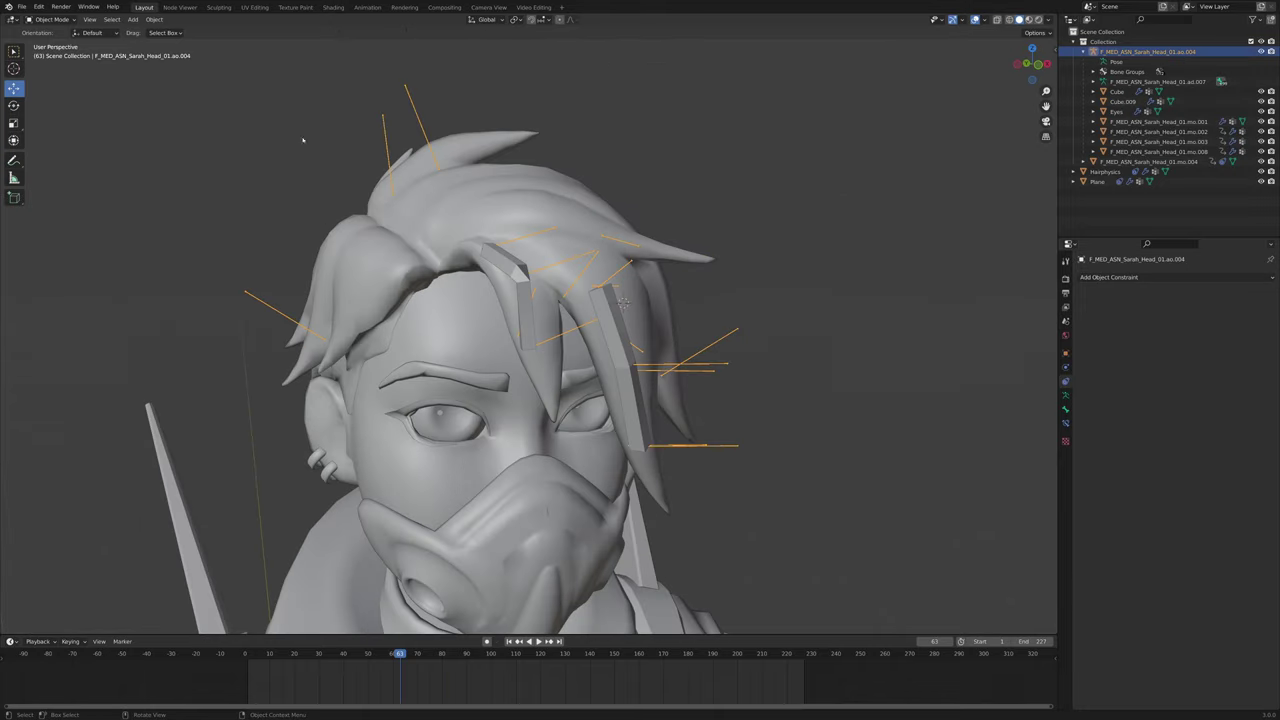
Add a UV sphere and scale it down to roughly the size of the character's head
left_click(133, 19)
mouse_move(160, 31)
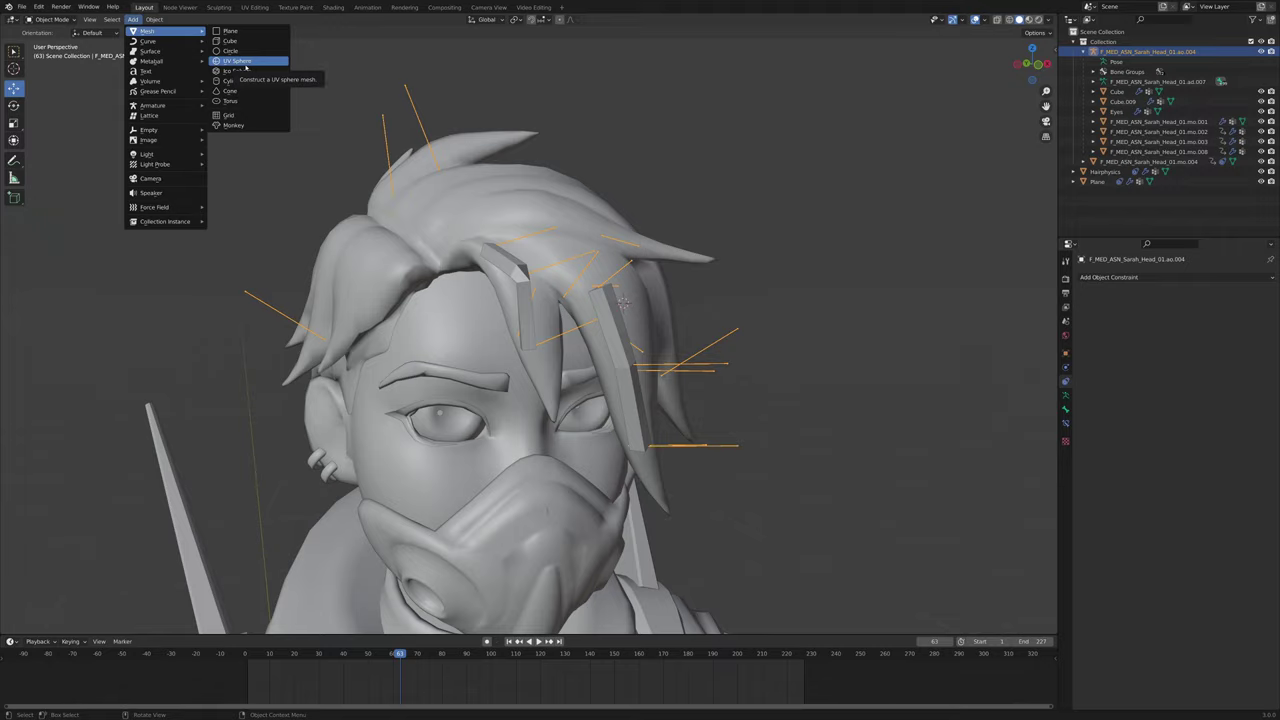
left_click(245, 64)
key("s")
left_click(540, 262)
Move the sphere inside the head behind the front hair and scale it to fit, checking from several angles
middle_click_drag(540, 262, 689, 232)
key("g")
left_click(576, 287)
middle_click_drag(940, 250, 783, 237)
key("g")
left_click(760, 245)
key("s")
left_click(705, 262)
middle_click_drag(620, 260, 705, 272)
key("g")
left_click(720, 237)
key("s")
left_click(637, 234)
Refine the sphere's position from the side so it fills the forehead and eye area of the head
middle_click_drag(630, 298, 714, 300)
scroll(714, 300, "up", 3)
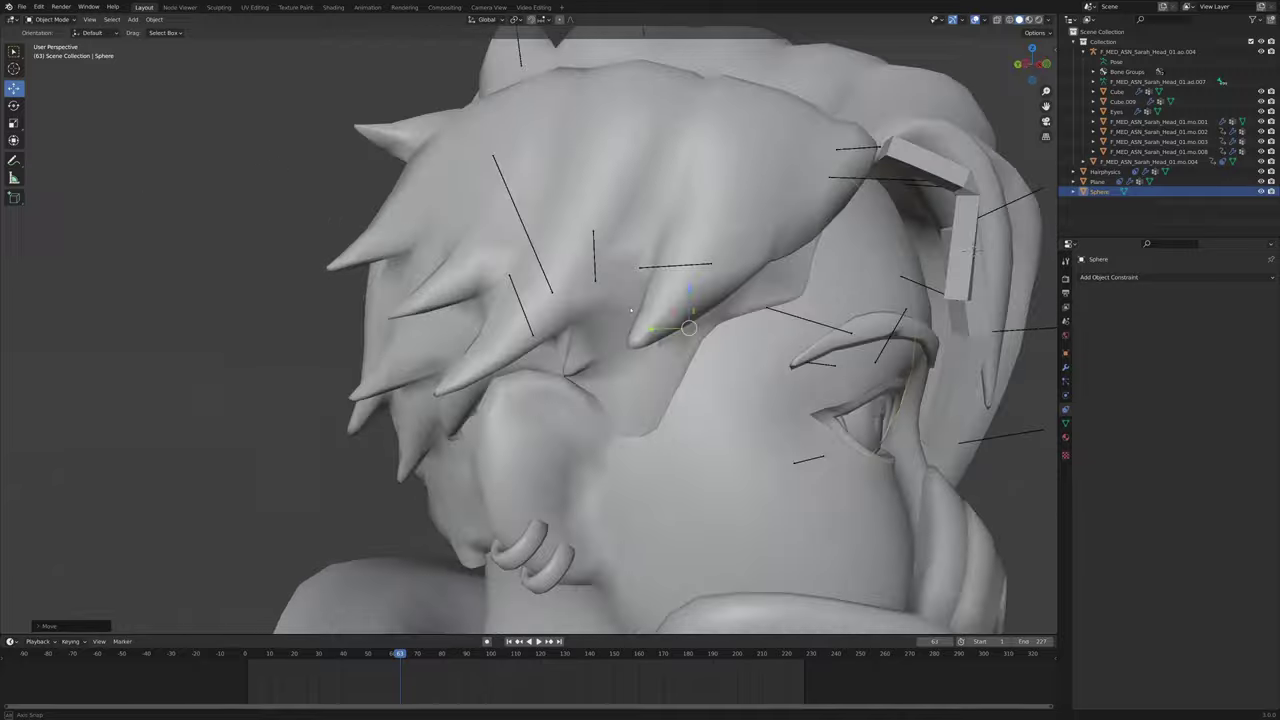
middle_click_drag(975, 420, 838, 306, "shift")
key("g")
left_click(916, 316)
middle_click_drag(916, 316, 801, 259)
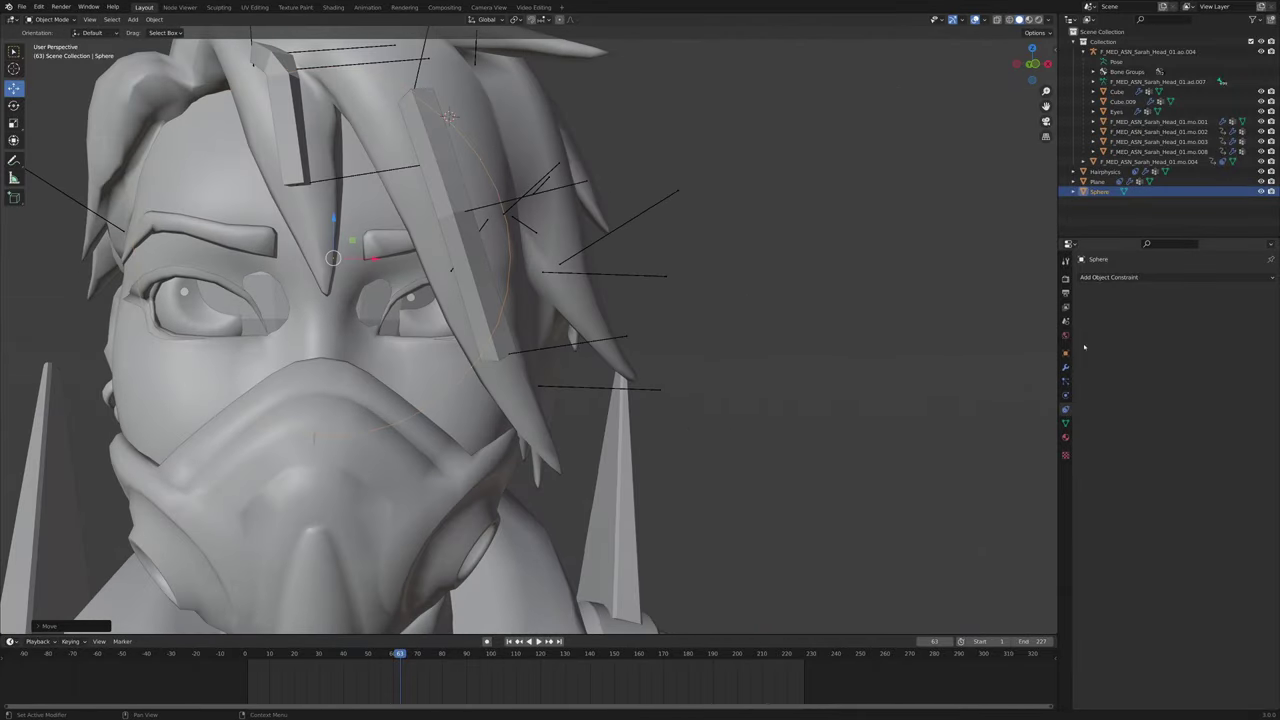
Add a Child Of constraint to the sphere, targeting the character armature with head as the bone
left_click(1150, 277)
middle_click_drag(820, 290, 793, 295)
left_click(1212, 277)
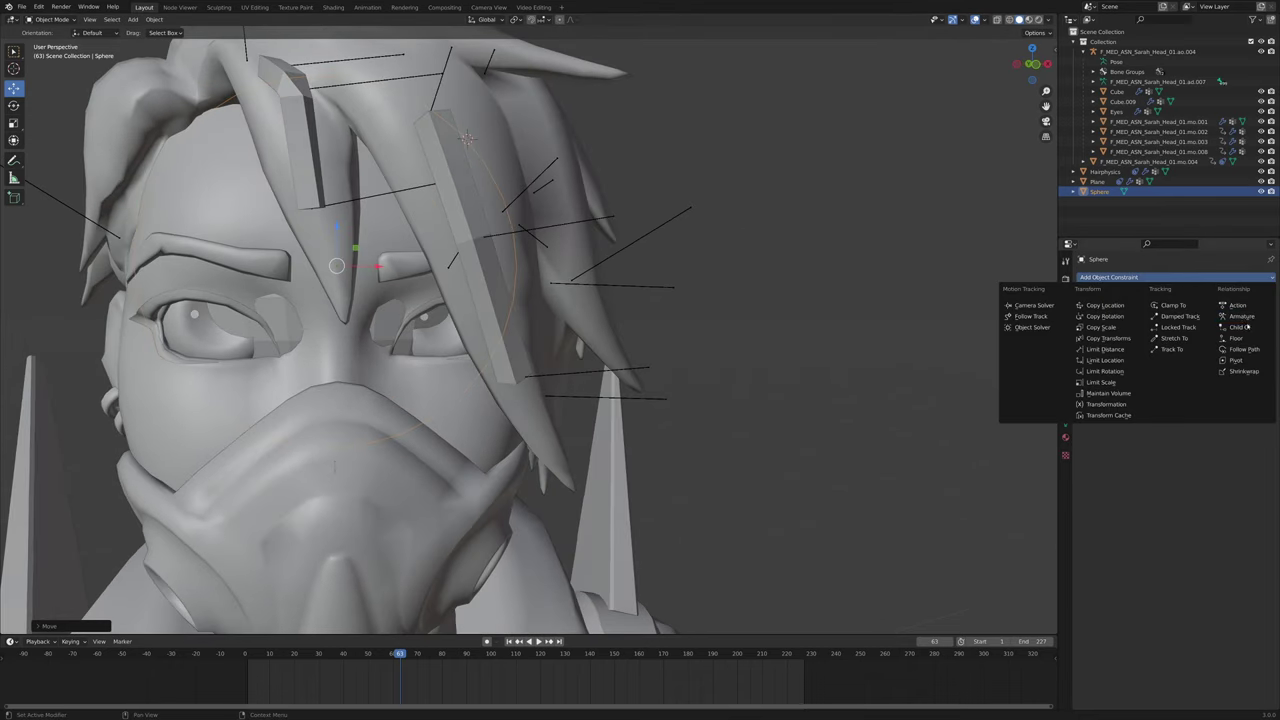
left_click(1240, 327)
left_click(1161, 320)
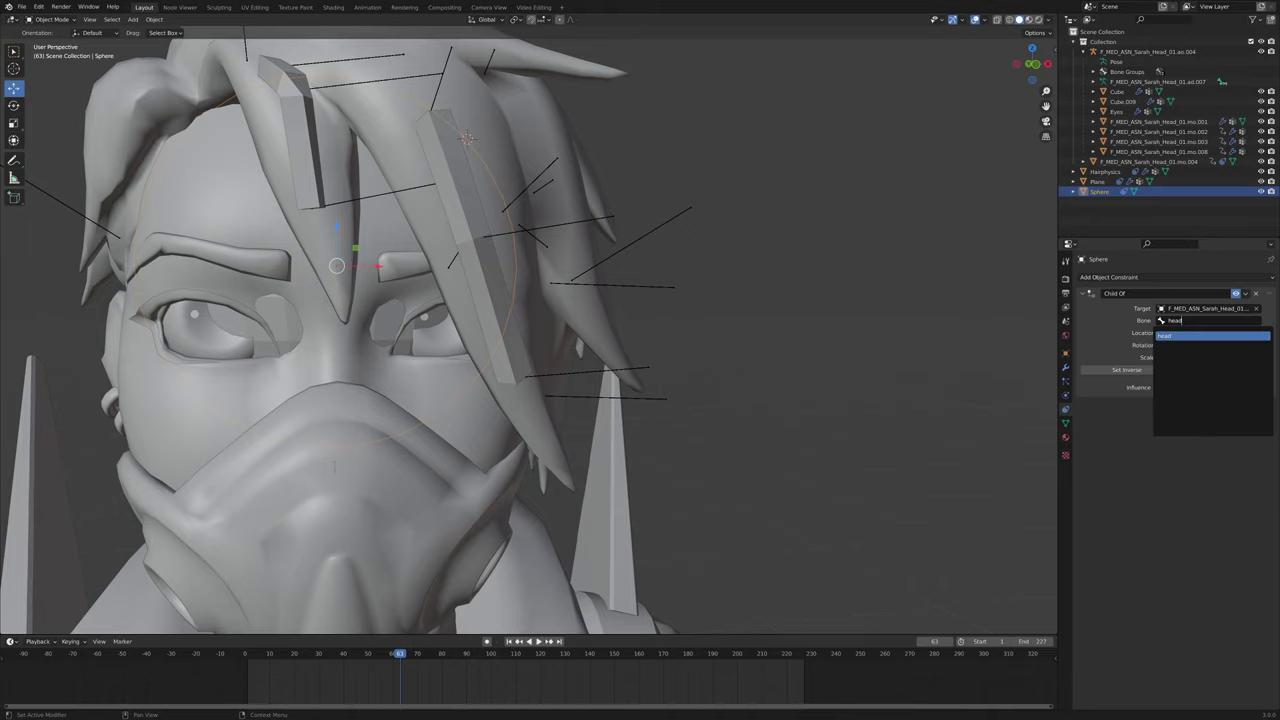
key("Return")
scroll(726, 317, "down", 5)
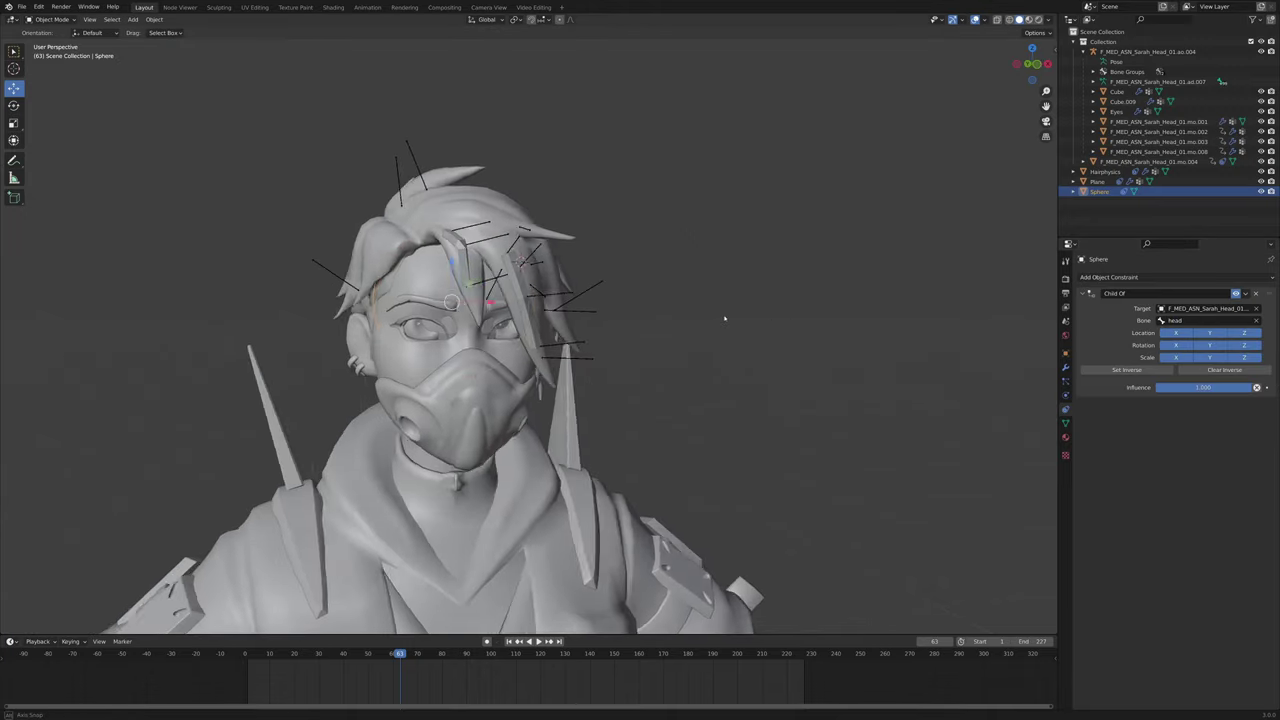
Enable Collision physics on the sphere and move it during playback to test it against the hair strips
middle_click_drag(726, 317, 805, 335)
scroll(805, 335, "up", 3)
left_click(1065, 396)
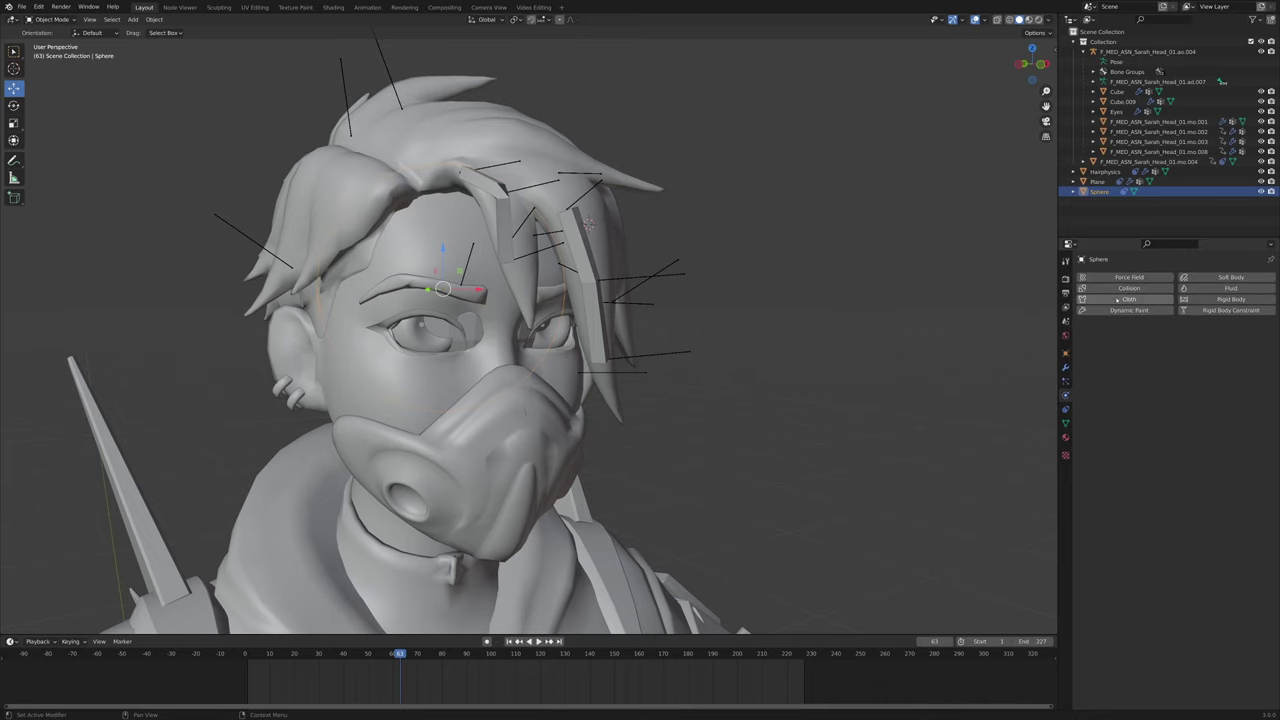
left_click(1141, 289)
key("space")
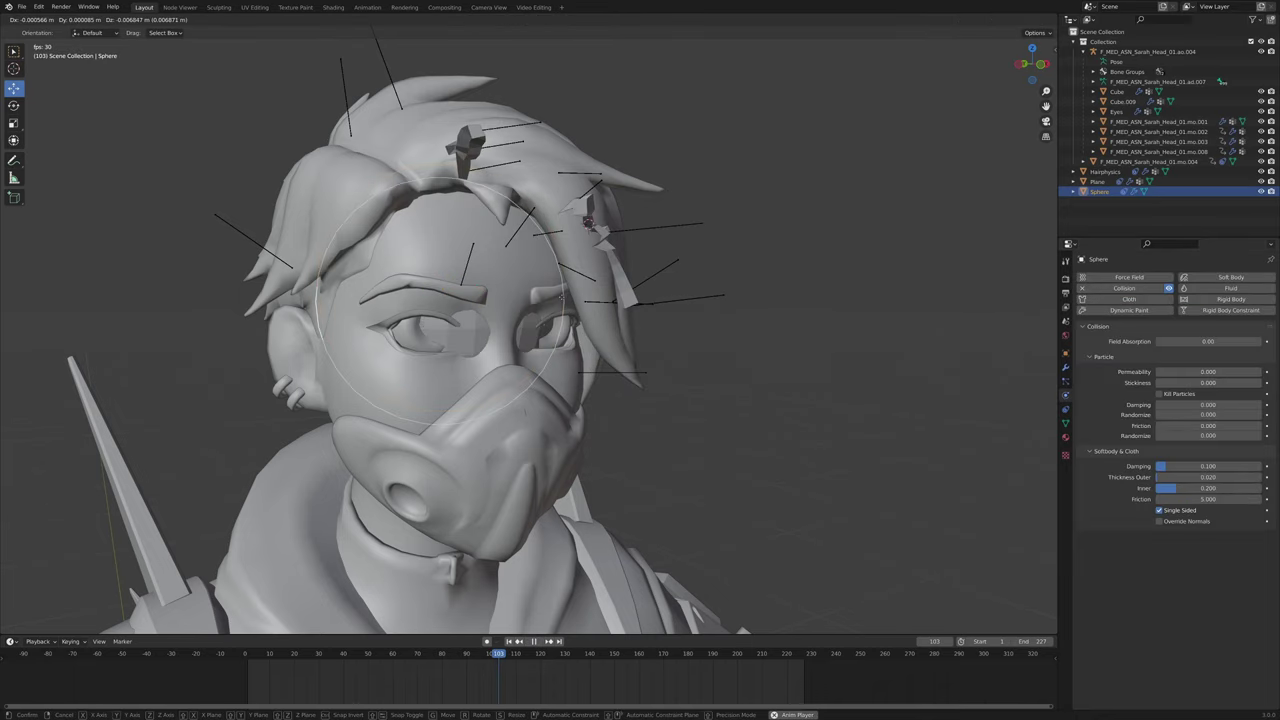
key("g")
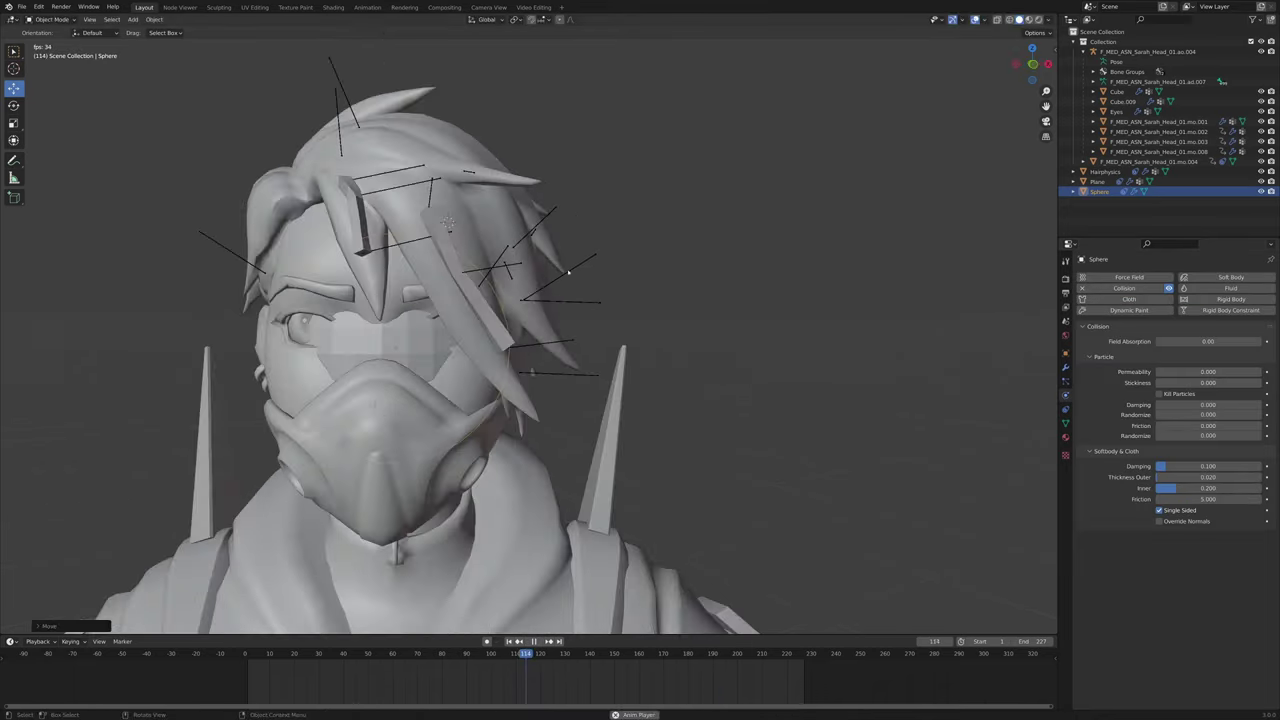
Move the whole character armature during playback to test how the hair strips collide with the sphere
left_click(568, 273)
key("g")
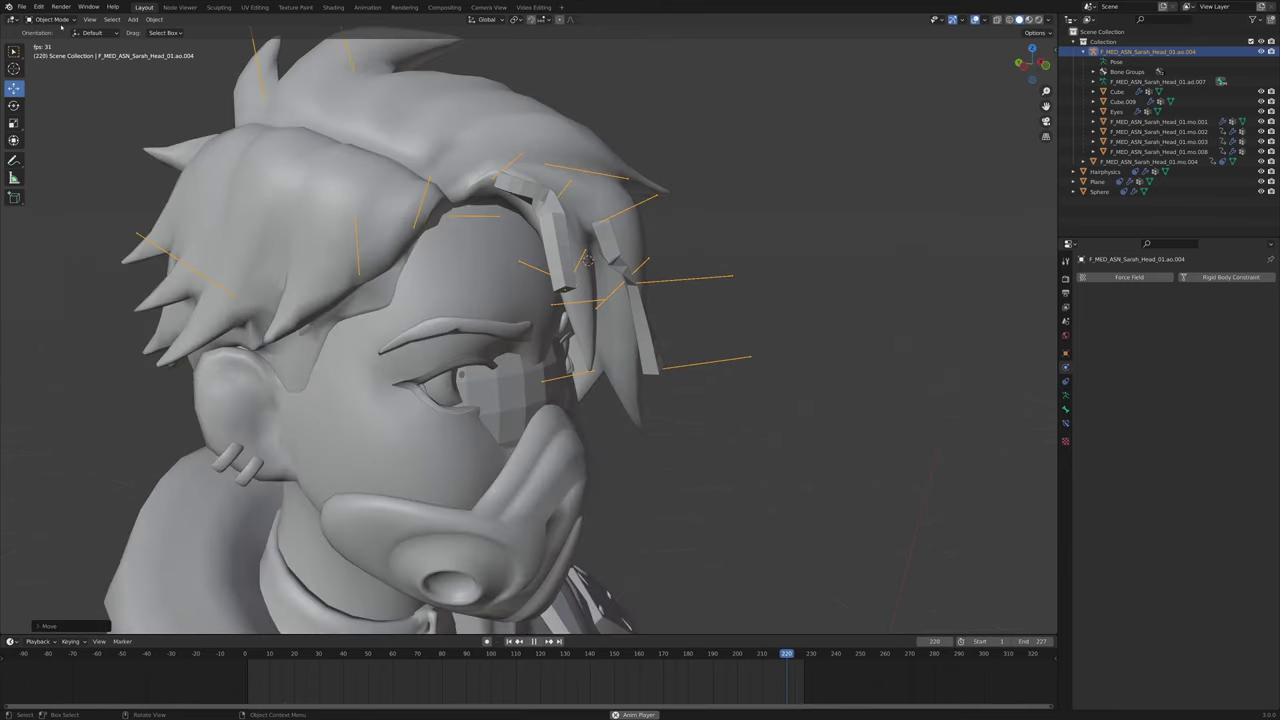
scroll(617, 626, "up", 2)
middle_click_drag(440, 200, 507, 176)
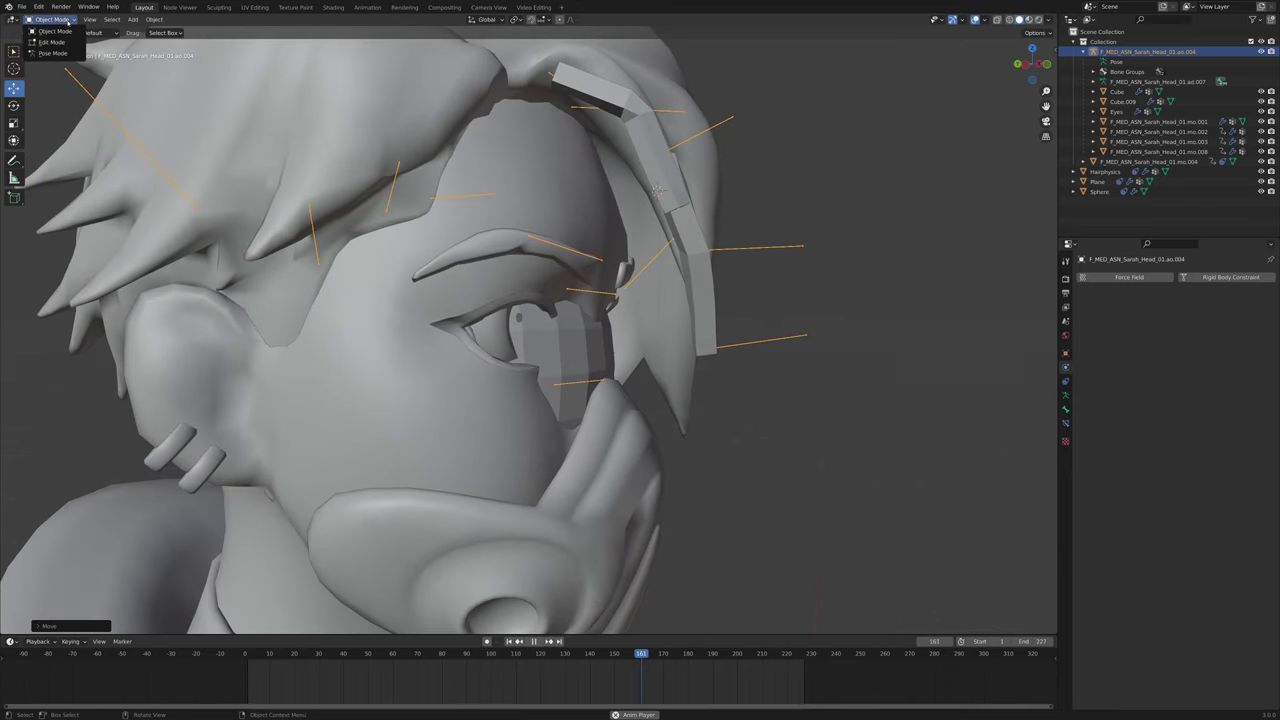
Put the armature in Pose Mode and move the Hair1_controller bone during playback to test its strip
left_click(60, 53)
middle_click_drag(580, 300, 619, 289)
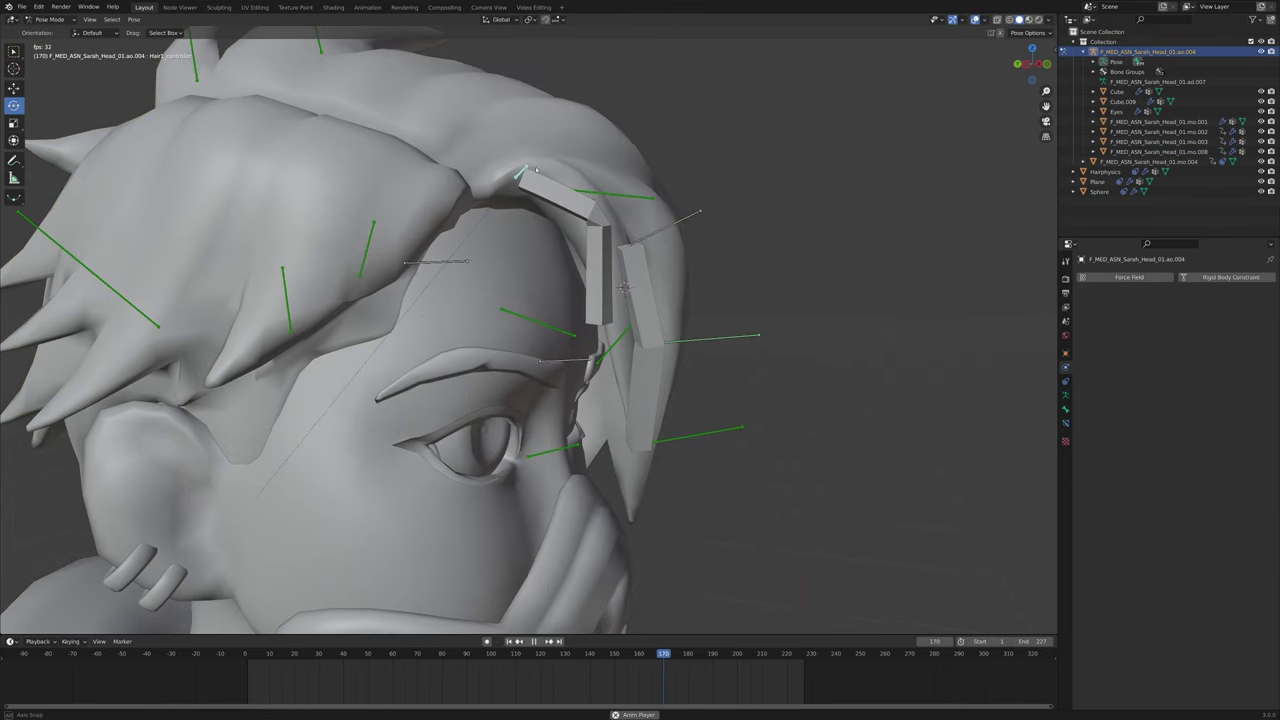
middle_click_drag(536, 170, 534, 161)
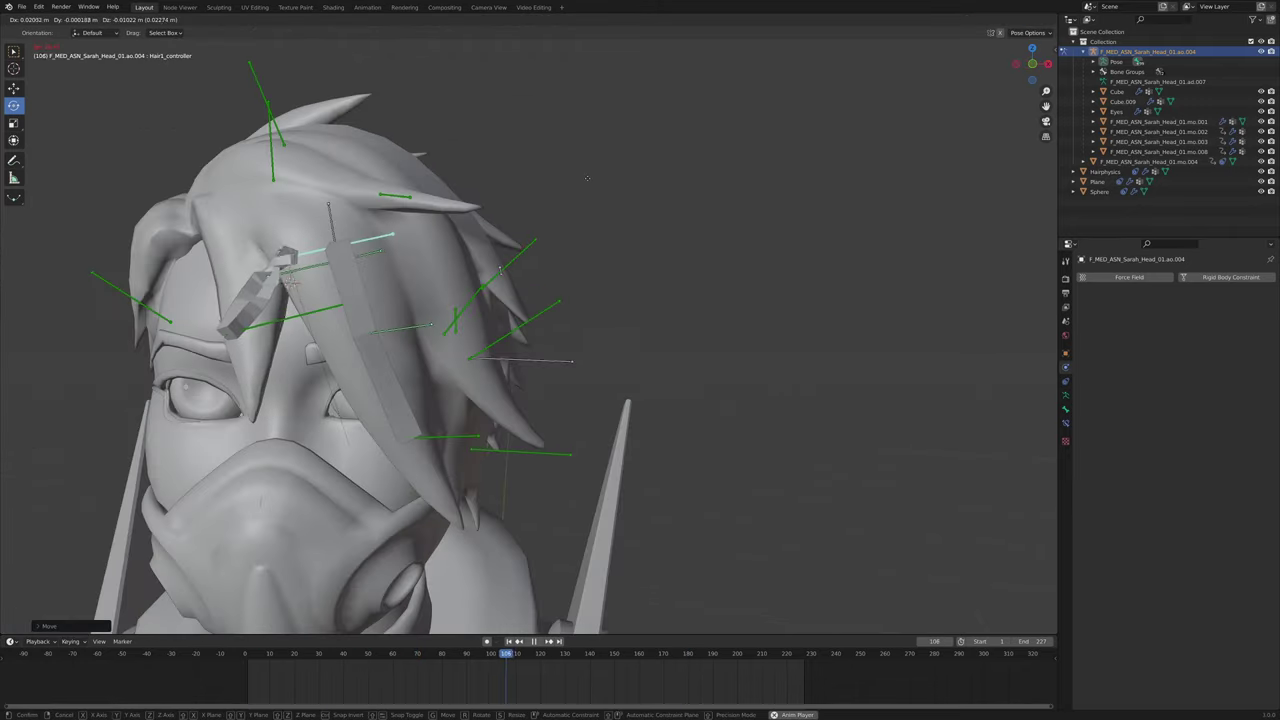
middle_click_drag(580, 170, 600, 175)
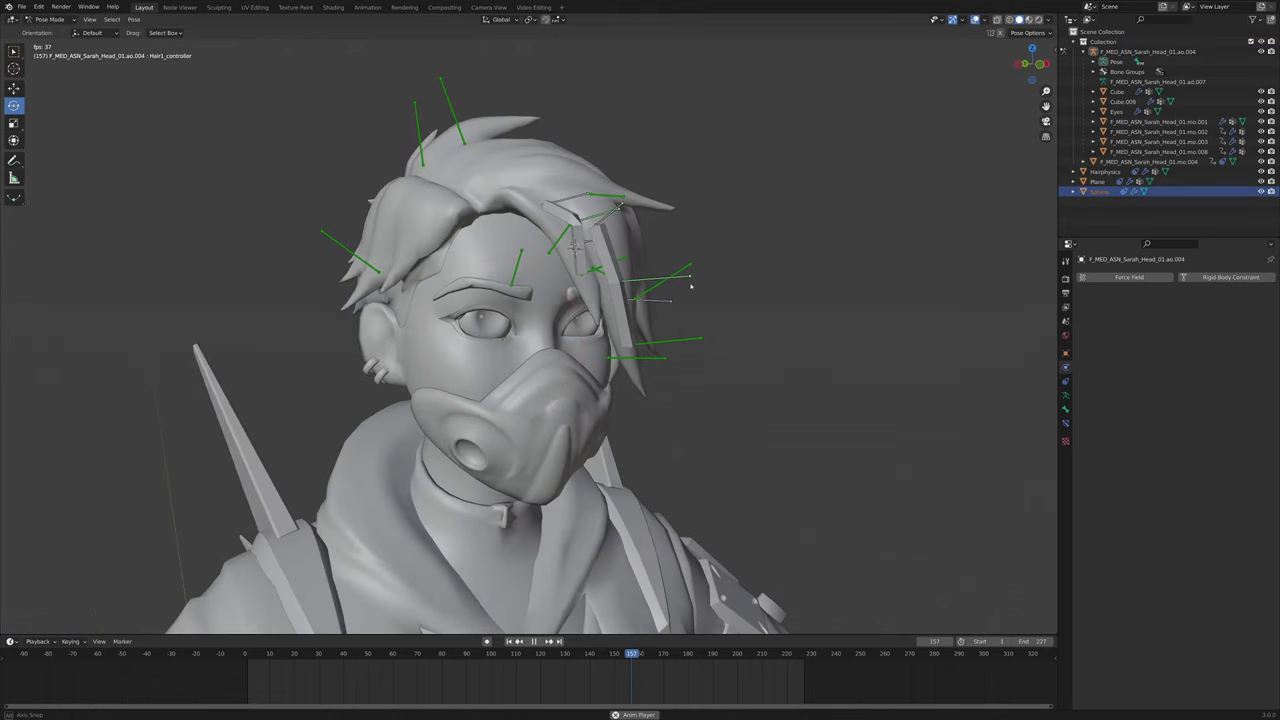
middle_click_drag(690, 287, 684, 289)
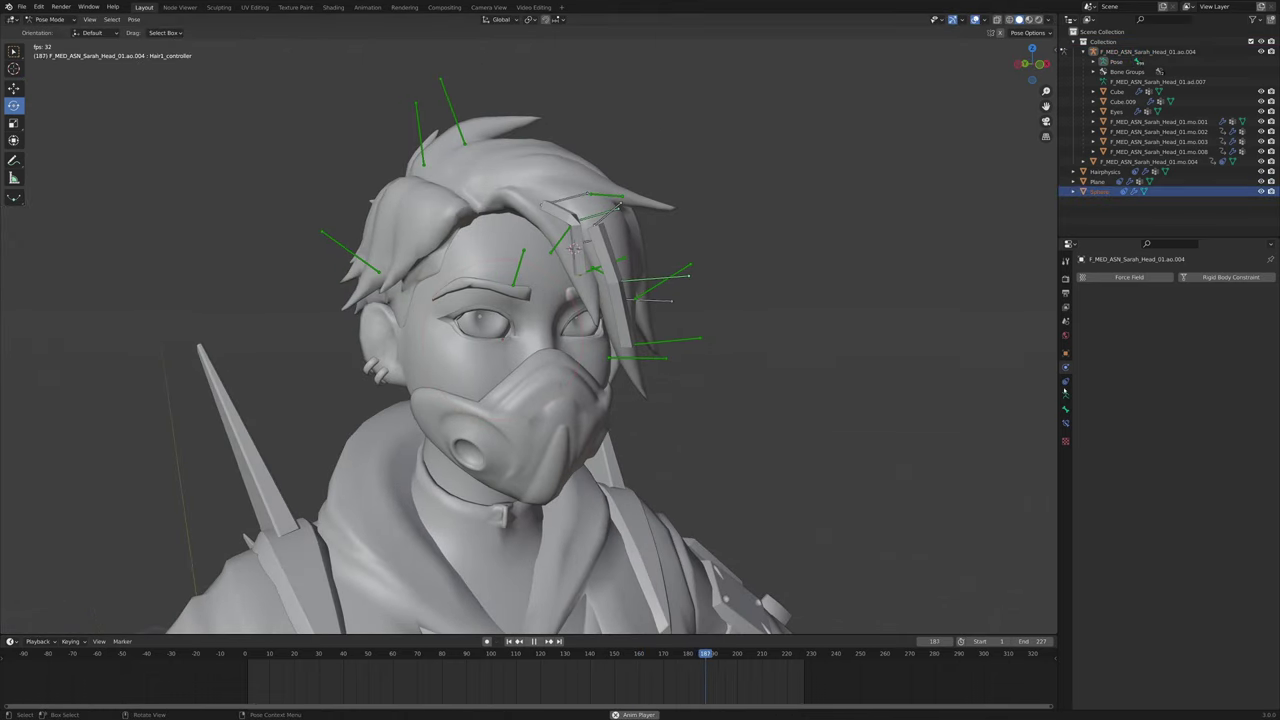
Expand the armature object's visibility settings and examine the simulated front hair strips from several angles during playback
left_click(1066, 354)
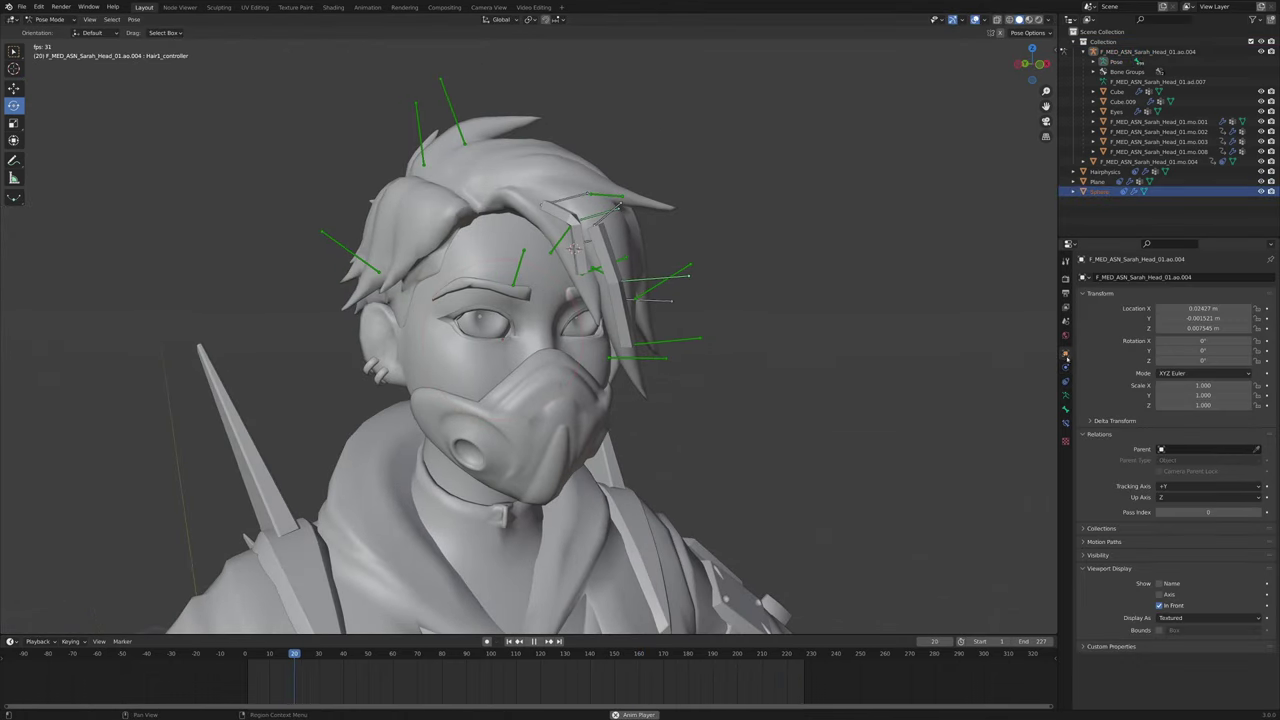
left_click(1098, 555)
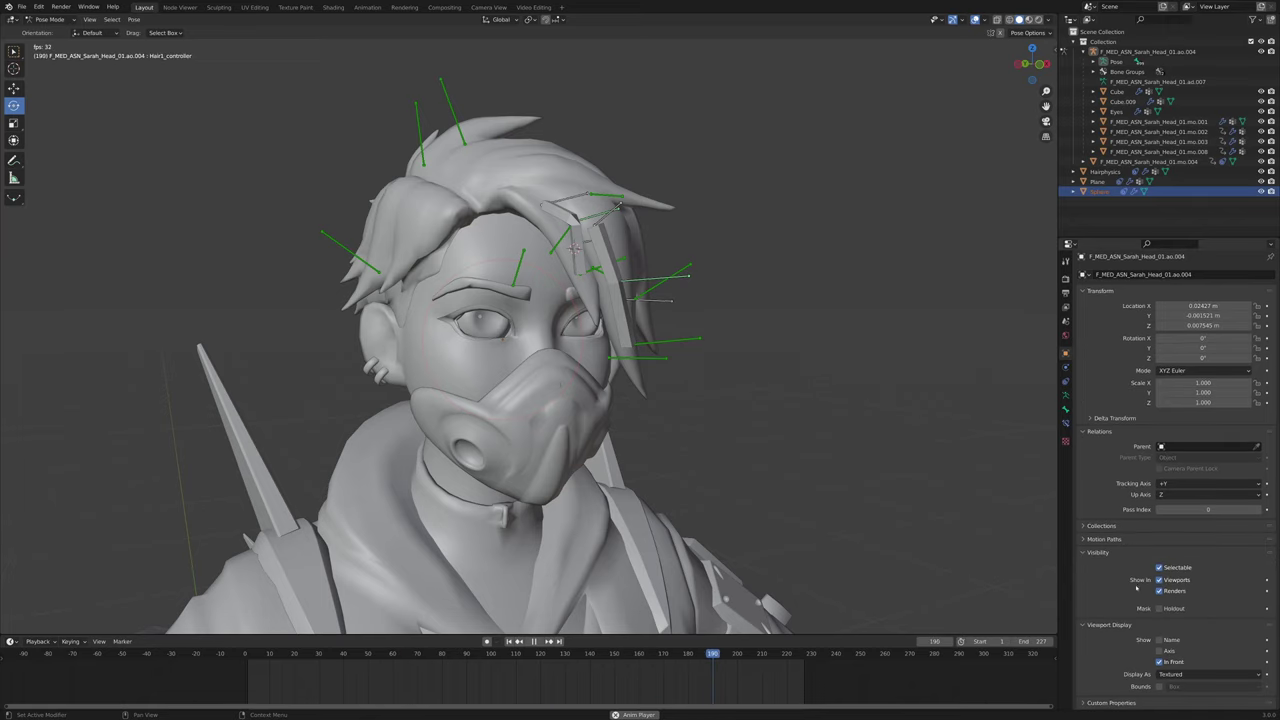
middle_click_drag(768, 400, 660, 463)
scroll(660, 463, "up", 3)
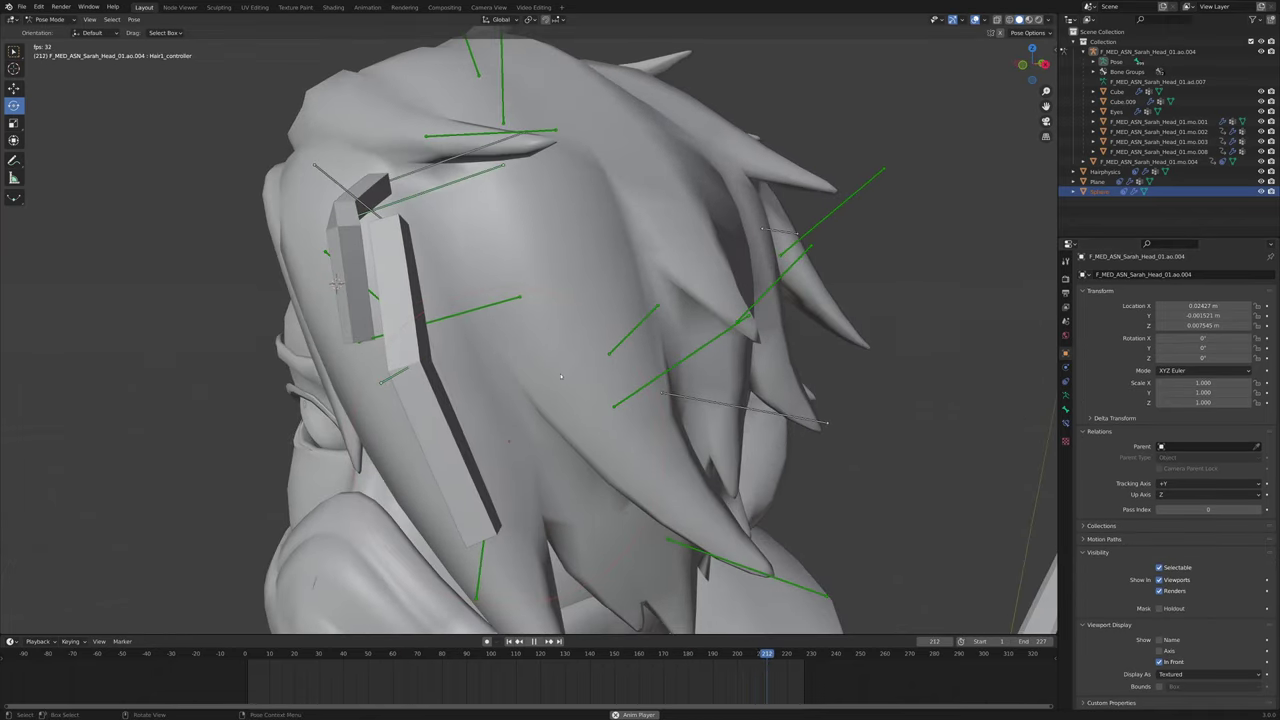
scroll(560, 385, "down", 5)
middle_click_drag(545, 380, 584, 378)
scroll(584, 377, "up", 5)
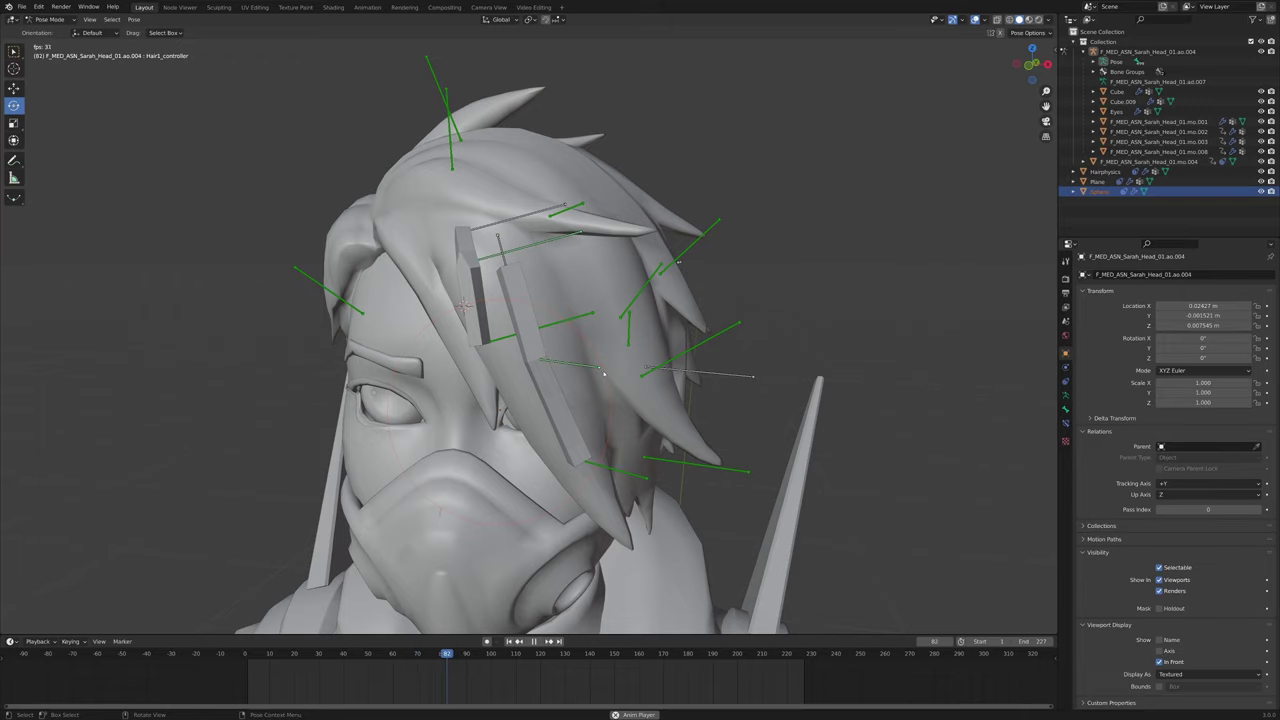
middle_click_drag(609, 313, 535, 312)
scroll(637, 240, "down", 6)
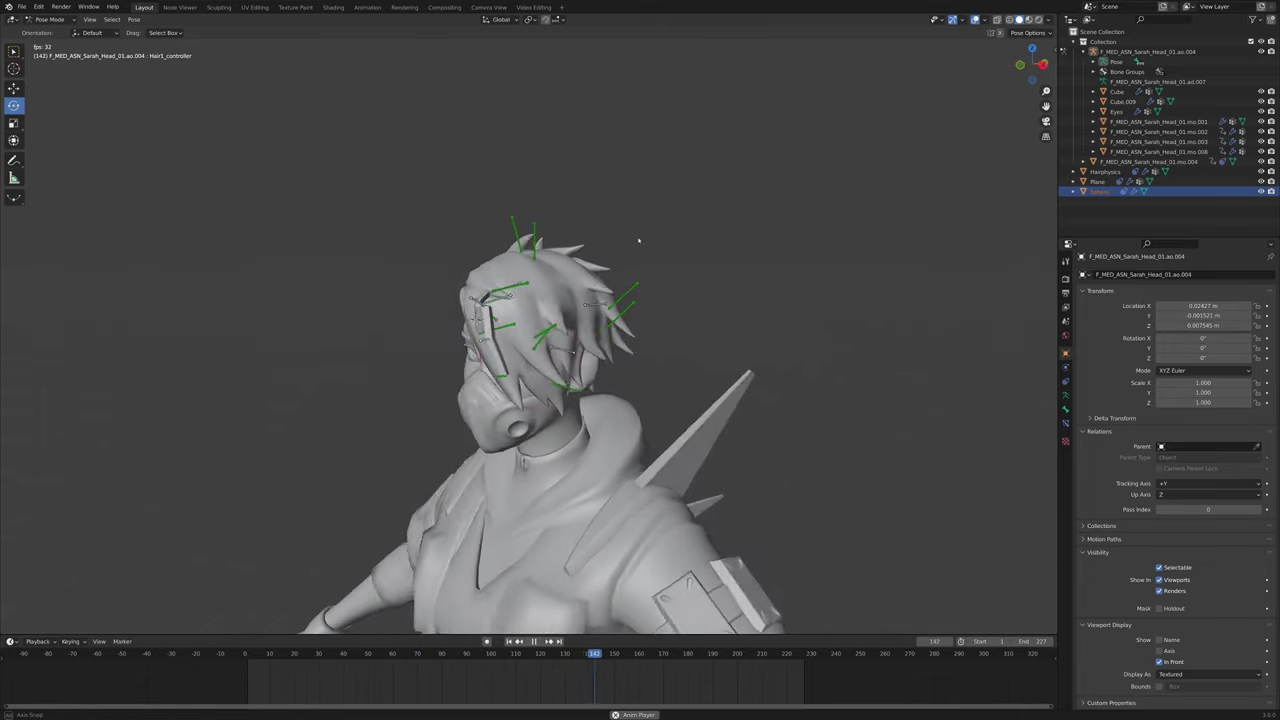
middle_click_drag(695, 262, 682, 316)
scroll(723, 314, "up", 3)
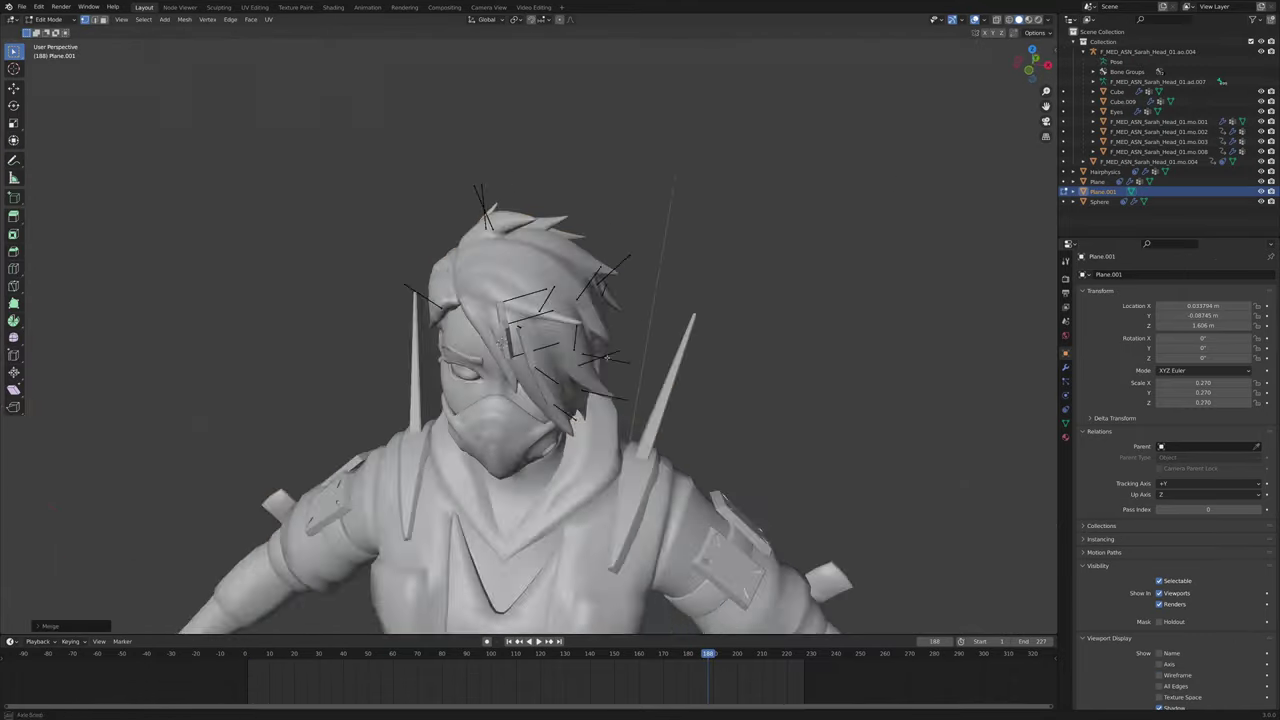
Build a third hair strip at the Hair3_controller bone on the side hair and return the armature to Object Mode
middle_click_drag(480, 330, 450, 340)
scroll(450, 340, "up", 3)
scroll(437, 348, "up", 2)
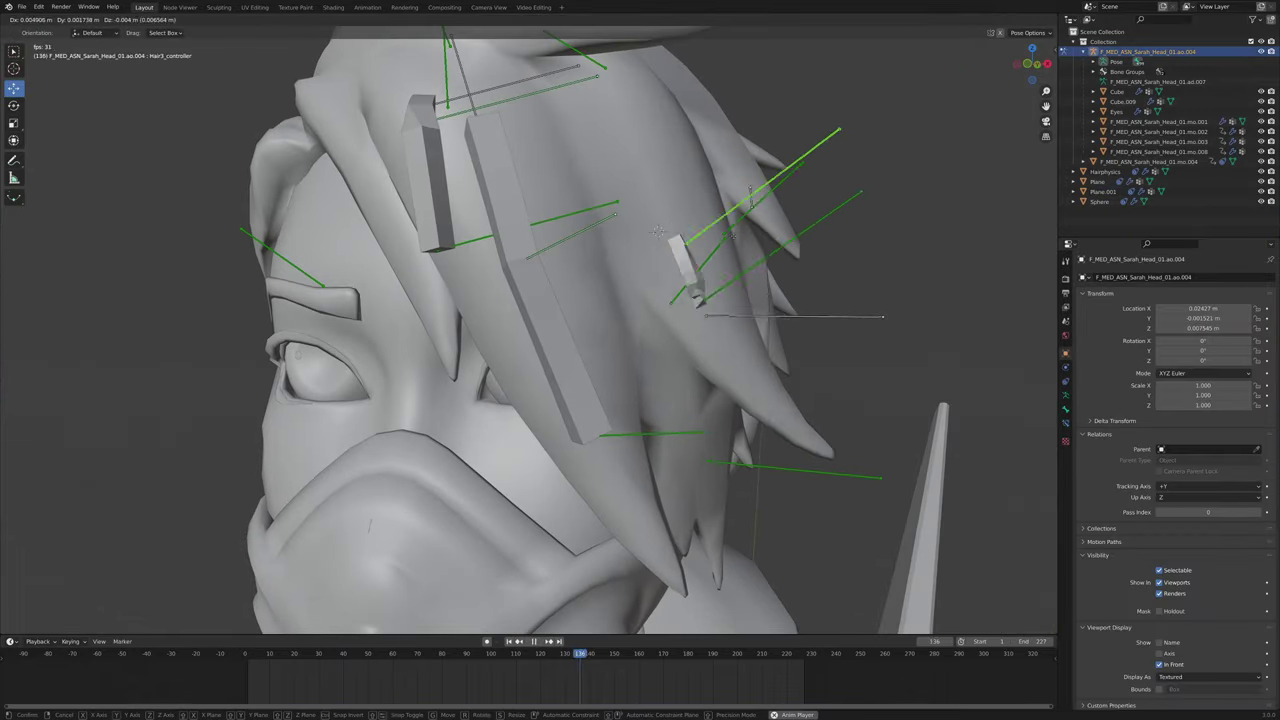
left_click(68, 30)
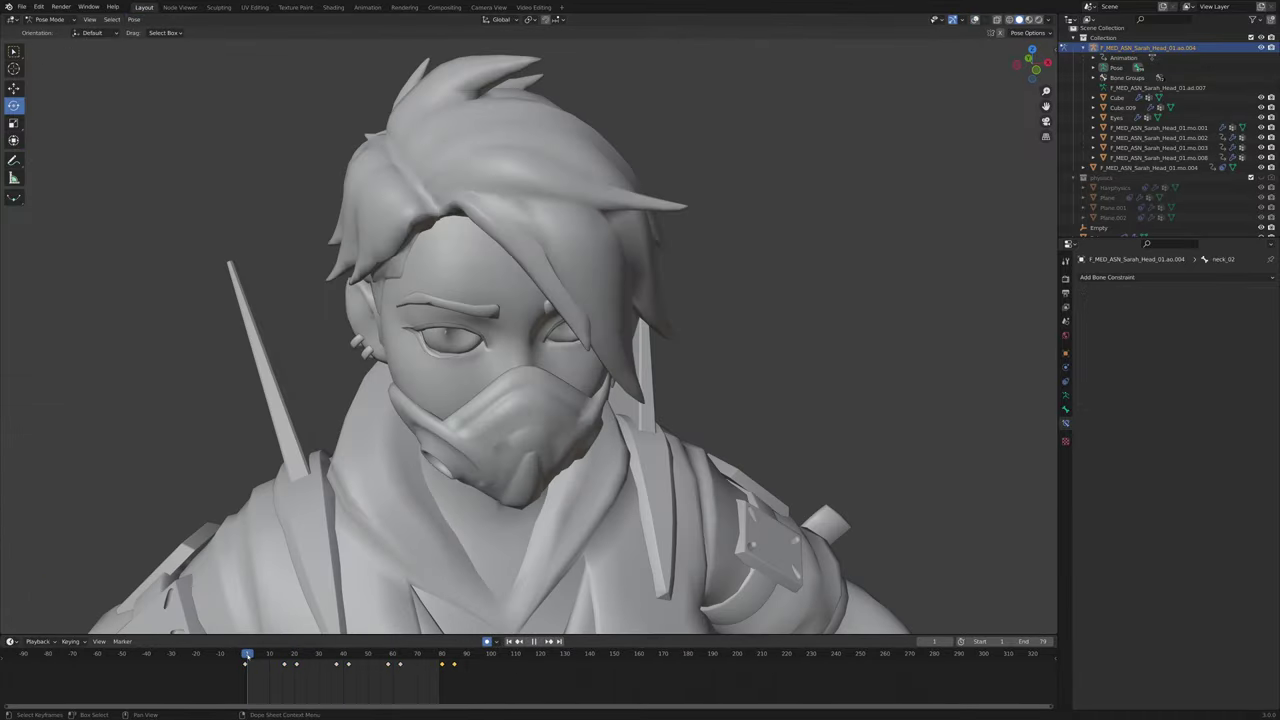
Adjust the neck_02 bone's head-movement keyframes on the timeline and play the animation to check the hair motion
left_click(368, 666)
key("space")
left_click(385, 664)
key("space")
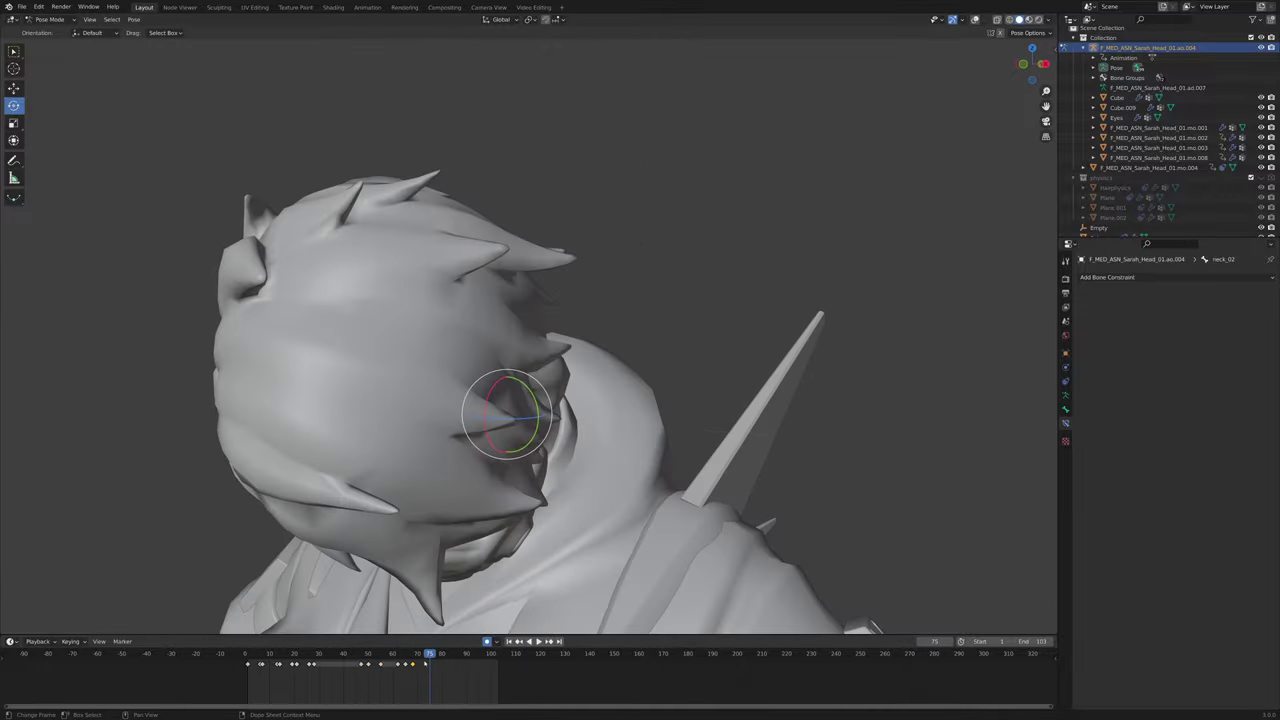
left_click_drag(431, 686, 440, 686)
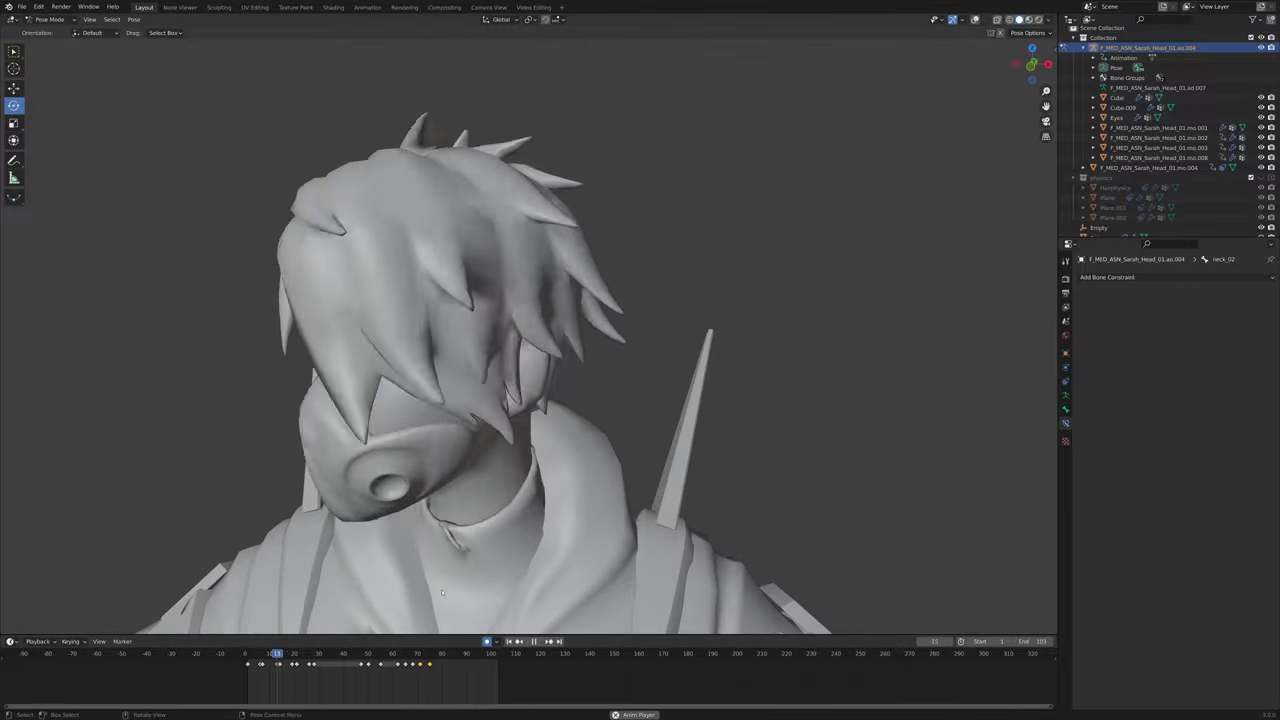